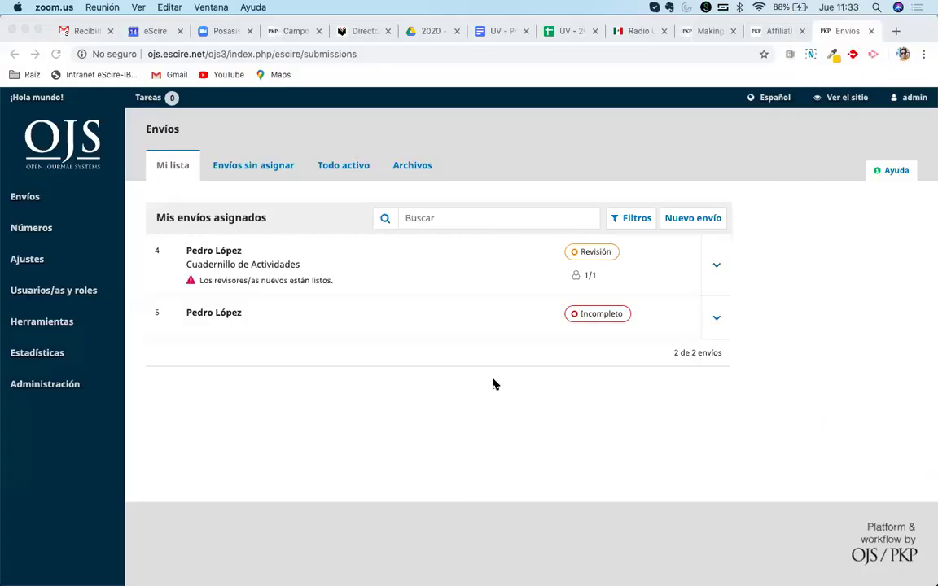
Open the review settings of the workflow configuration and go to the option for one-click reviewer access
left_click(492, 383)
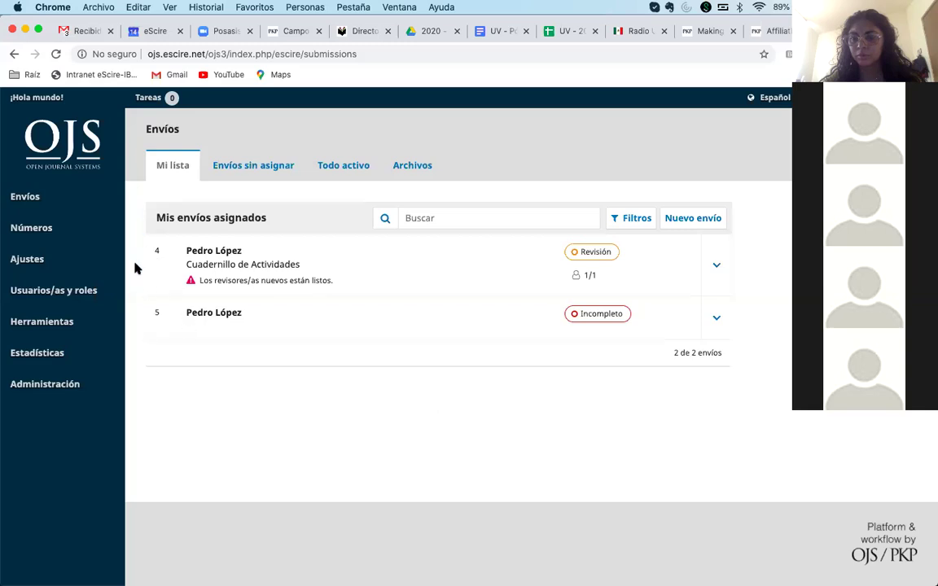
mouse_move(32, 261)
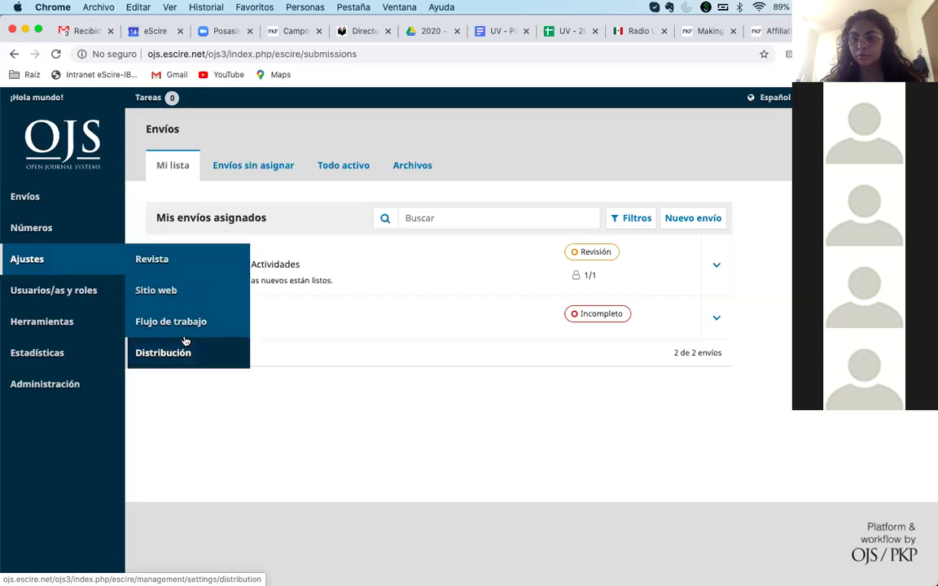
left_click(215, 326)
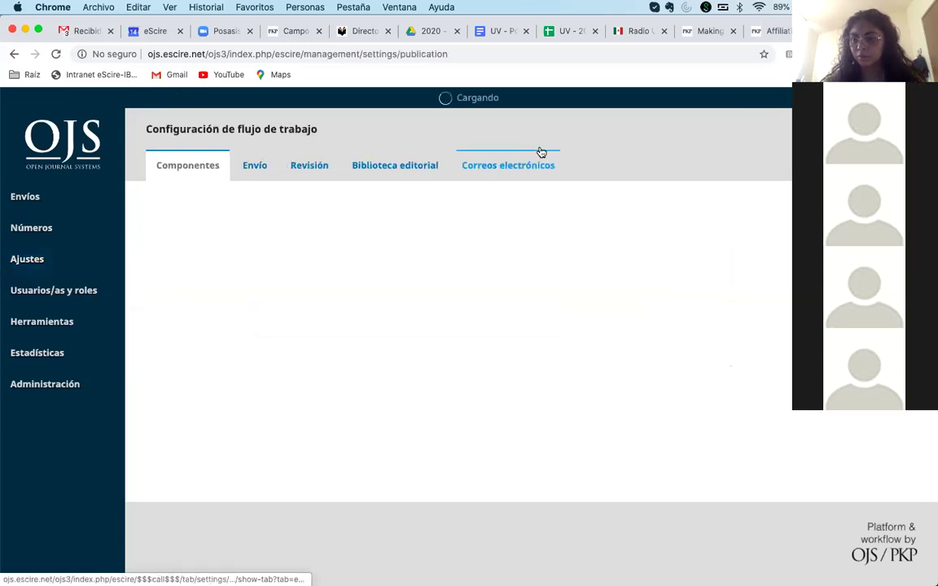
left_click(310, 166)
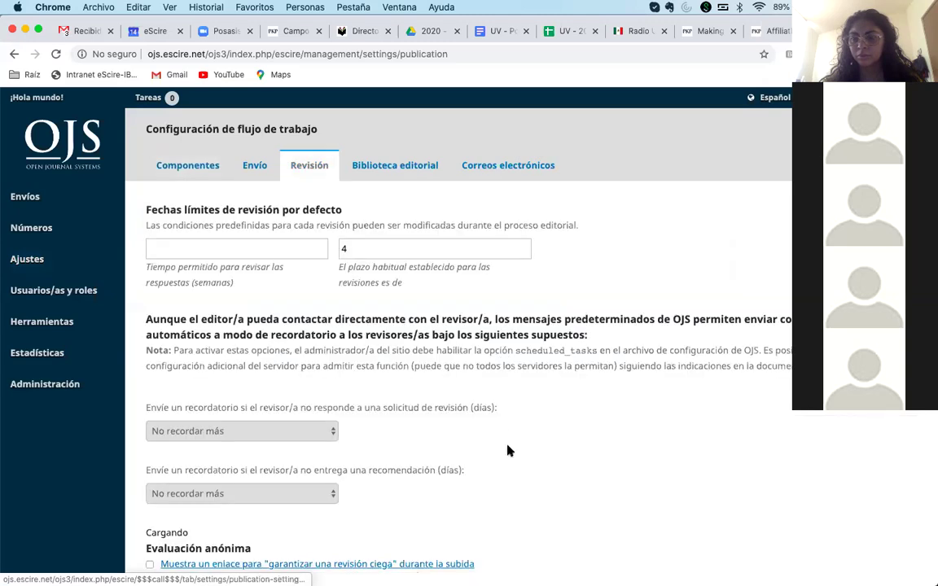
scroll(507, 451, "down", 1)
scroll(507, 451, "down", 15)
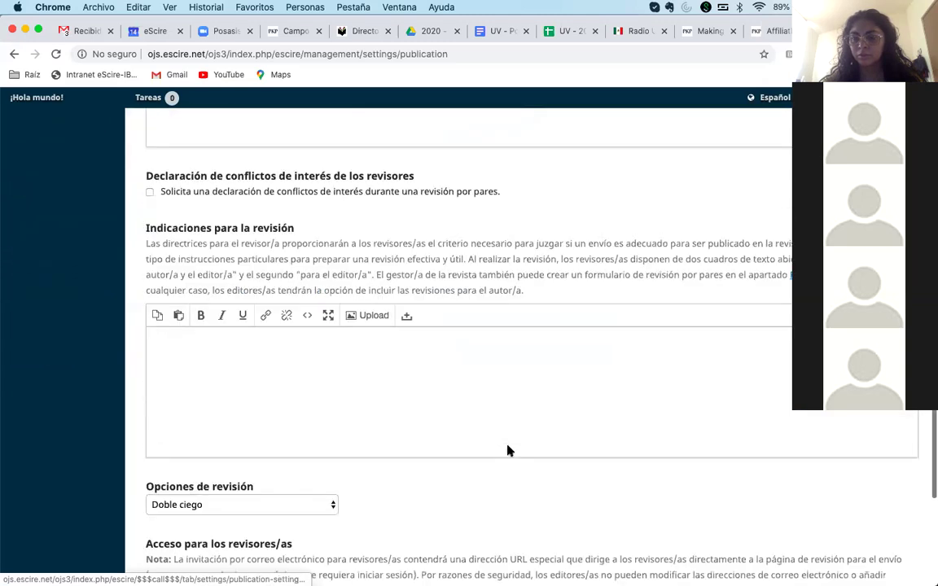
left_click(150, 352)
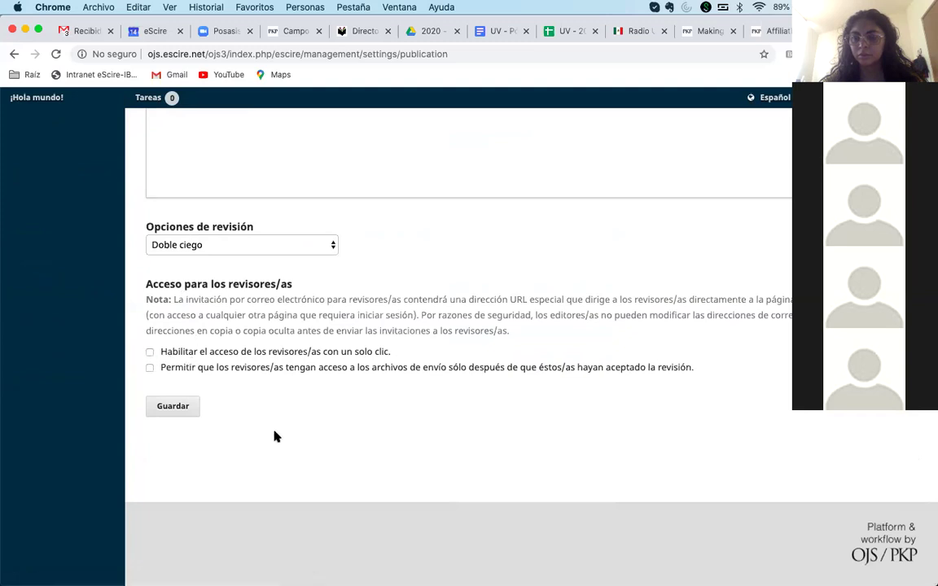
left_click(150, 352)
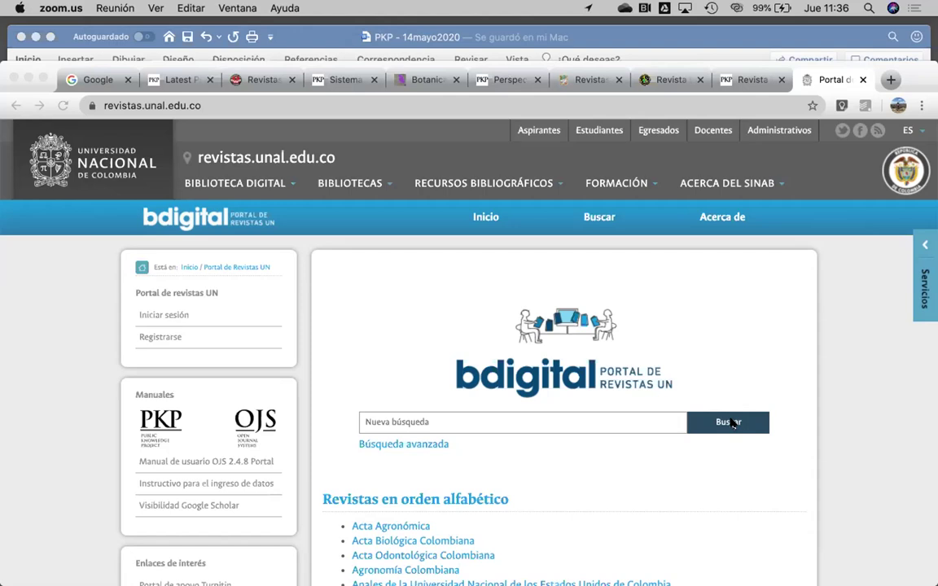
left_click(735, 9)
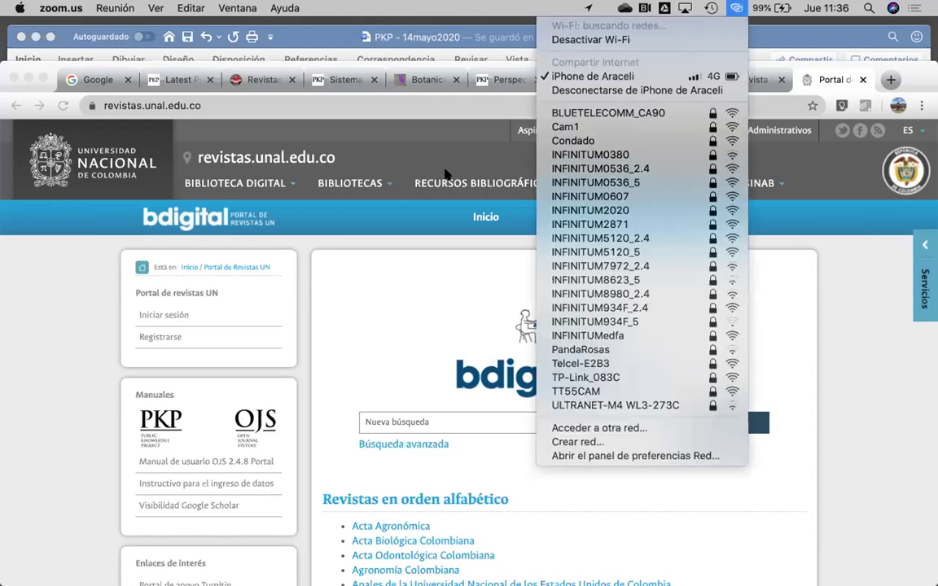
left_click(298, 335)
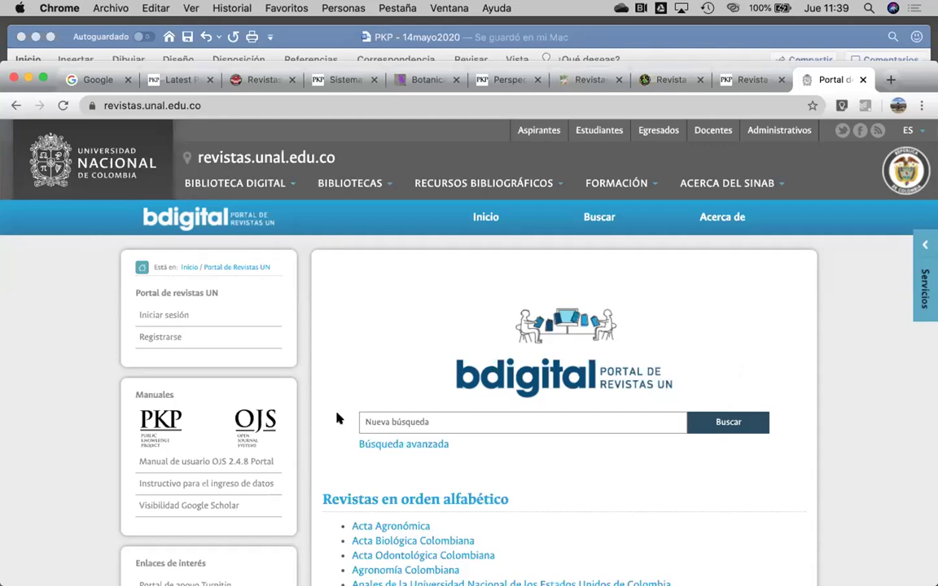
Look through the alphabetical list of journals on the Universidad Nacional de Colombia portal
scroll(337, 417, "down", 3)
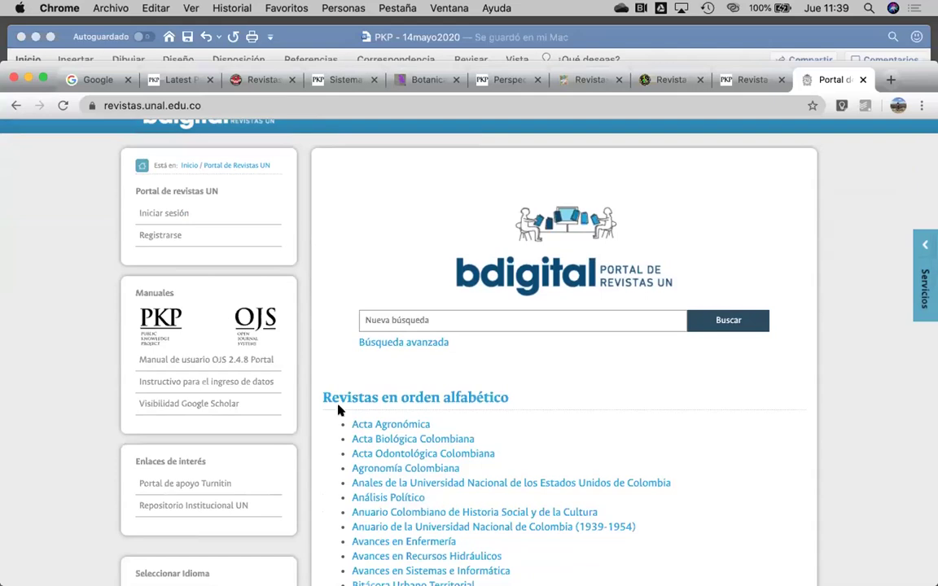
scroll(338, 418, "down", 3)
scroll(341, 407, "down", 6)
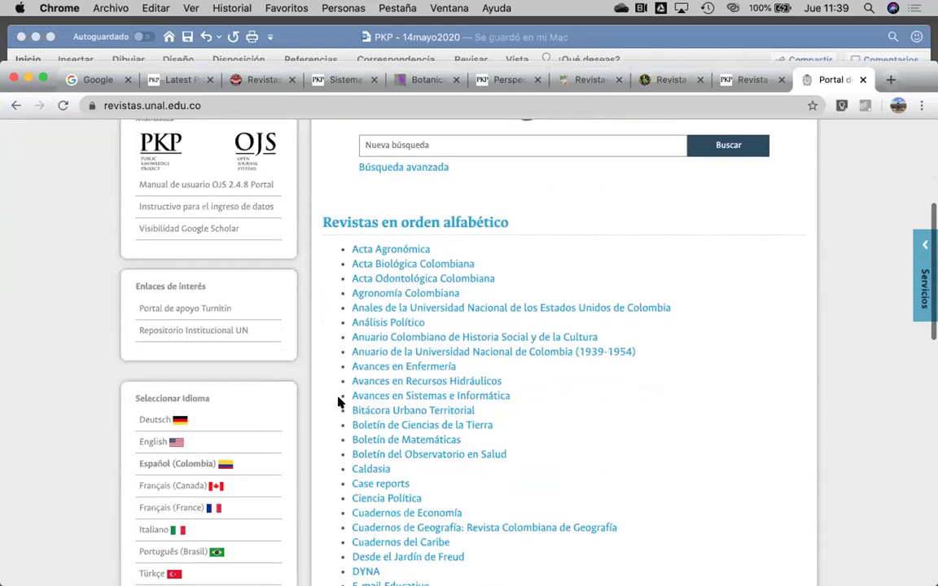
scroll(340, 402, "up", 7)
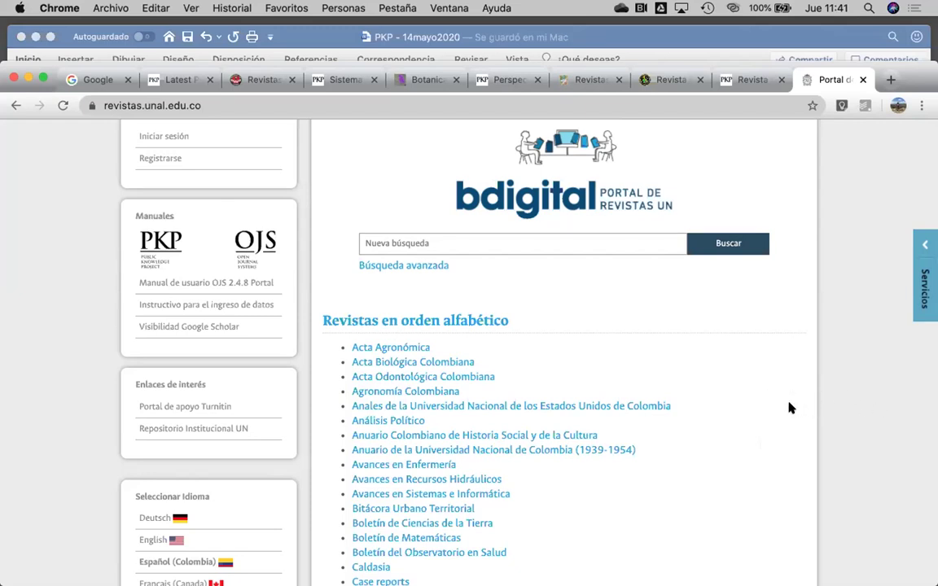
Search Google in a new tab for "Universidad de San Martín de Porres en Lima revistas"
left_click(891, 80)
type("Universidad de San Martín de Porres en Lima")
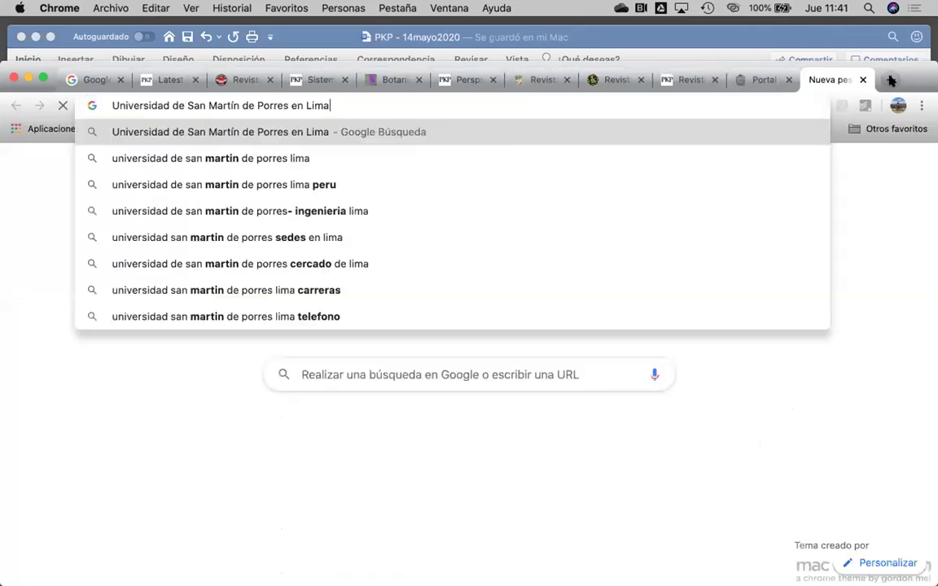
type("revistas")
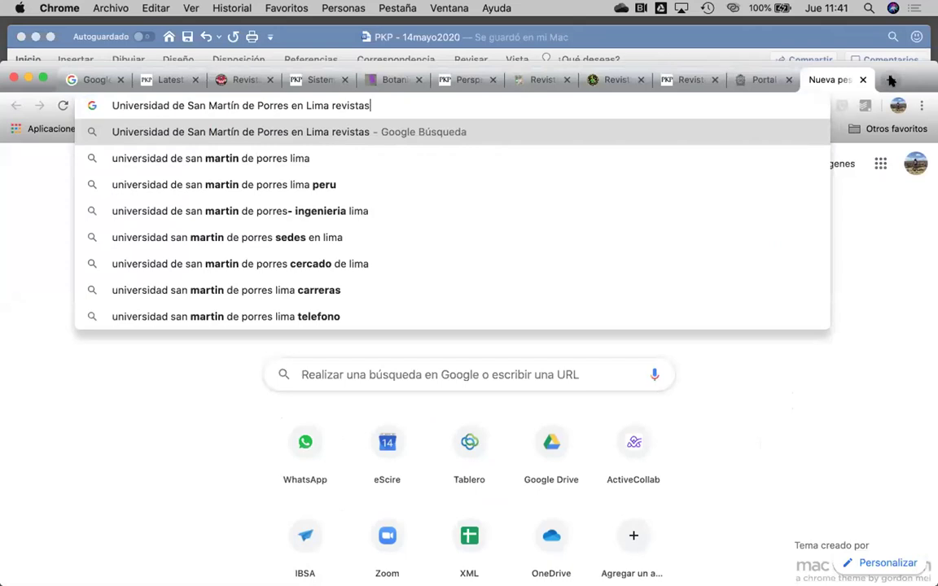
key("Return")
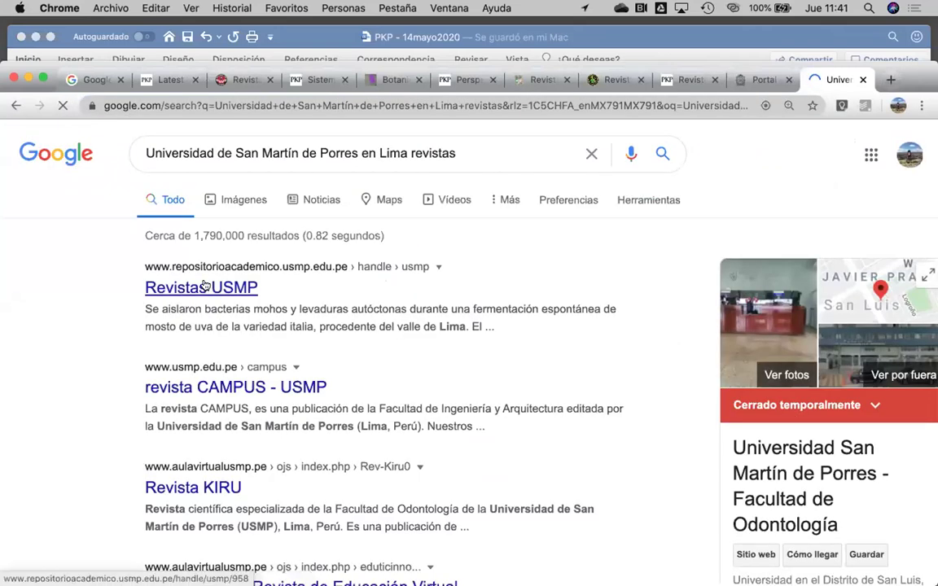
Open the "Revistas USMP" result in a new tab and look over the journals listed in the repository community
right_click(205, 285)
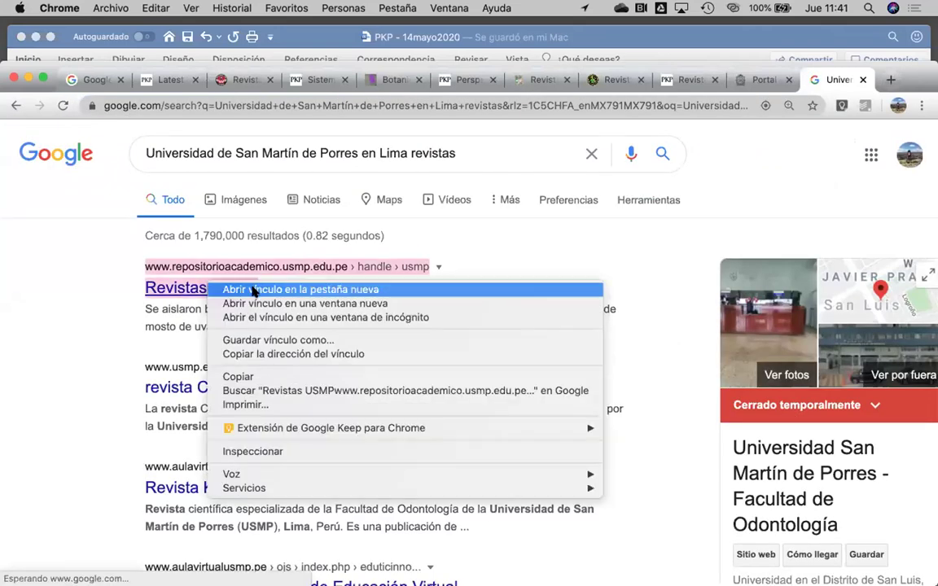
left_click(254, 292)
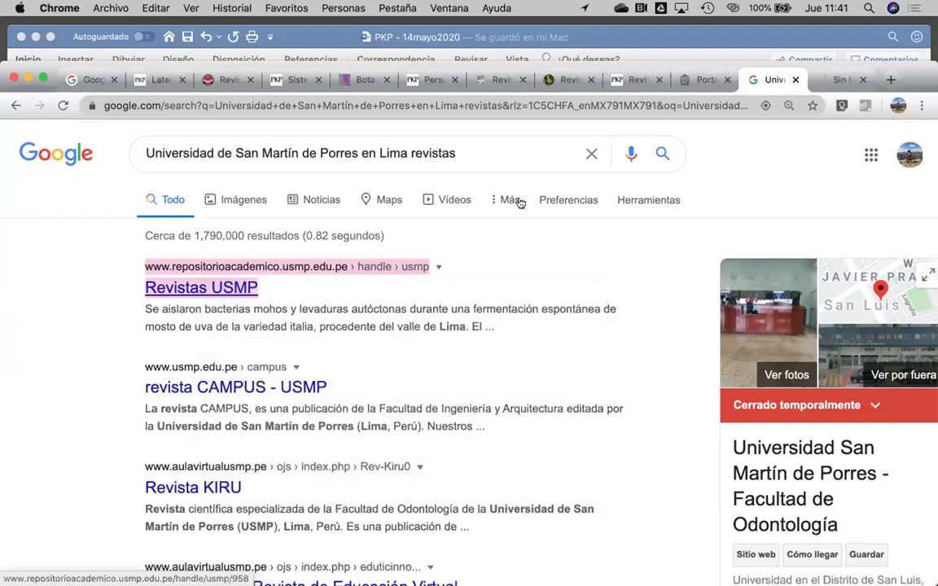
left_click(834, 80)
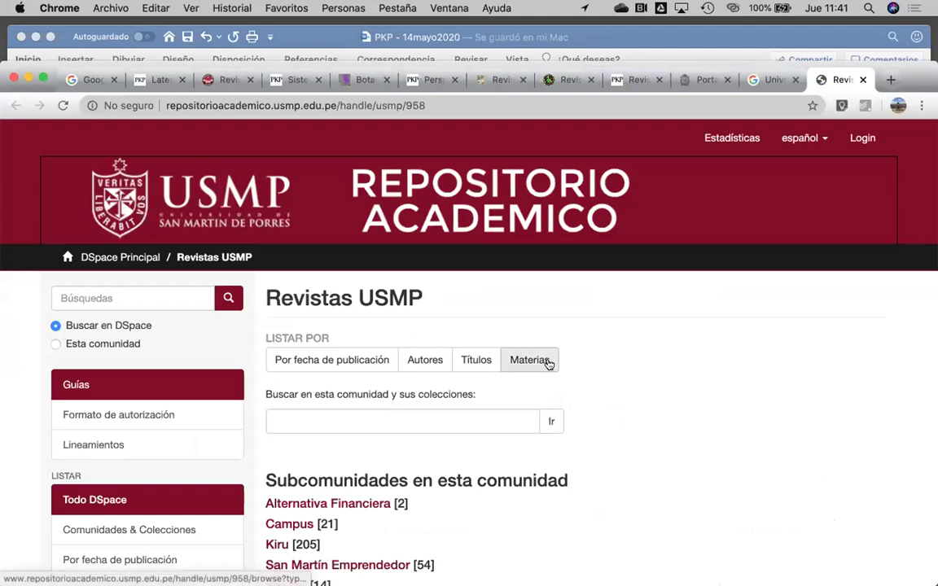
scroll(548, 364, "down", 2)
scroll(549, 364, "up", 2)
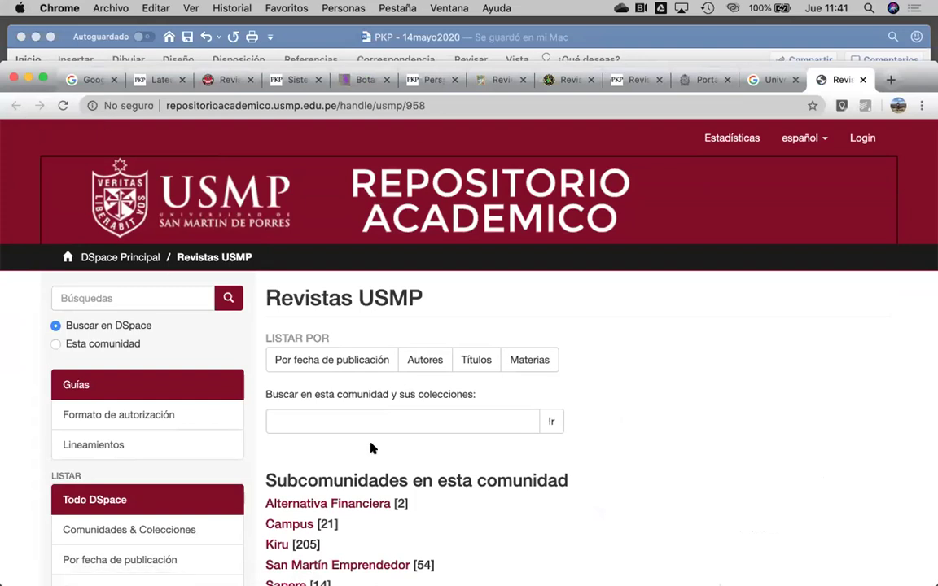
scroll(407, 399, "down", 3)
Return to the Google results and shorten the query to "Universidad de San Martín de Porres revistas"
left_click(769, 79)
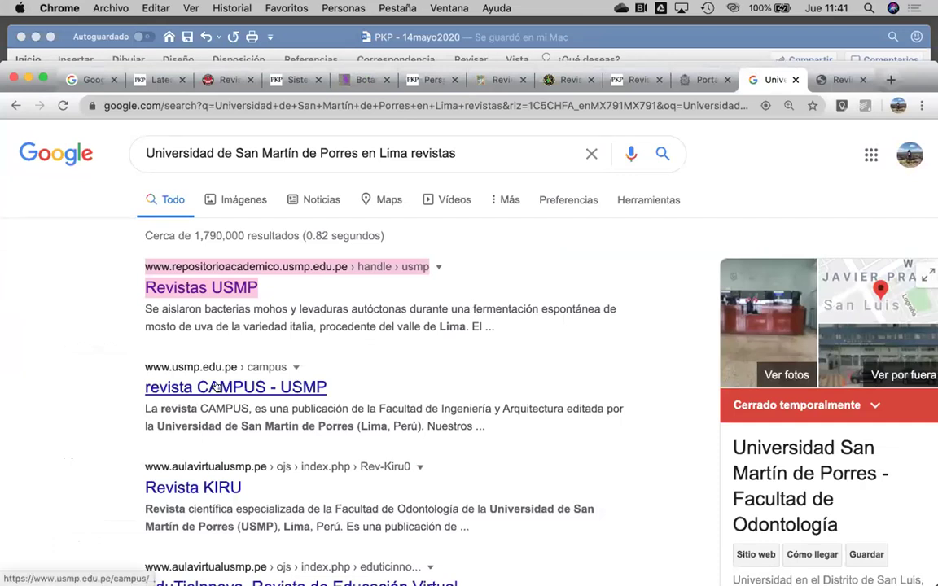
left_click(407, 153)
key("BackSpace")
key("BackSpace")
key("BackSpace")
key("BackSpace")
key("BackSpace")
key("BackSpace")
key("BackSpace")
key("BackSpace")
key("Return")
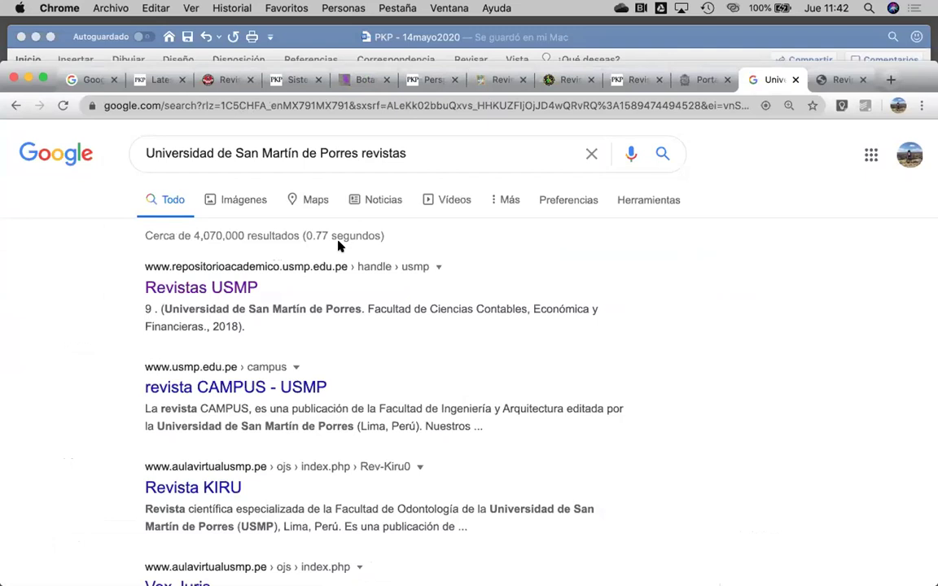
Open the "revista CAMPUS - USMP" result in a background tab and look through the other search results
right_click(253, 391)
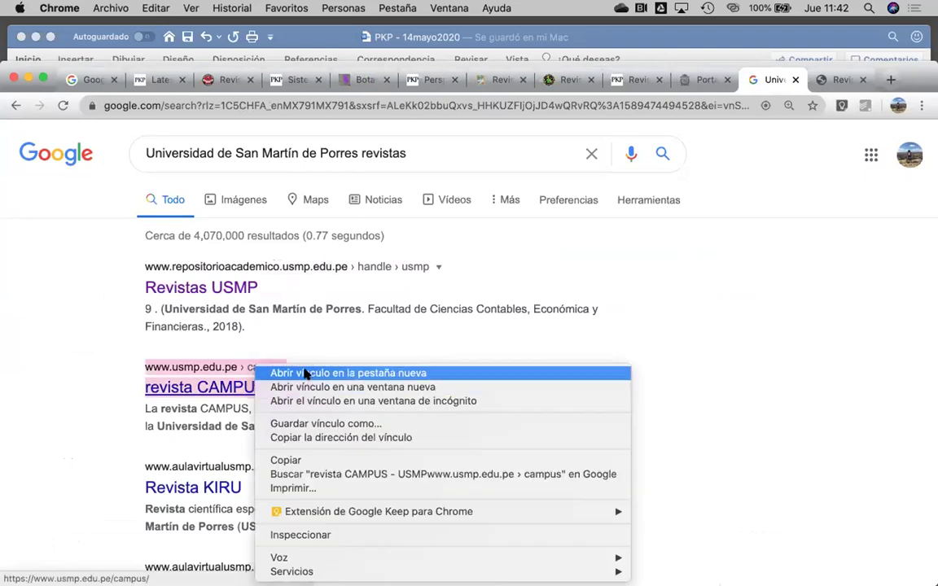
left_click(305, 373)
scroll(305, 375, "down", 1)
scroll(305, 374, "down", 5)
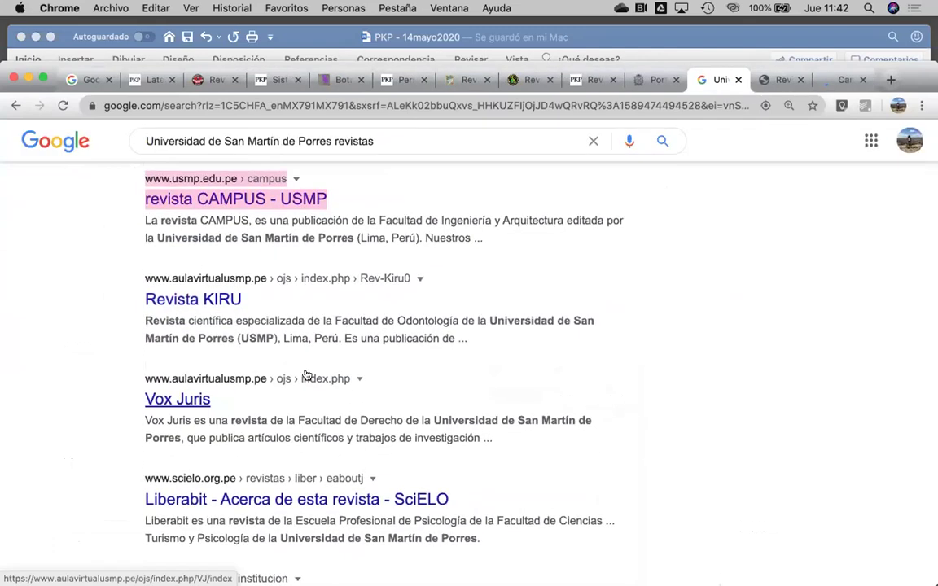
scroll(306, 375, "up", 1)
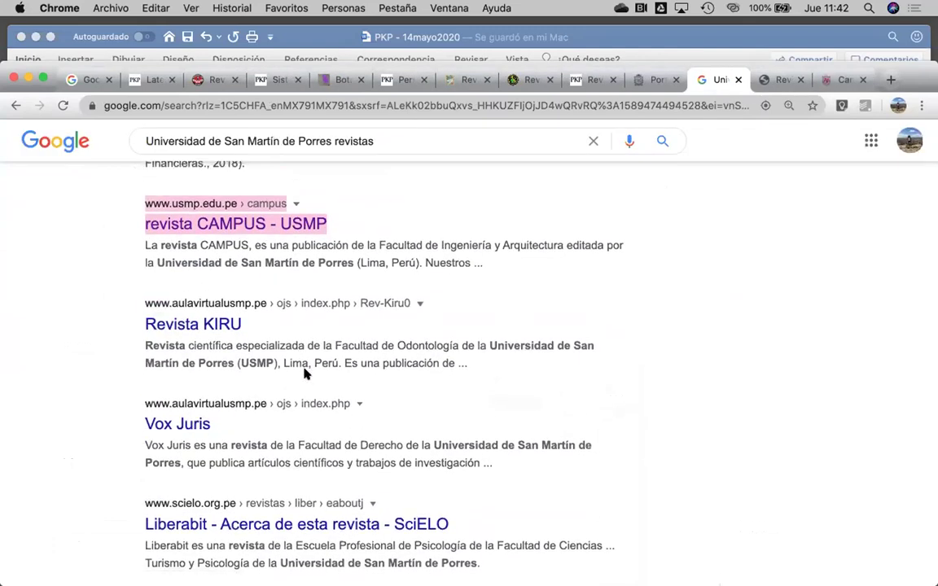
scroll(363, 373, "up", 2)
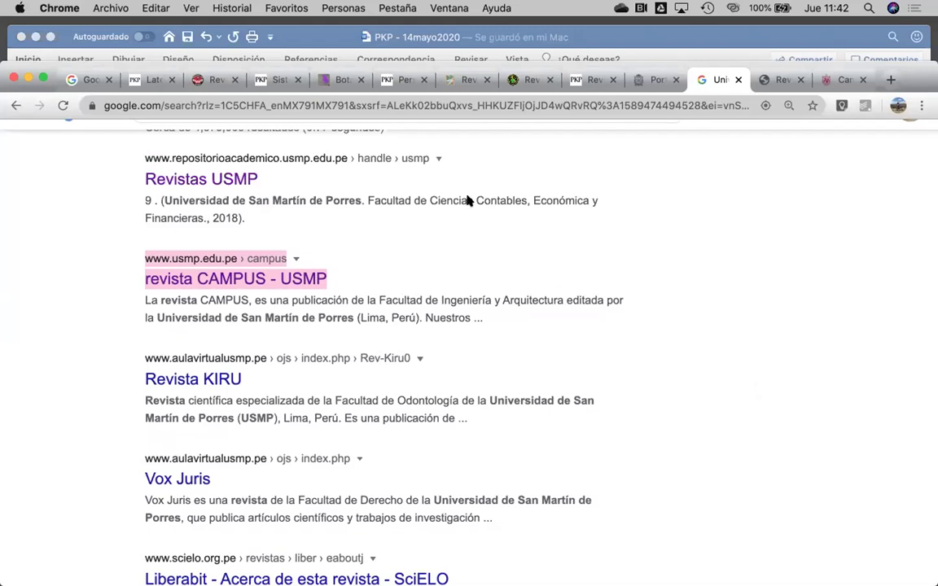
Replace the Google query with "revista de Gobierno y gestión pública" and run the search
scroll(467, 198, "up", 4)
triple_click(389, 151)
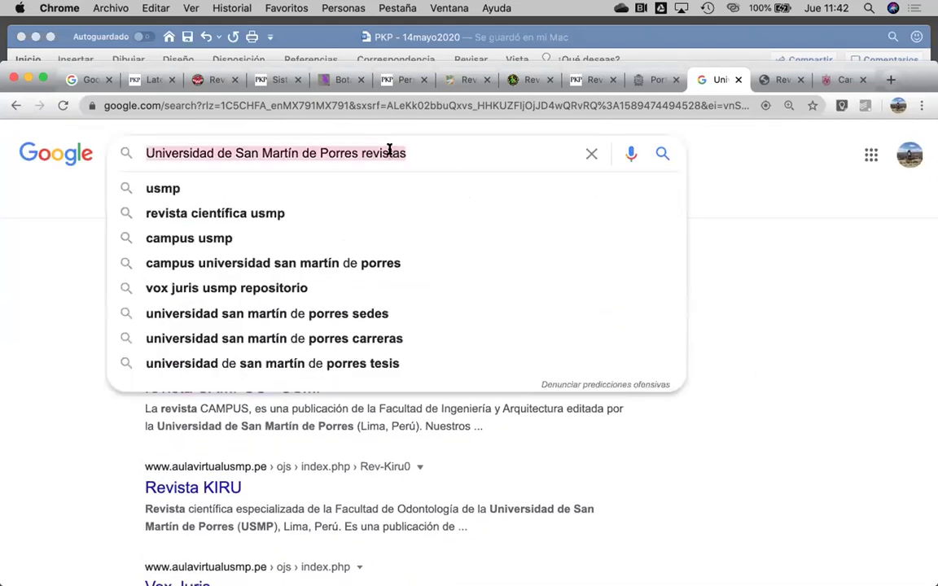
type("evista de Gobierno y gestión pública")
key("super+Left")
type("r")
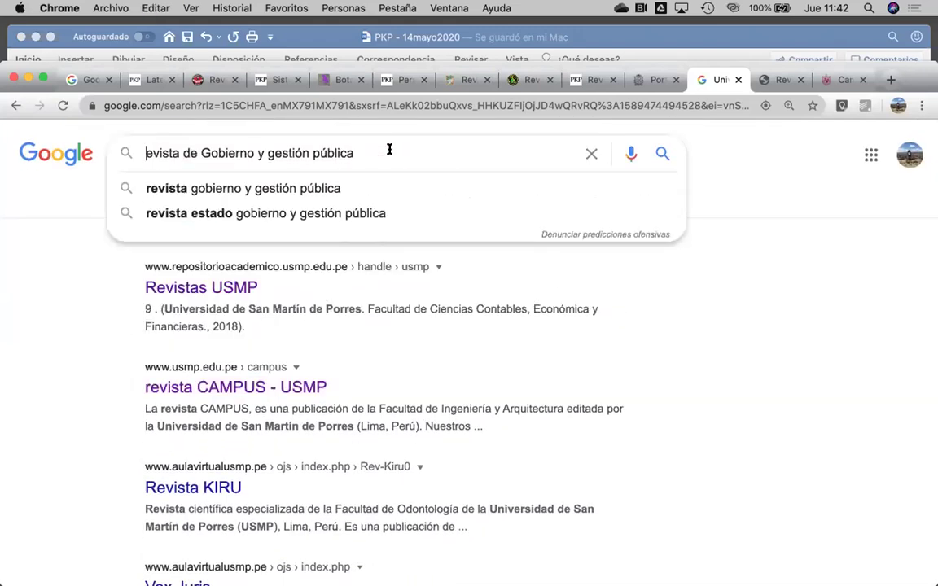
key("Return")
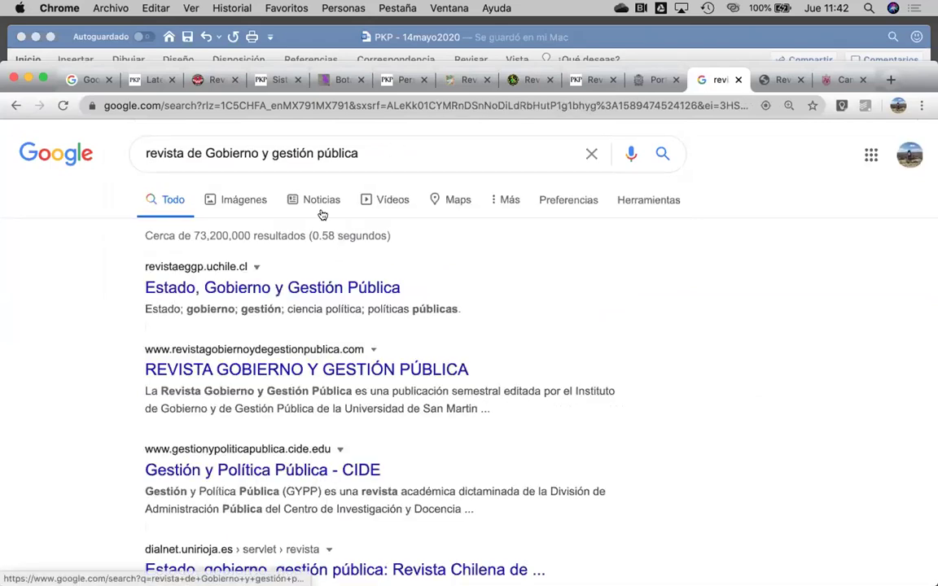
Open the "REVISTA GOBIERNO Y GESTIÓN PÚBLICA" result in a new tab and switch to it
right_click(297, 369)
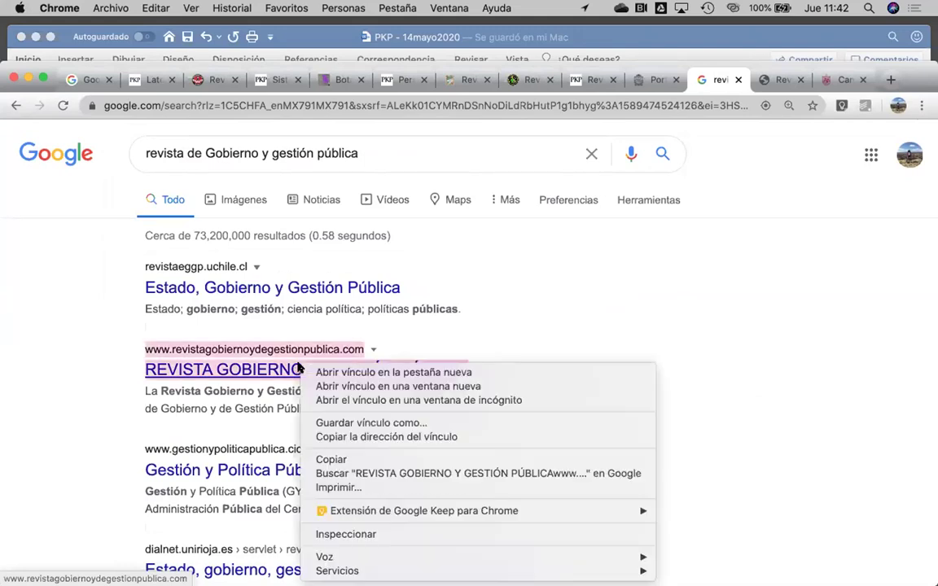
left_click(303, 377)
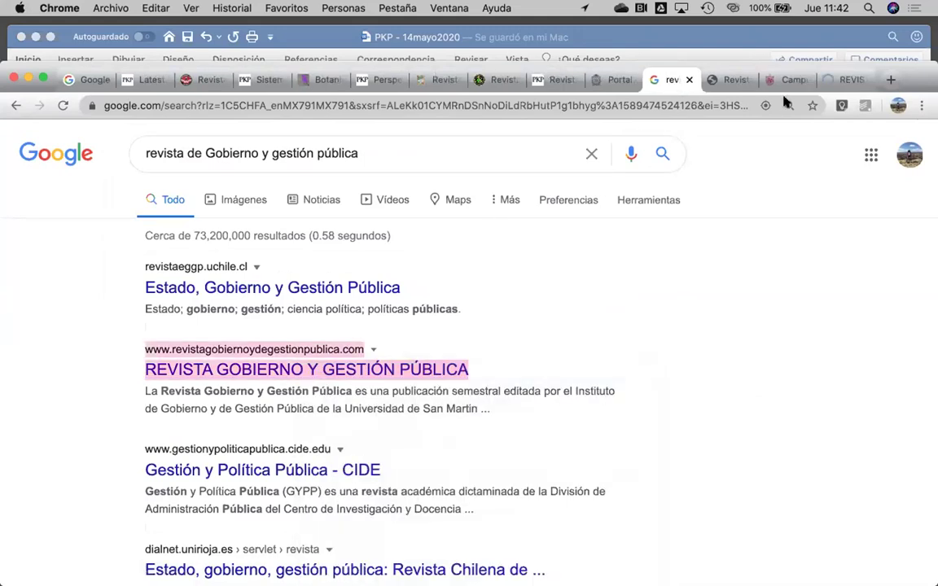
left_click(830, 79)
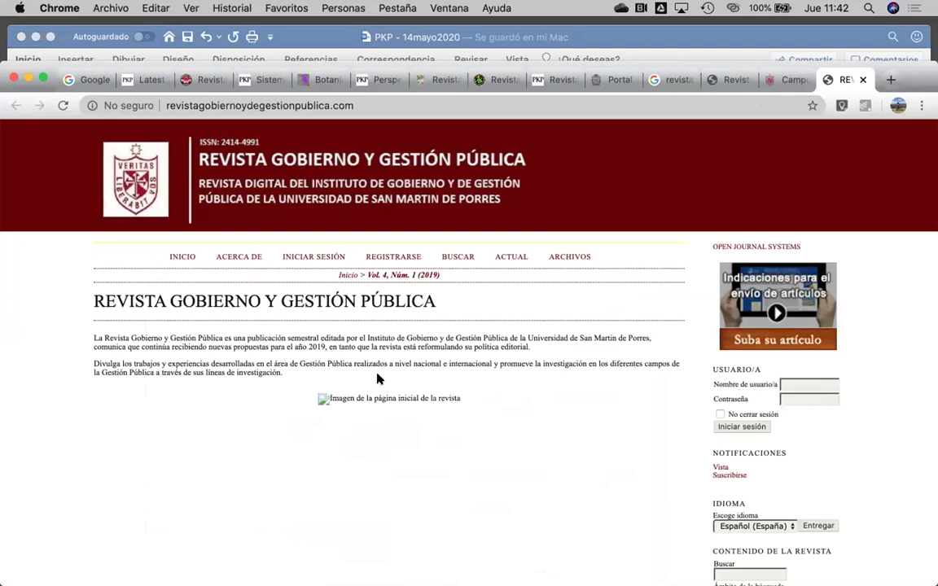
Look through the journal's home page, including the table of contents of Vol. 4, Núm. 1 (2019)
key("XF86AudioRaiseVolume")
scroll(259, 464, "down", 5)
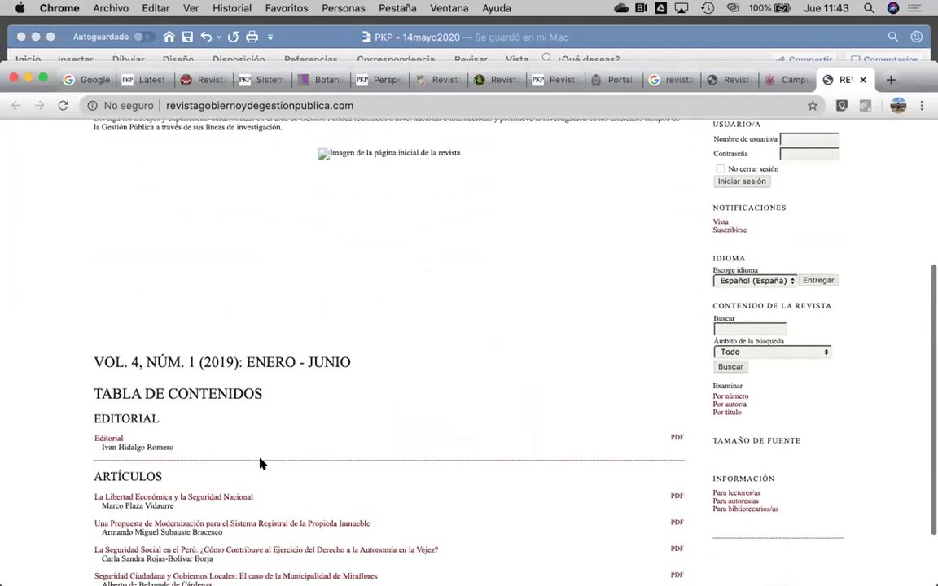
scroll(260, 464, "down", 2)
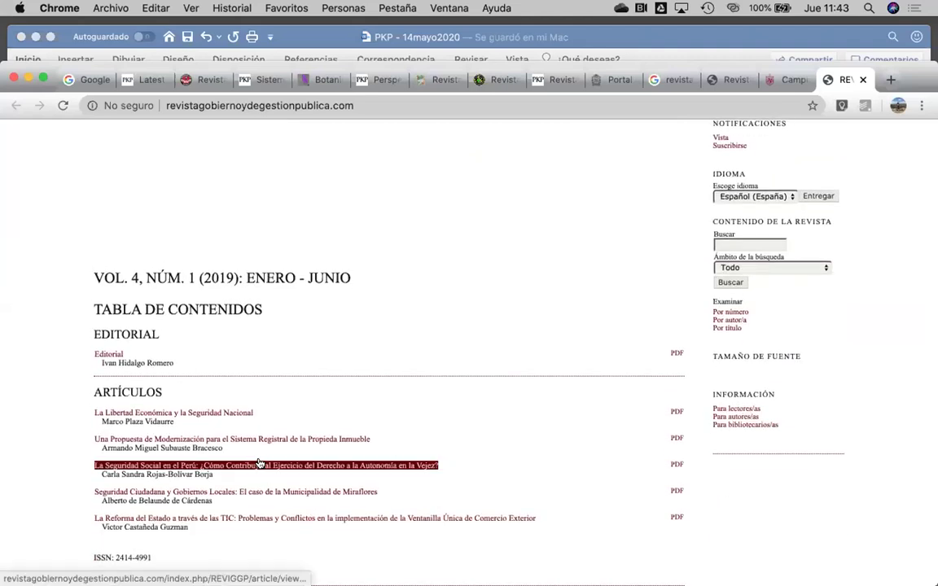
scroll(259, 464, "up", 7)
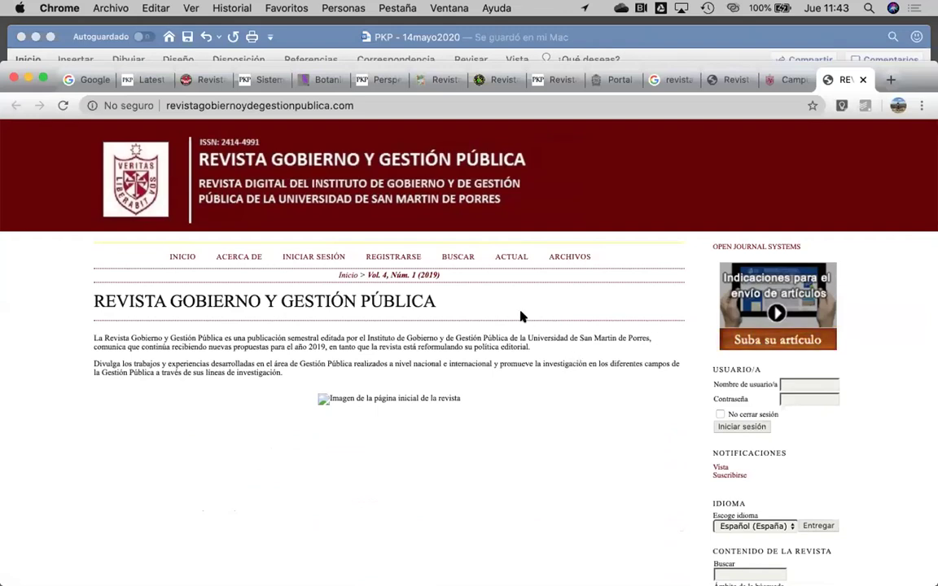
scroll(521, 316, "down", 2)
scroll(521, 316, "down", 5)
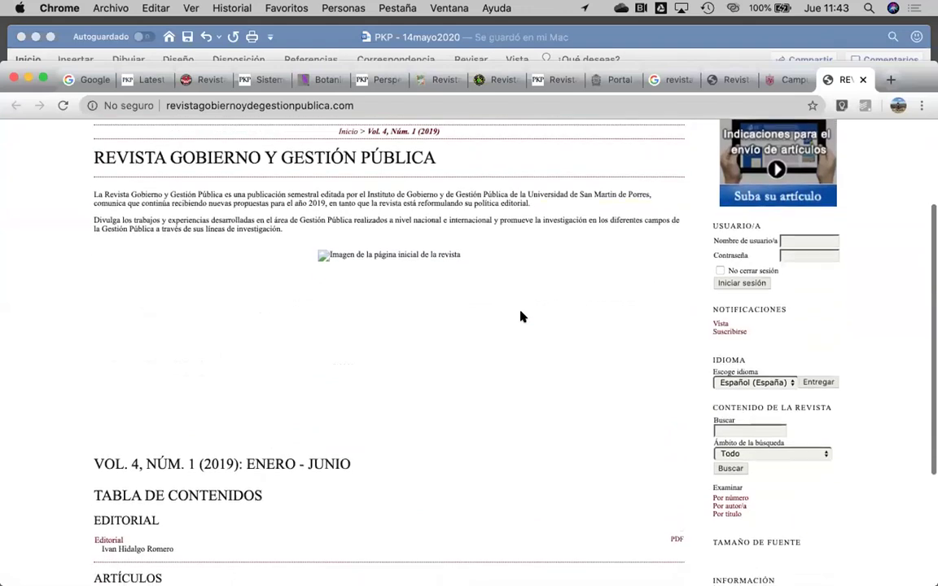
Raise the computer's sound volume by two levels
scroll(521, 316, "up", 6)
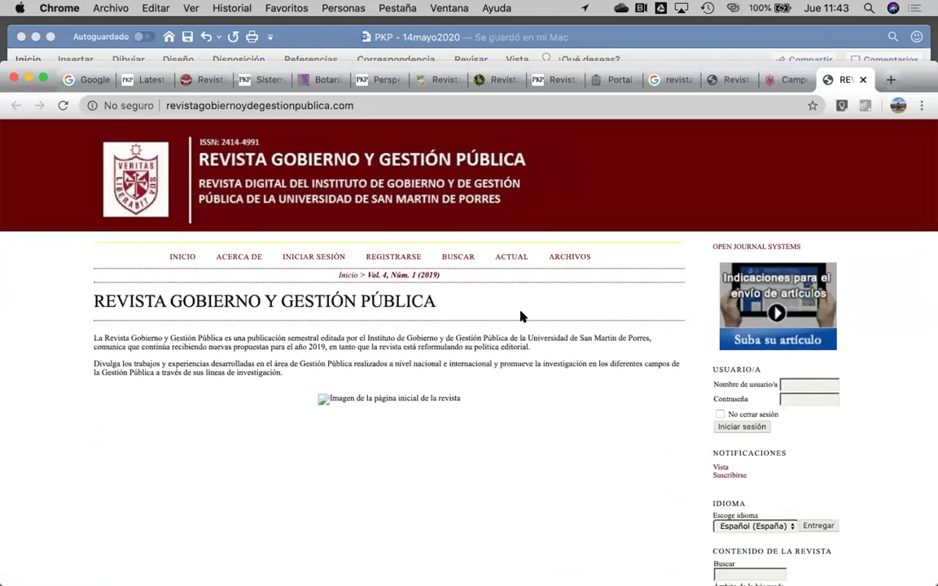
key("XF86AudioRaiseVolume")
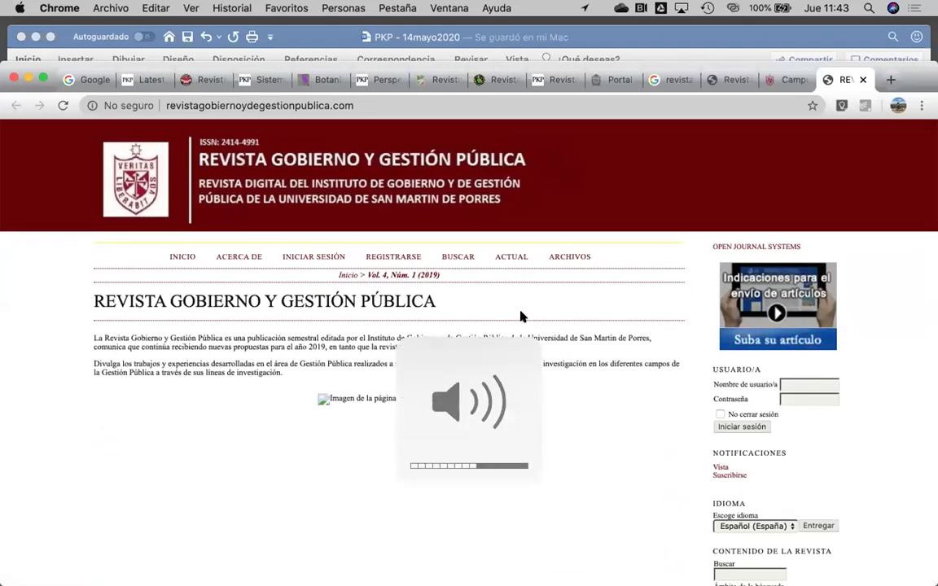
key("XF86AudioRaiseVolume")
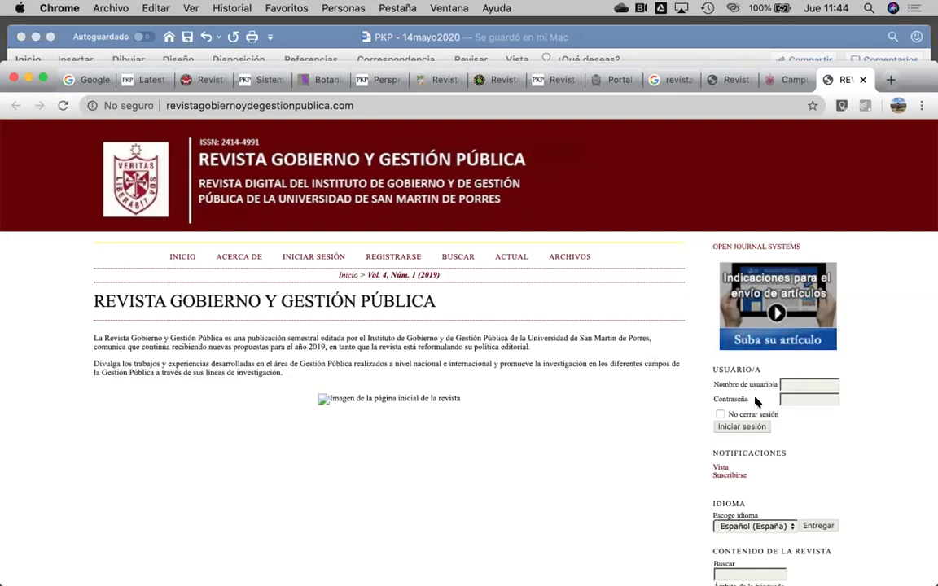
Switch to the Botanical Sciences tab and look through the current issue, Vol 98 No 1 (2020), and the site's indexing information
left_click(315, 82)
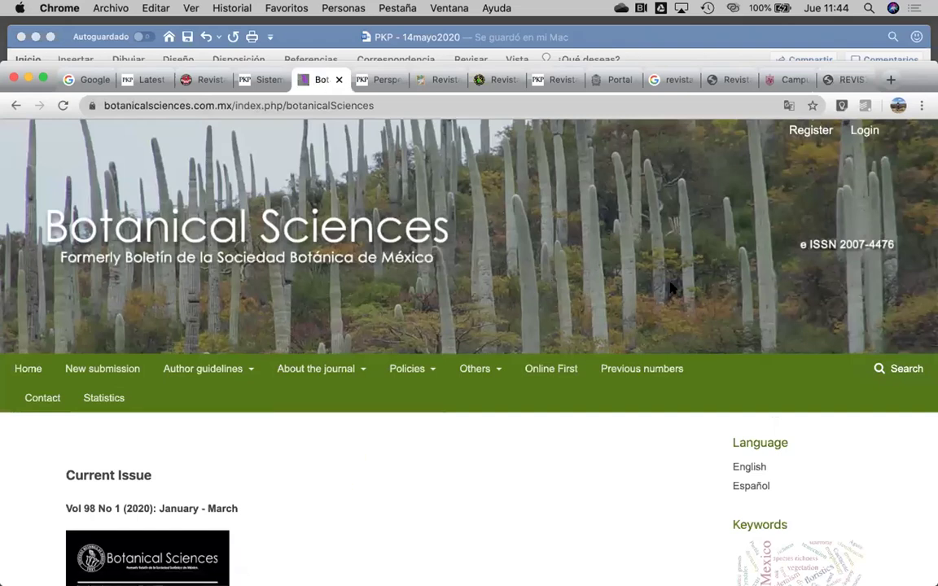
scroll(526, 425, "down", 10)
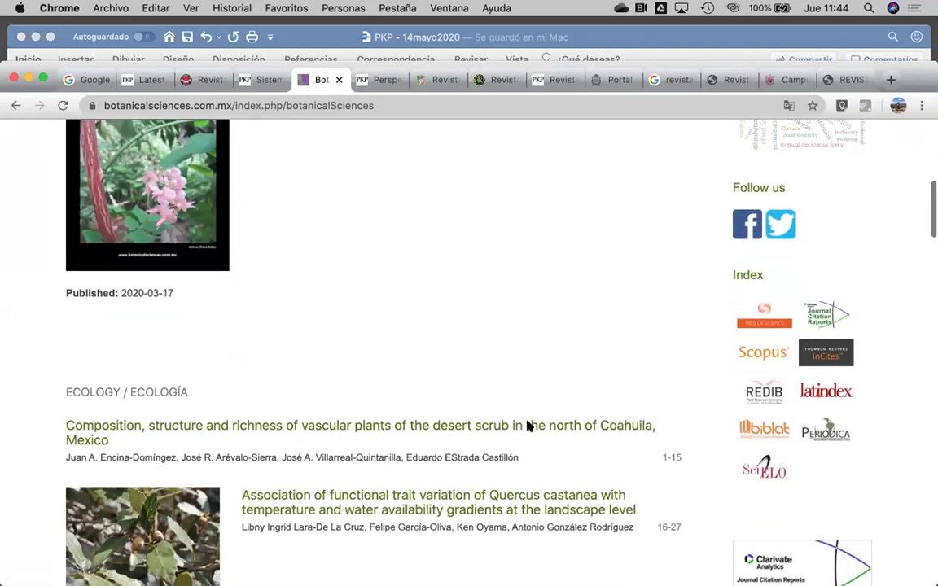
scroll(527, 425, "down", 10)
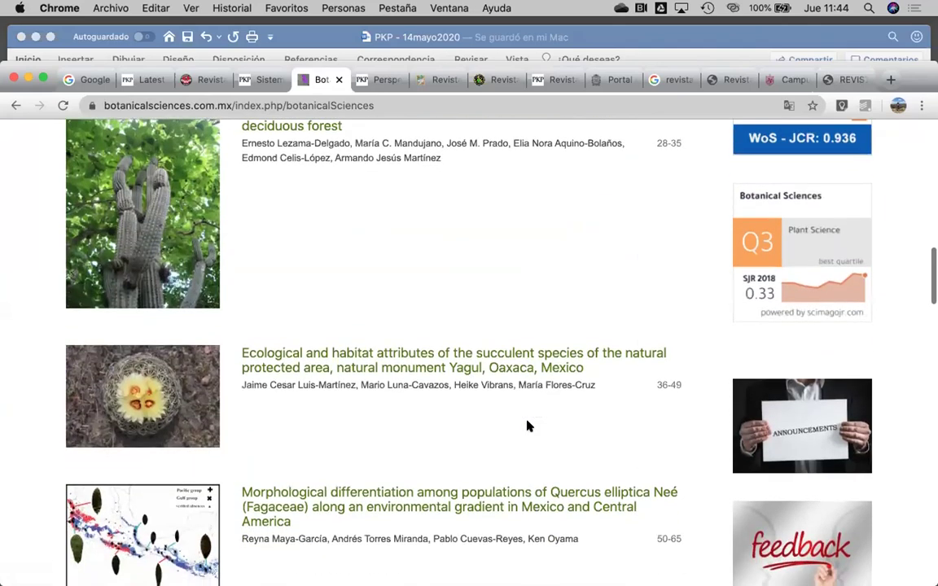
scroll(526, 425, "down", 2)
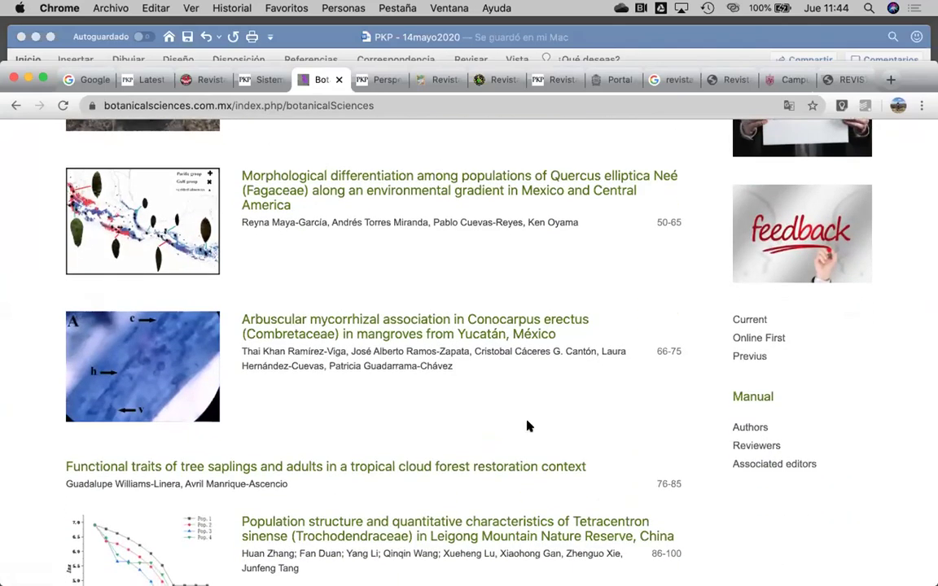
scroll(527, 425, "down", 9)
scroll(525, 425, "up", 20)
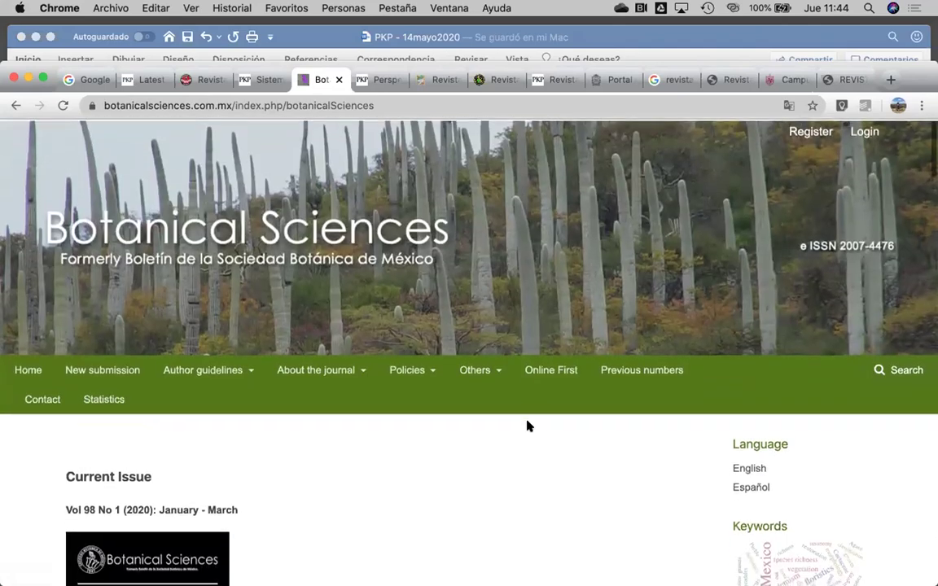
scroll(530, 407, "down", 2)
scroll(534, 402, "down", 13)
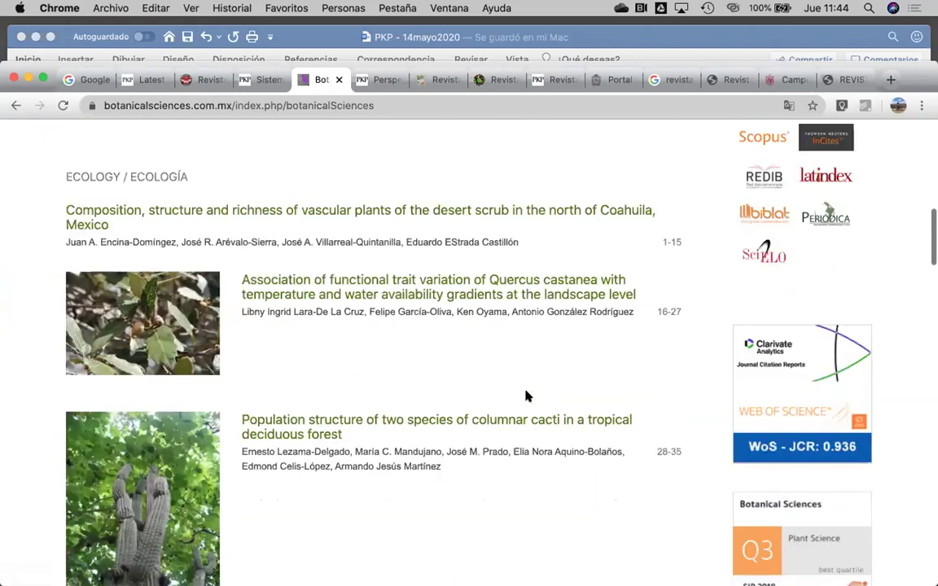
Open the article on functional trait variation of Quercus castanea and look through its authors, download formats, abstract and license
left_click(473, 272)
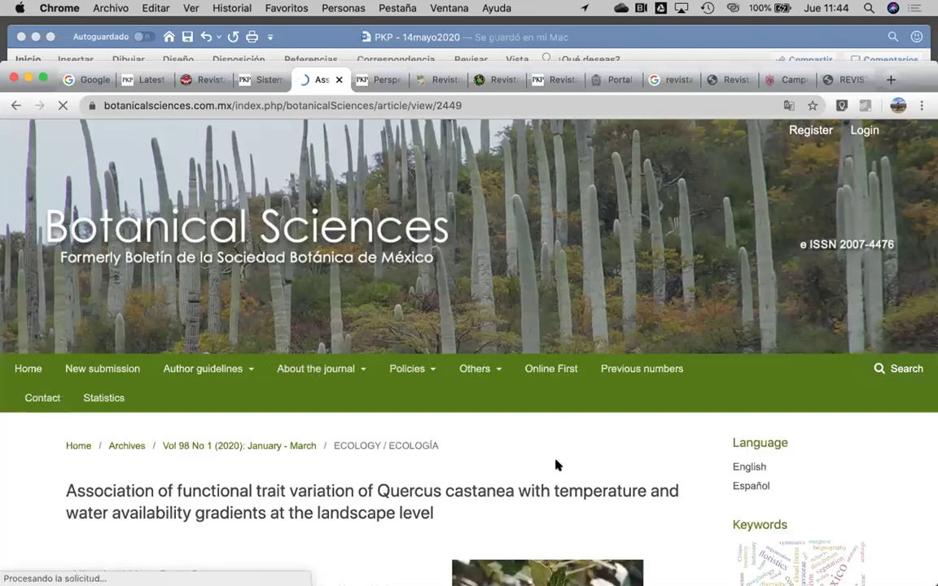
scroll(555, 465, "down", 5)
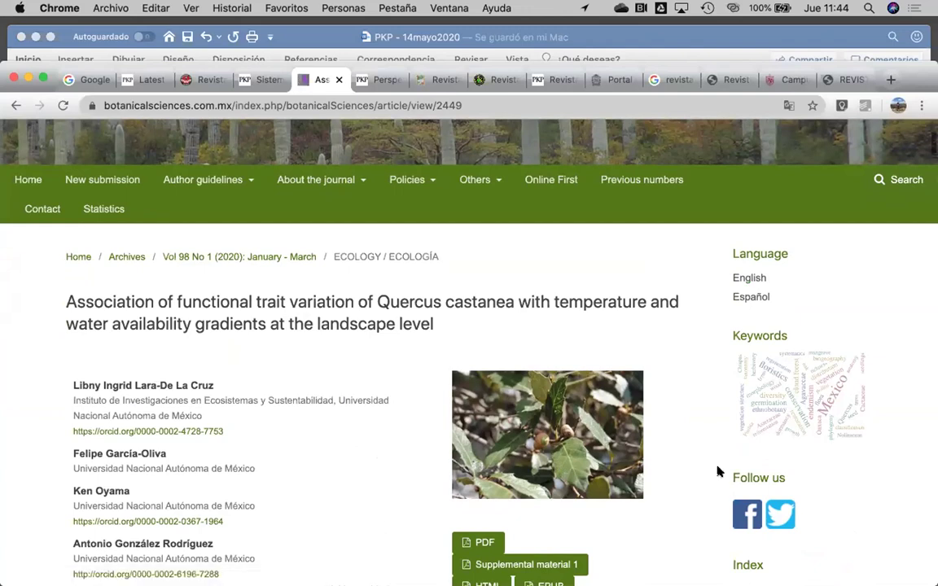
scroll(688, 484, "down", 5)
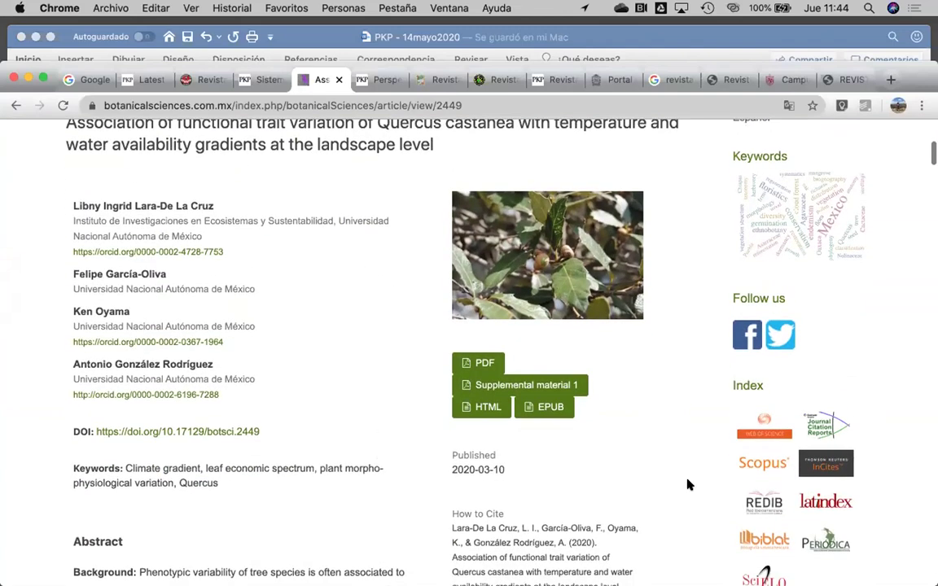
scroll(688, 484, "down", 6)
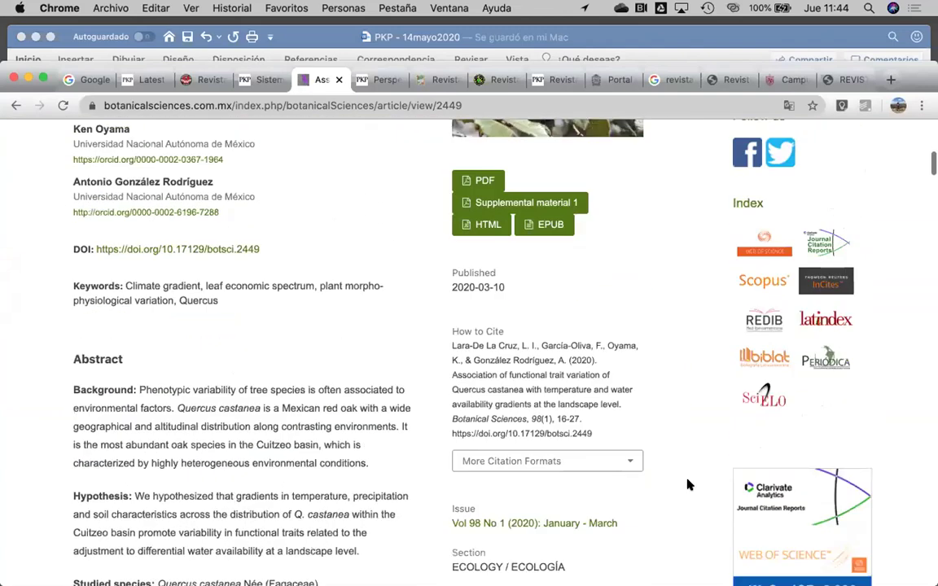
scroll(688, 484, "down", 8)
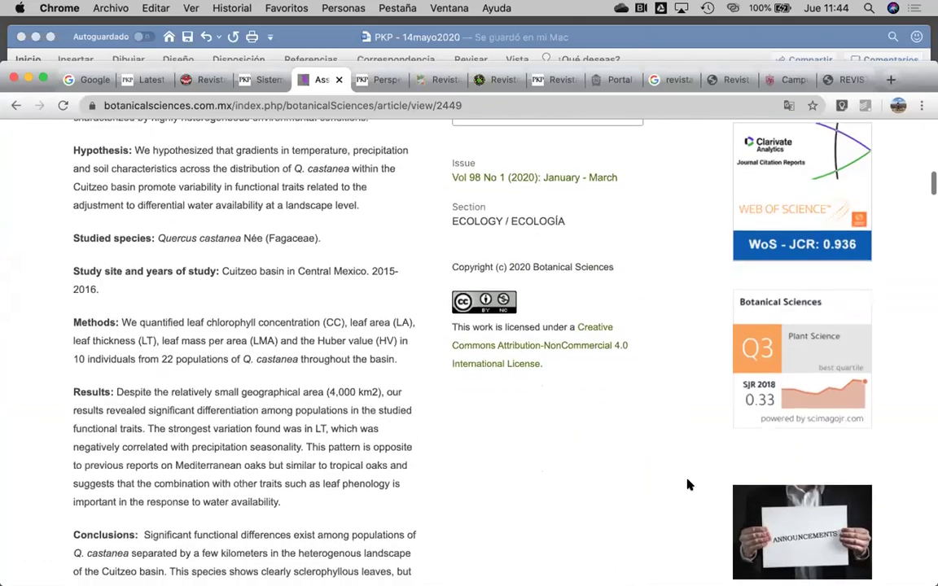
scroll(688, 484, "down", 14)
scroll(686, 483, "up", 20)
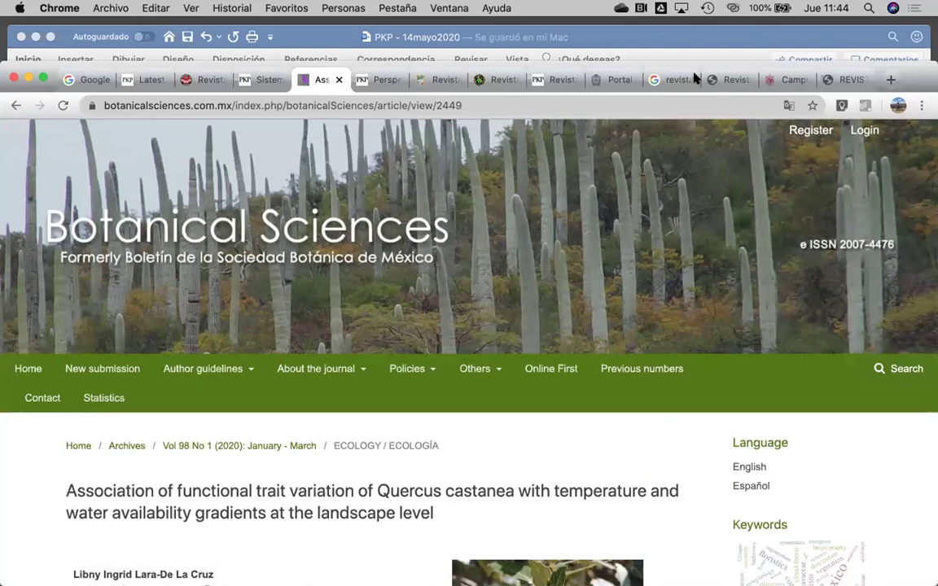
Return to the Revista Gobierno y Gestión Pública tab, follow its Archivos link, examine the page, and go to Inicio
left_click(832, 79)
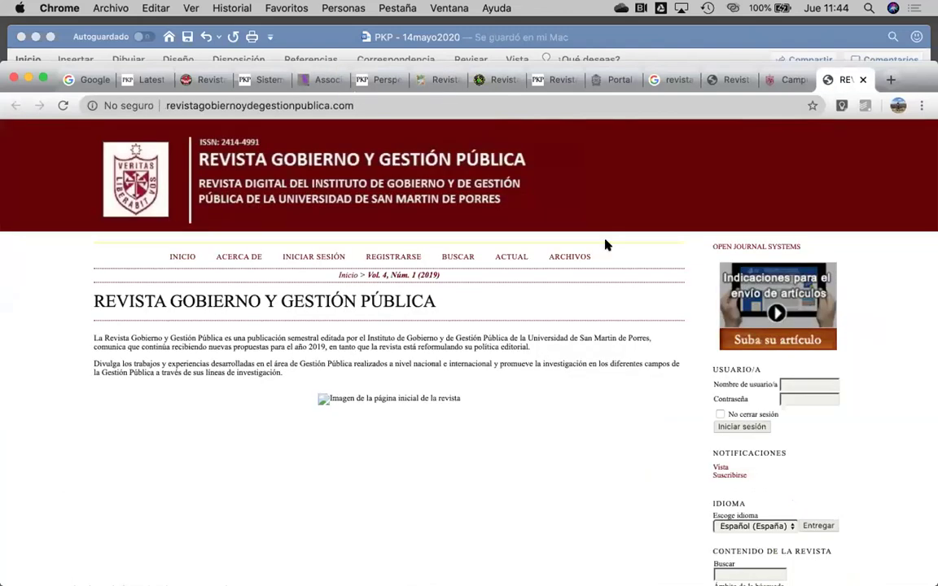
left_click(561, 259)
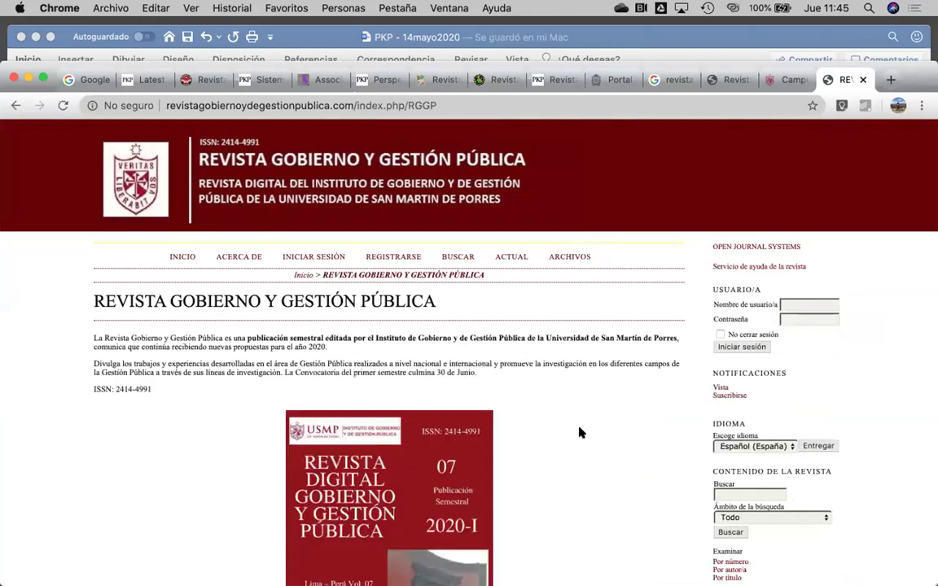
scroll(580, 432, "down", 5)
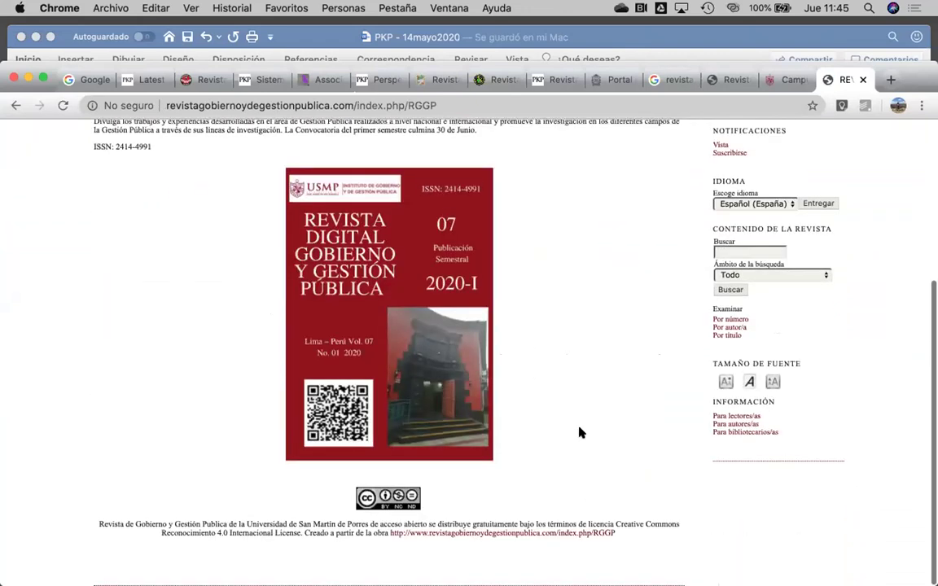
scroll(579, 433, "up", 5)
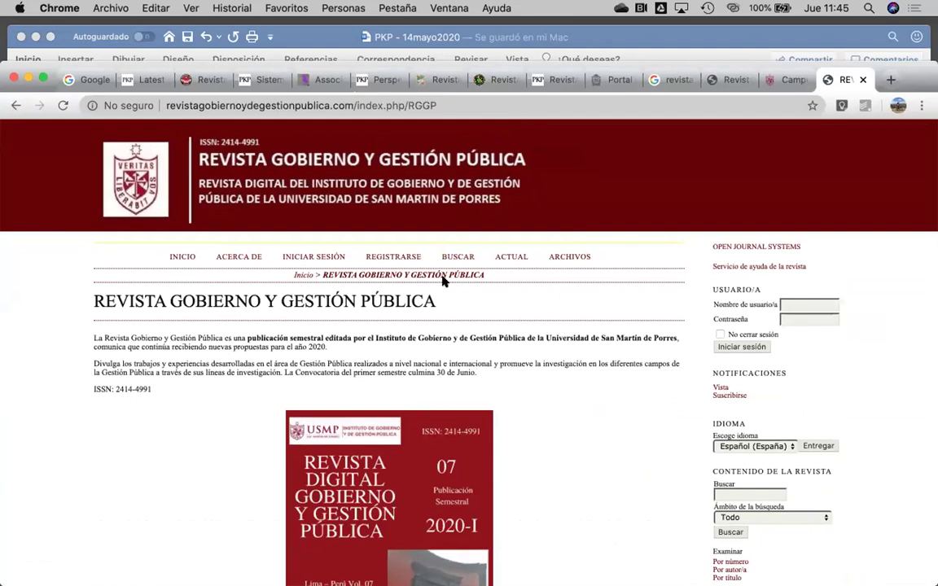
left_click(181, 258)
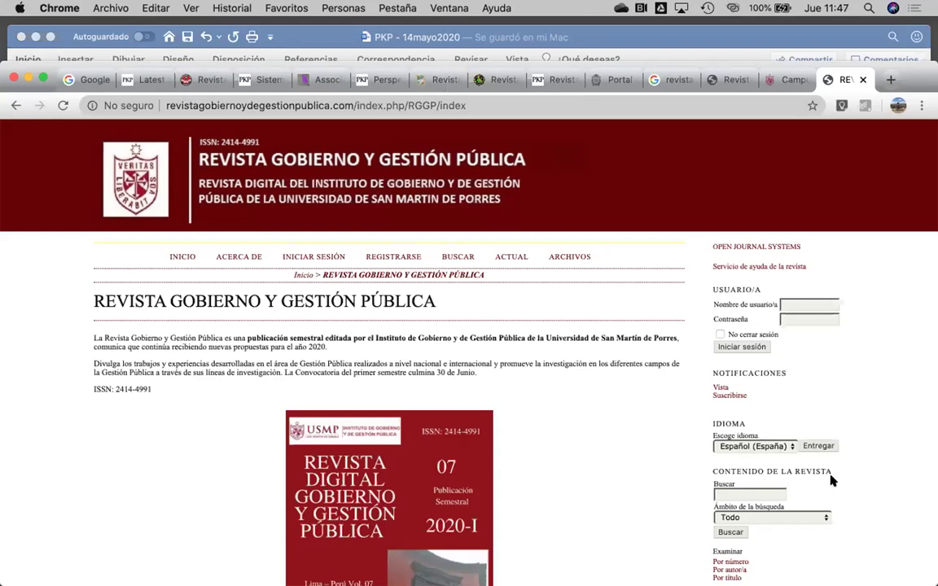
Close the tabs with the Google results, Revistas USMP, Campus and Revista Gobierno y Gestión Pública
left_click(669, 80)
left_click(688, 79)
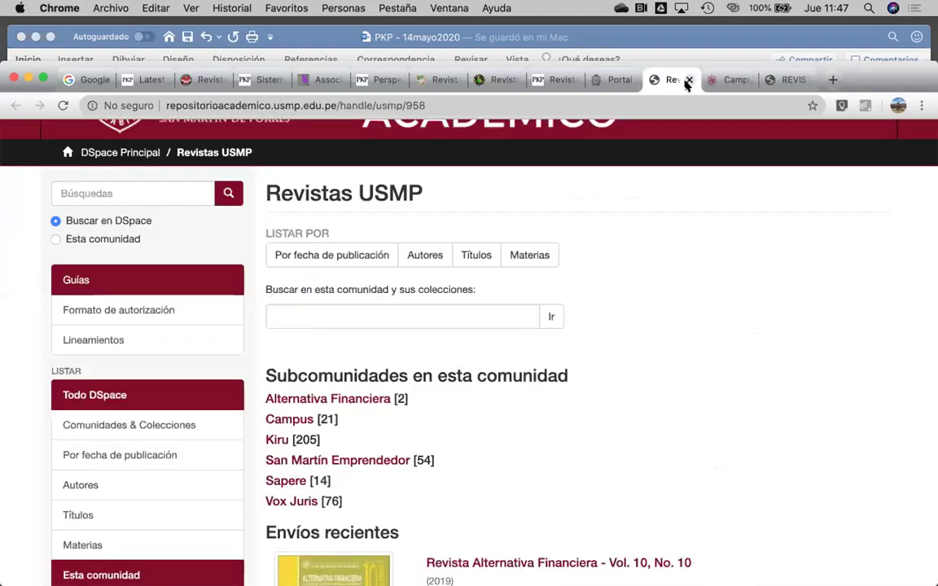
scroll(525, 236, "up", 3)
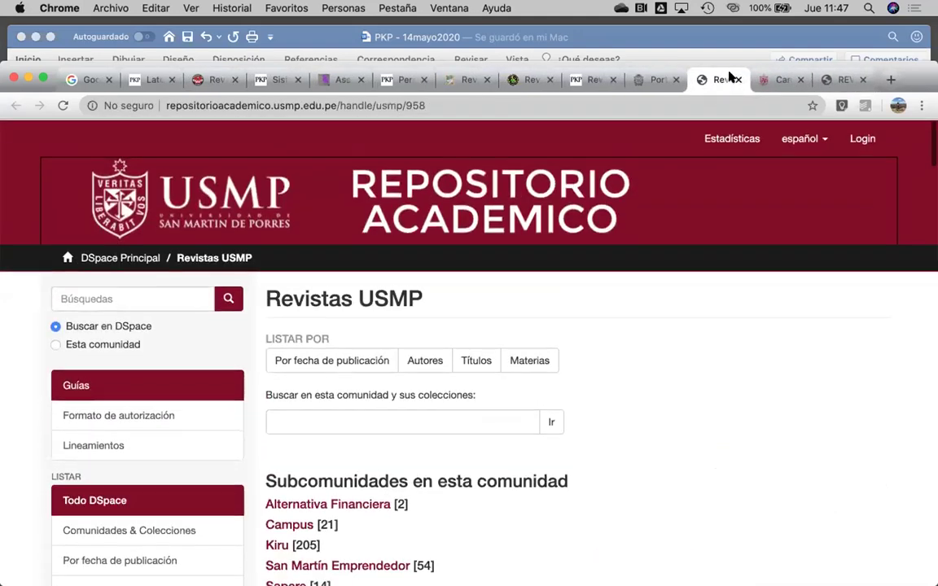
left_click(737, 80)
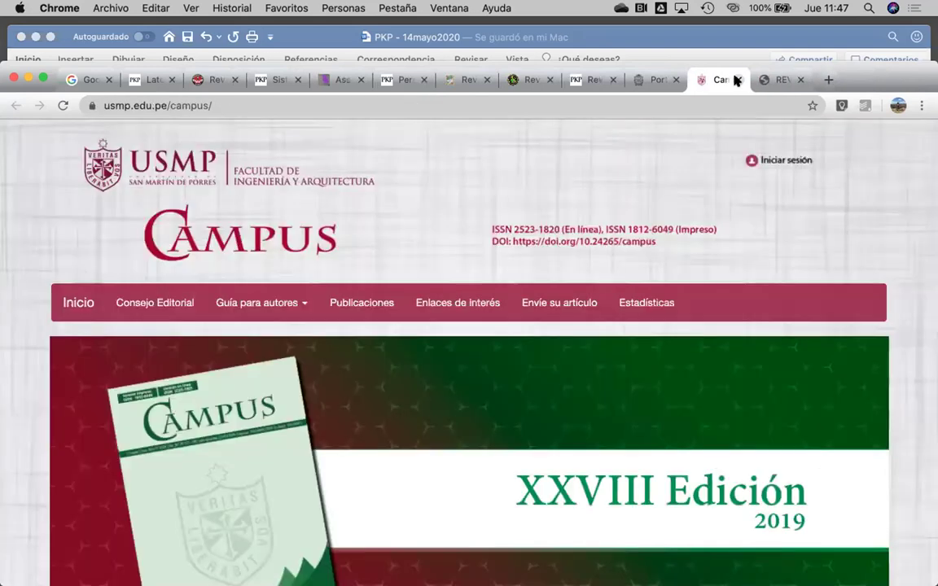
left_click(737, 80)
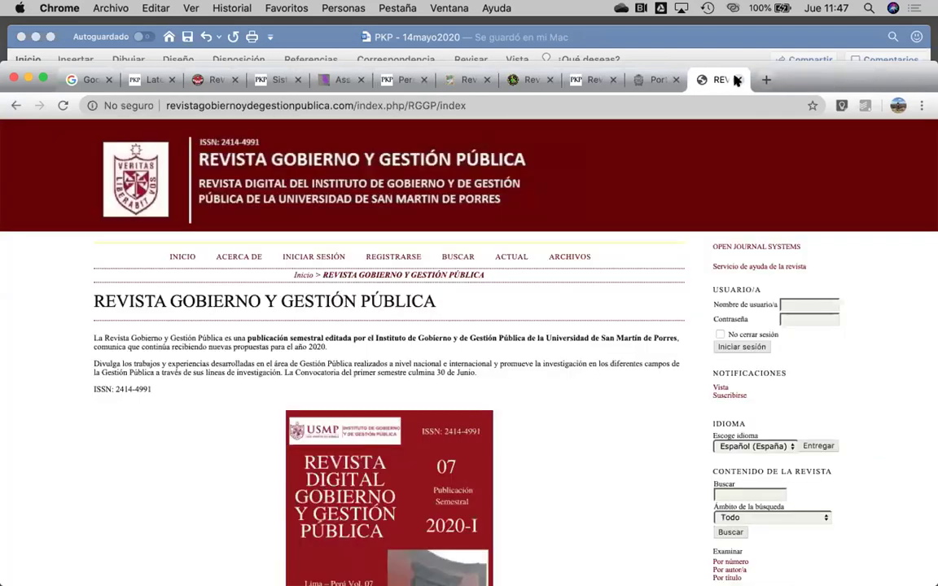
left_click(737, 80)
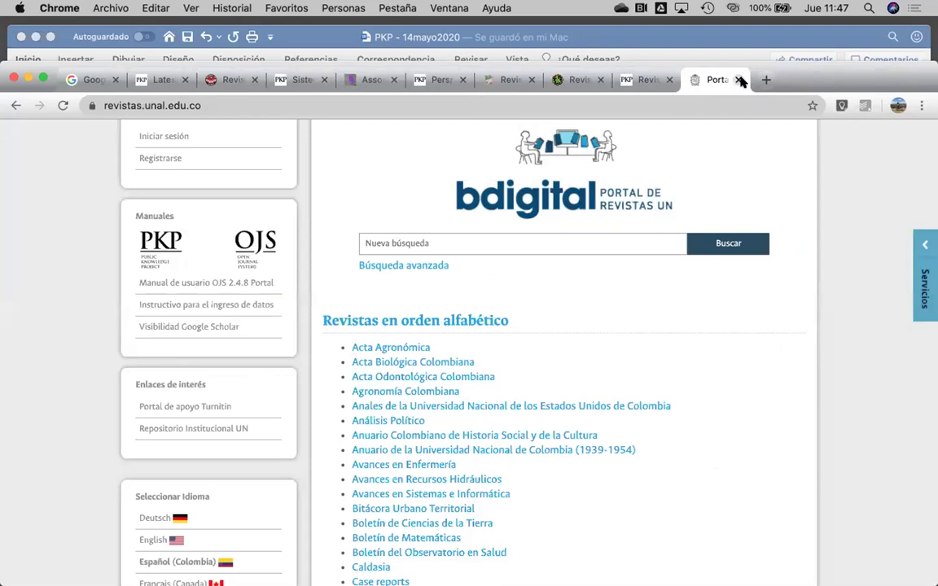
Search Google in a new tab for "Universidad de Antioquia en Colombia revistas" and open the "Revista Universidad de Antioquia - Revistas UdeA" result
left_click(765, 82)
type("Universidad de Antioquia en Colombia")
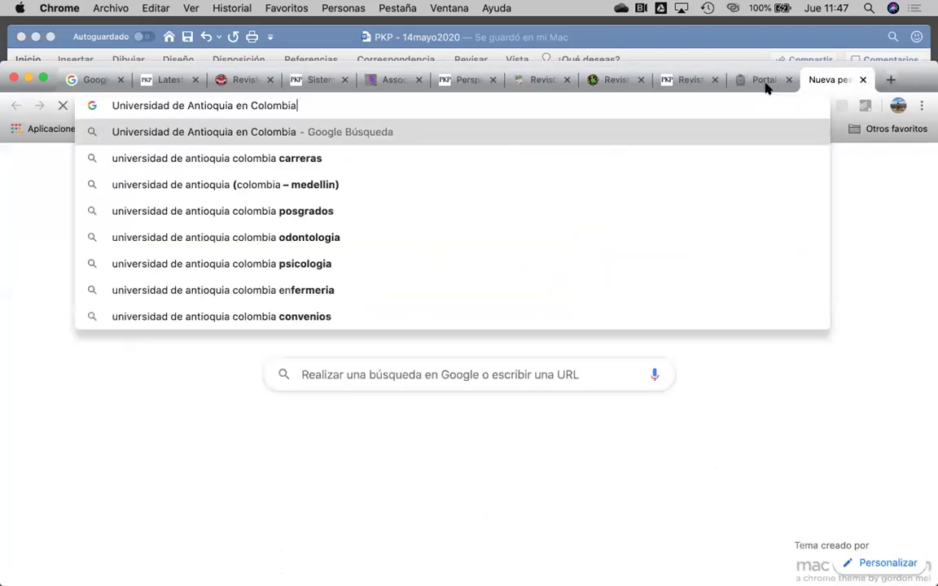
key("Return")
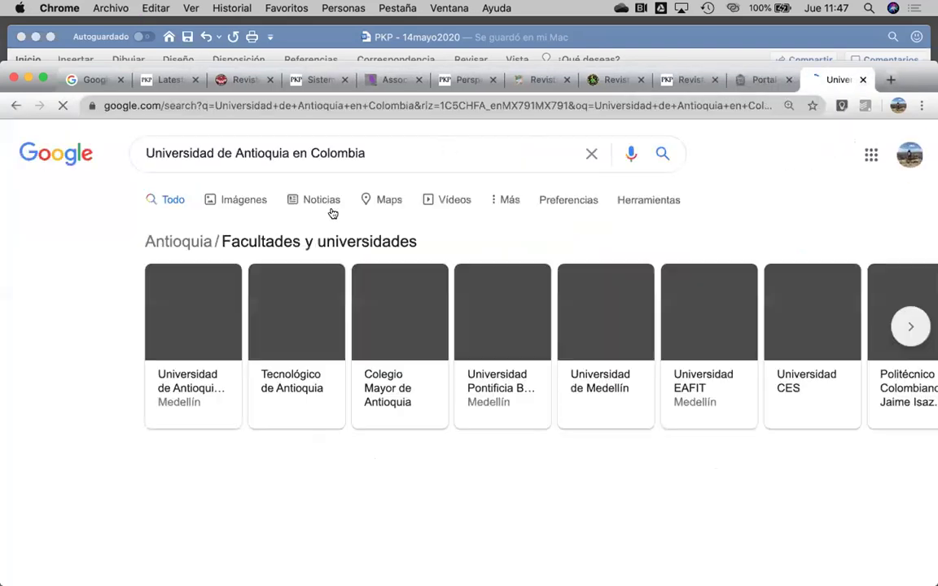
left_click(370, 155)
type("revistas")
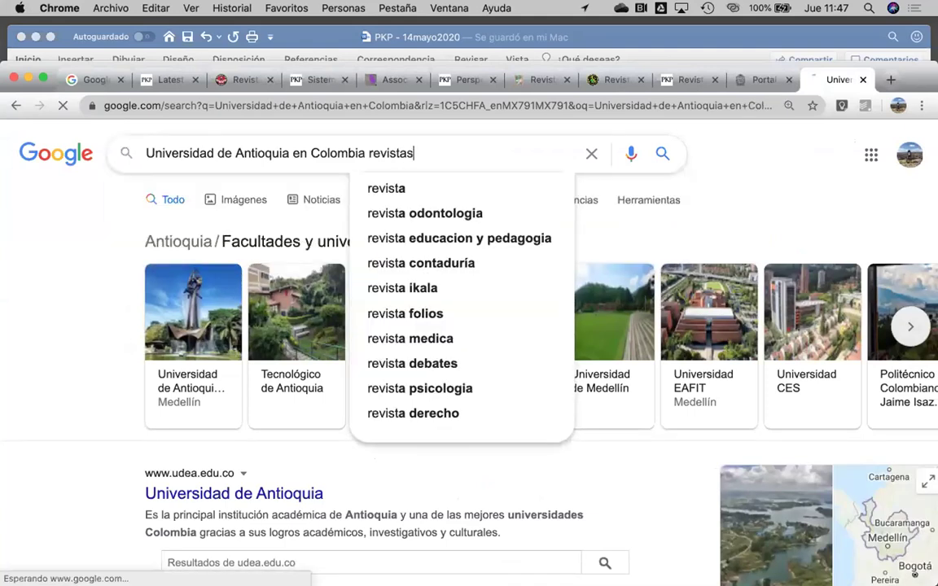
key("Return")
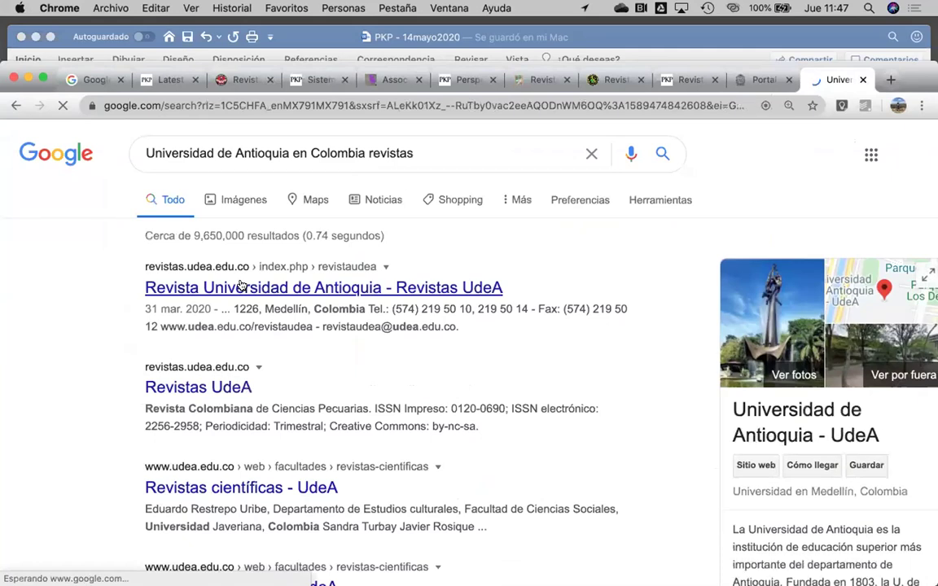
left_click(241, 287)
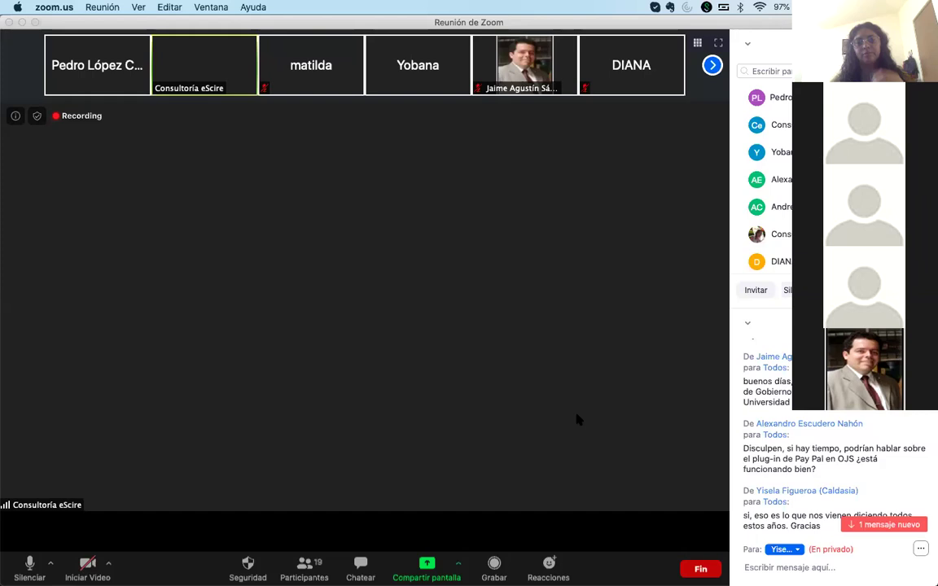
Switch to Chrome's OJS website settings tab and find the word "paypal" among the installed modules
key("super+Tab")
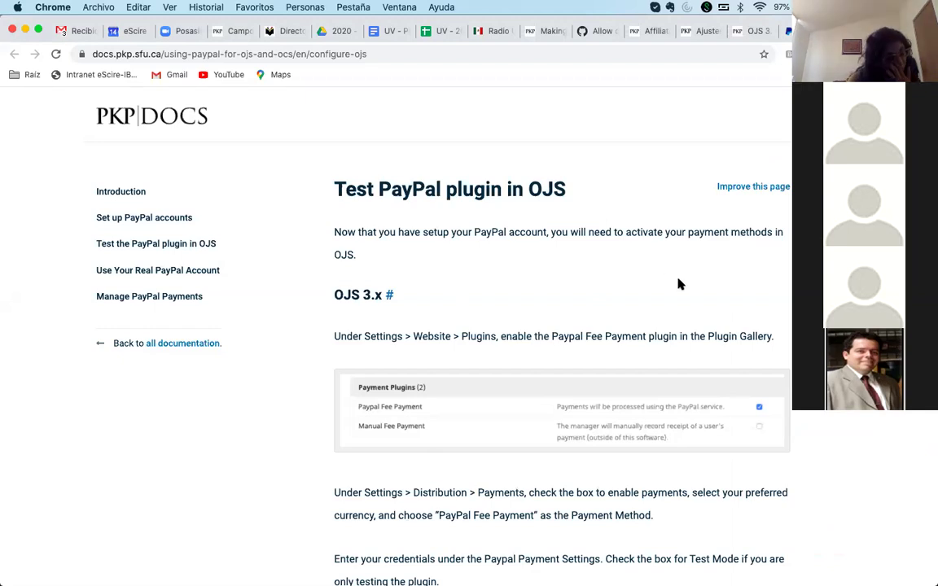
key("super+f")
left_click(704, 31)
scroll(465, 339, "up", 10)
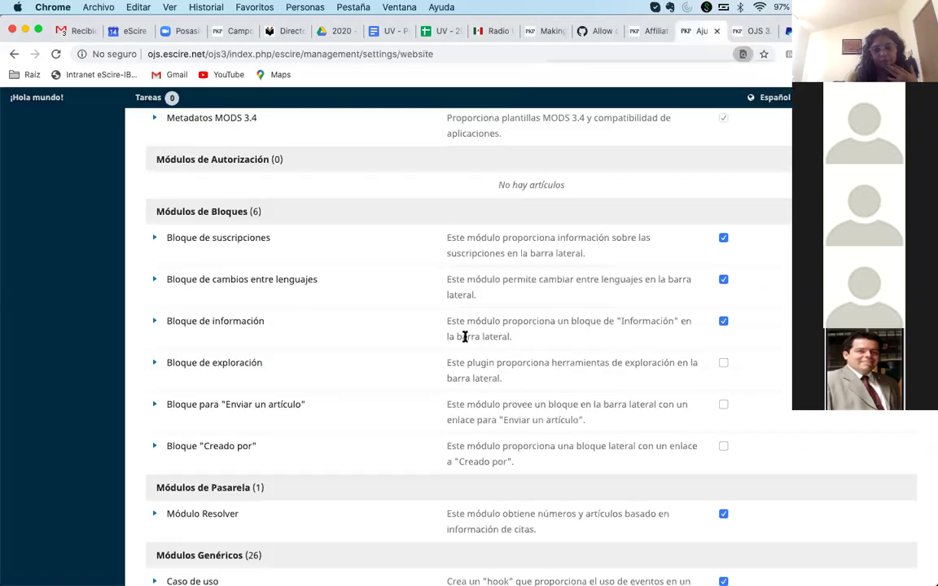
key("Escape")
scroll(465, 339, "down", 1)
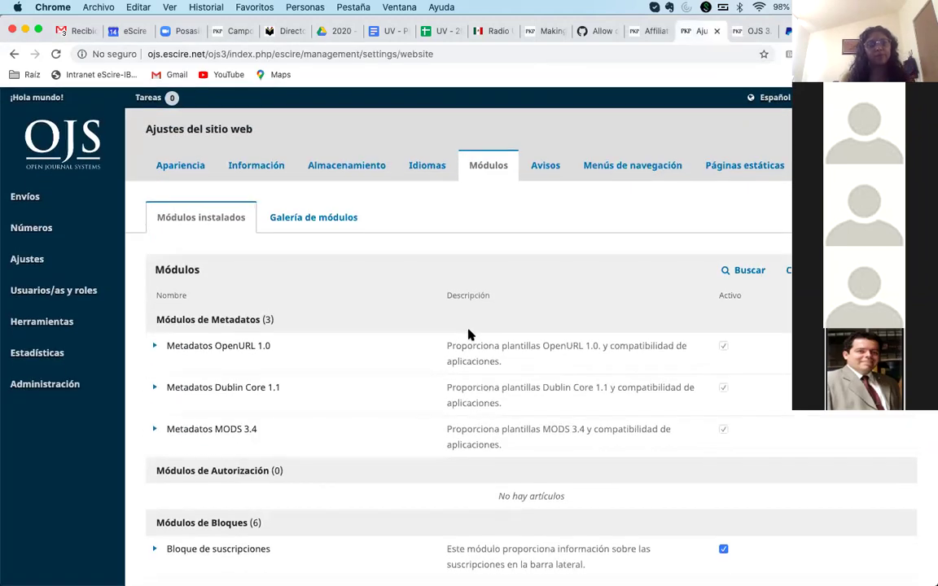
scroll(468, 330, "down", 1)
scroll(468, 330, "down", 1)
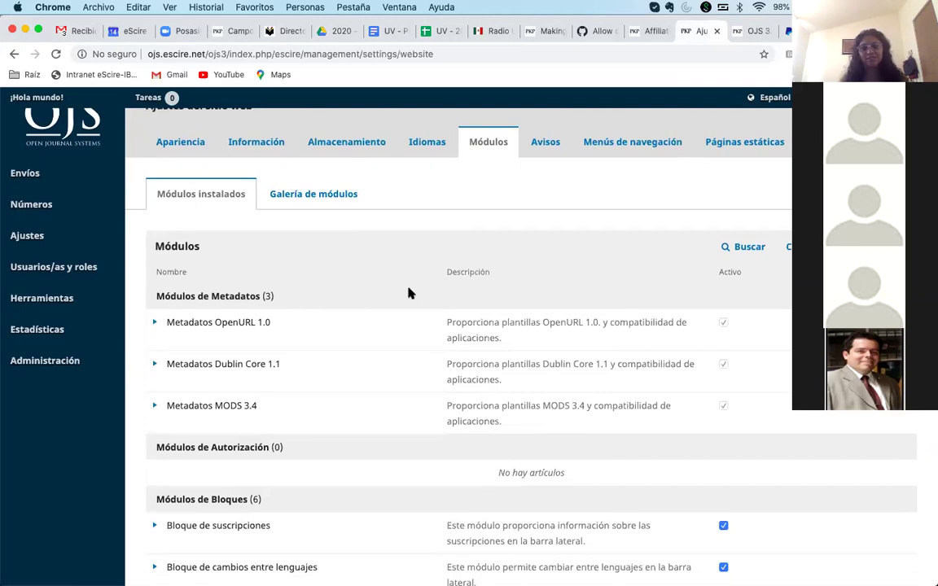
scroll(409, 293, "down", 5)
key("super+f")
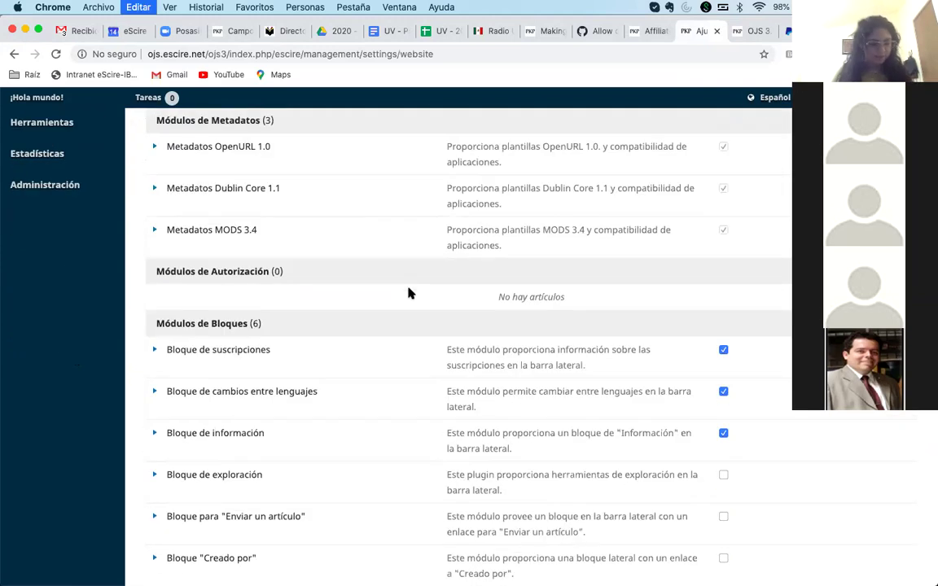
type("paypal")
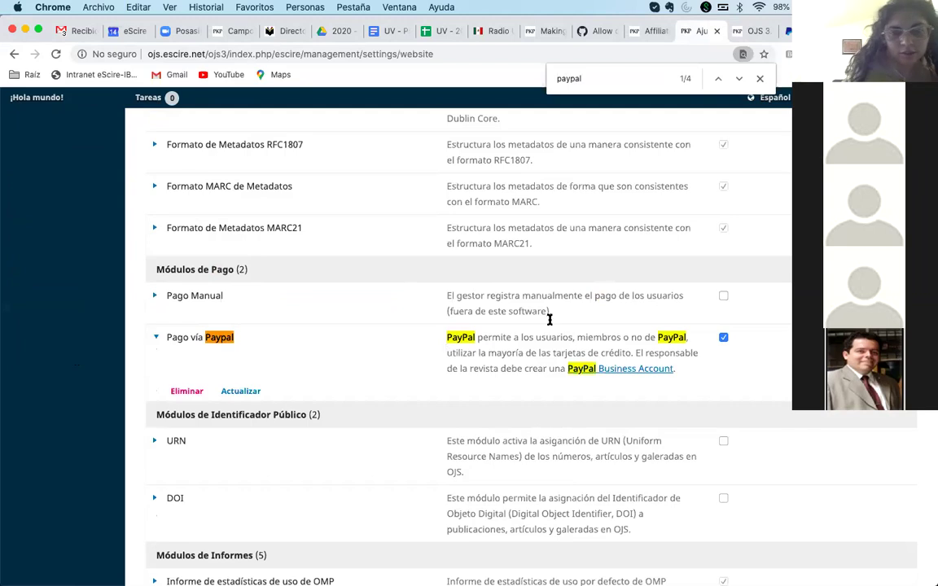
left_click(759, 78)
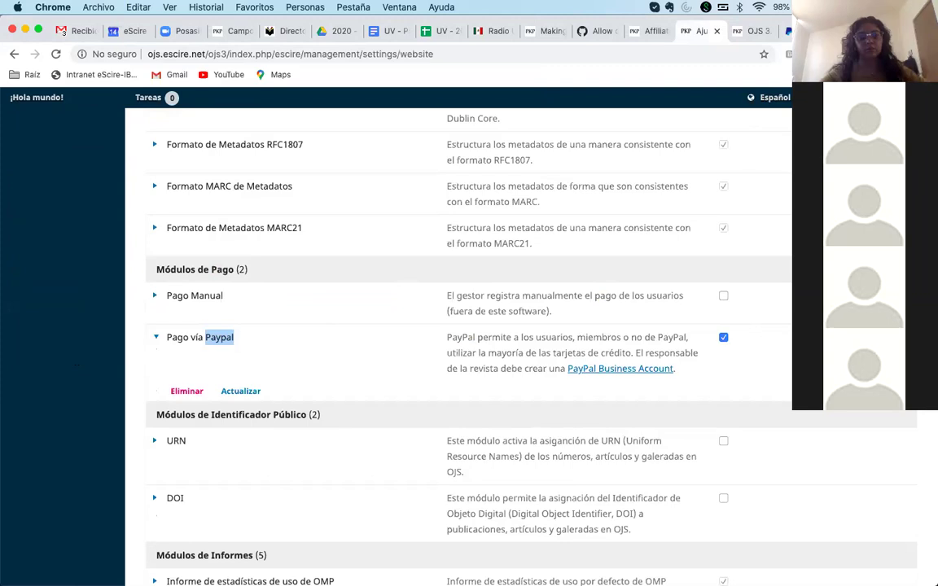
Open the PKP Docs page "Test PayPal plugin in OJS" and read the OJS 3.x instructions down to the Distribution Settings example
key("ctrl+Tab")
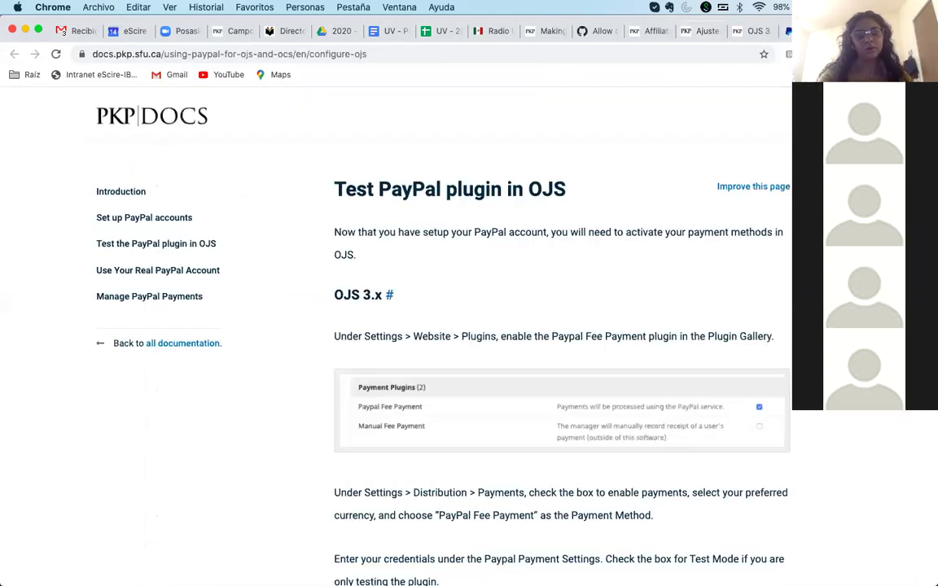
key("Down")
key("Down")
key("Down")
key("Down")
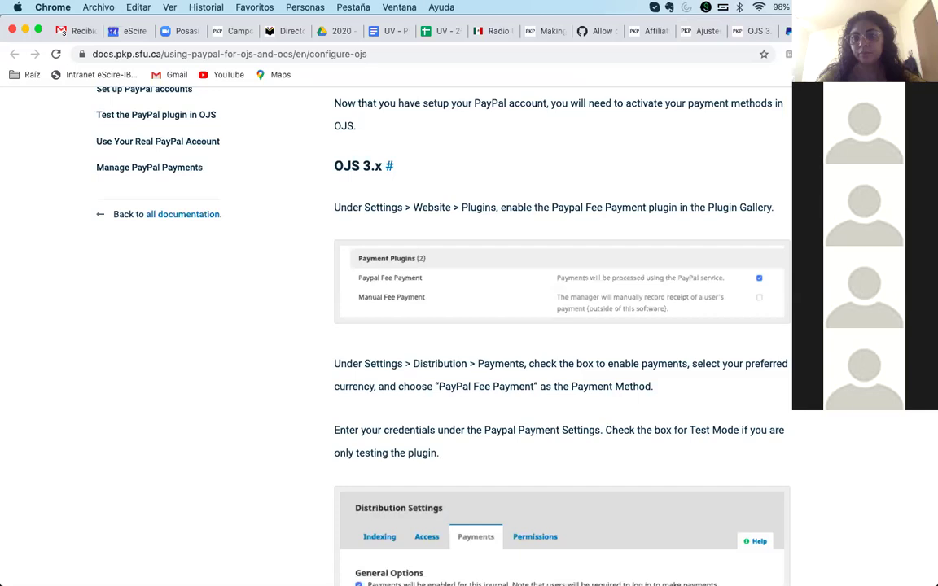
key("Down")
key("Down")
key("Down")
key("Down")
key("Down")
key("Down")
key("Down")
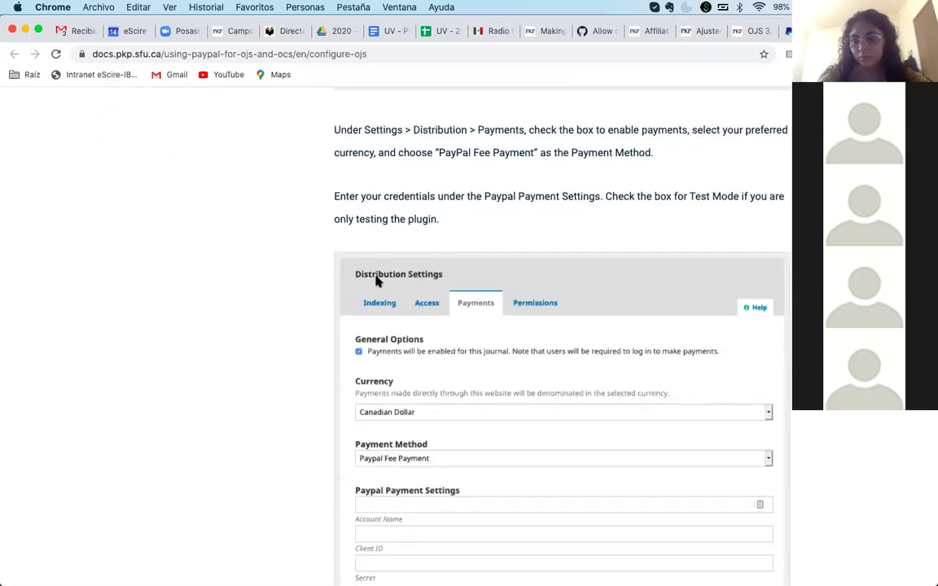
scroll(749, 174, "up", 1)
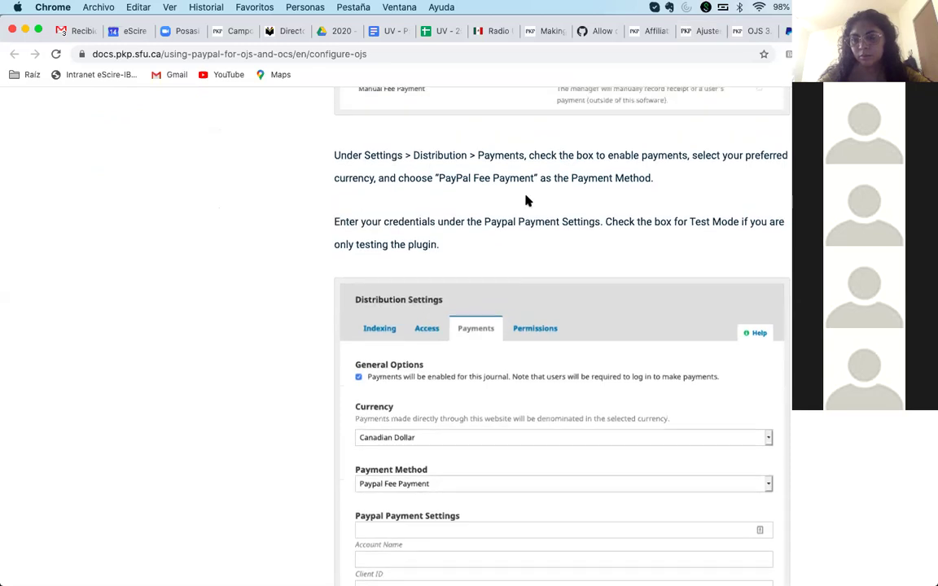
Return to the OJS site settings and open the Pagos section of the Distribución settings
left_click(741, 32)
left_click(699, 31)
scroll(169, 202, "down", 10)
scroll(169, 202, "up", 10)
mouse_move(58, 183)
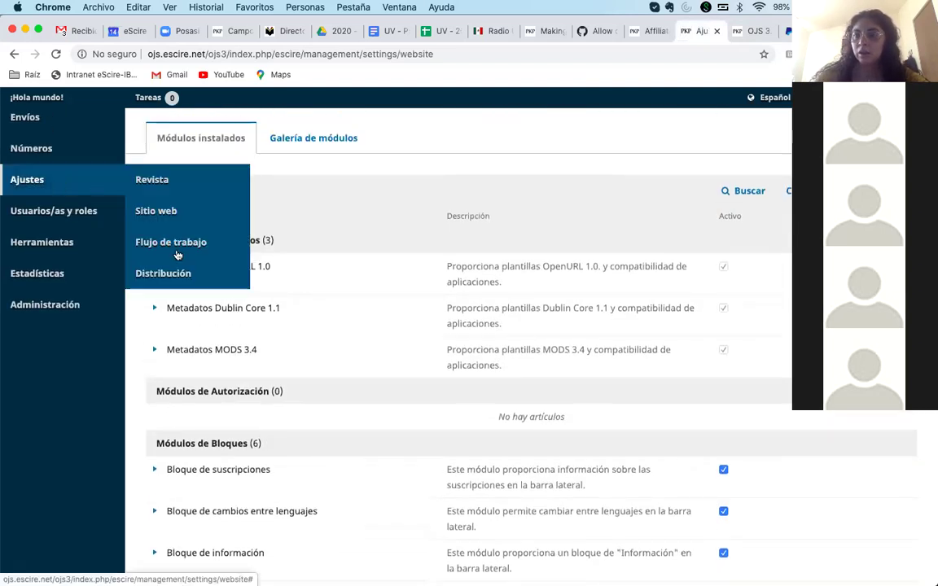
left_click(172, 275)
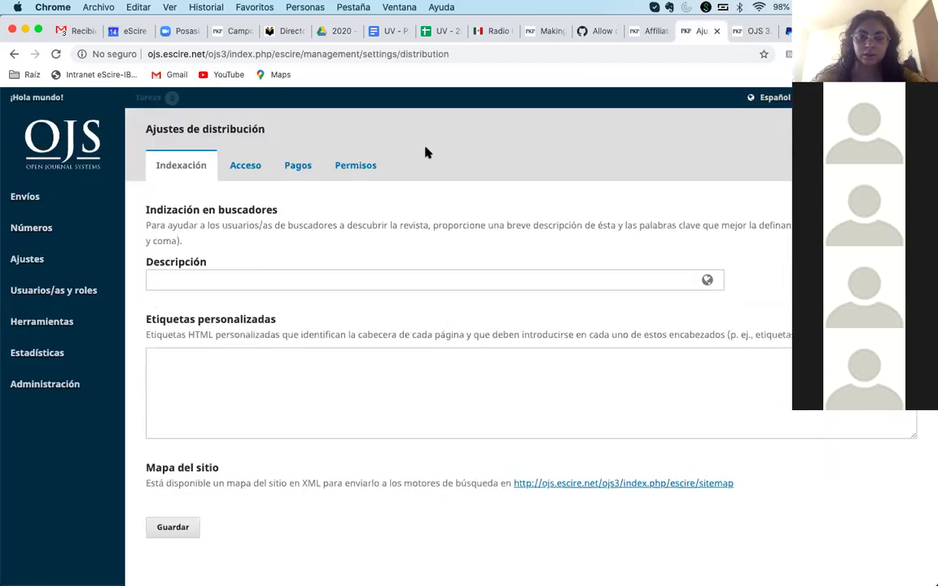
left_click(295, 166)
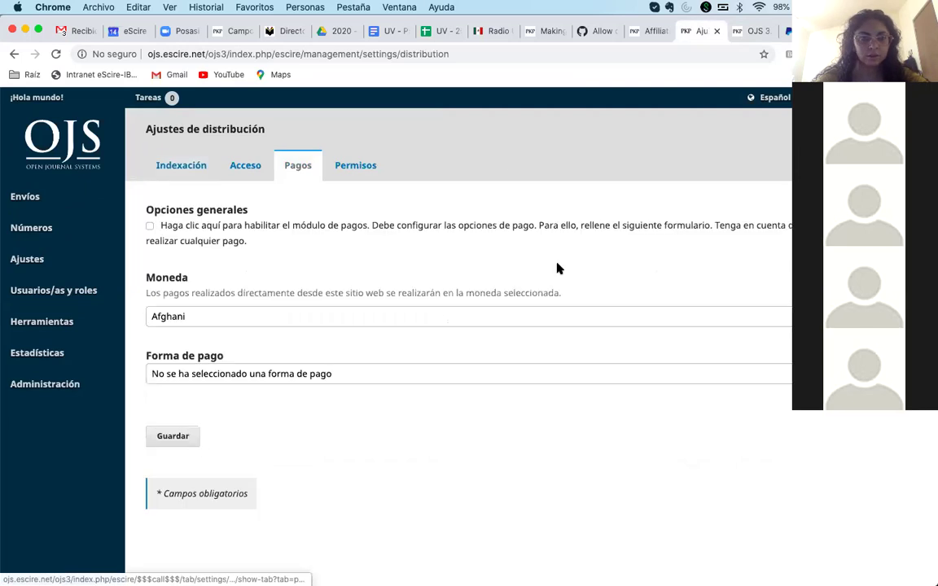
Set Forma de pago to "Pago vía Paypal" and review the PayPal options and general payment settings
scroll(531, 274, "down", 3)
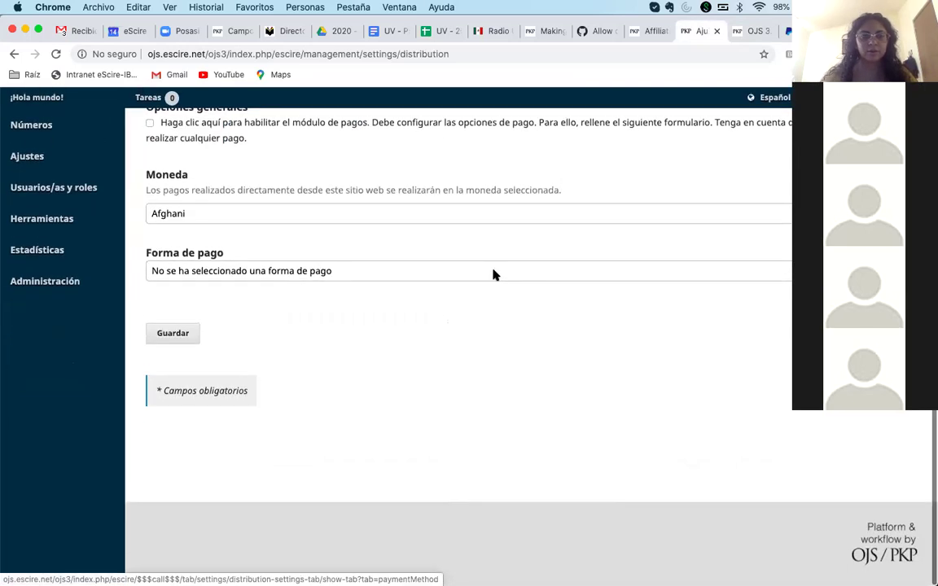
left_click(493, 274)
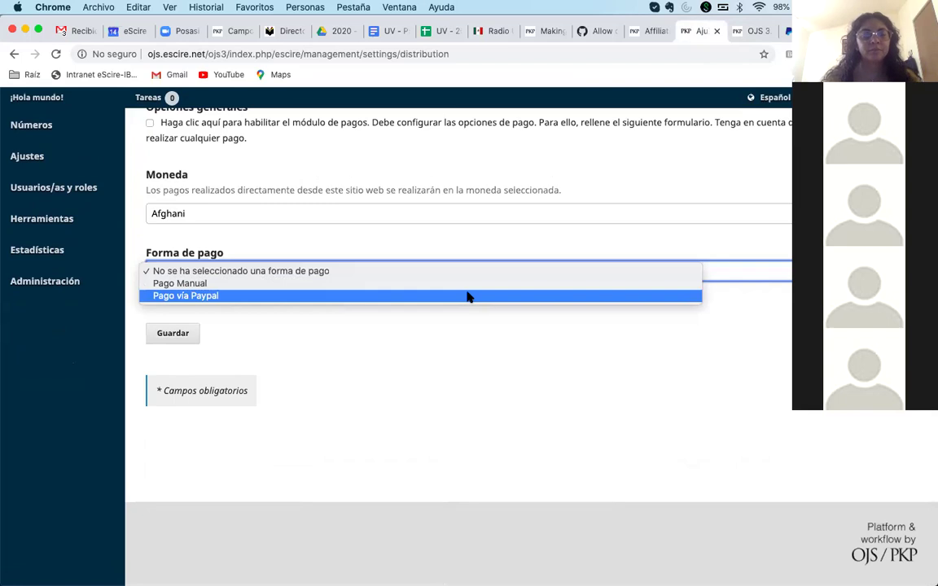
left_click(466, 296)
scroll(378, 343, "down", 3)
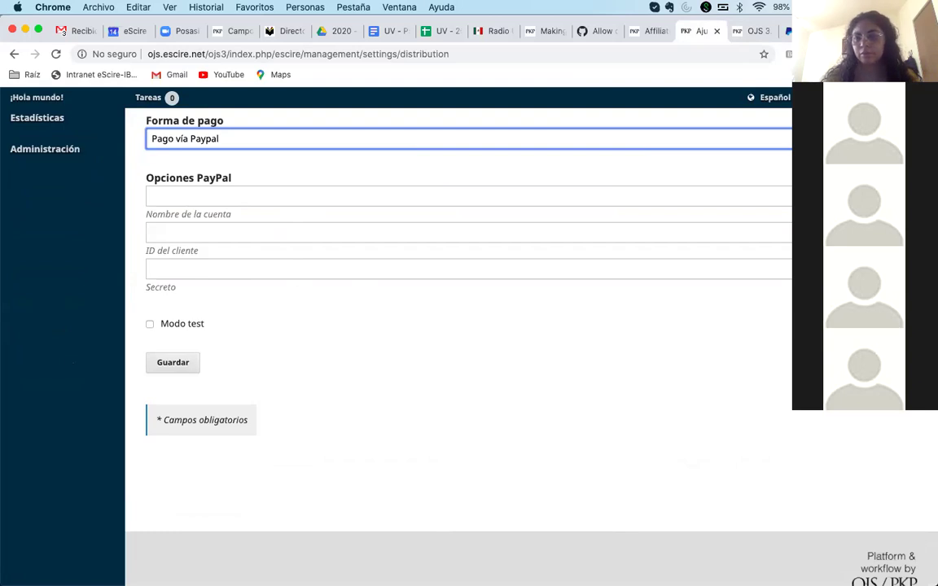
mouse_move(770, 98)
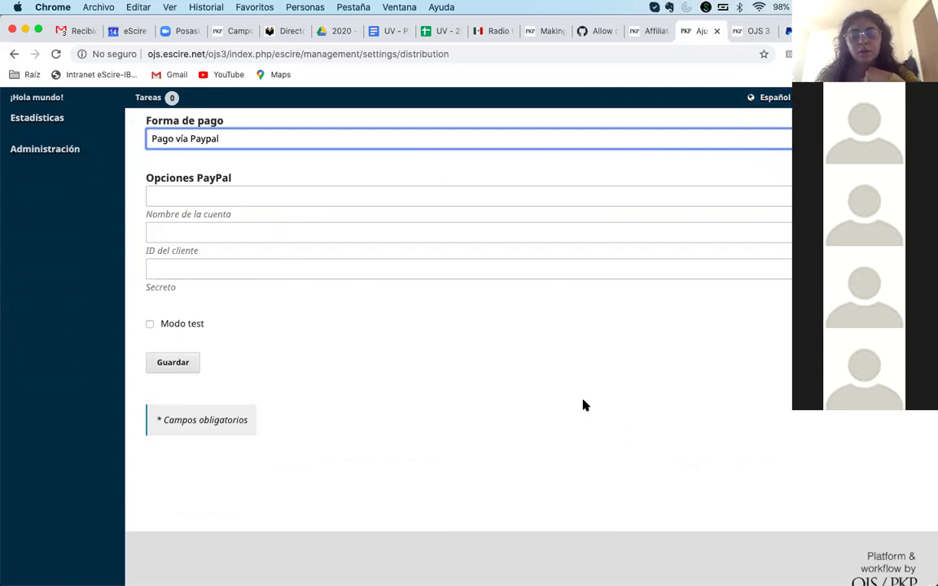
scroll(603, 391, "up", 3)
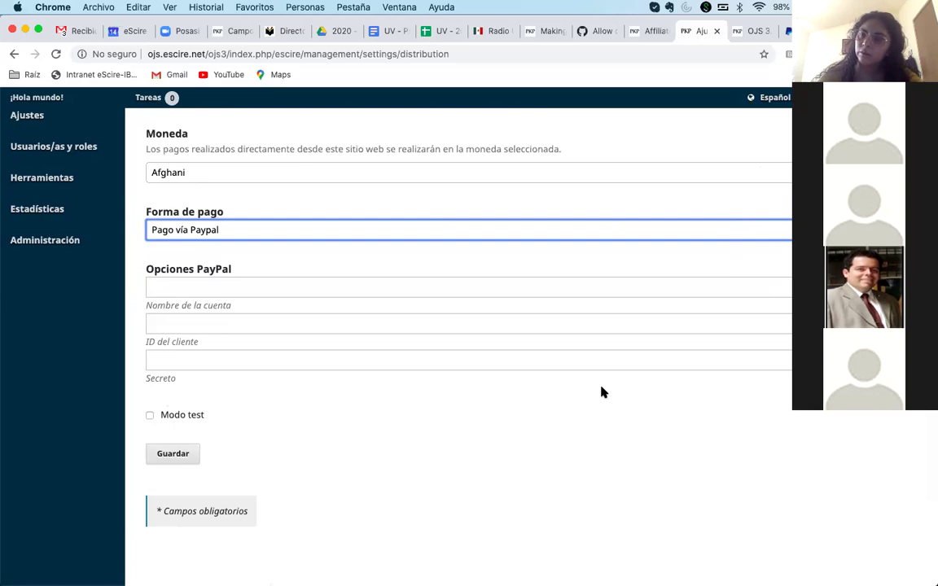
scroll(601, 392, "up", 3)
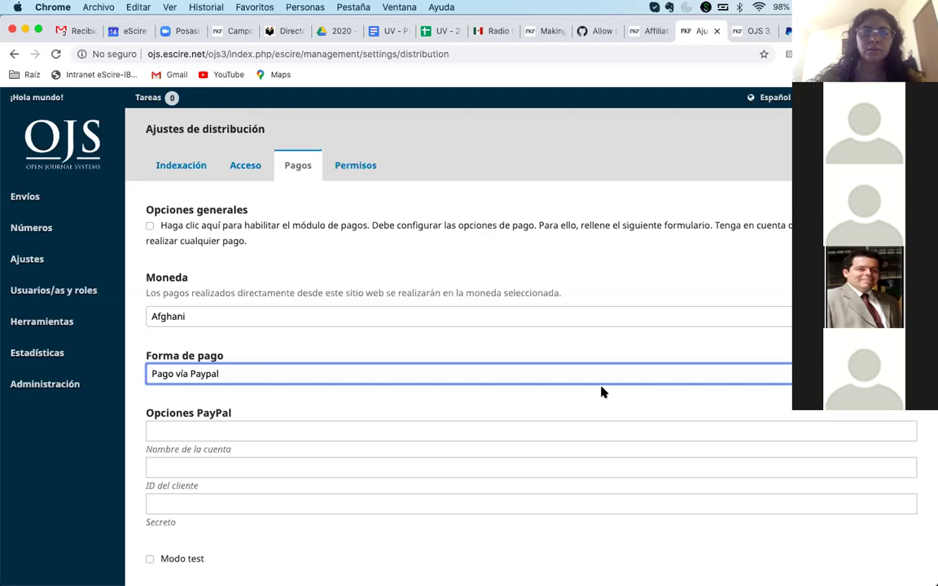
Reread the PayPal payment instructions in the PKP Docs guide and return to the OJS Pagos settings
key("ctrl+Tab")
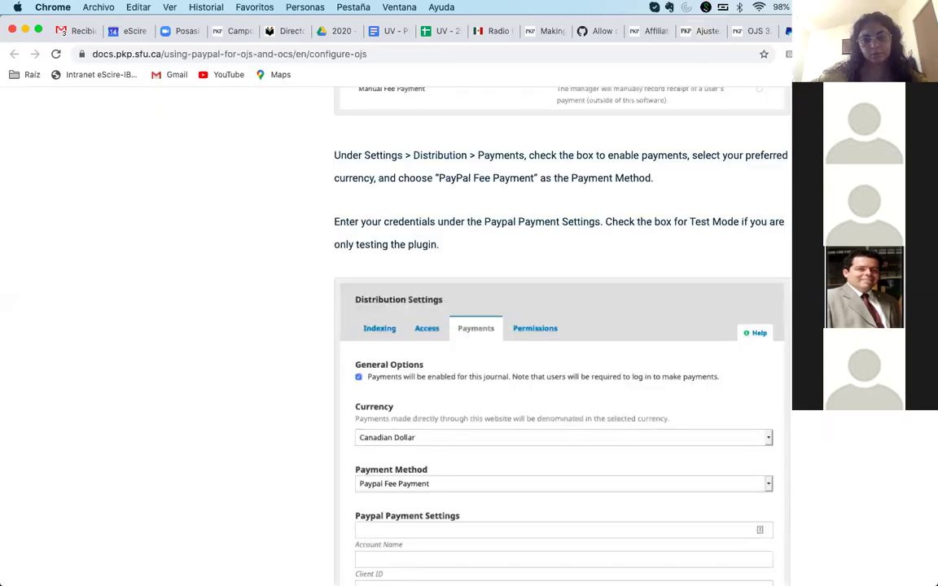
scroll(562, 325, "up", 5)
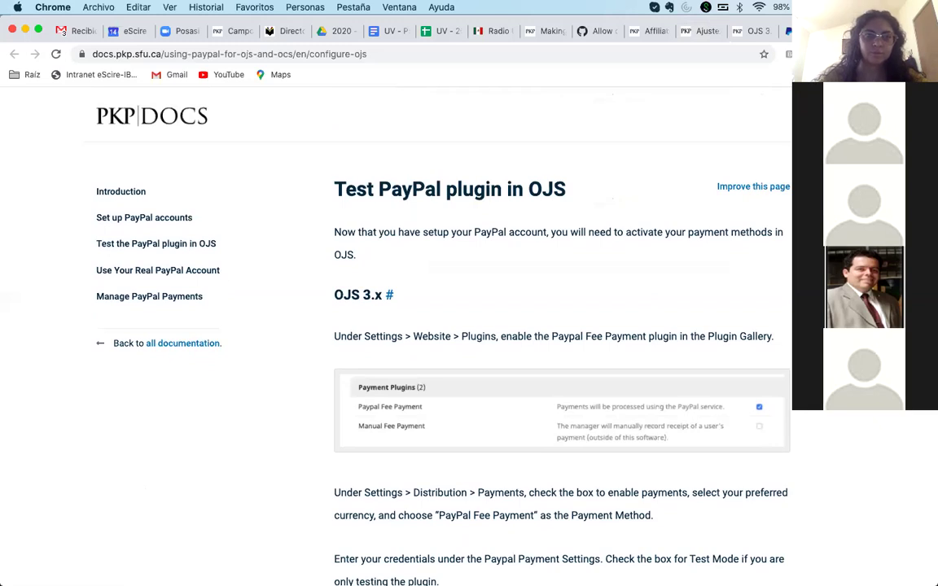
scroll(562, 325, "down", 5)
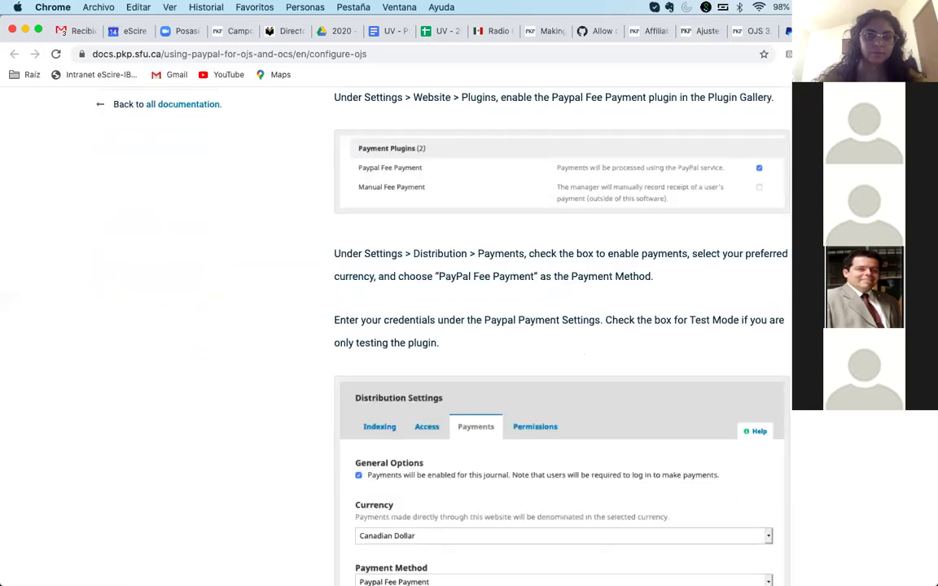
scroll(561, 325, "down", 4)
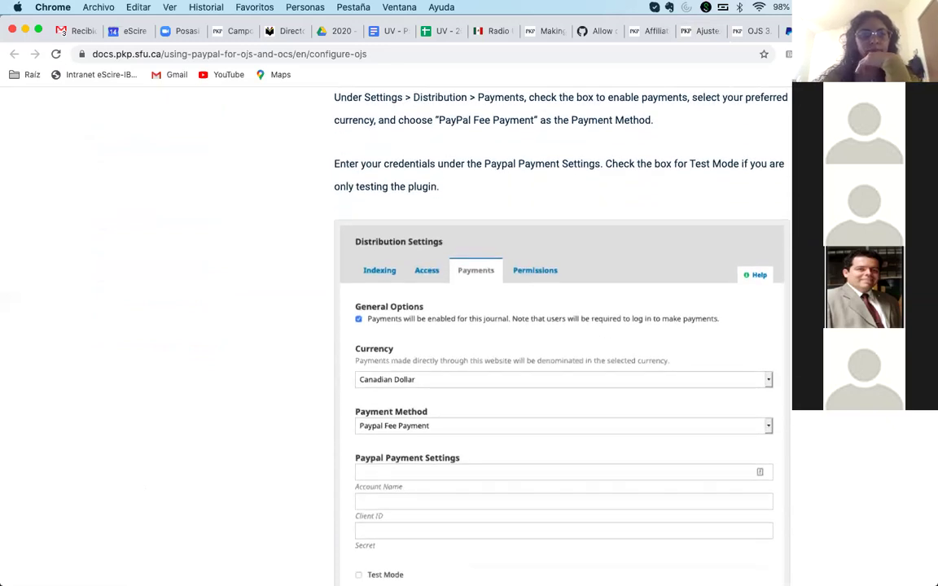
scroll(562, 326, "down", 10)
scroll(562, 326, "down", 1)
scroll(561, 325, "up", 9)
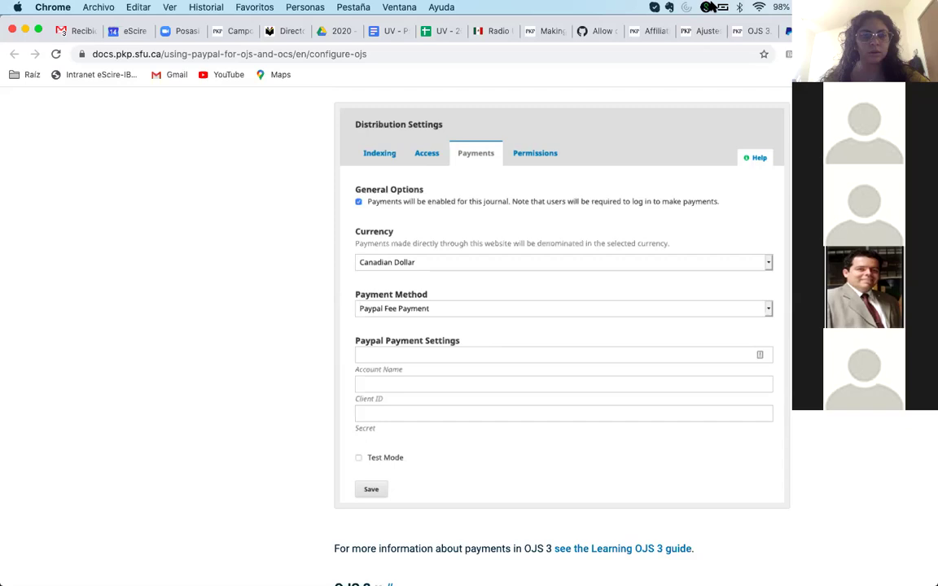
left_click(698, 33)
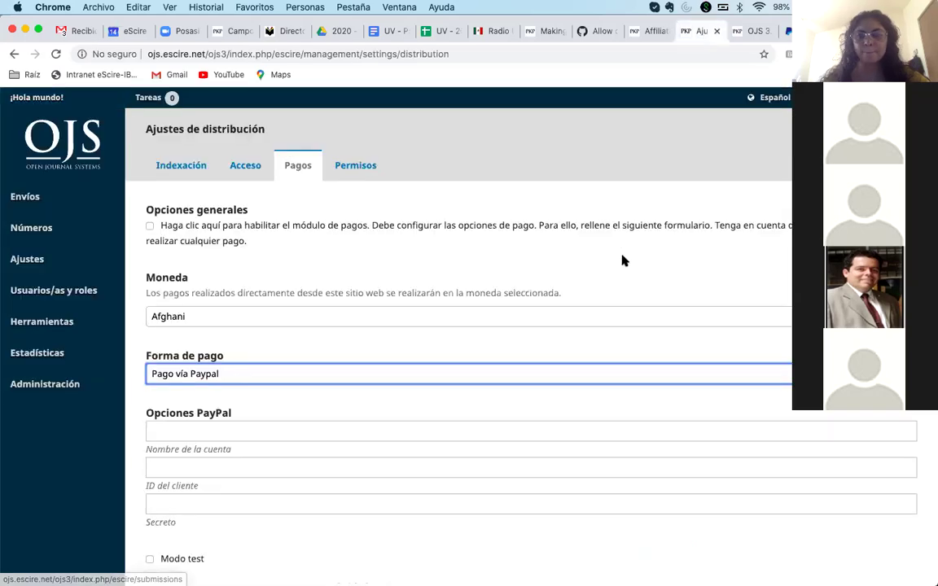
scroll(622, 260, "down", 2)
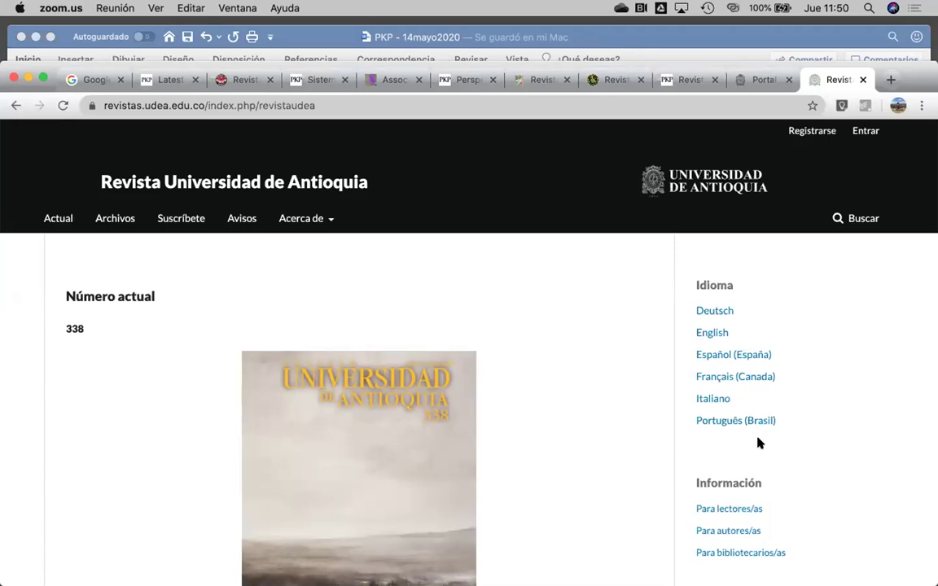
Look through the current issue 338 on the Revista Universidad de Antioquia home page
scroll(525, 366, "down", 10)
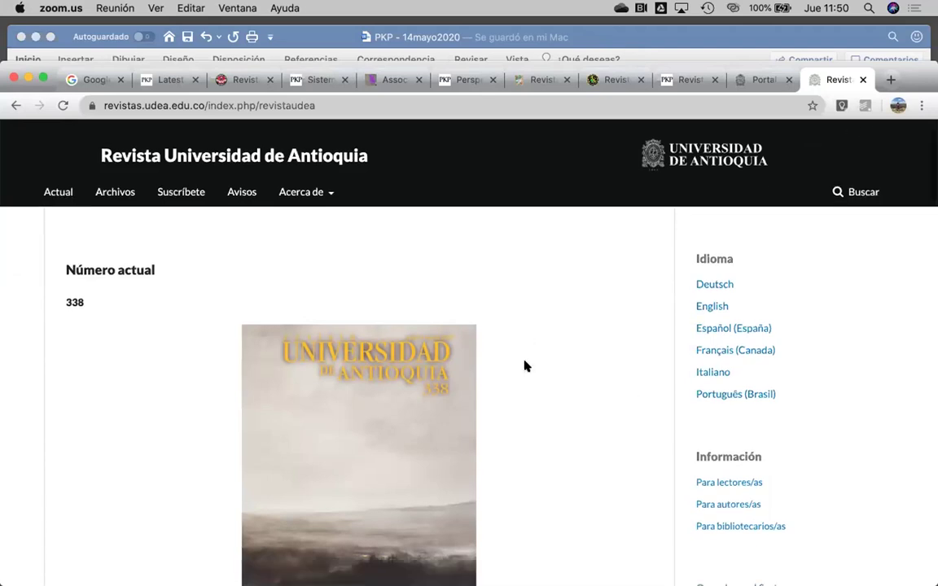
scroll(525, 367, "down", 8)
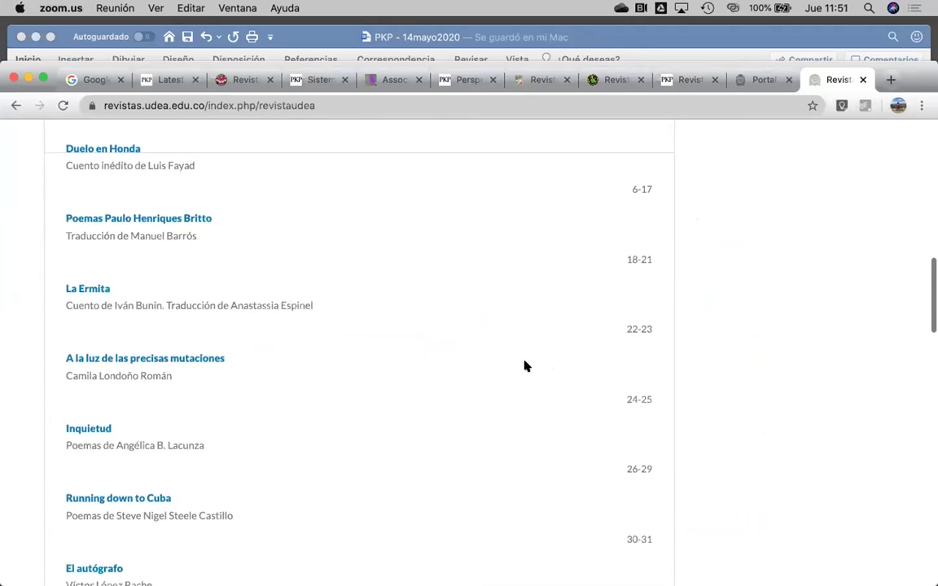
scroll(525, 367, "up", 15)
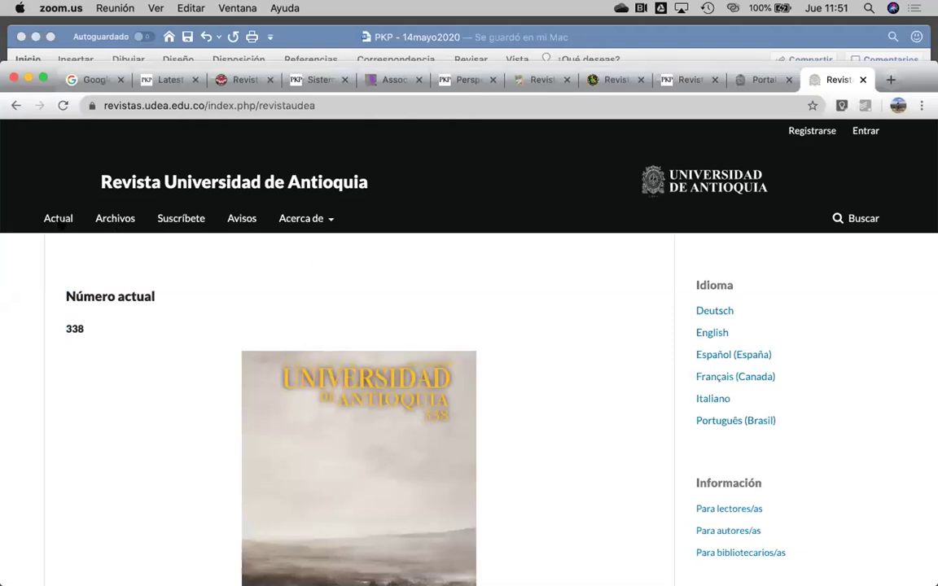
left_click(61, 198)
left_click(218, 108)
left_click(203, 106)
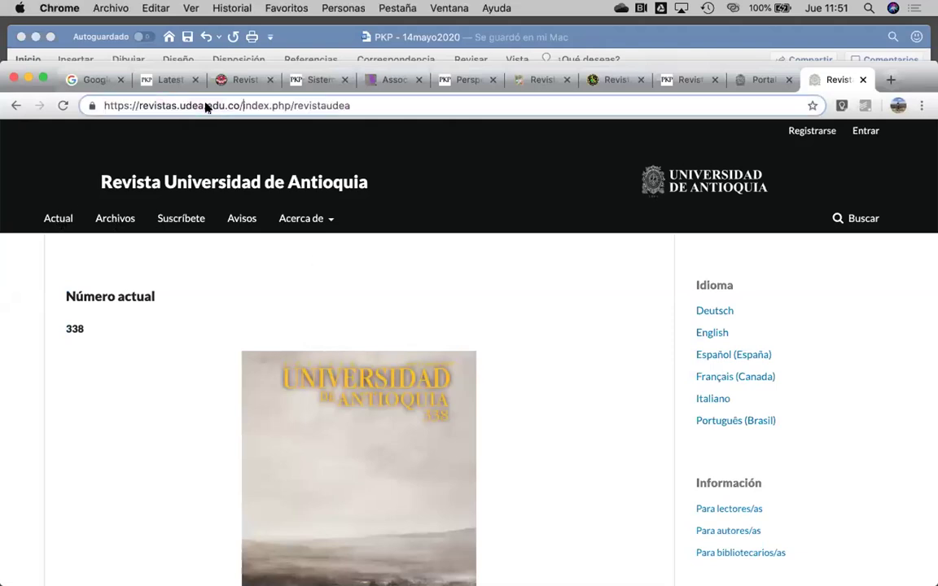
key("shift+End")
key("BackSpace")
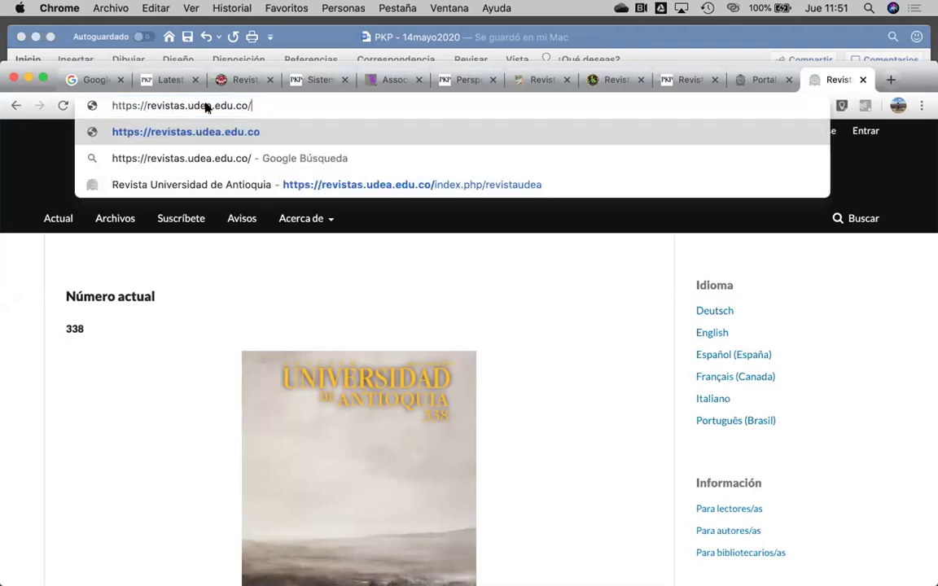
key("Return")
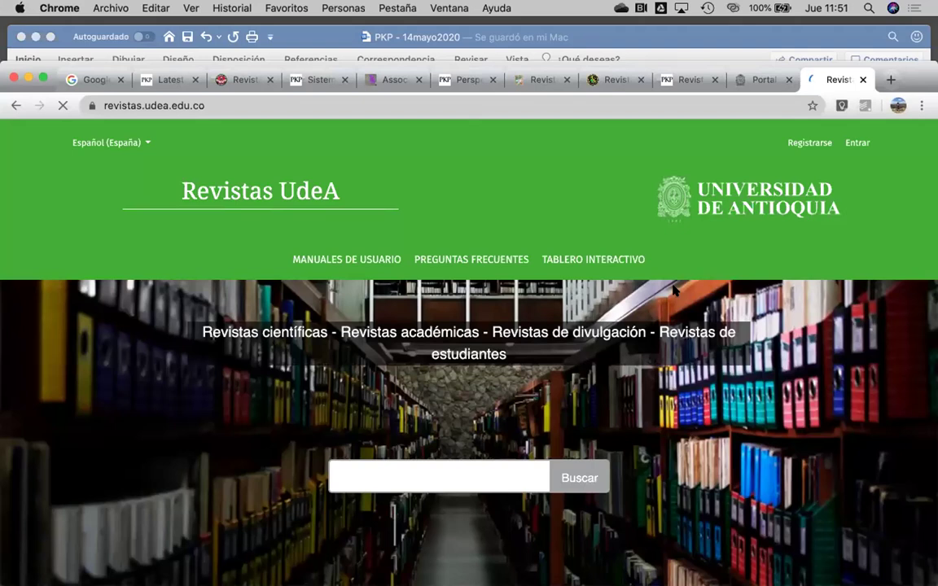
scroll(370, 380, "down", 1)
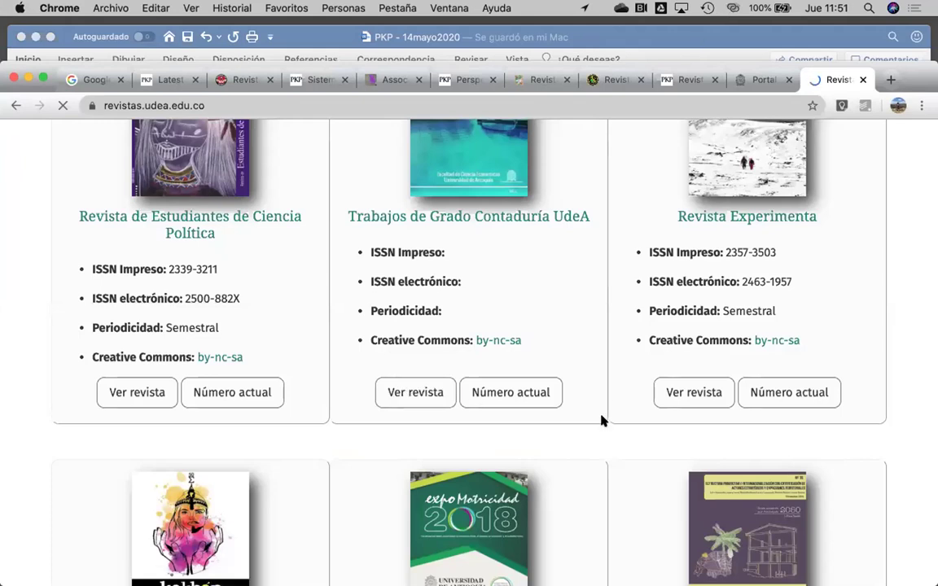
scroll(602, 420, "down", 4)
scroll(602, 420, "down", 5)
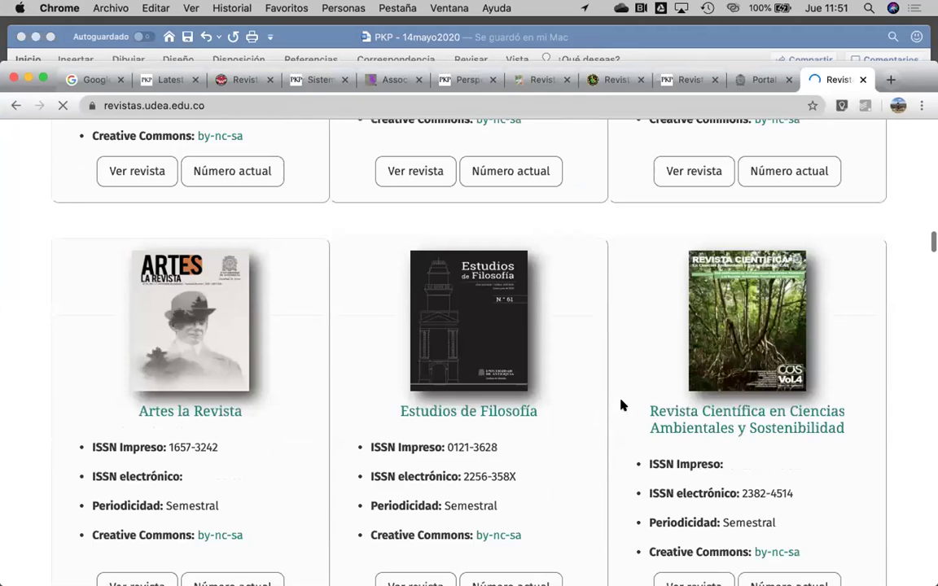
Look through the Revistas UdeA portal's journal listings and search the page for "vitae"
scroll(619, 403, "down", 2)
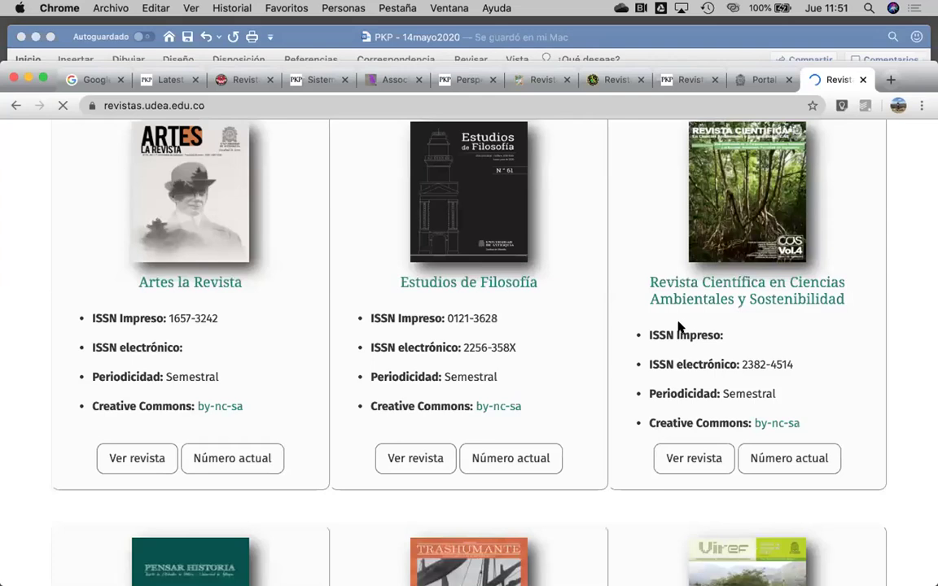
scroll(572, 381, "down", 3)
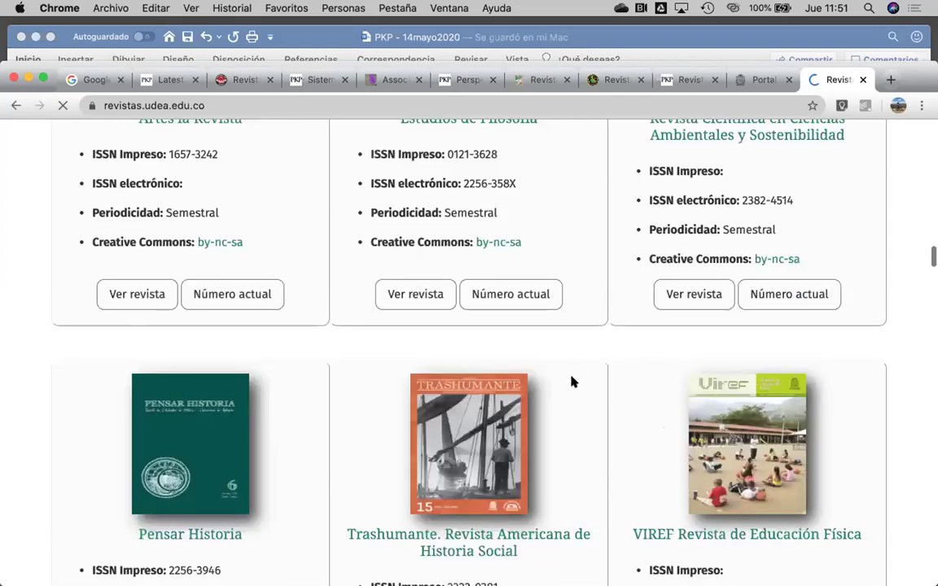
scroll(573, 381, "down", 5)
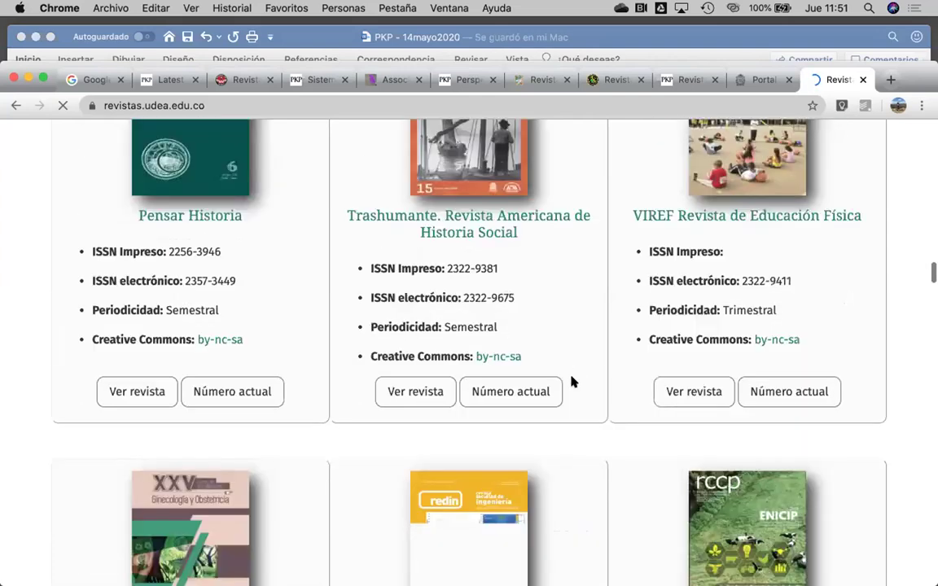
scroll(572, 381, "down", 4)
scroll(572, 381, "down", 5)
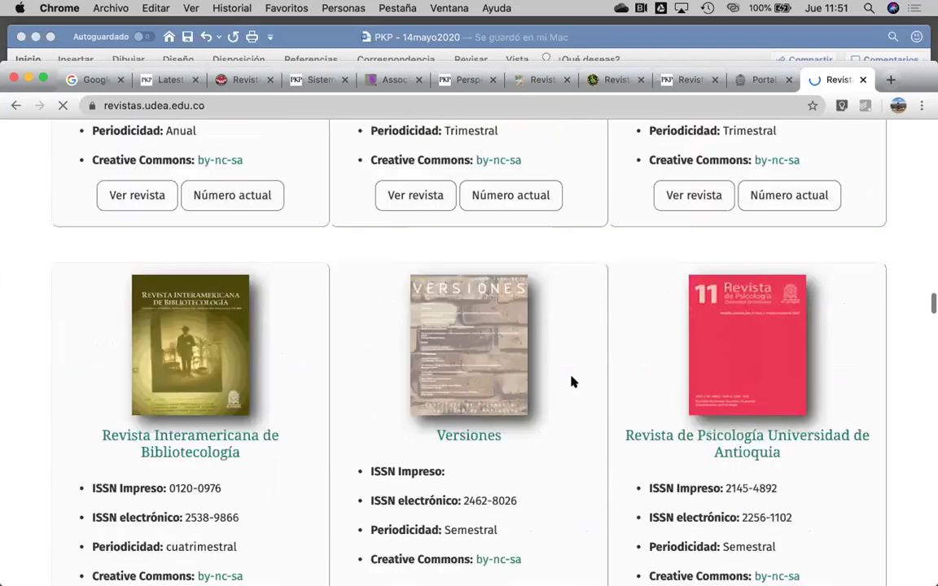
scroll(572, 381, "down", 3)
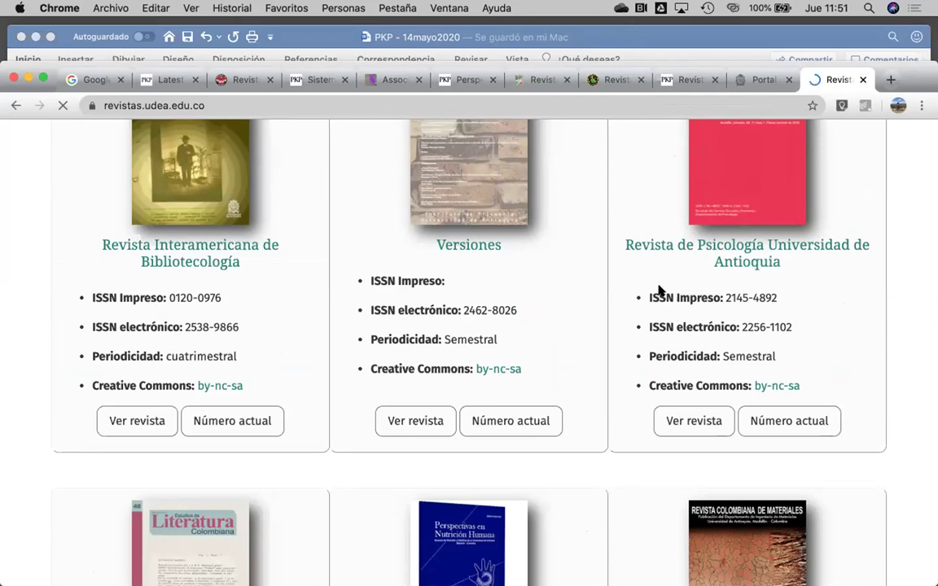
key("super+f")
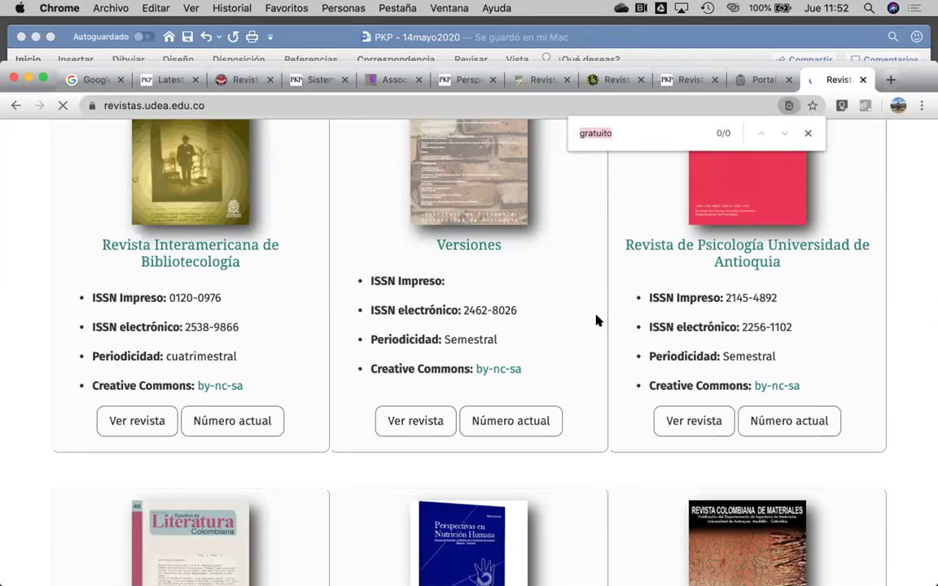
type("vitae")
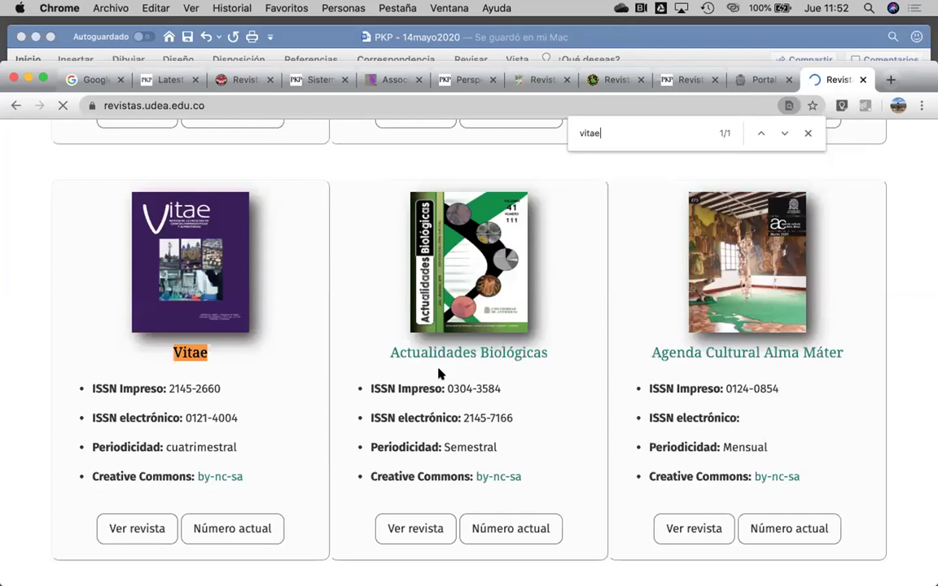
Open the Vitae journal from its portal listing in a new tab and switch to it
right_click(150, 528)
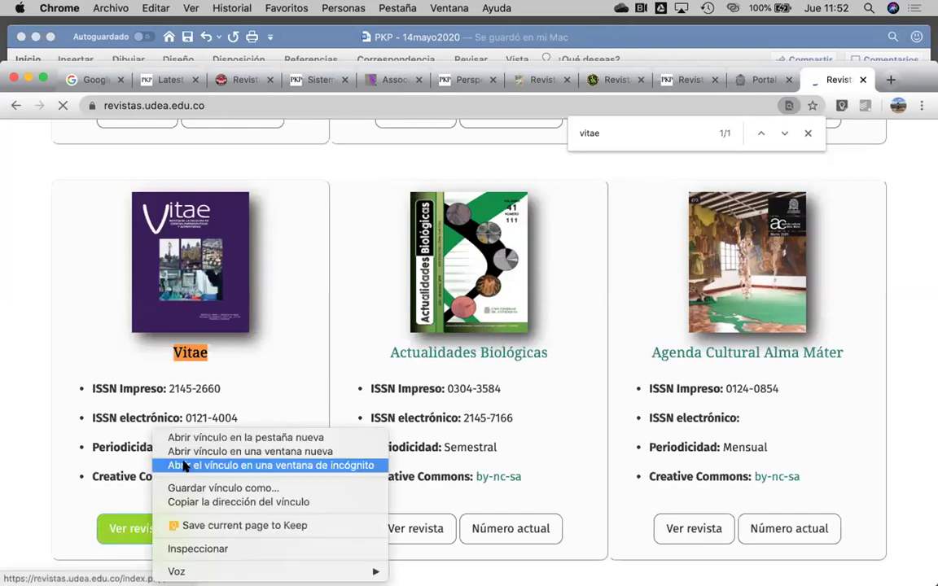
left_click(193, 440)
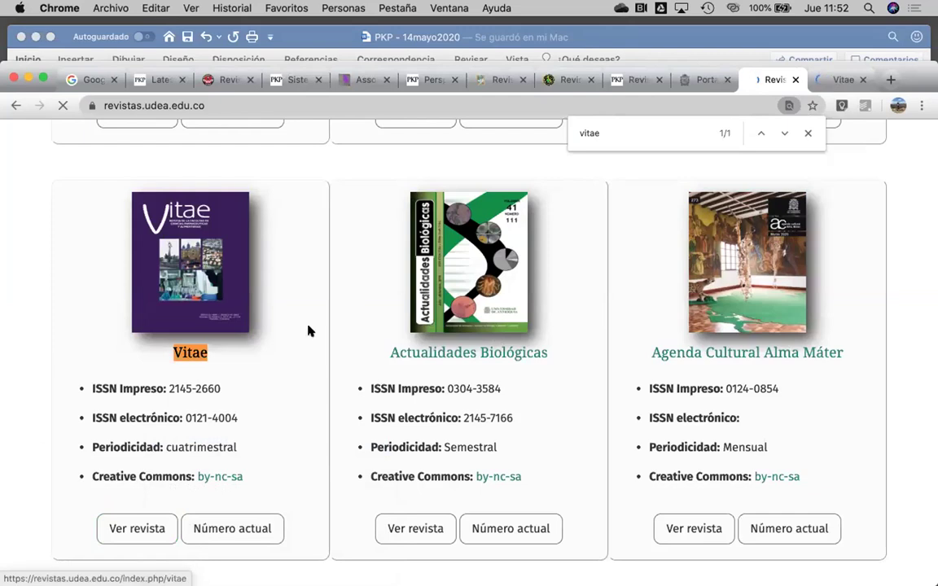
left_click(839, 79)
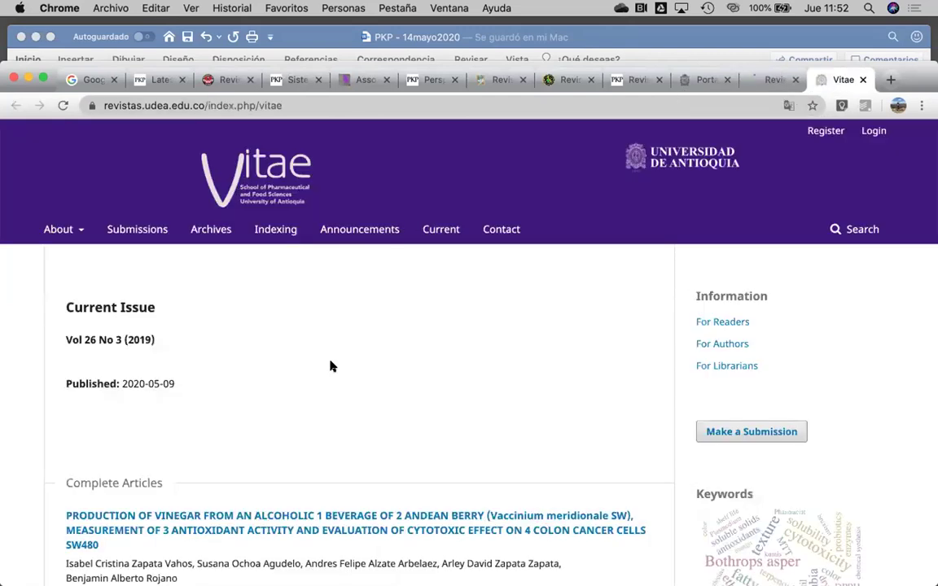
Look through the Vitae home page and open the journal's current issue page
scroll(331, 358, "down", 5)
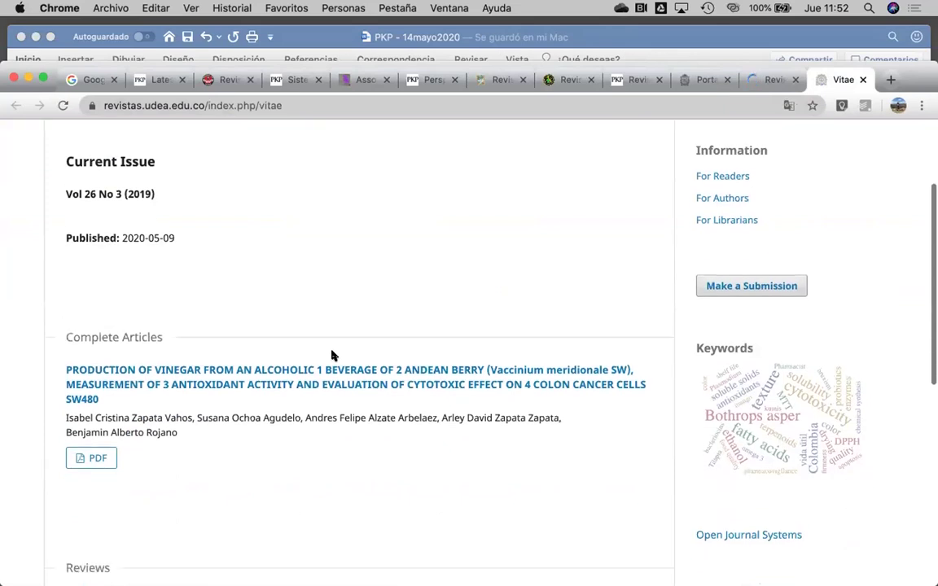
scroll(331, 358, "down", 5)
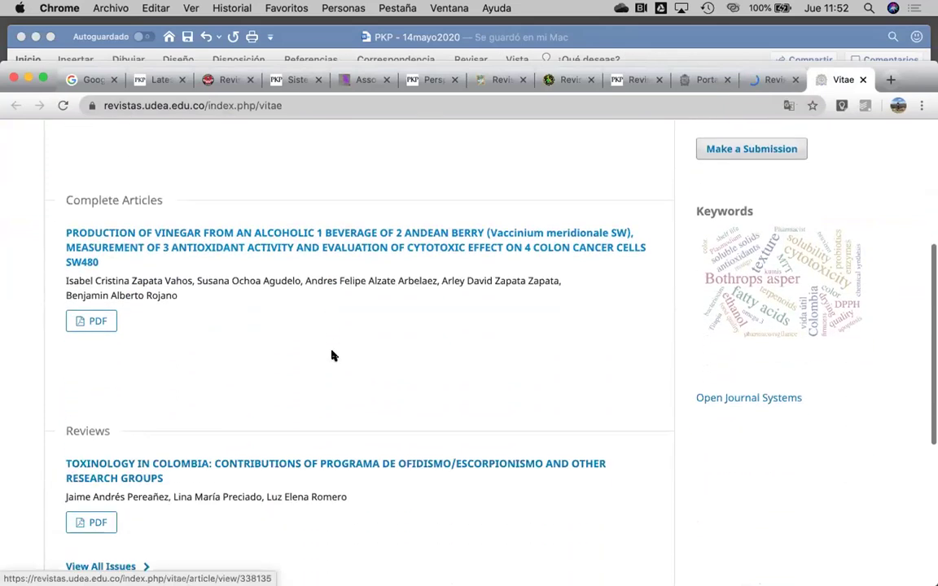
scroll(331, 355, "up", 7)
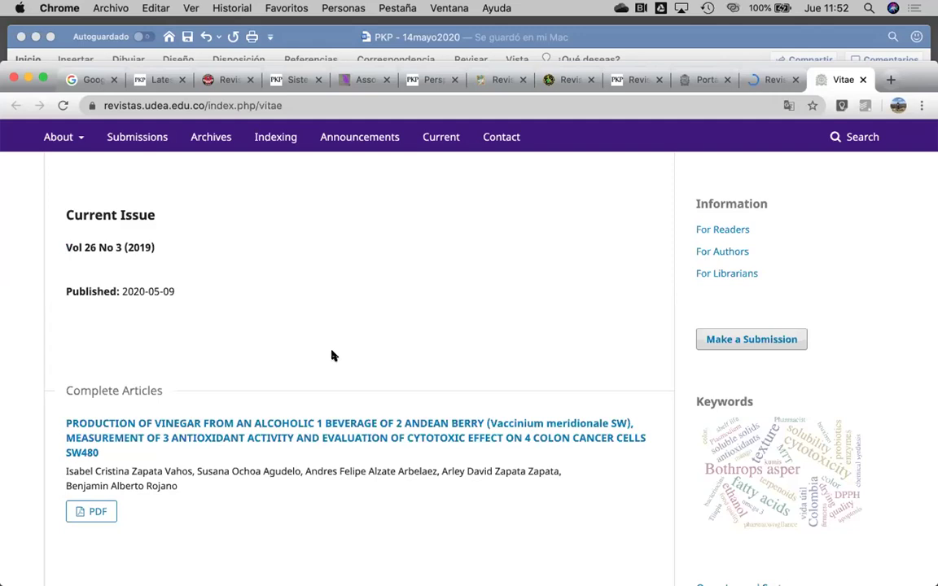
scroll(331, 355, "up", 1)
scroll(332, 355, "up", 2)
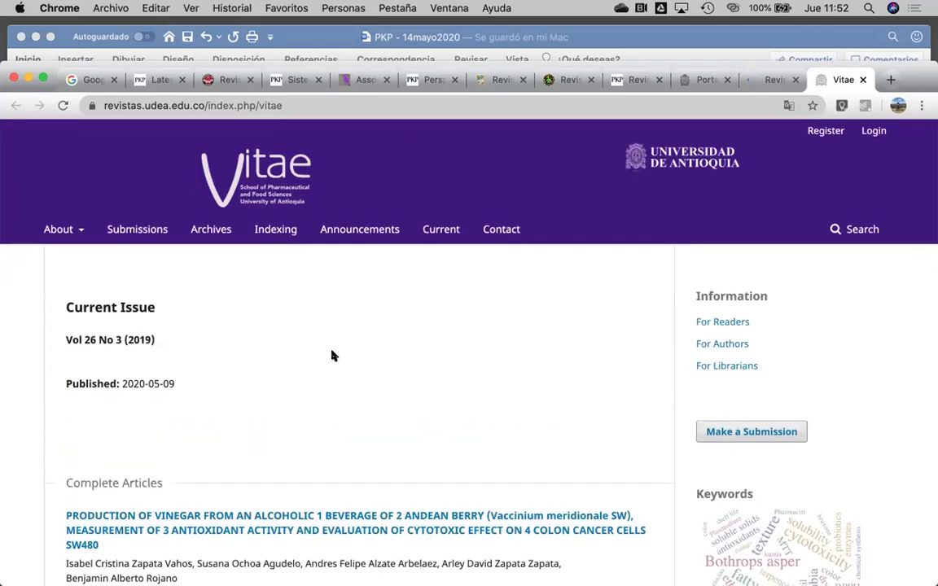
scroll(332, 356, "down", 3)
scroll(332, 356, "down", 3)
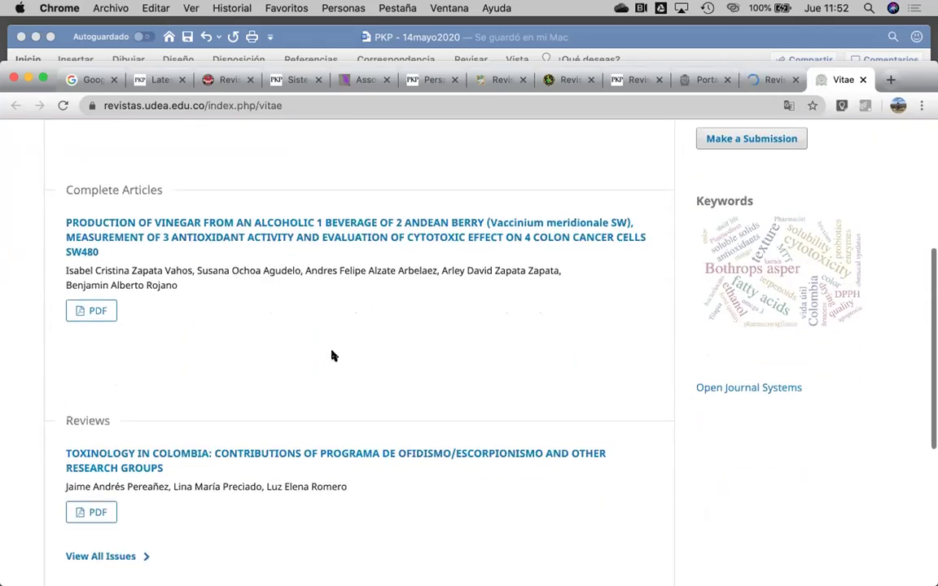
scroll(331, 355, "down", 7)
scroll(331, 355, "up", 15)
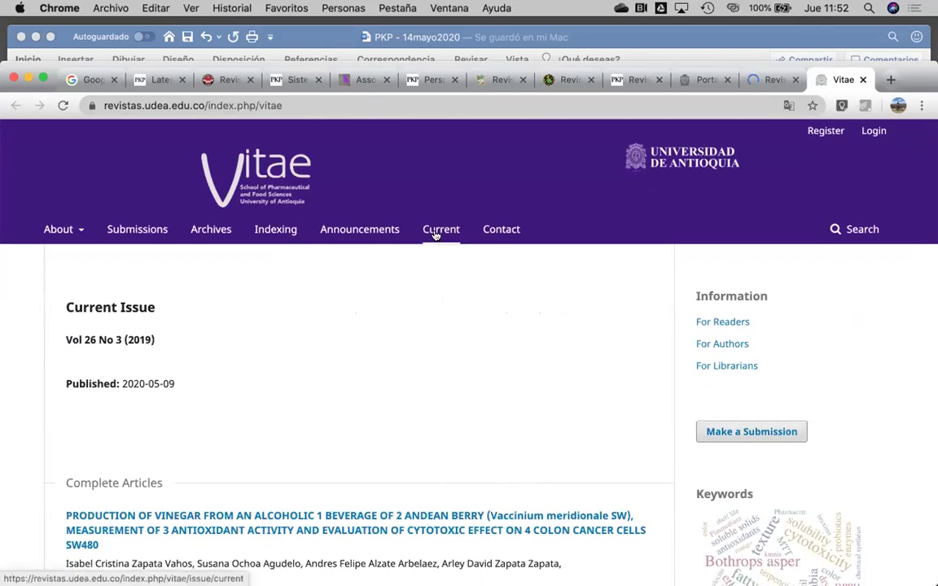
left_click(435, 234)
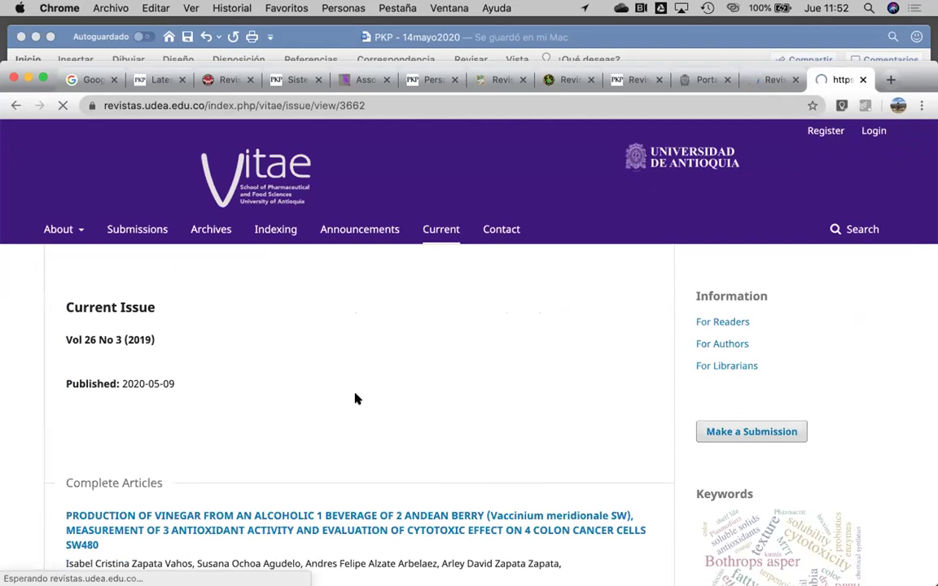
scroll(356, 399, "down", 2)
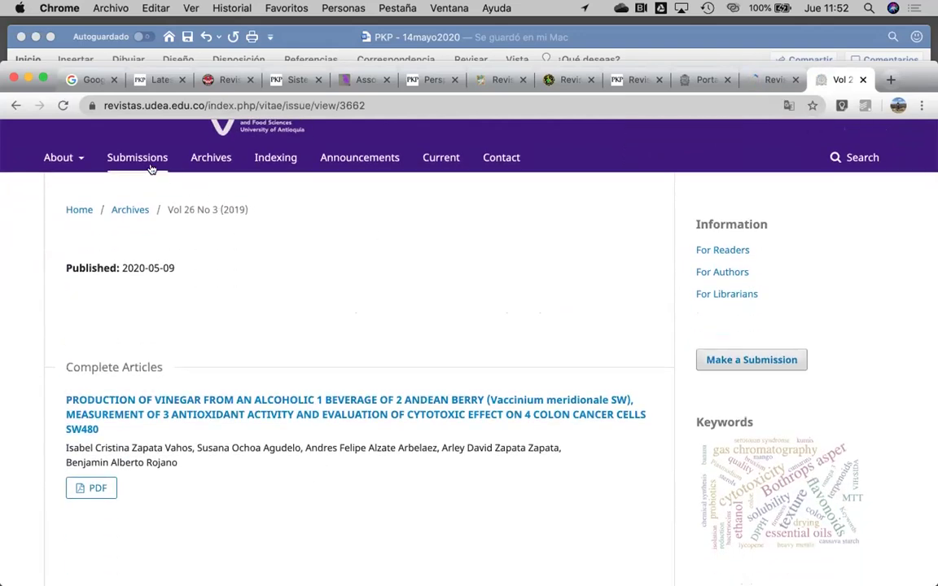
Review Vitae's Editorial Team page with its ORCID links and open the editor in chief's ORCID record in a new tab
mouse_move(81, 161)
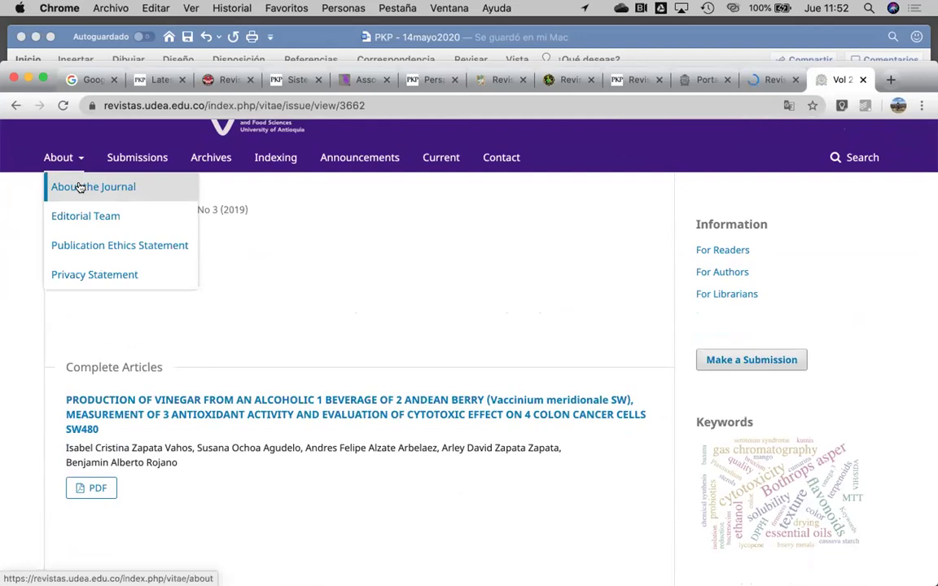
left_click(84, 216)
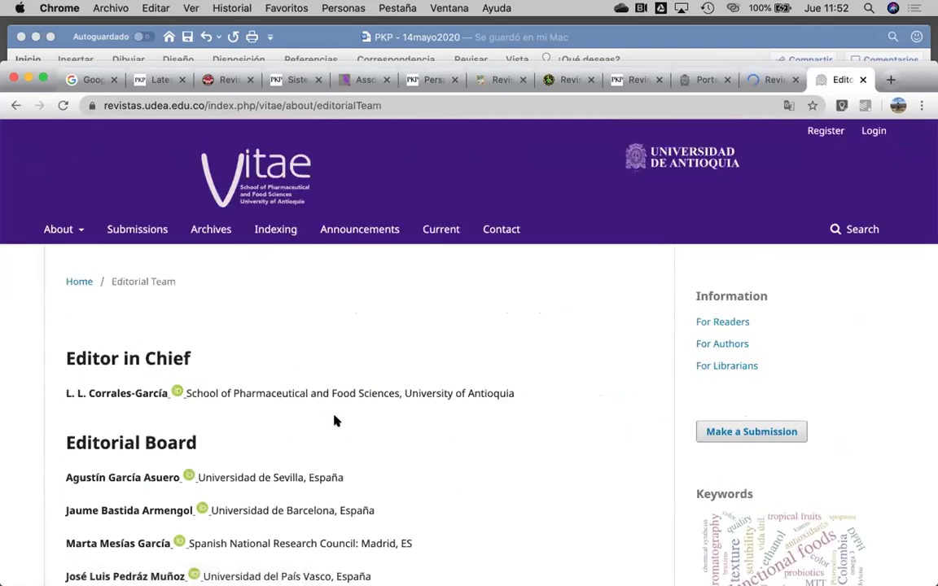
scroll(334, 420, "down", 2)
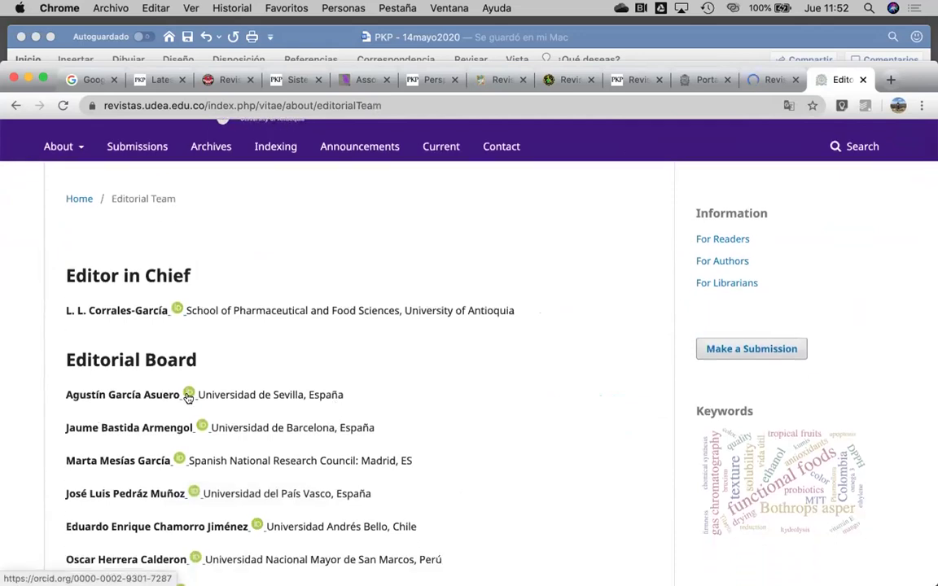
scroll(187, 396, "down", 1)
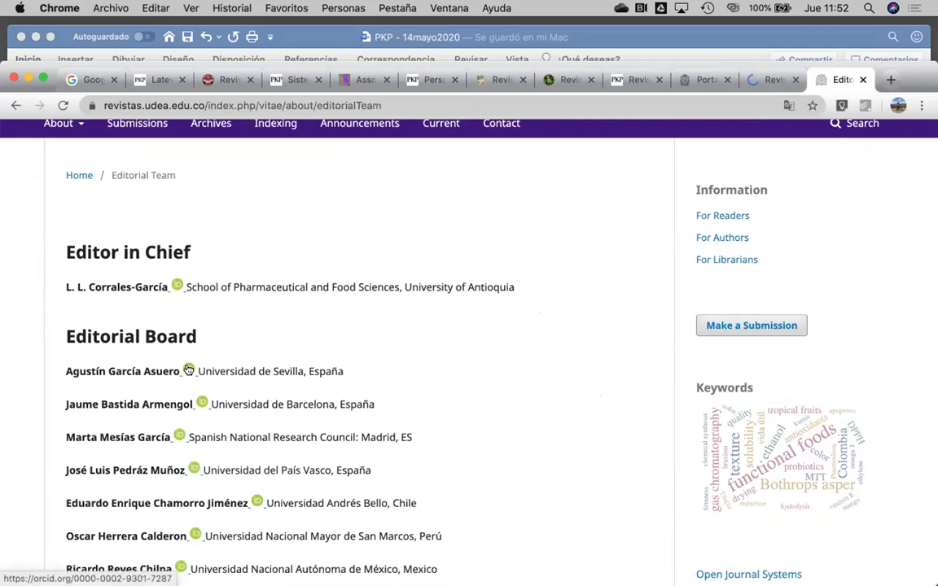
scroll(187, 382, "down", 3)
scroll(187, 370, "down", 7)
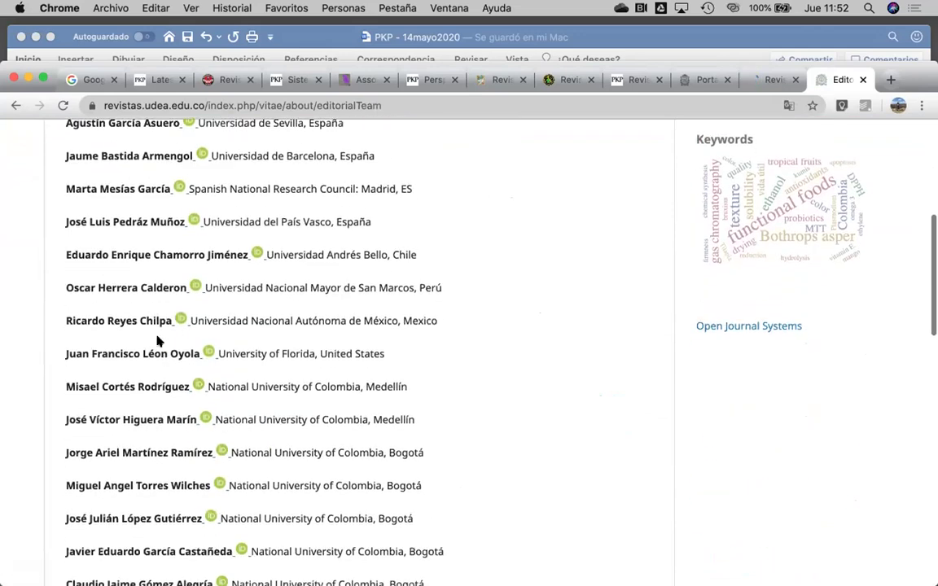
scroll(151, 322, "up", 6)
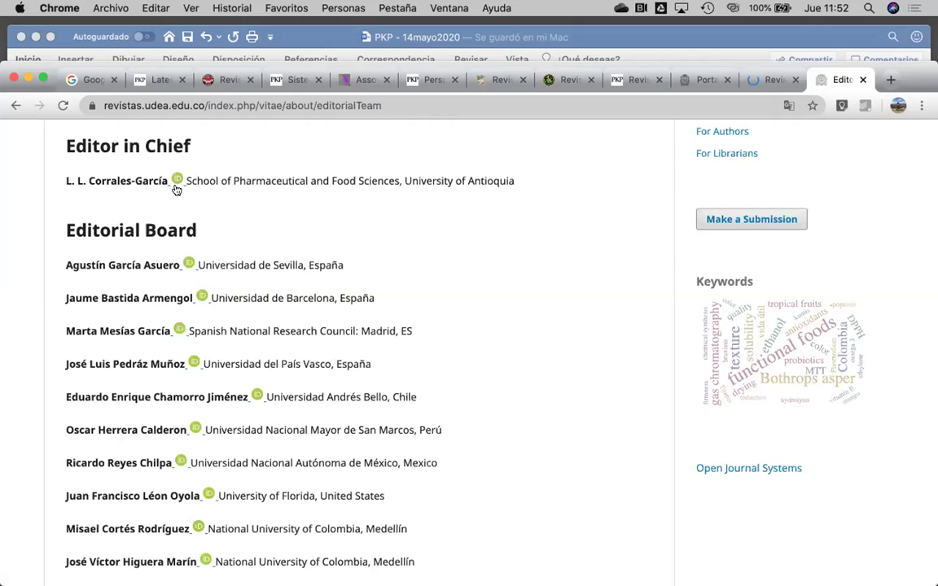
scroll(175, 182, "up", 4)
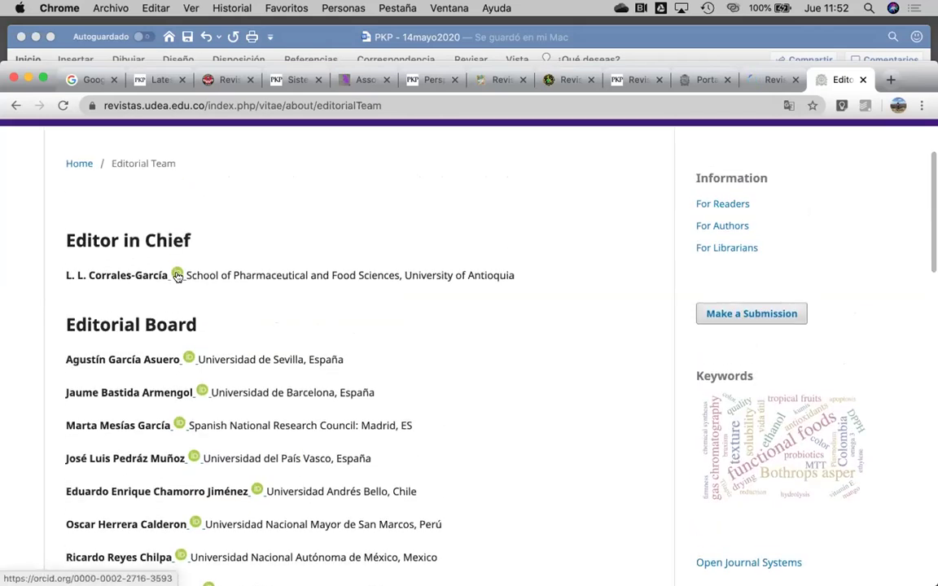
right_click(178, 274)
left_click(195, 280)
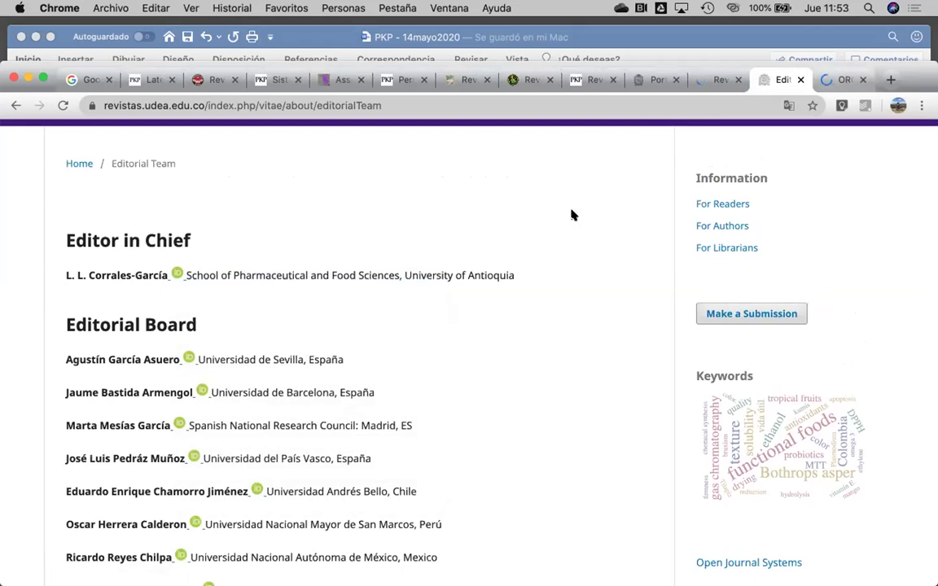
Open Vitae's About the Journal page and read through its scope, peer review, open access and sponsor sections
scroll(433, 307, "up", 3)
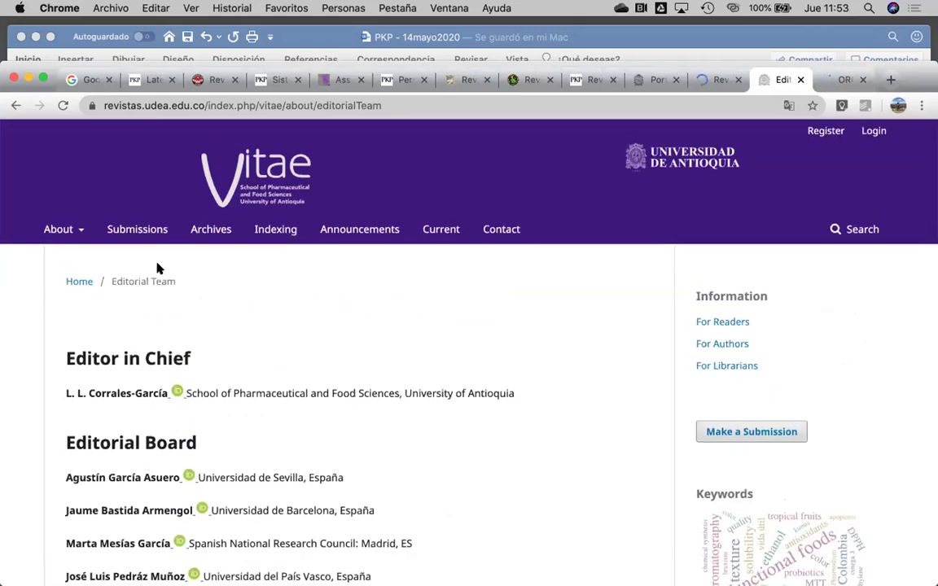
mouse_move(81, 234)
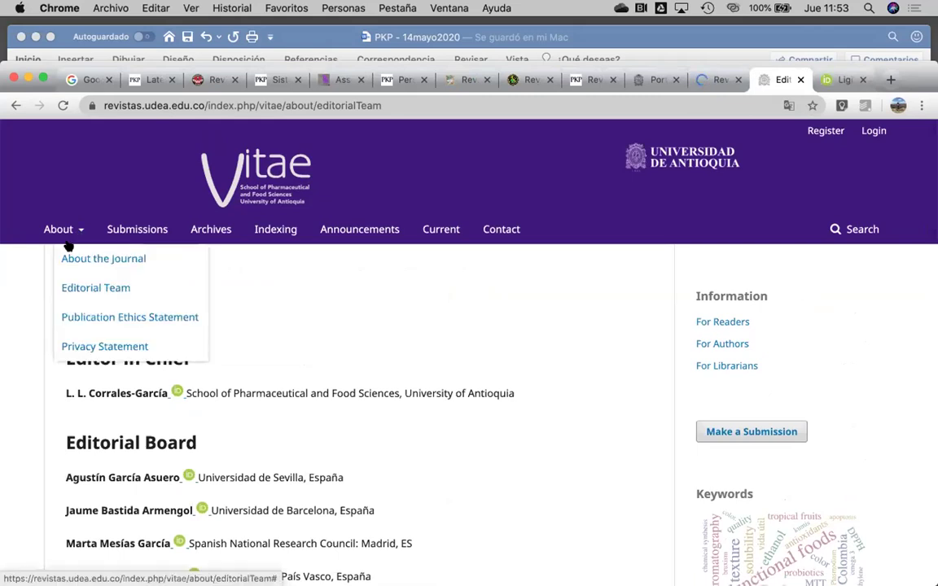
left_click(69, 258)
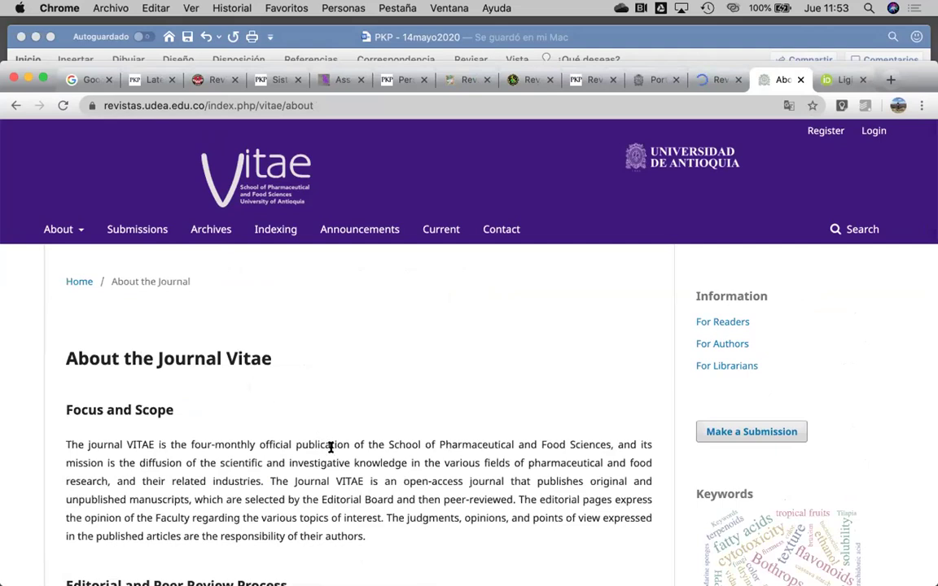
scroll(331, 447, "down", 3)
scroll(330, 447, "down", 10)
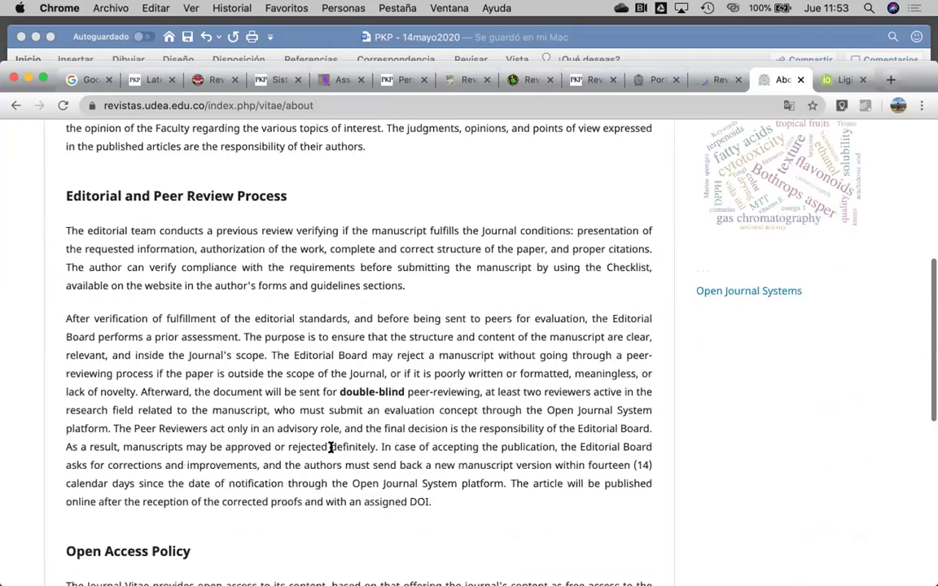
scroll(331, 452, "up", 6)
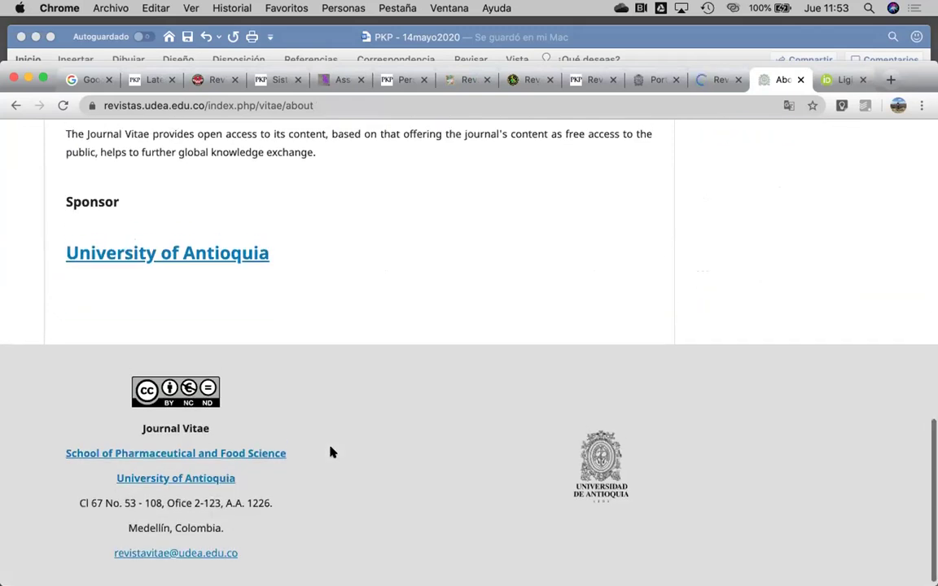
scroll(331, 450, "up", 8)
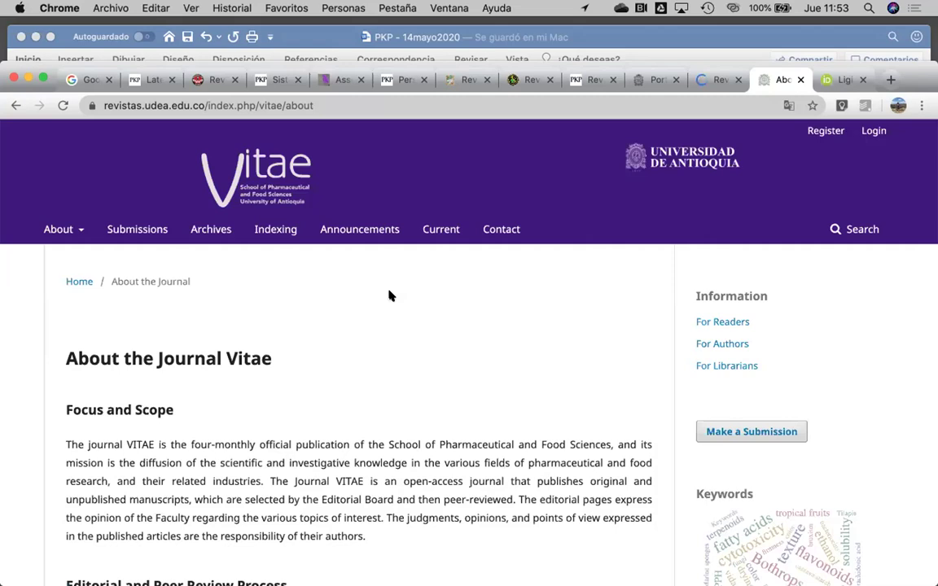
Return to the Revistas UdeA portal and look at the journal listings above Vitae
mouse_move(78, 234)
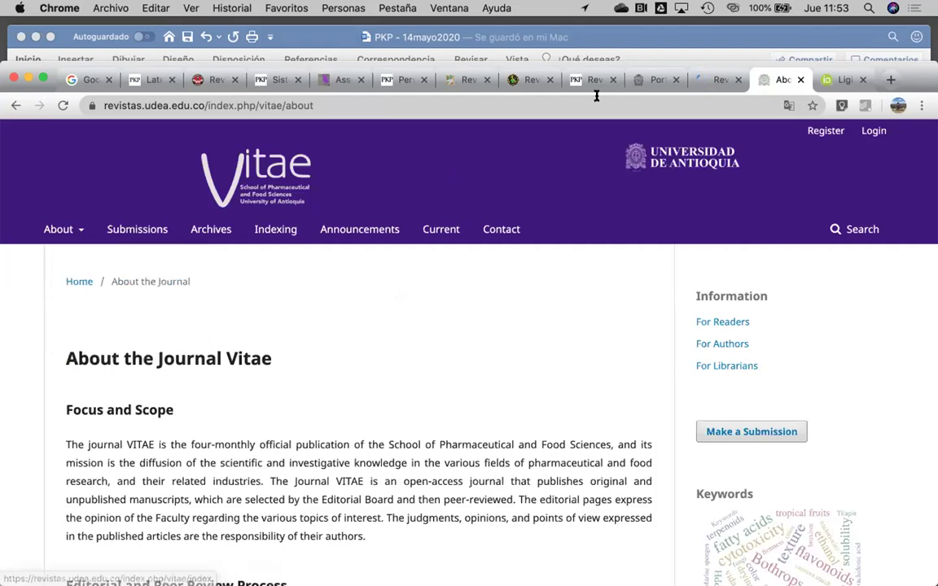
left_click(706, 79)
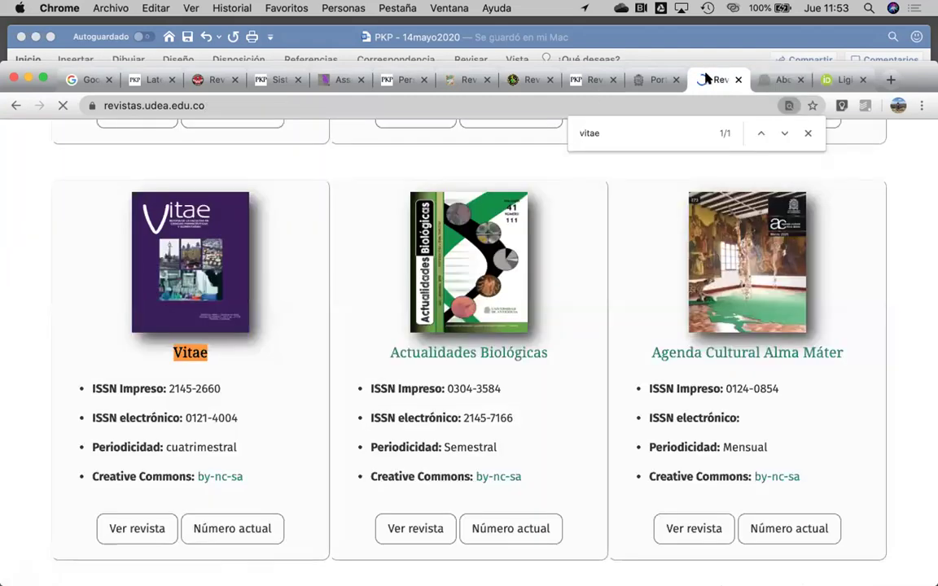
scroll(322, 376, "up", 10)
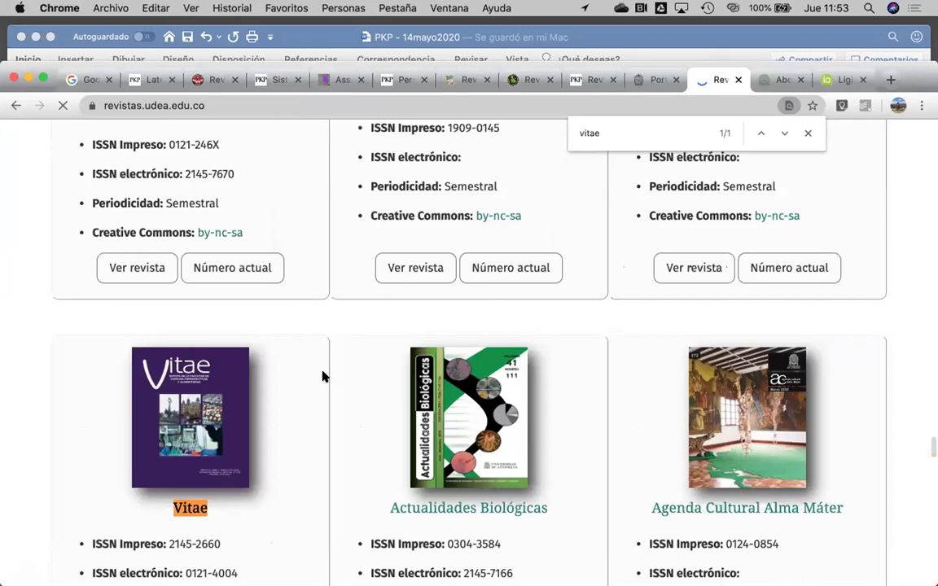
Look further up the Revistas UdeA journal listings and review Vitae's About the Journal page again, from scope to sponsor
scroll(322, 376, "up", 20)
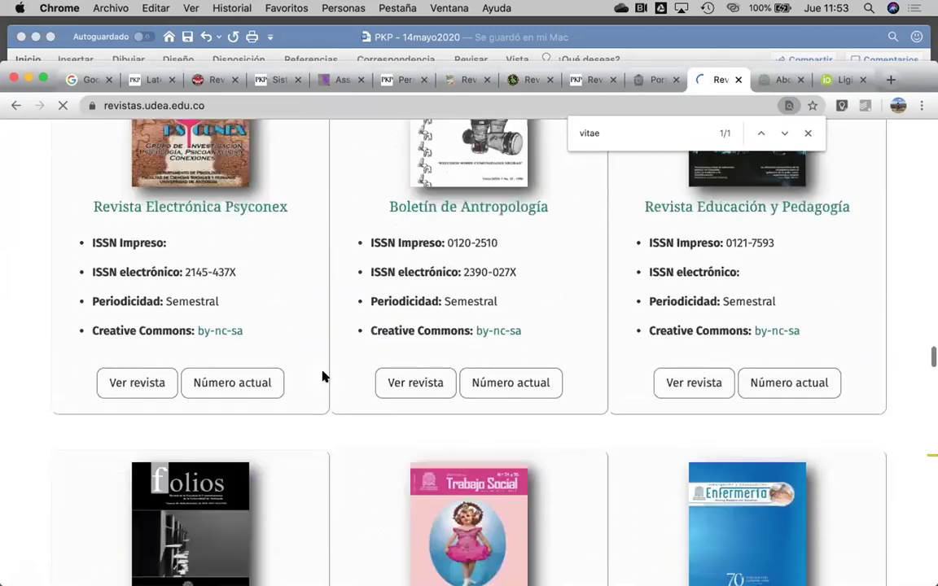
scroll(356, 306, "up", 20)
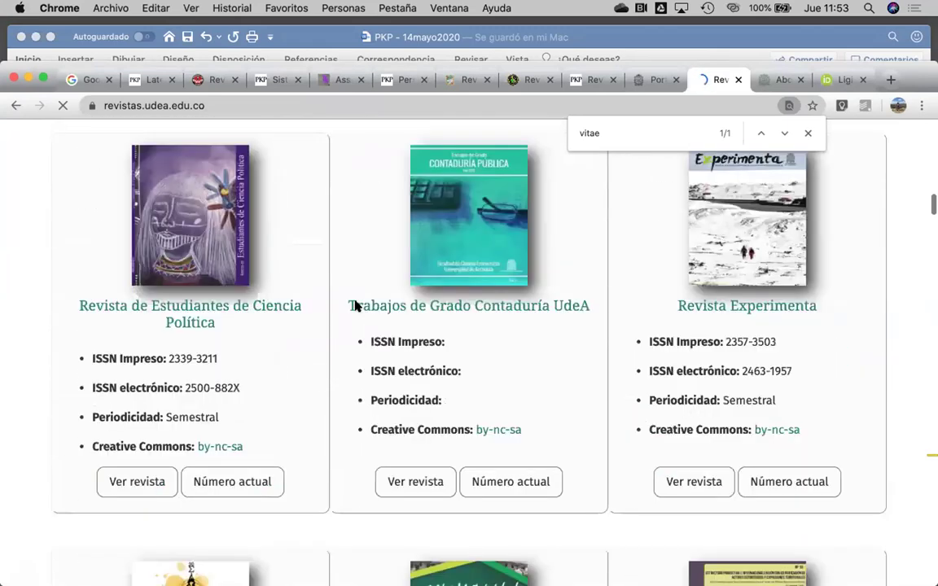
left_click(775, 80)
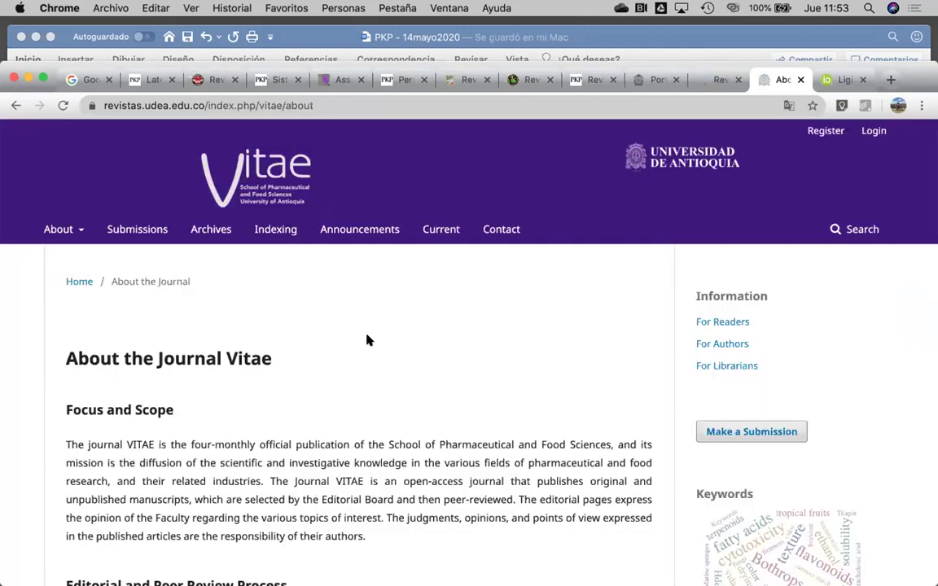
scroll(366, 340, "down", 4)
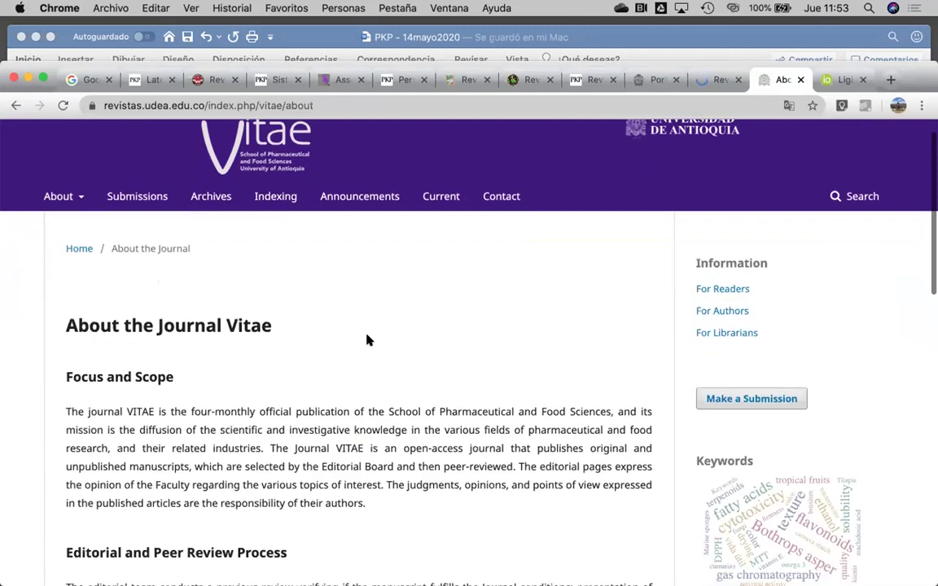
scroll(366, 341, "down", 3)
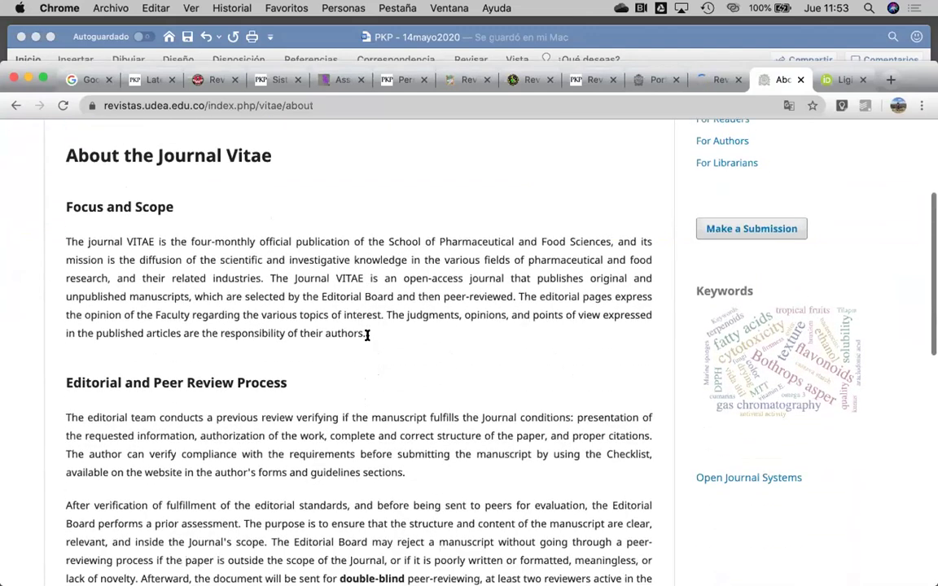
scroll(367, 341, "down", 6)
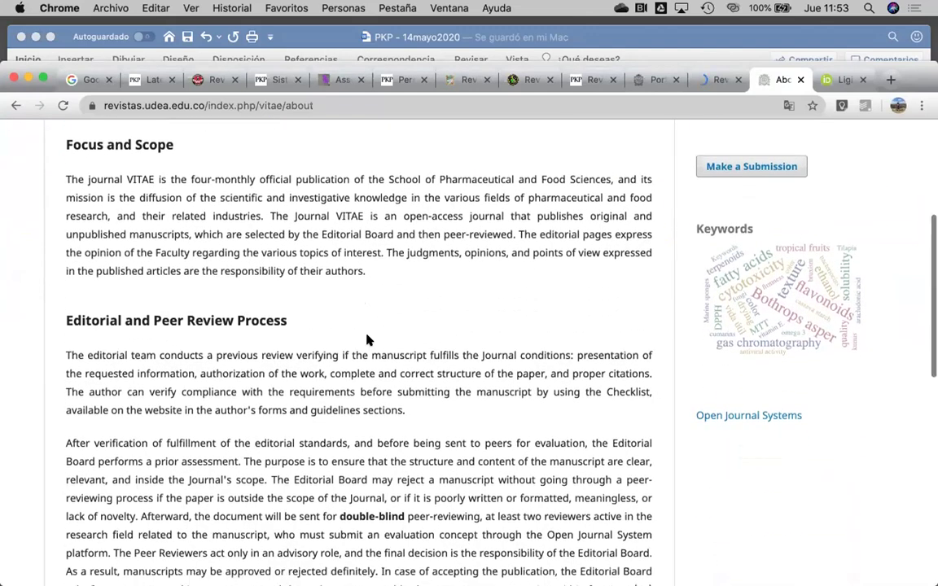
scroll(366, 340, "down", 2)
scroll(367, 334, "up", 9)
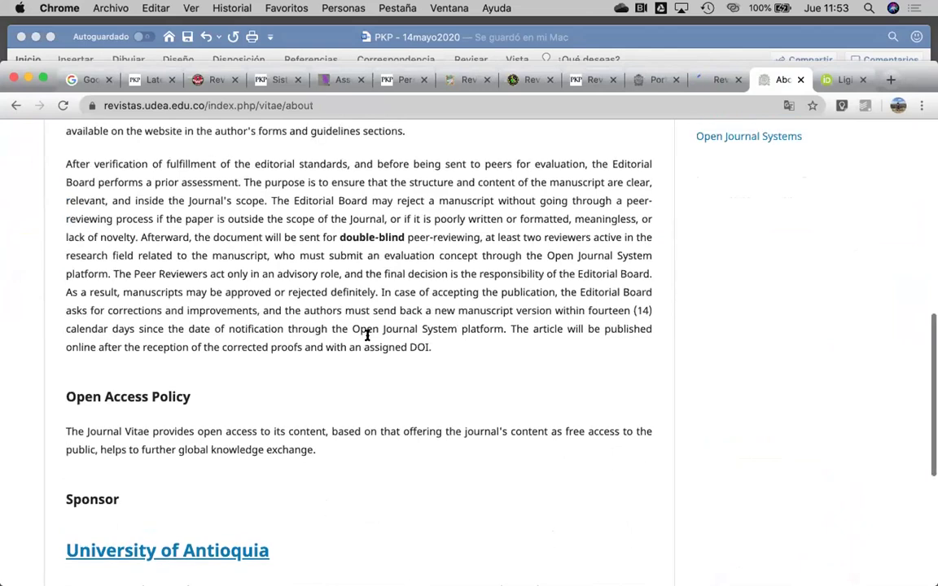
scroll(366, 338, "up", 6)
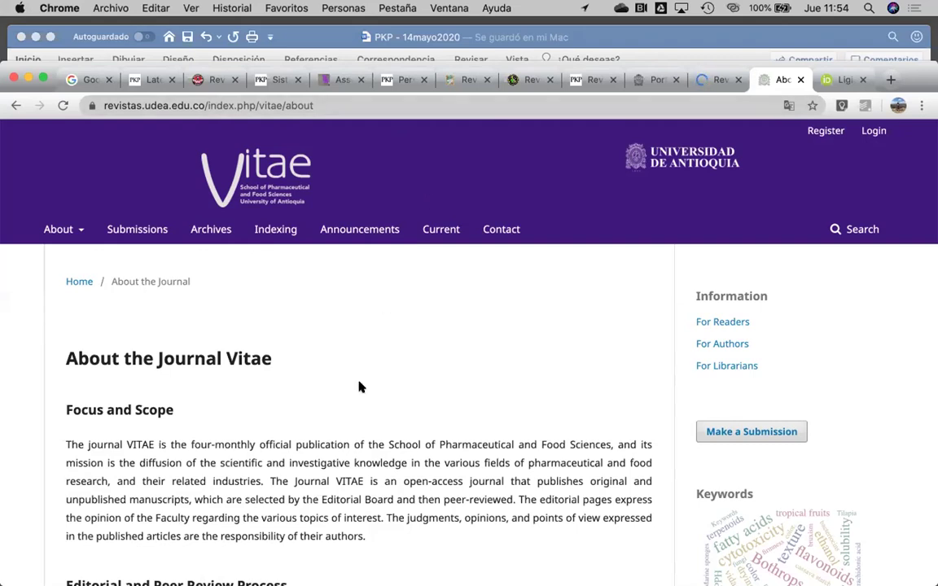
scroll(359, 324, "down", 1)
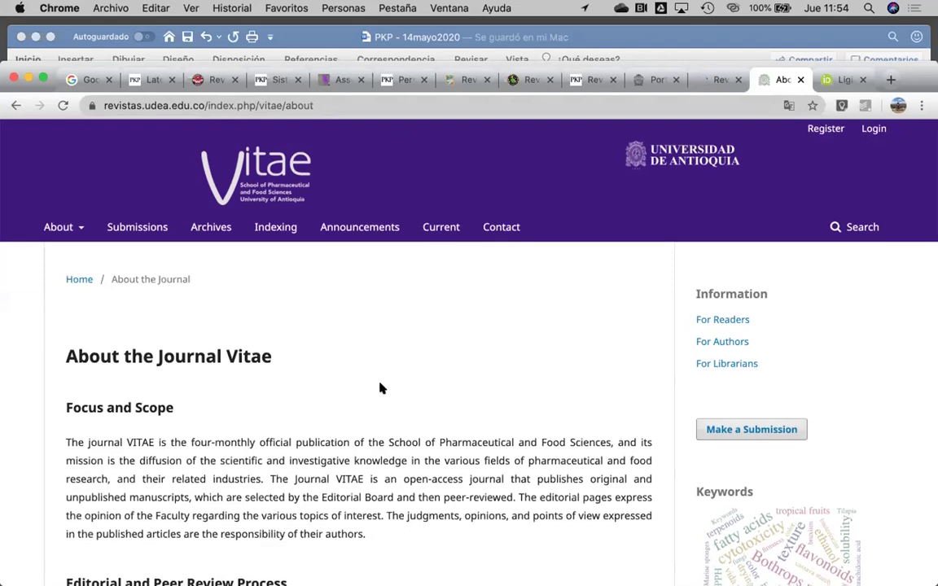
scroll(379, 383, "down", 5)
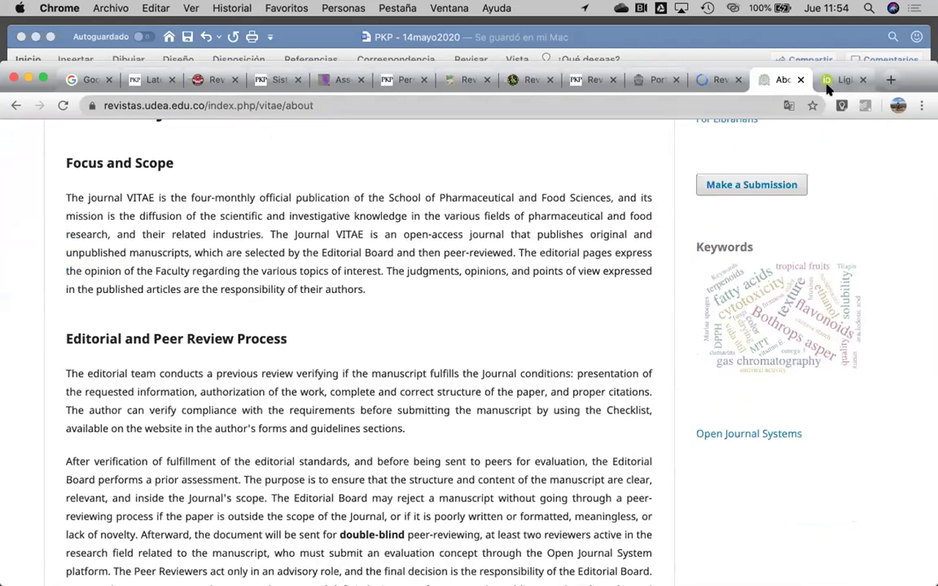
Close the editor's ORCID record and open the Universidad Veracruzana journal portal at revistas.uv.mx in a new tab
left_click(836, 79)
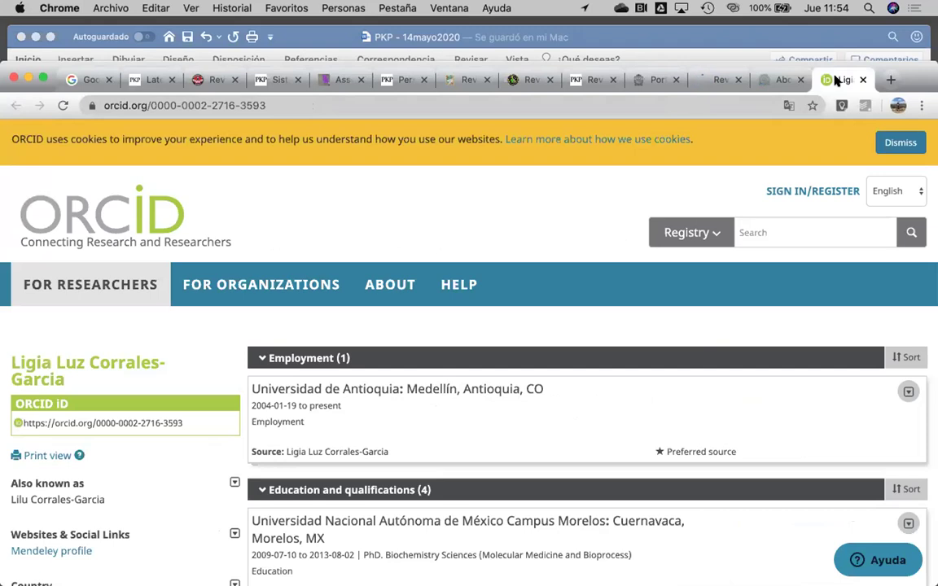
left_click(863, 79)
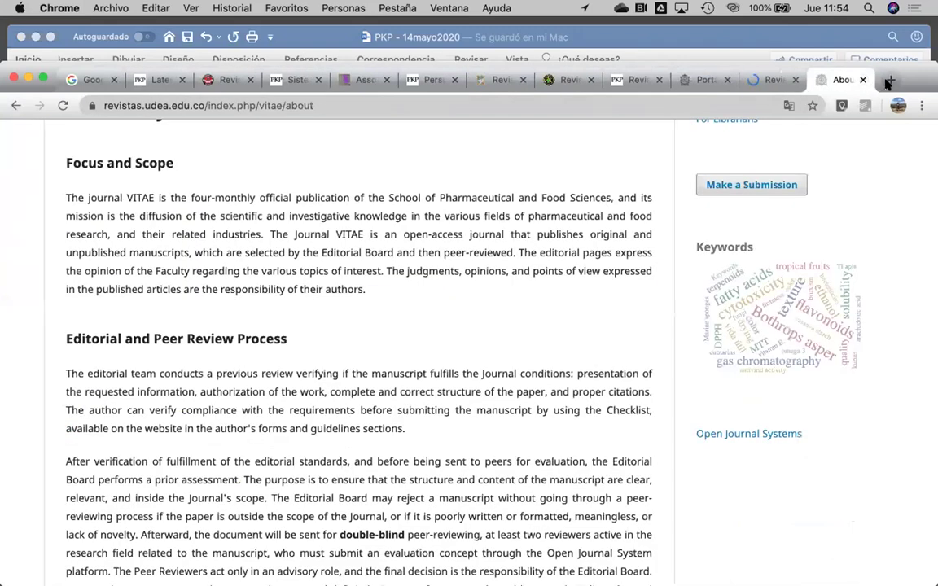
left_click(886, 81)
type("revistas")
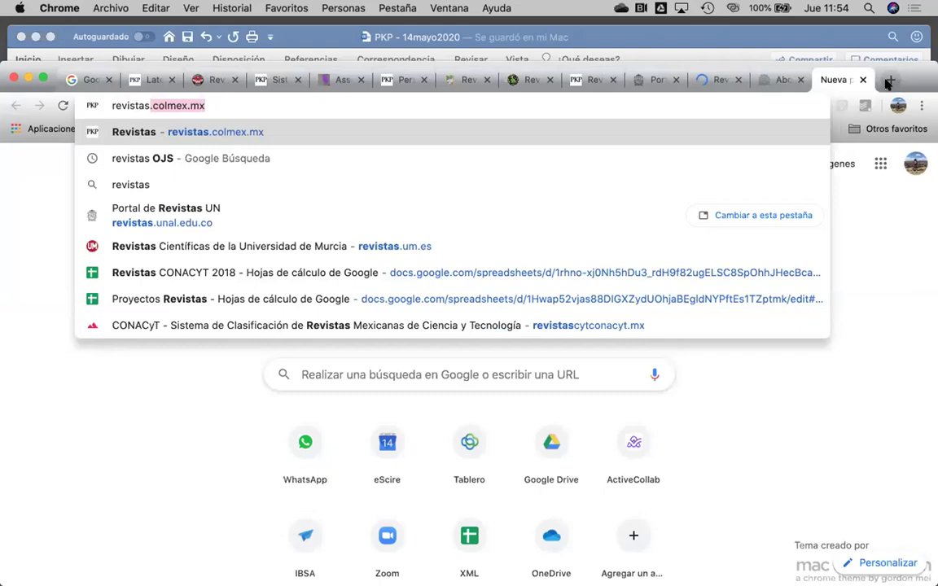
type(".uv.mx")
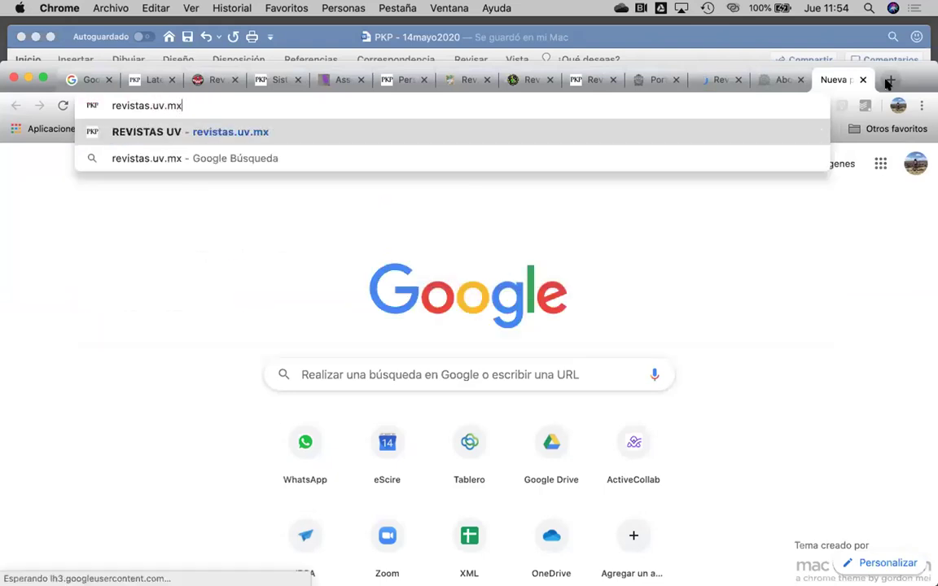
key("Return")
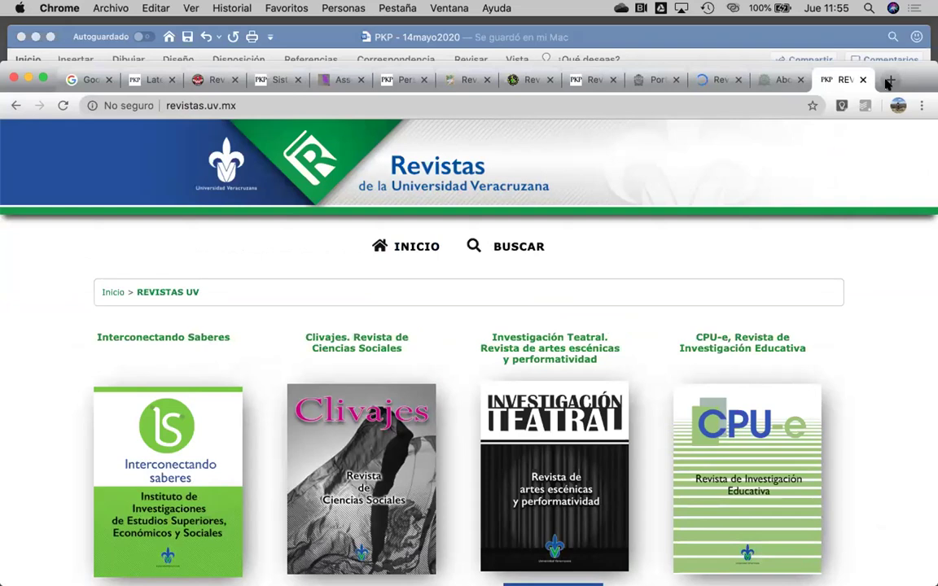
Go back to the Revistas UdeA portal, dismiss the page search for "vitae" and look over its home page and first journals
left_click(659, 79)
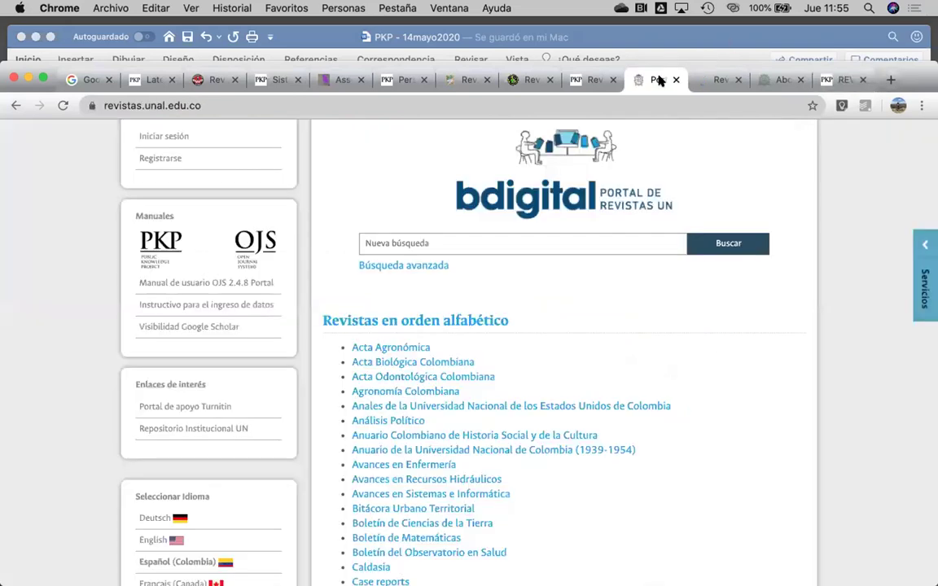
left_click(716, 79)
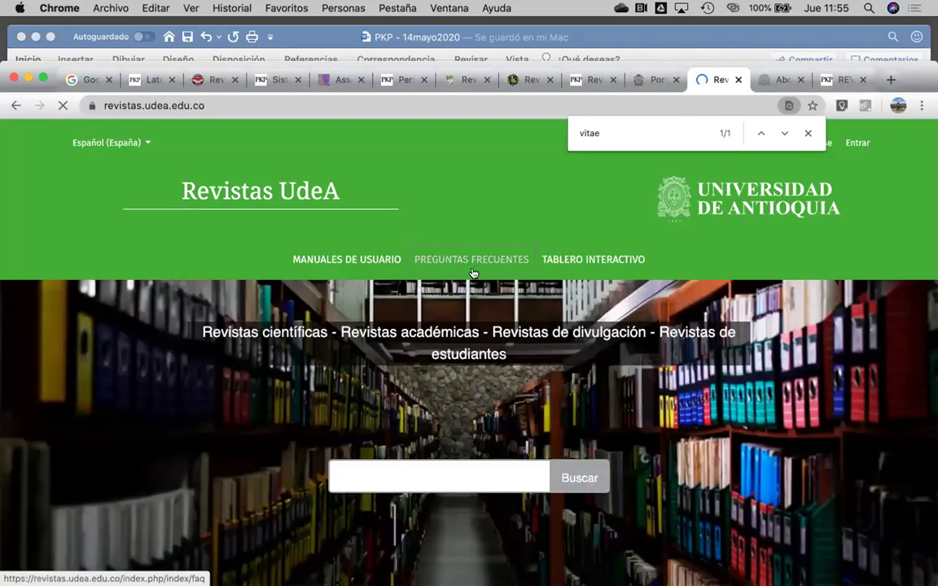
scroll(138, 154, "down", 1)
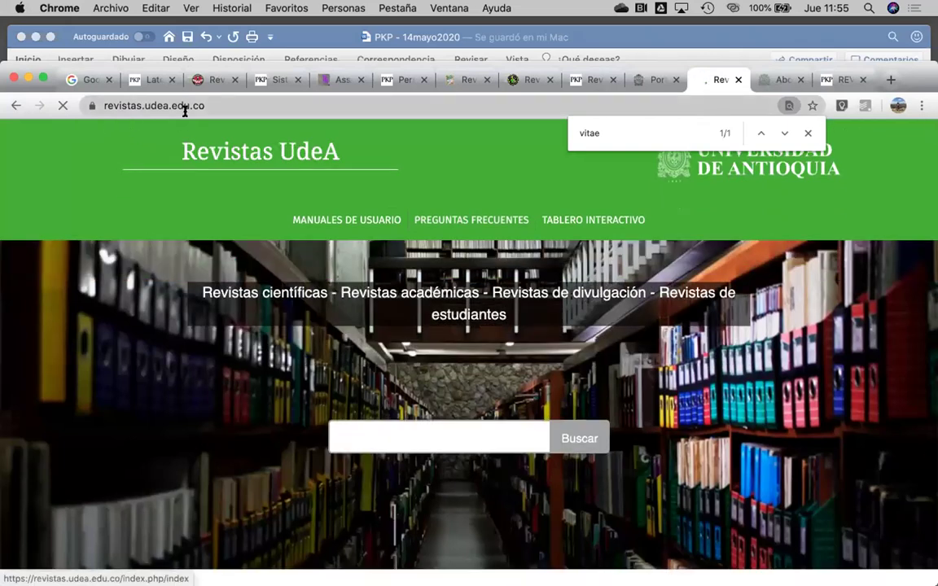
scroll(174, 310, "down", 10)
scroll(175, 302, "down", 3)
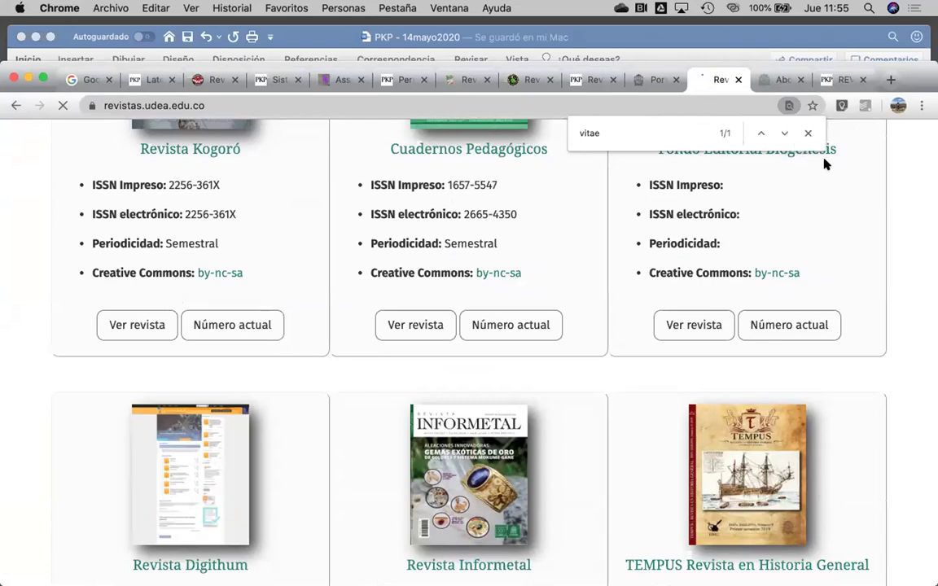
left_click(807, 133)
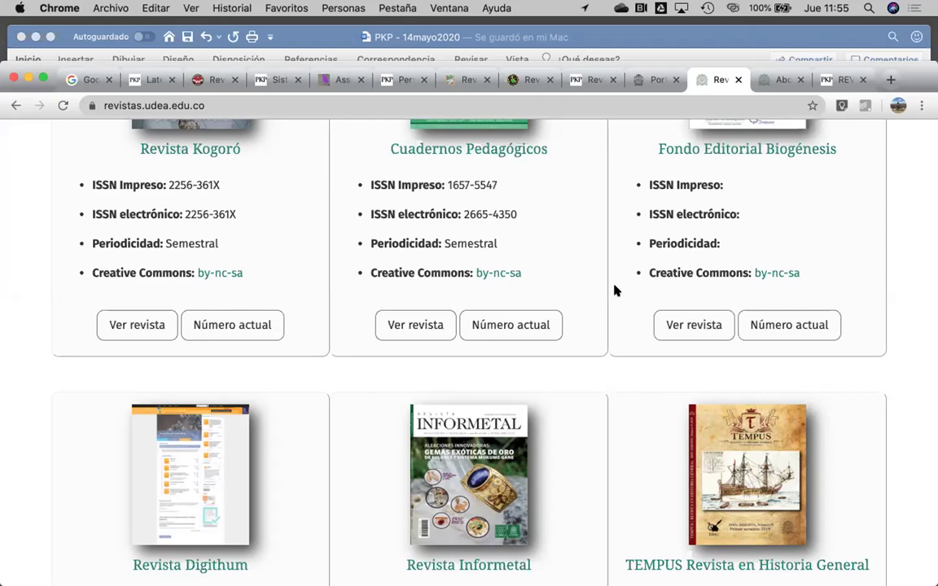
scroll(608, 329, "up", 6)
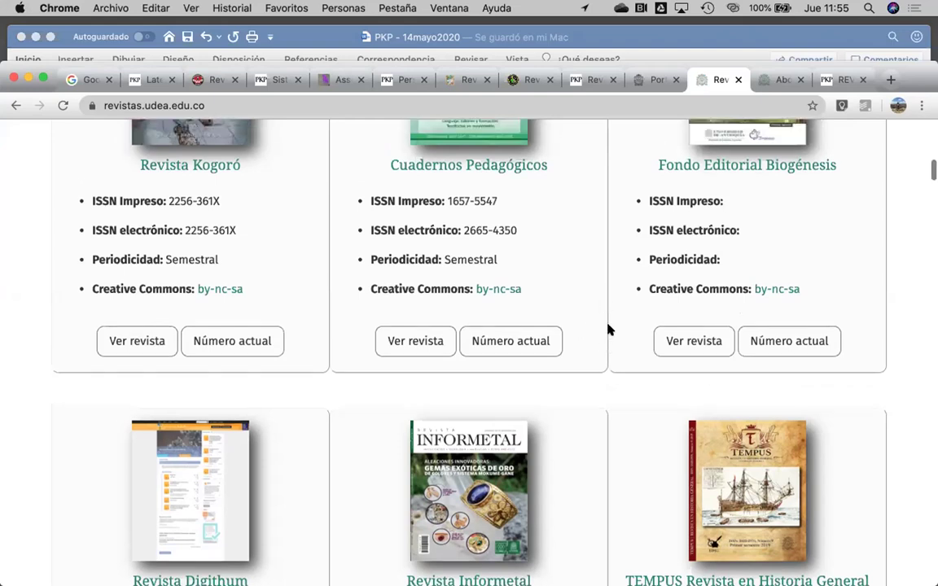
scroll(609, 328, "up", 1)
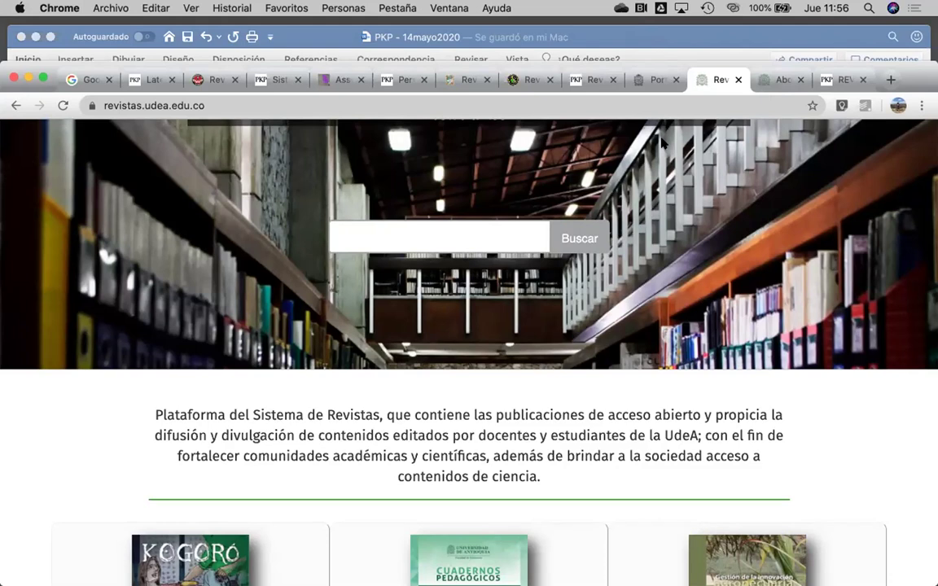
Return to the Universidad Veracruzana portal and look through its address and full grid of journal covers
left_click(779, 81)
left_click(826, 80)
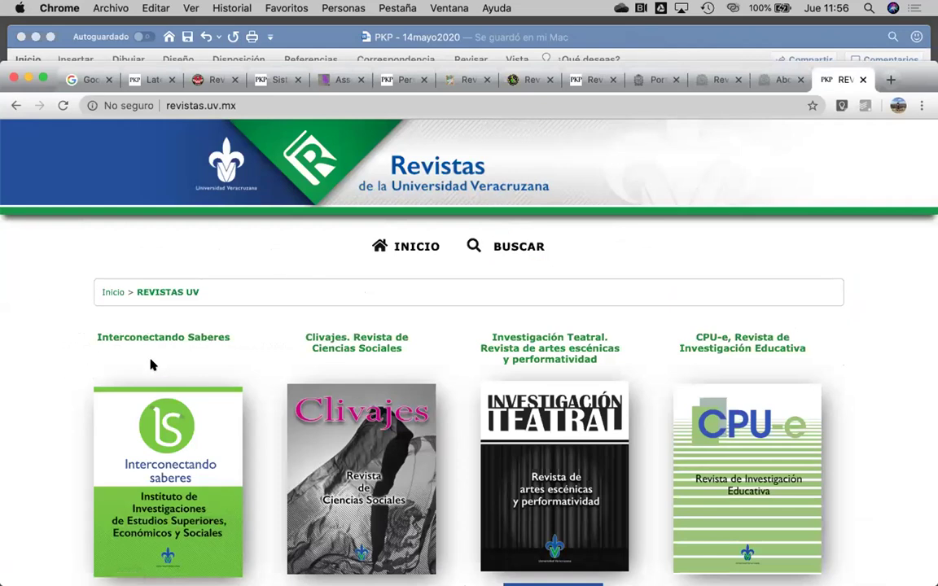
left_click(242, 105)
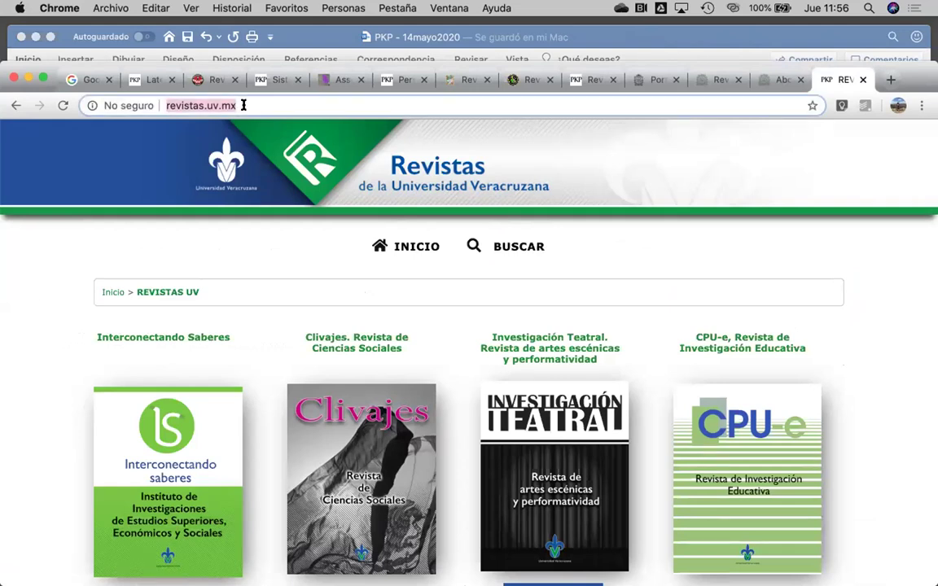
left_click(61, 419)
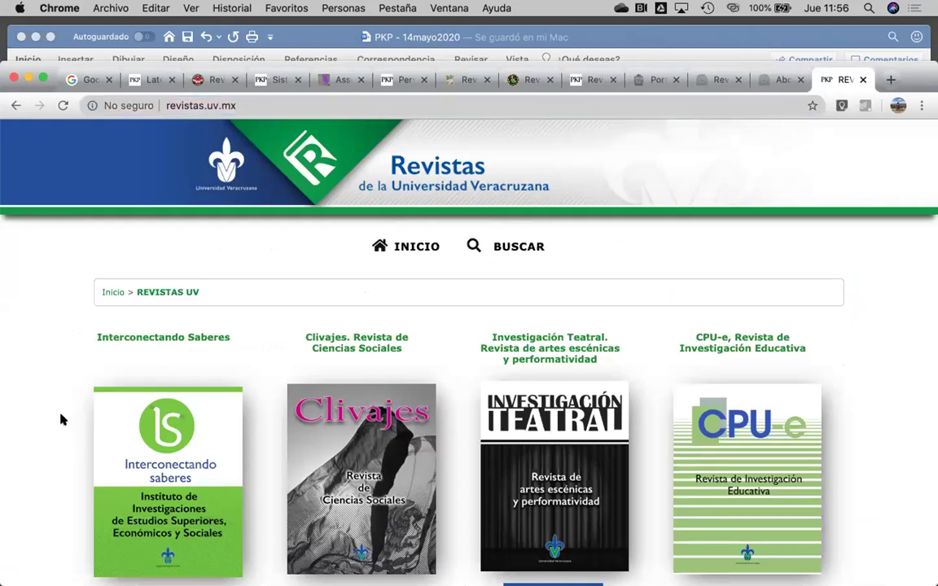
scroll(61, 419, "down", 5)
scroll(61, 419, "down", 18)
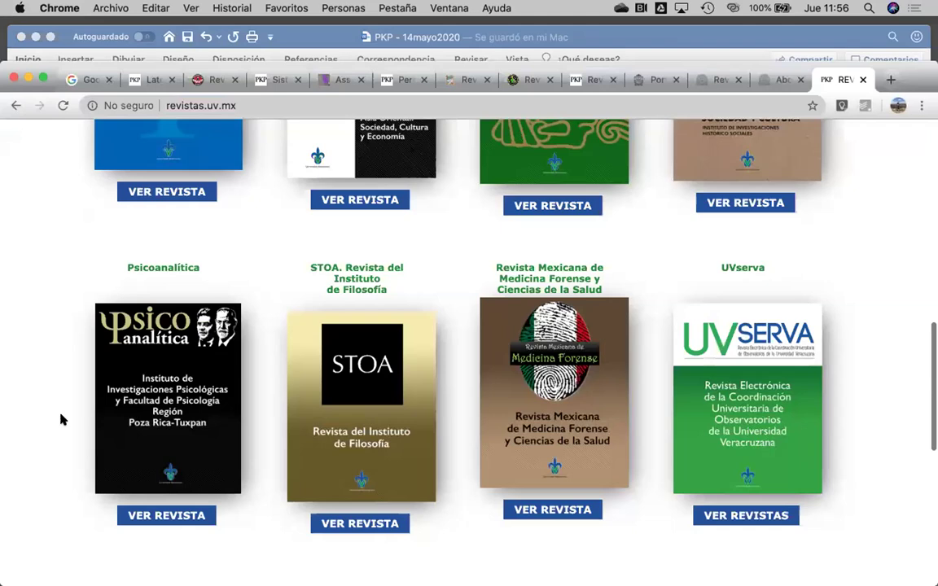
scroll(62, 419, "up", 15)
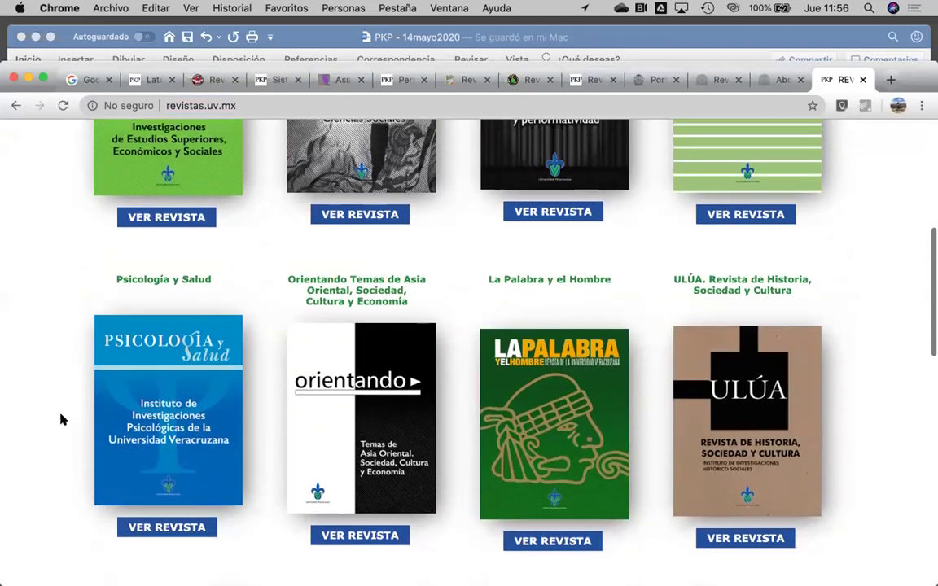
scroll(63, 418, "up", 7)
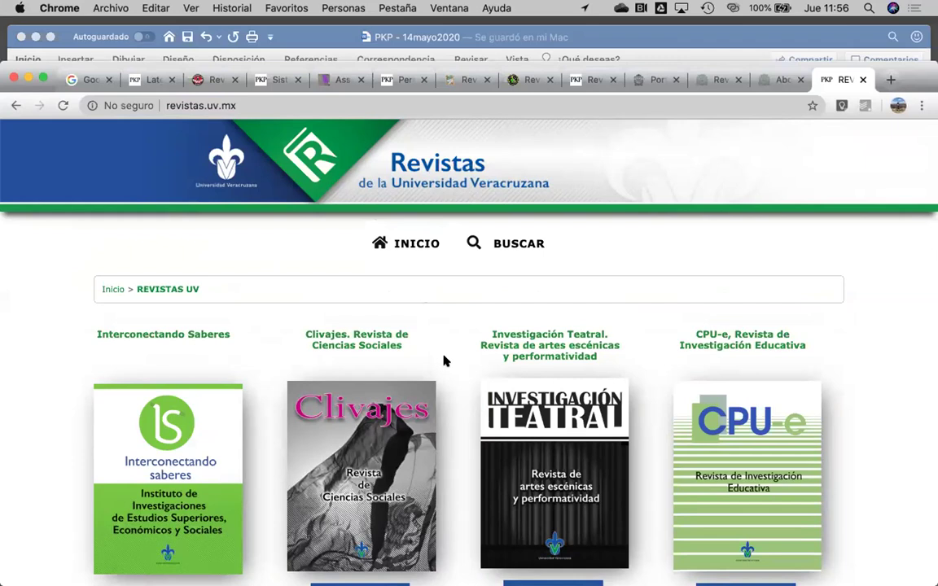
scroll(443, 359, "down", 5)
scroll(475, 294, "up", 5)
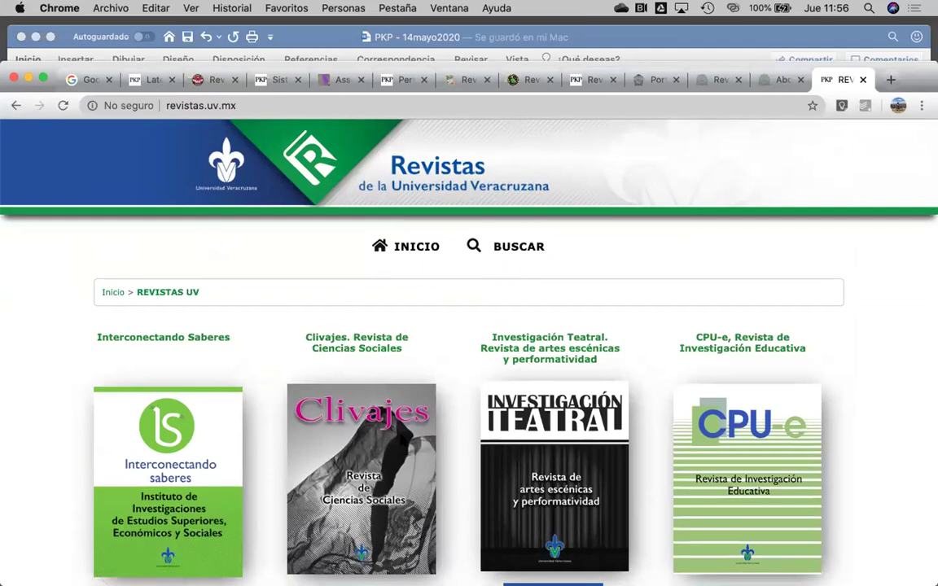
scroll(372, 388, "down", 2)
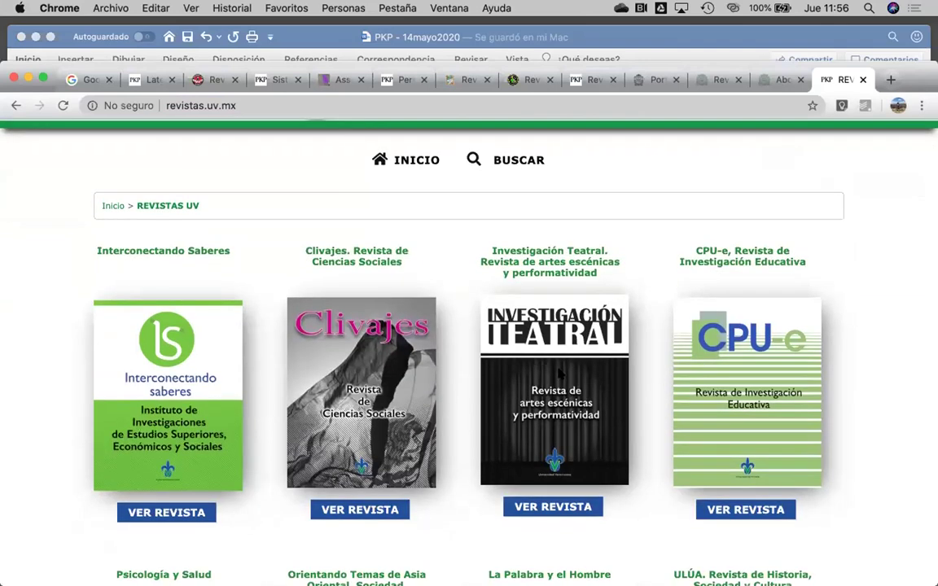
scroll(454, 404, "down", 4)
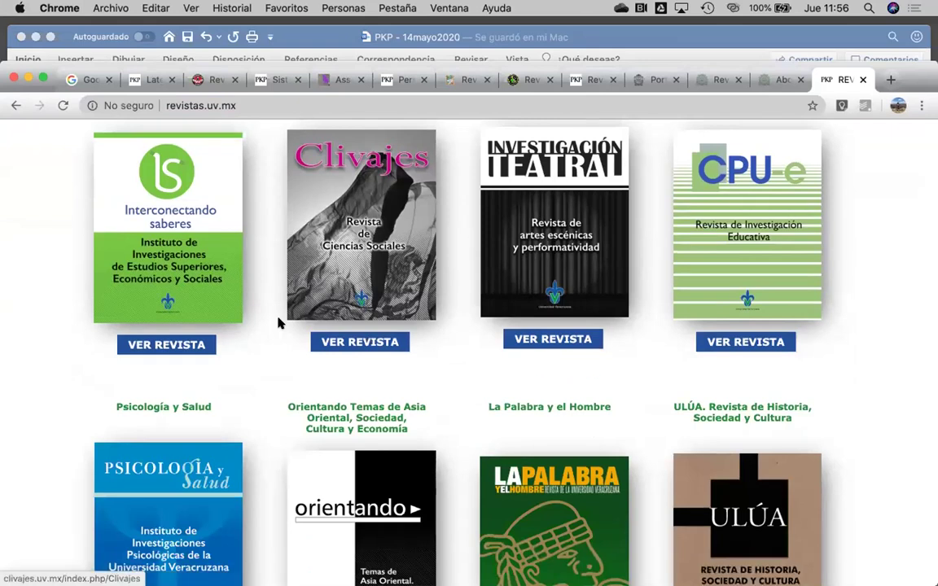
Open the Interconectando Saberes journal site and look through its URL, table of contents and sidebar blocks
left_click(172, 349)
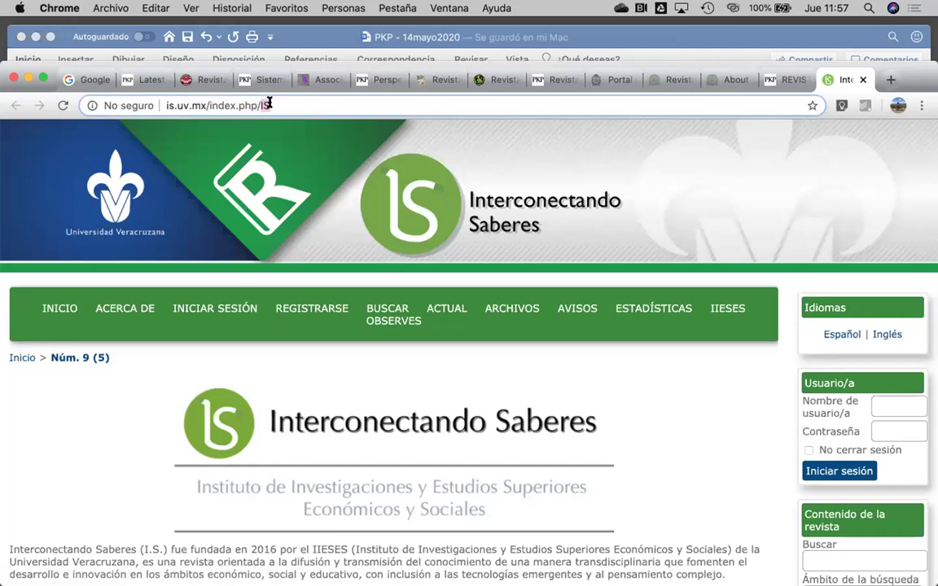
left_click(204, 105)
scroll(774, 411, "down", 10)
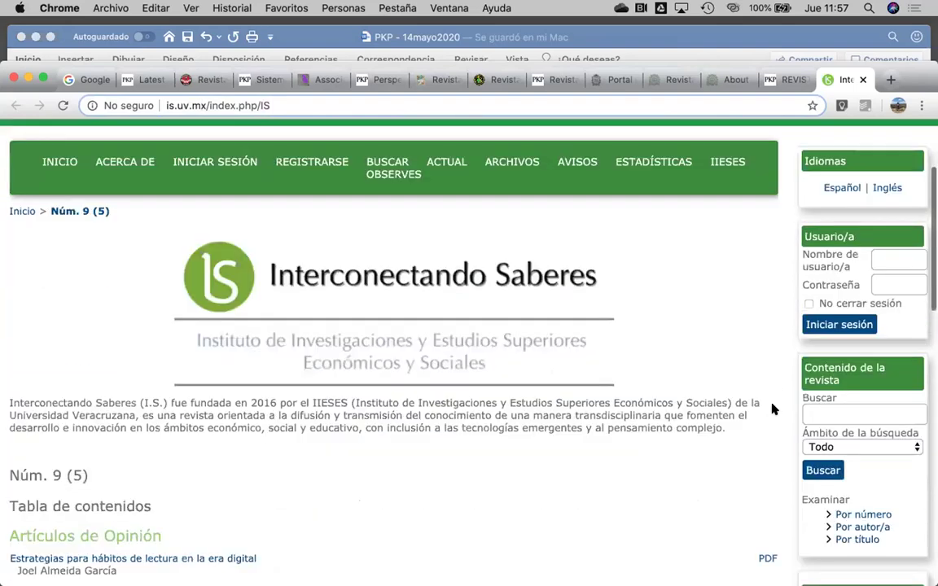
scroll(773, 410, "down", 15)
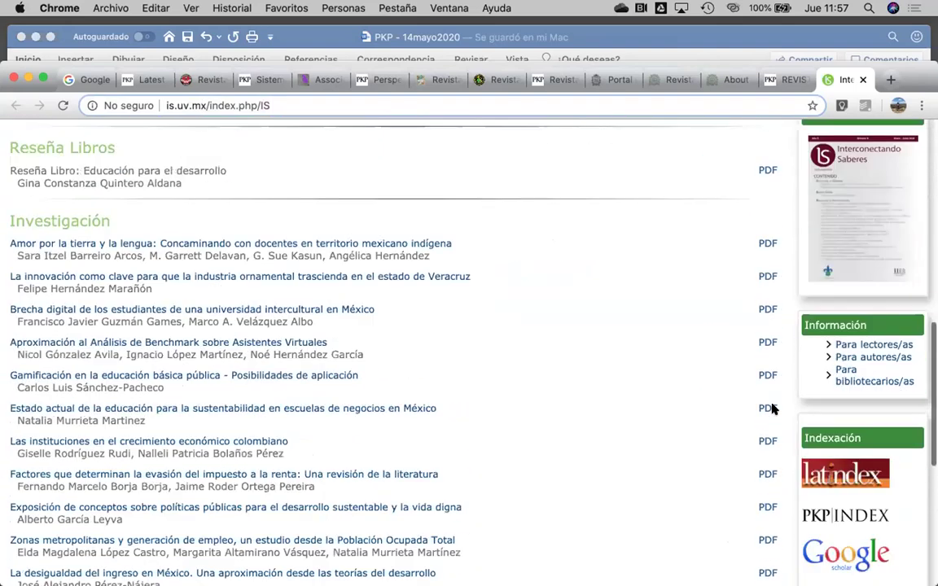
scroll(772, 409, "up", 20)
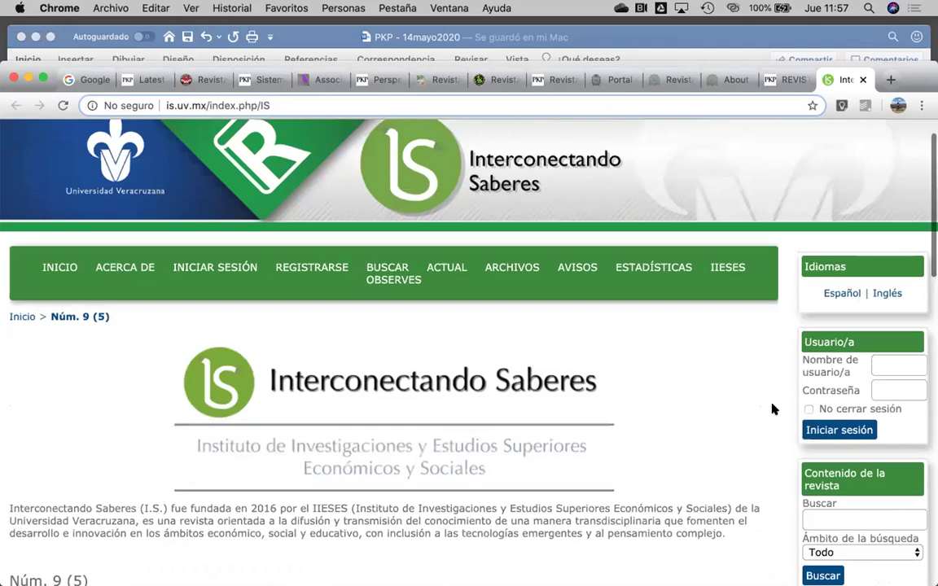
Open the Interconectando Saberes statistics page and examine the 2020 monthly chart of visits and downloads
left_click(650, 271)
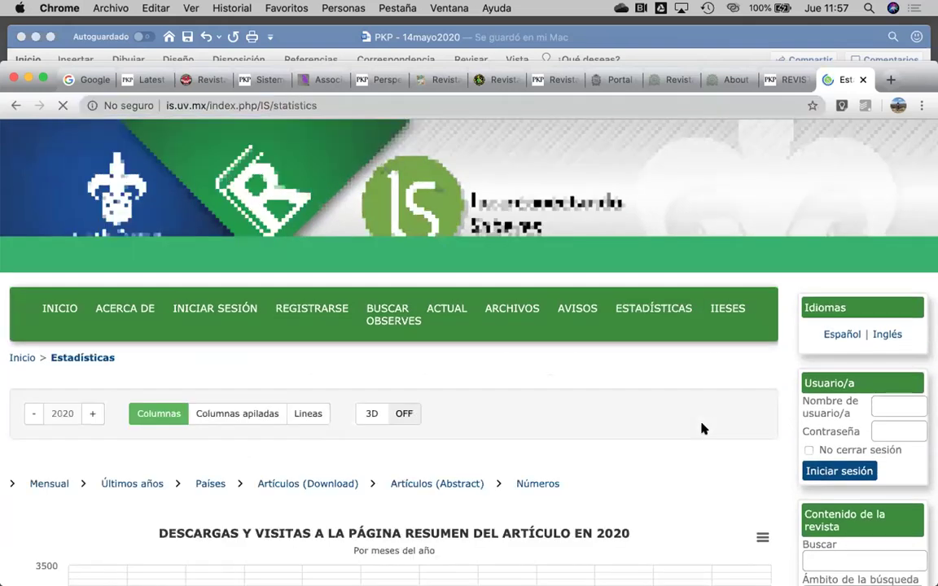
scroll(702, 429, "down", 5)
scroll(704, 427, "down", 3)
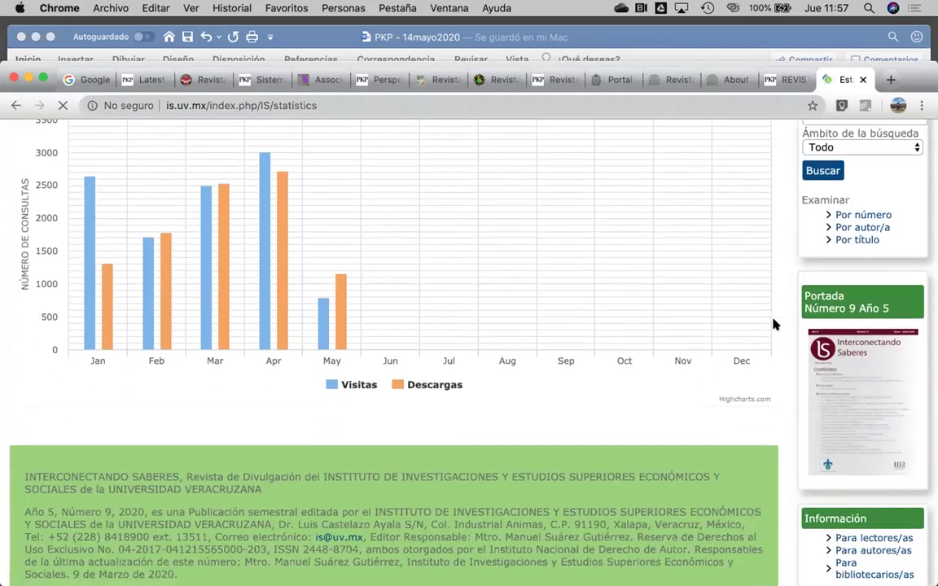
scroll(774, 323, "up", 4)
scroll(774, 323, "up", 4)
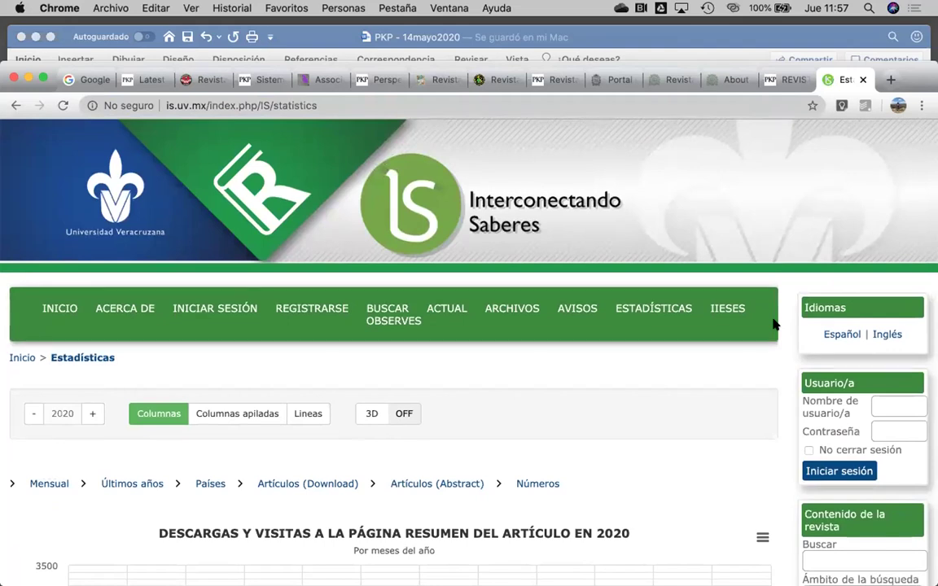
Compare the Universidad Veracruzana portal's header with the Interconectando Saberes banner, and look over the journal's statistics page again
left_click(783, 81)
scroll(437, 348, "up", 6)
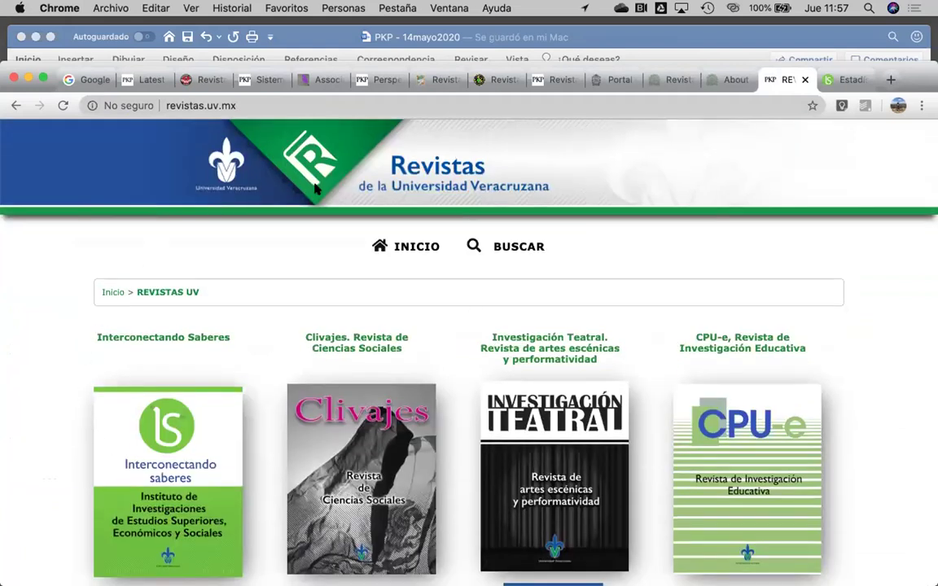
left_click(843, 80)
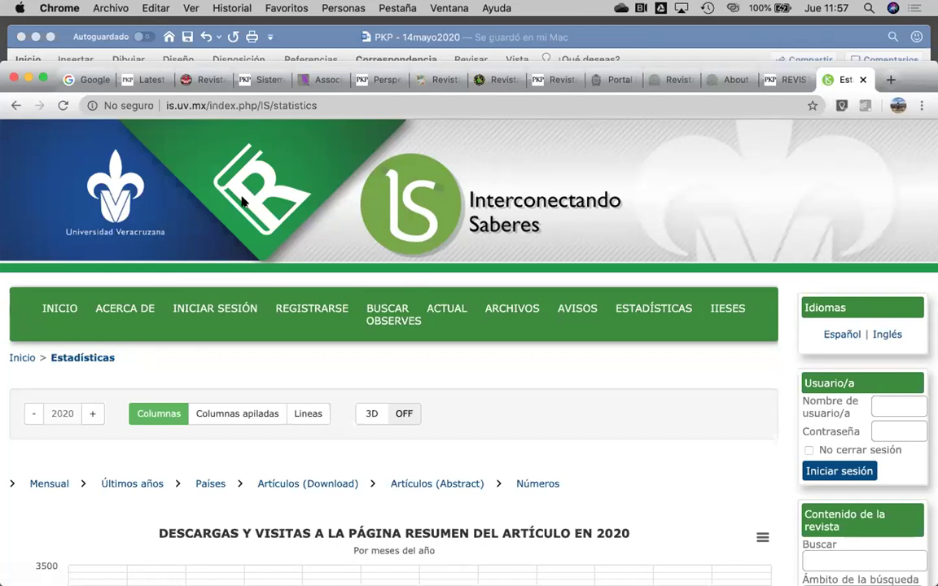
scroll(438, 573, "down", 2)
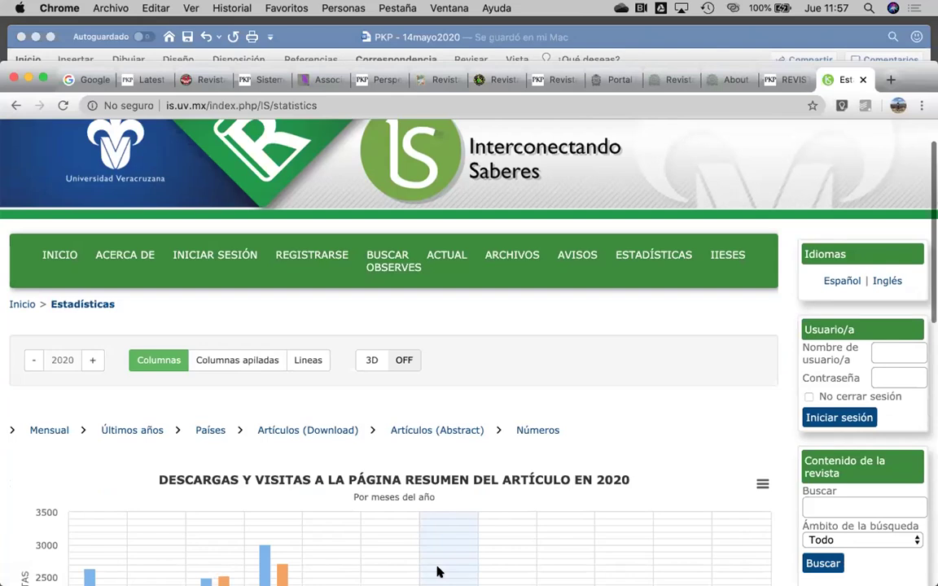
scroll(437, 573, "down", 10)
scroll(438, 569, "up", 10)
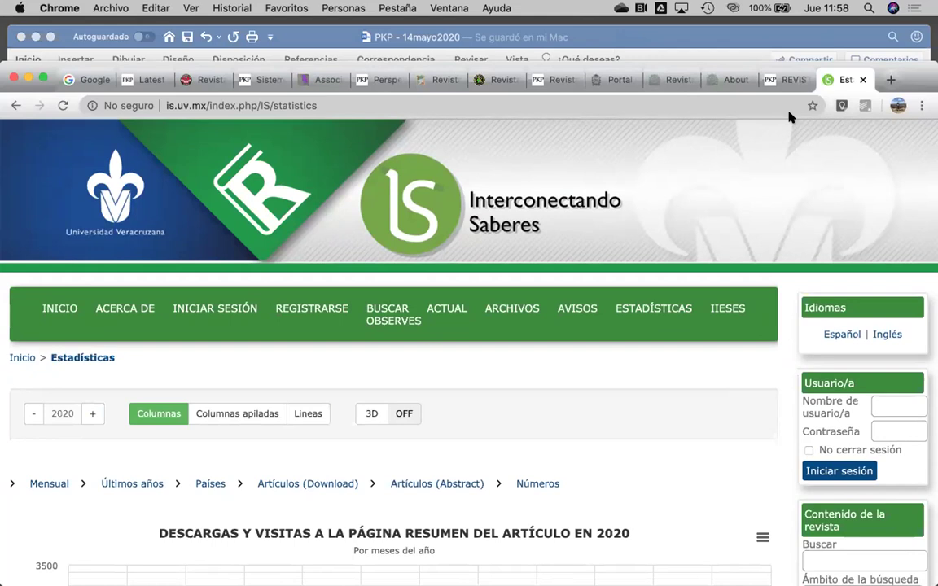
Open the El Colegio de México journal portal at revistas.colmex.mx in a new tab
left_click(889, 80)
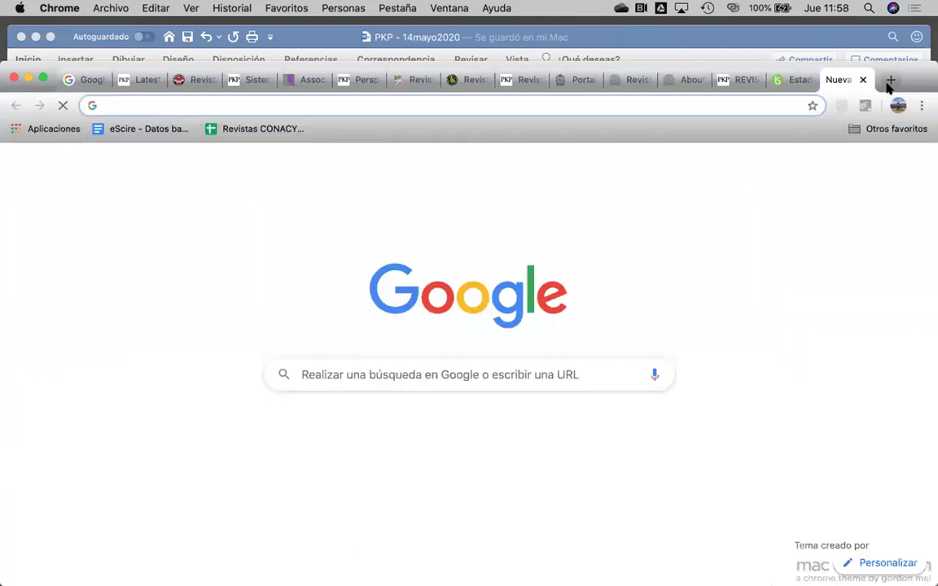
type("co")
key("BackSpace")
key("BackSpace")
key("BackSpace")
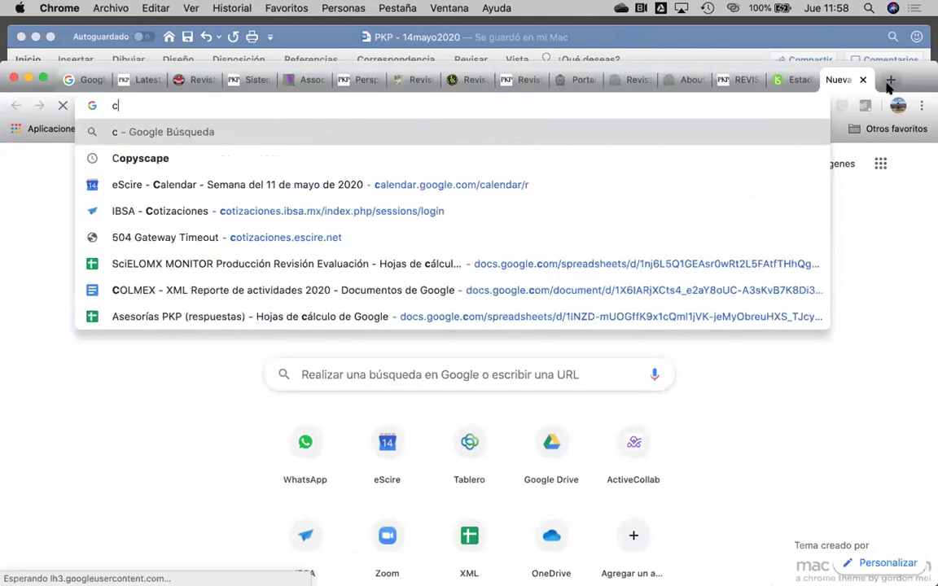
type("revis")
key("Down")
key("Down")
key("Down")
key("Down")
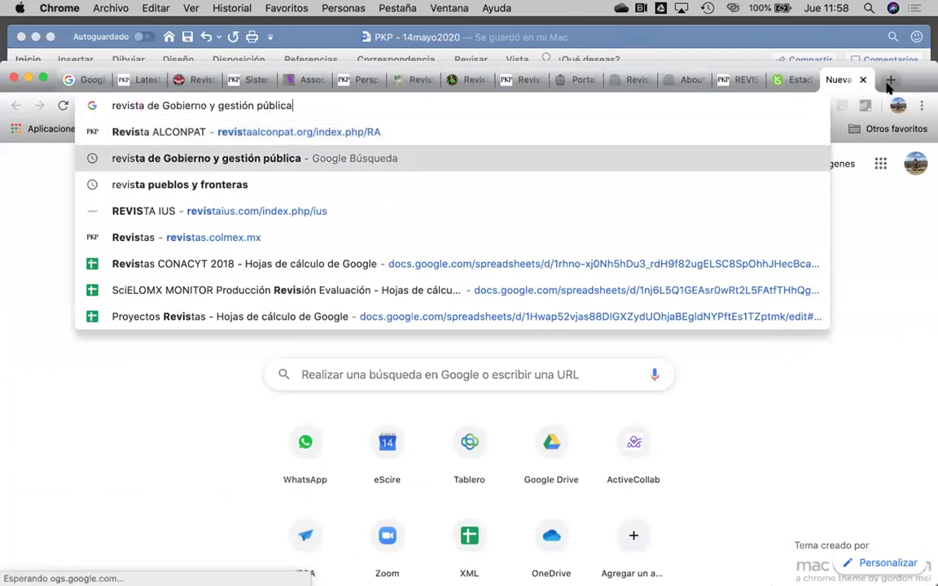
key("Return")
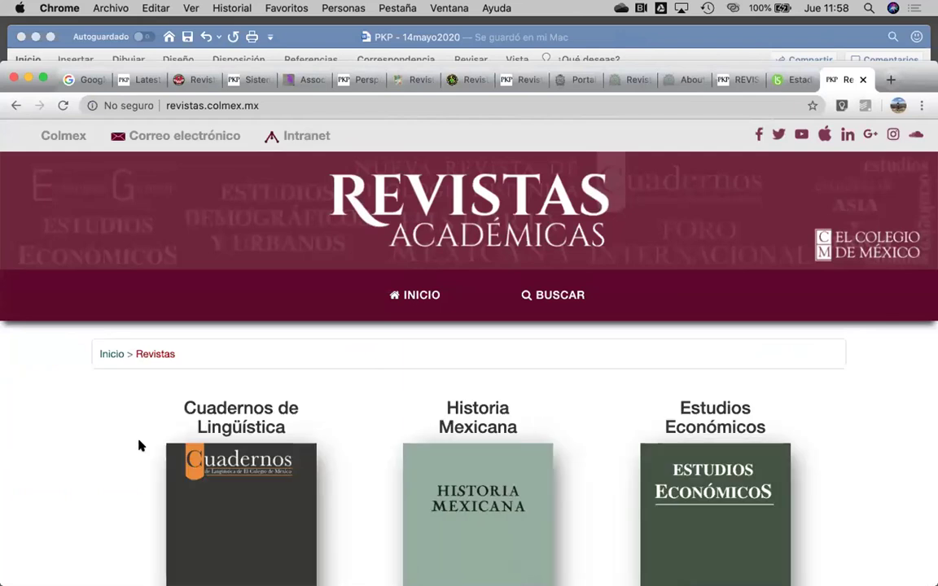
Look through the full grid of journal covers on the El Colegio de México portal and return to its header
scroll(90, 456, "down", 4)
scroll(89, 459, "down", 4)
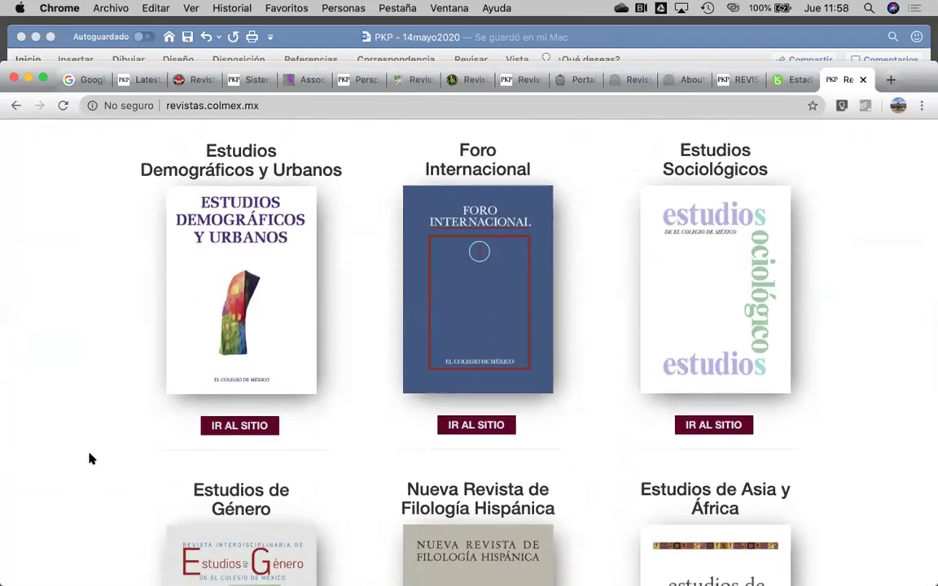
scroll(91, 458, "down", 4)
scroll(91, 458, "up", 1)
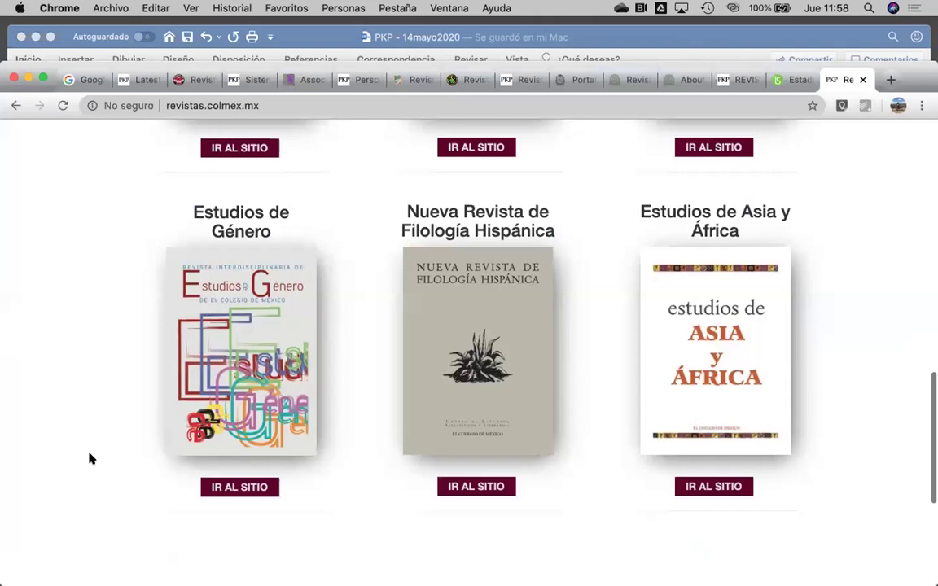
scroll(91, 458, "up", 9)
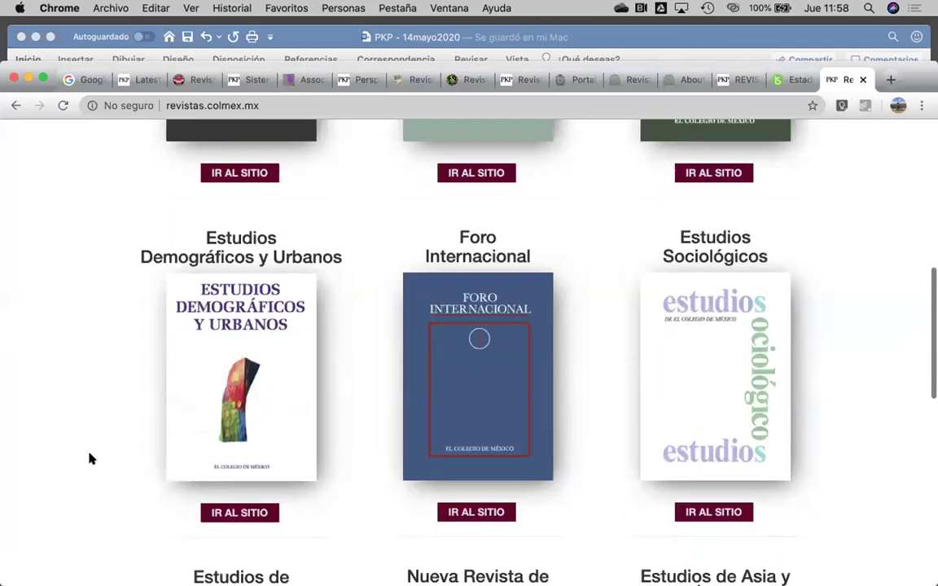
scroll(91, 458, "up", 3)
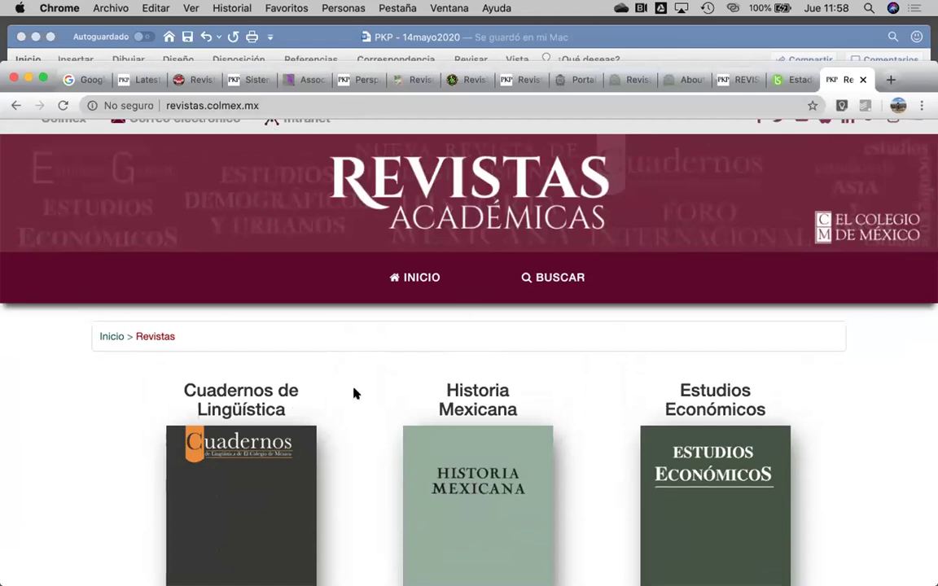
Open the Estudios Sociológicos and Foro Internacional journal sites from the El Colegio de México portal
scroll(353, 394, "down", 10)
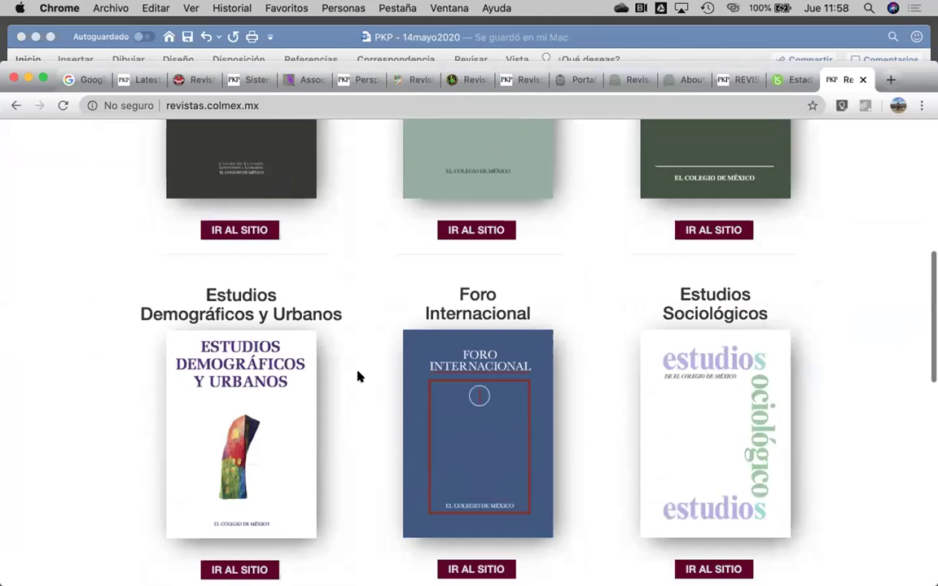
scroll(359, 376, "down", 4)
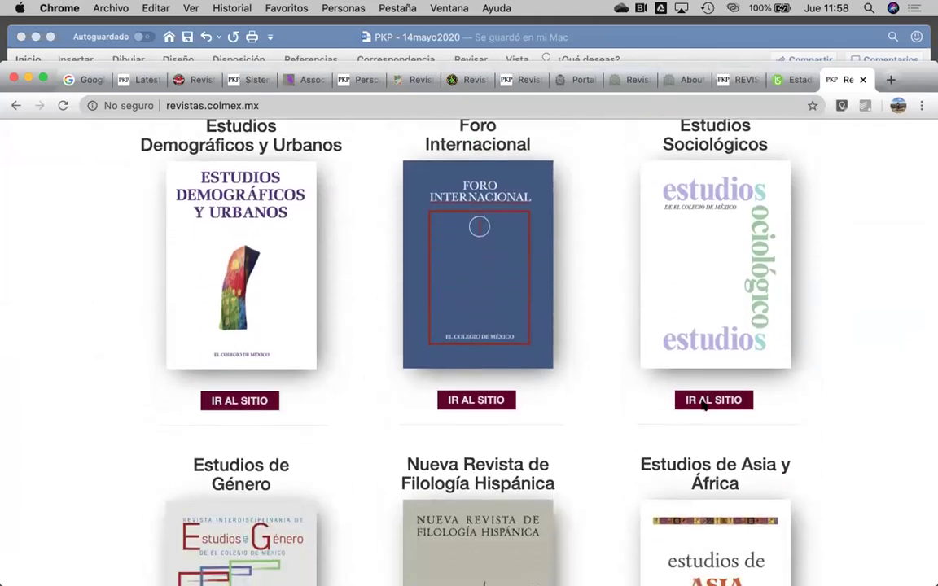
left_click(710, 389)
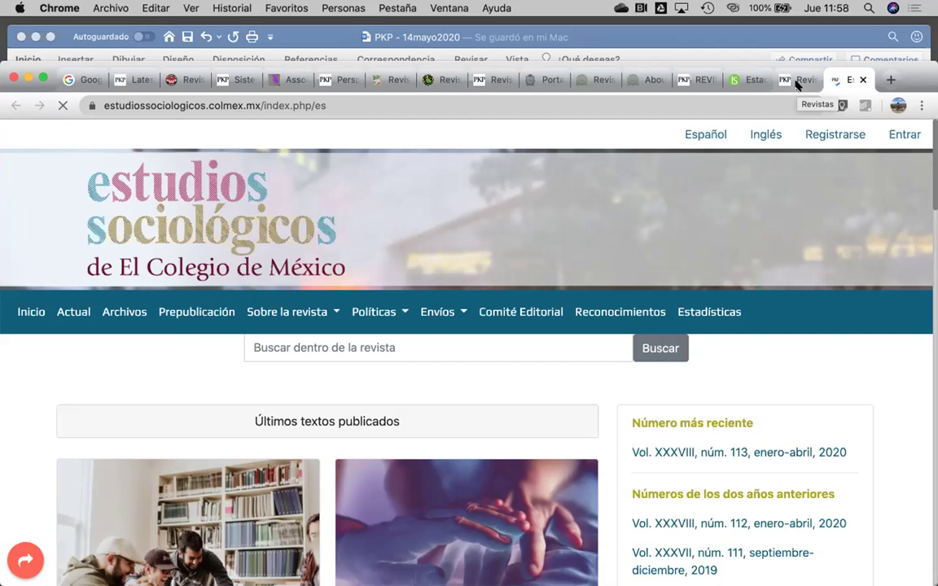
left_click(796, 81)
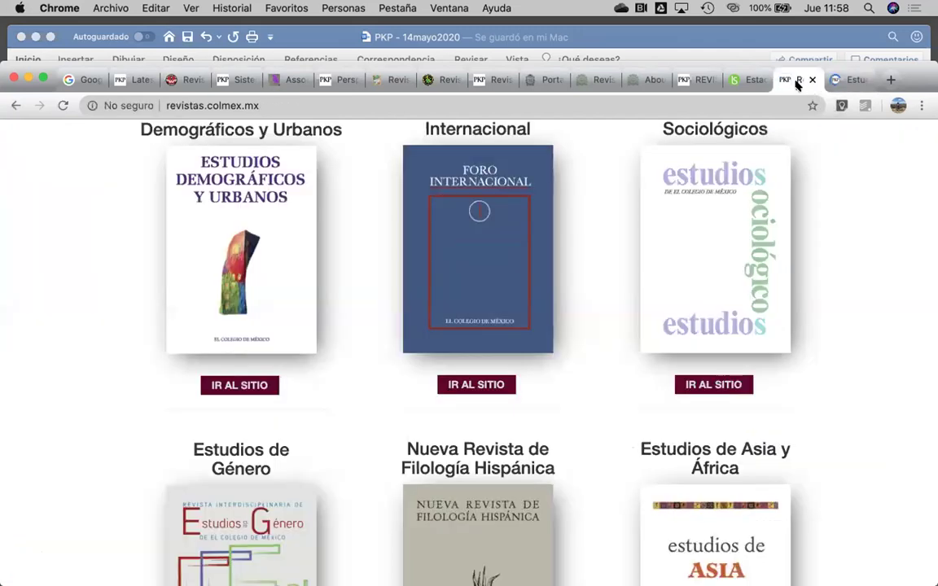
left_click(474, 387)
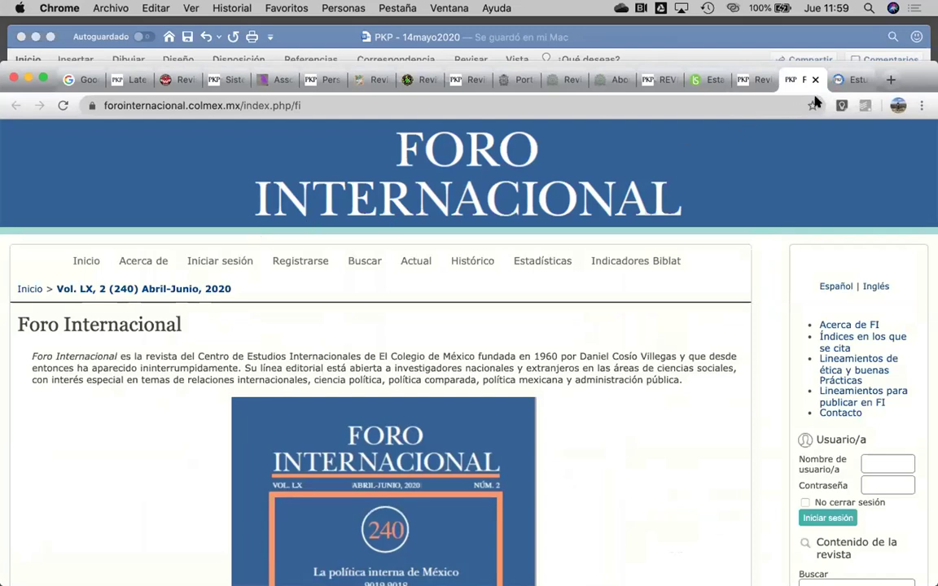
Compare the Estudios Sociológicos site, the El Colegio de México portal's header and the Foro Internacional site
left_click(846, 80)
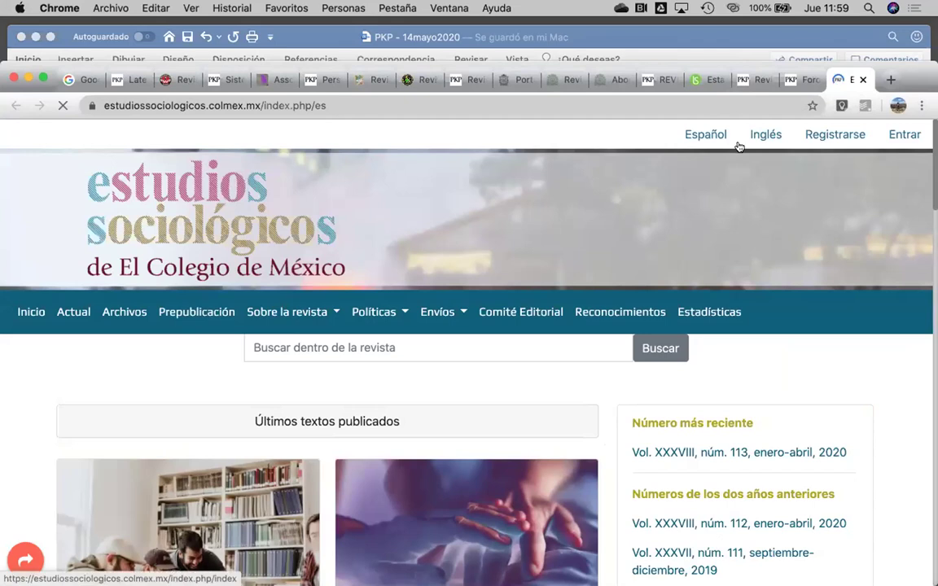
left_click(751, 81)
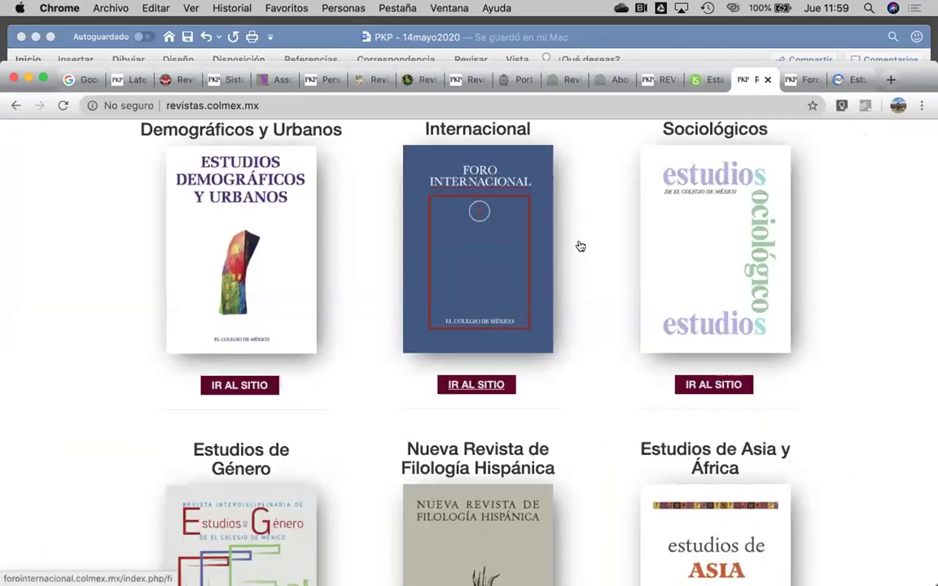
scroll(580, 244, "up", 10)
scroll(580, 244, "up", 2)
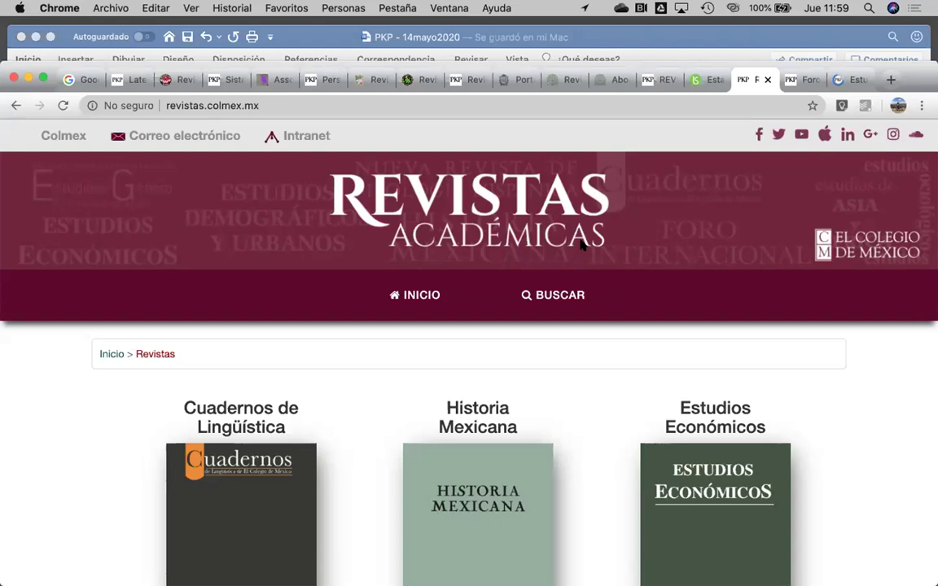
left_click(796, 80)
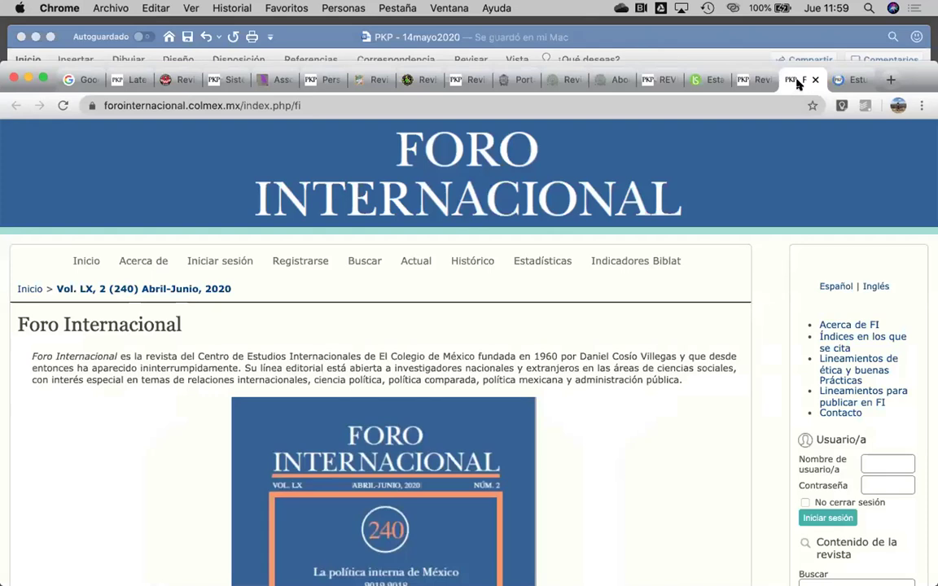
Compare the Interconectando Saberes statistics page with the Universidad Veracruzana portal's home page
left_click(700, 80)
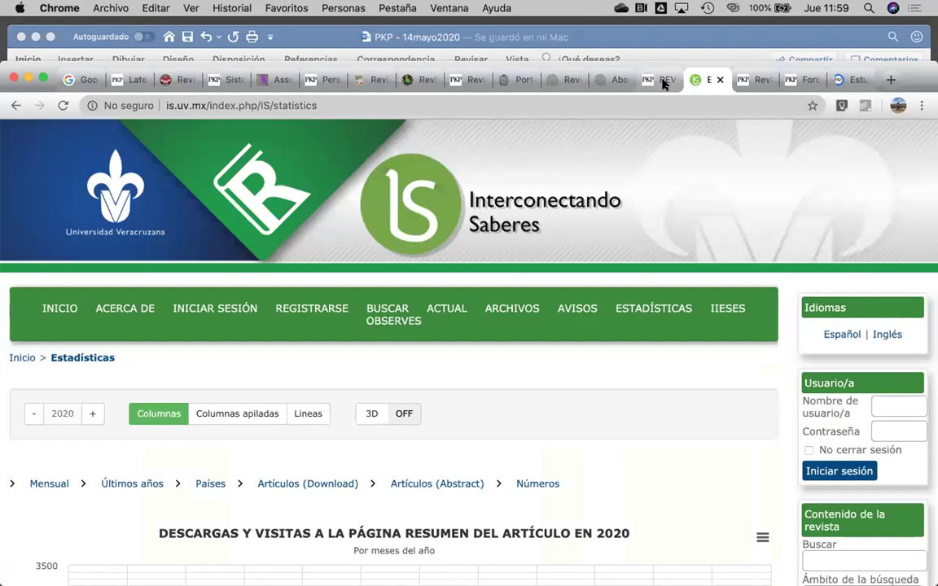
left_click(664, 80)
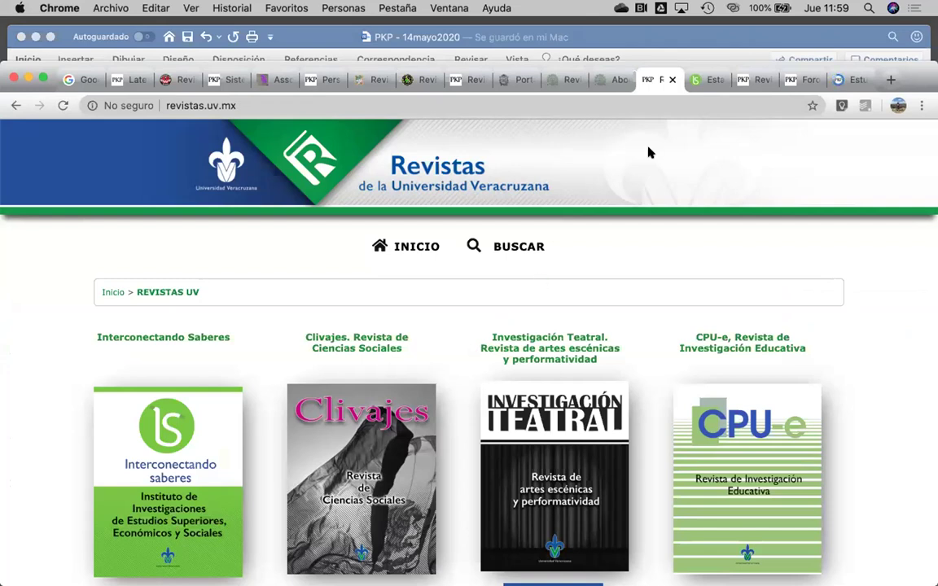
left_click(706, 81)
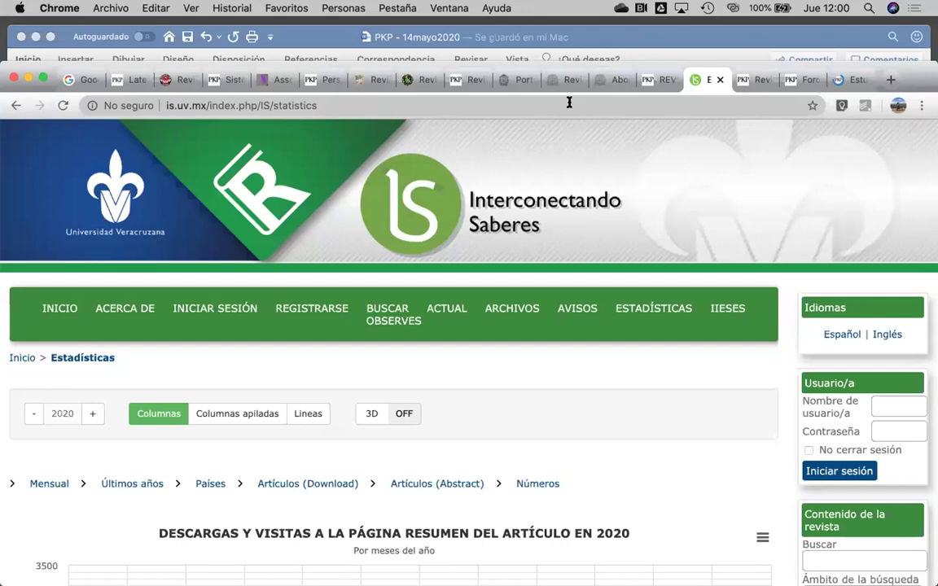
Look through the Revistas UdeA home page and its first journal listings, and switch to the VITAE journal's About page
left_click(555, 79)
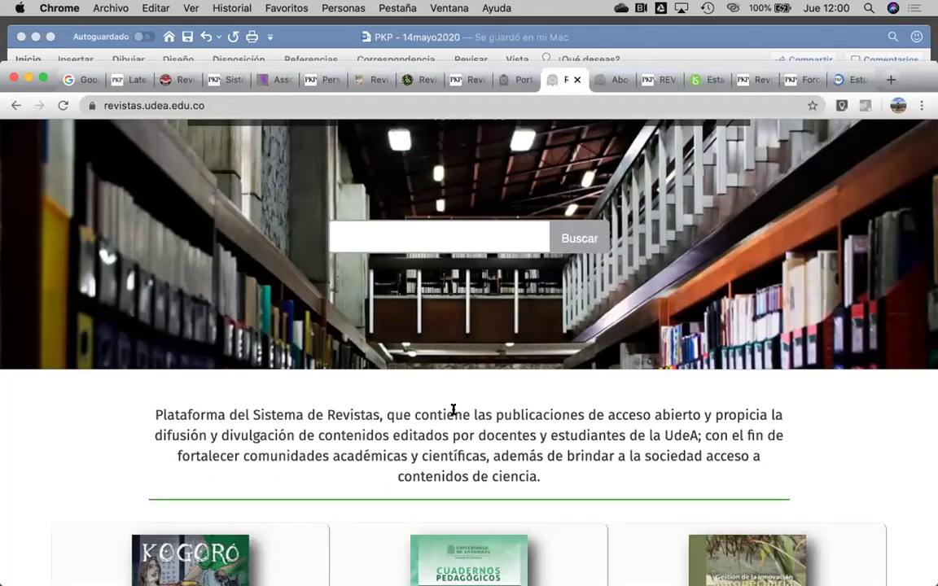
scroll(454, 410, "up", 5)
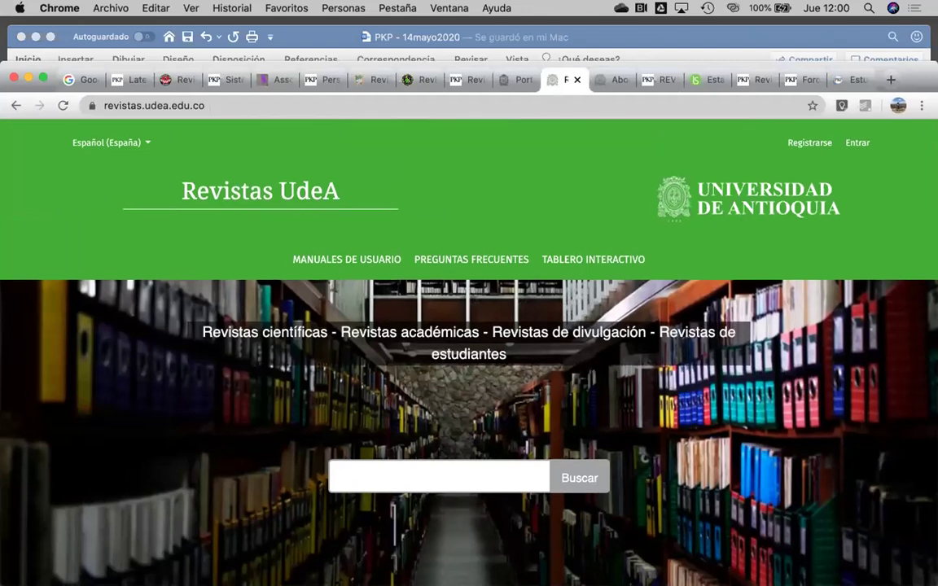
scroll(595, 362, "down", 5)
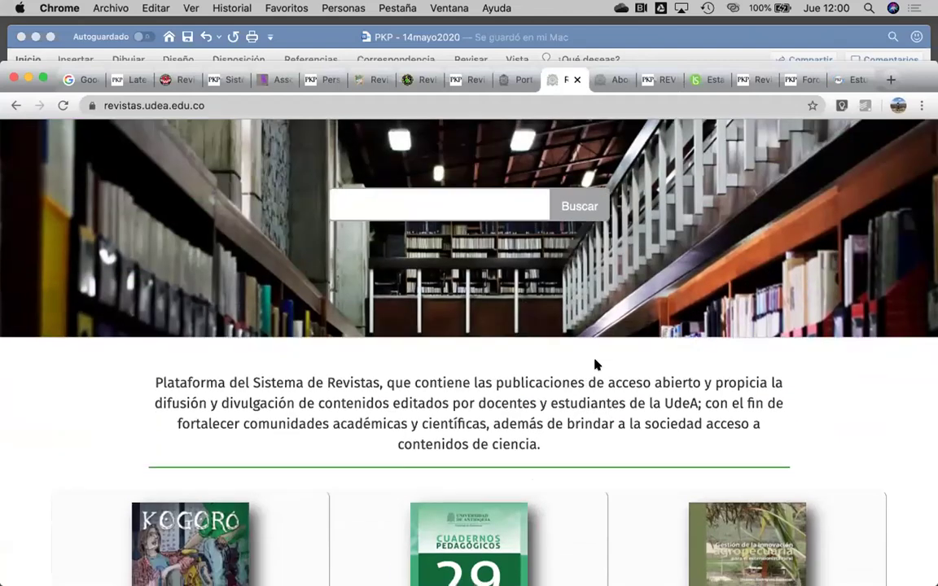
scroll(594, 365, "down", 7)
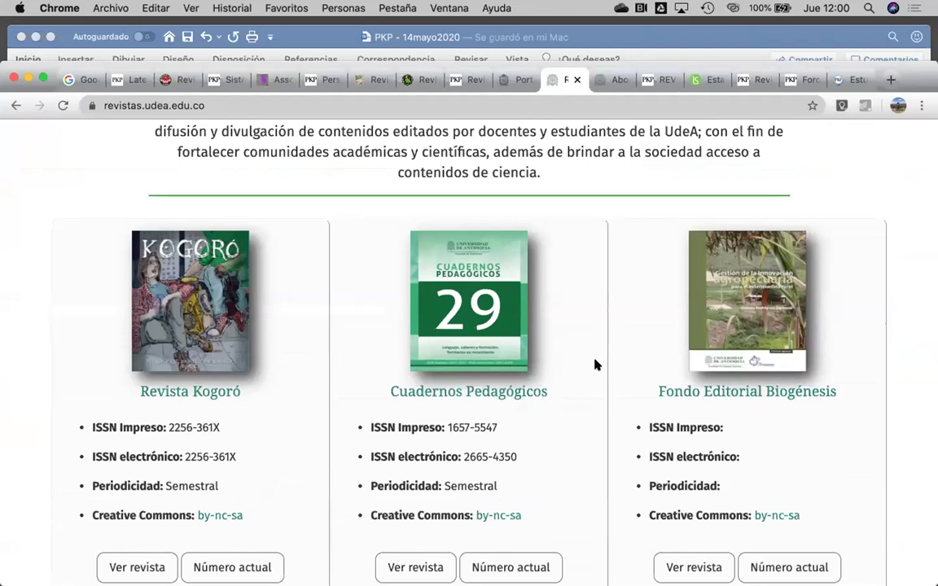
scroll(594, 364, "down", 3)
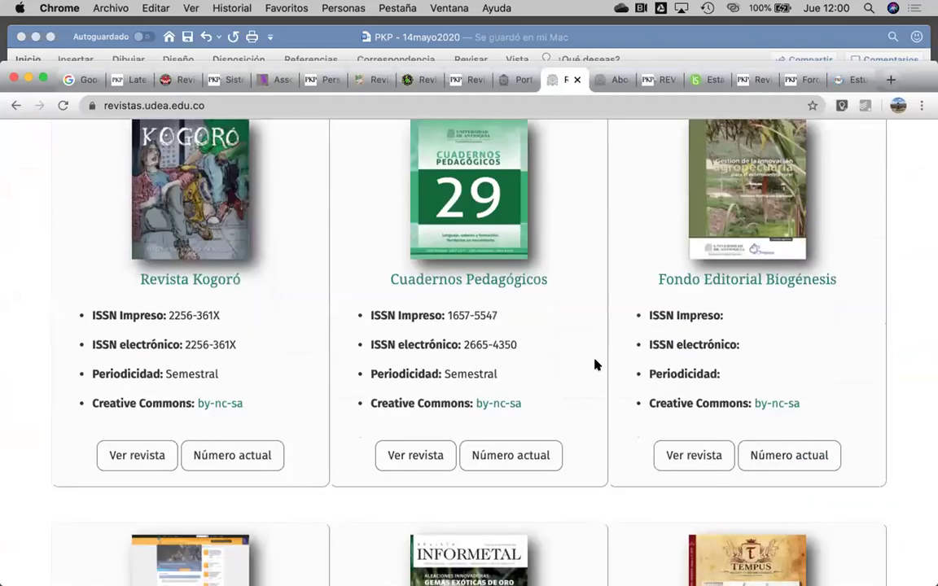
scroll(595, 365, "down", 4)
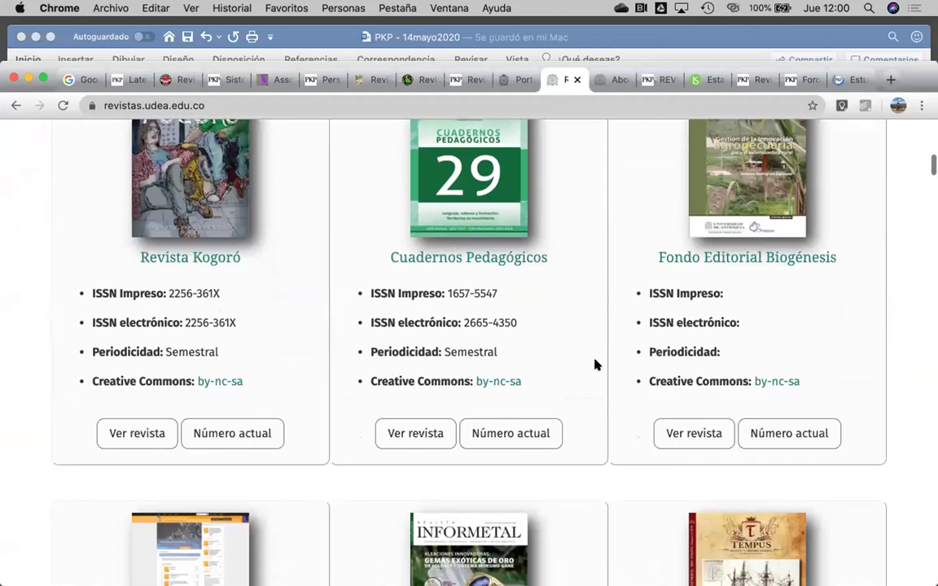
scroll(594, 363, "down", 4)
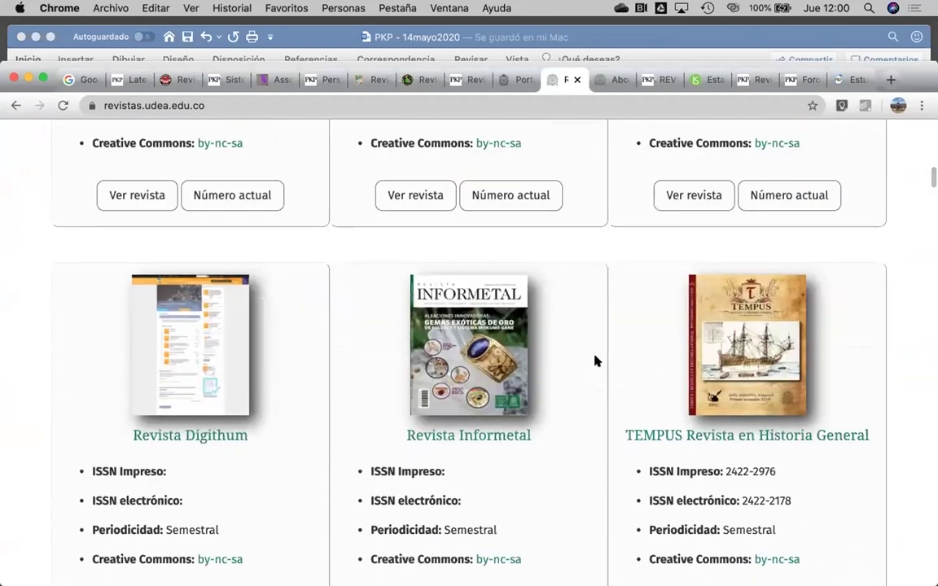
left_click(609, 81)
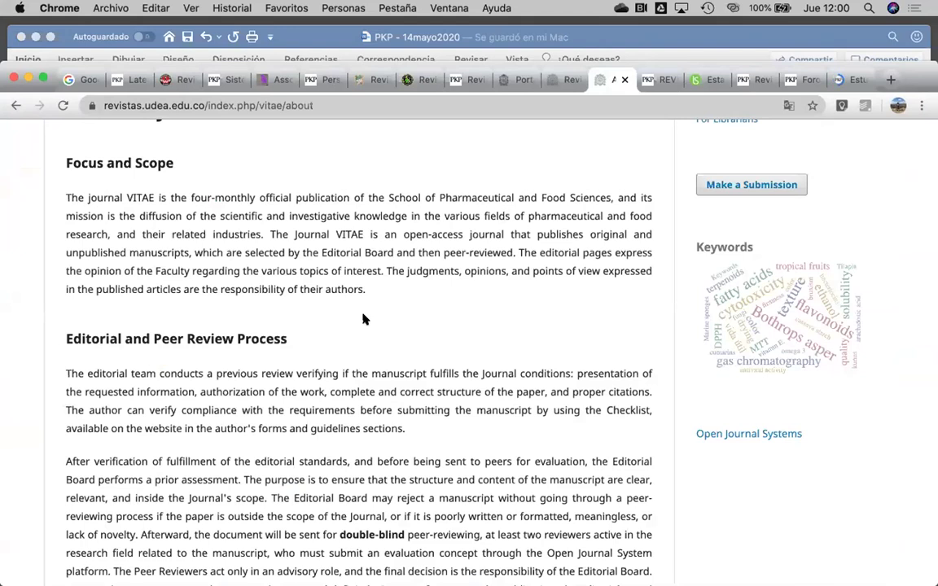
Switch from the VITAE About page to the Interconectando Saberes statistics page and look over its 2020 downloads and visits chart
scroll(364, 320, "up", 7)
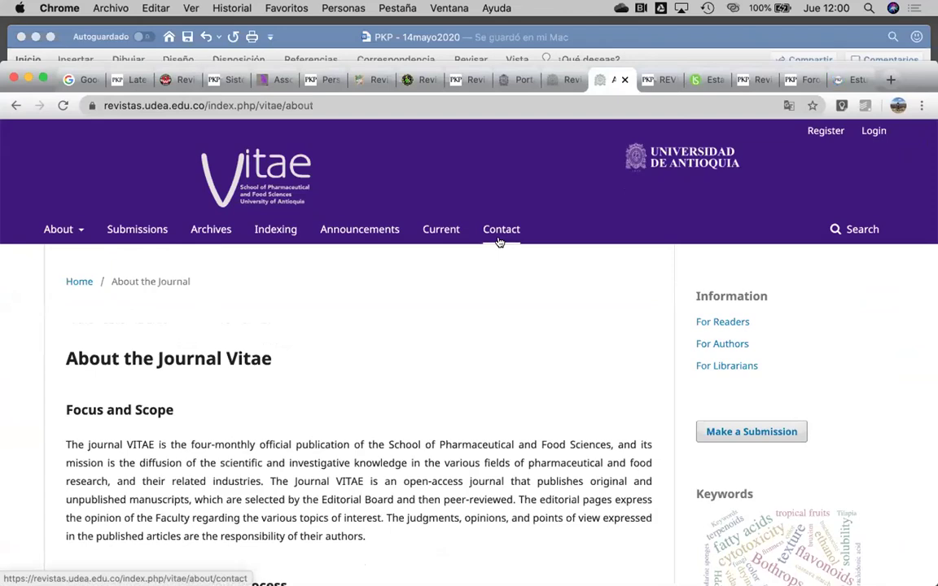
left_click(705, 82)
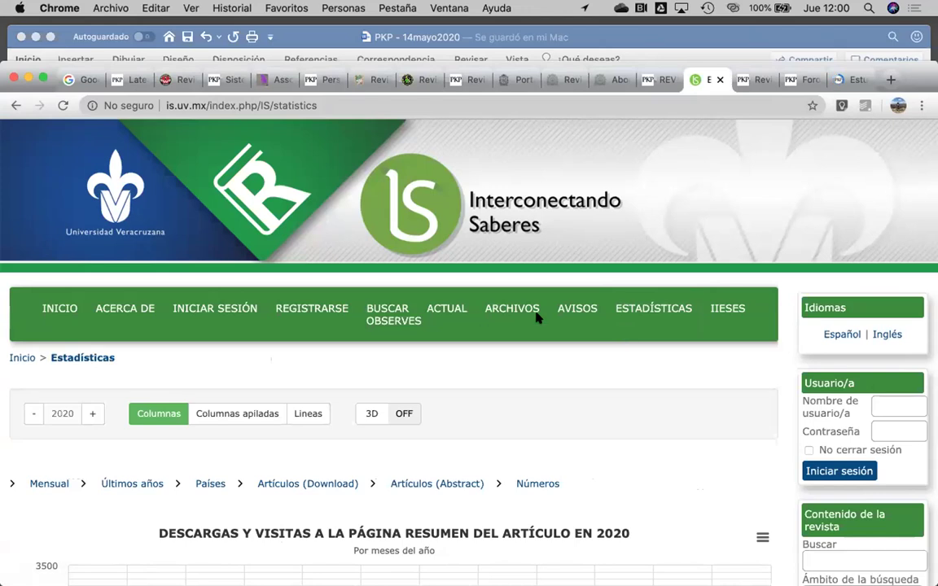
scroll(455, 433, "down", 5)
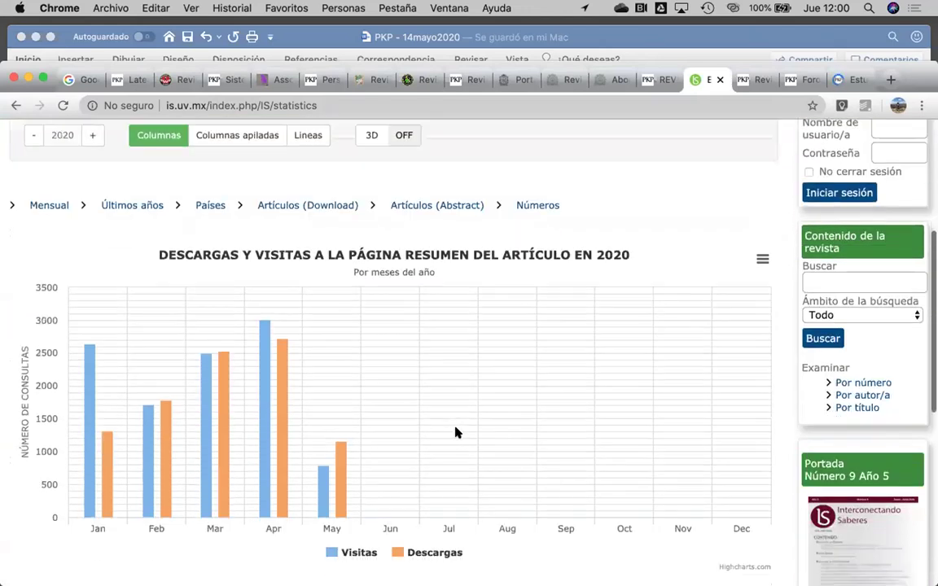
scroll(455, 432, "down", 1)
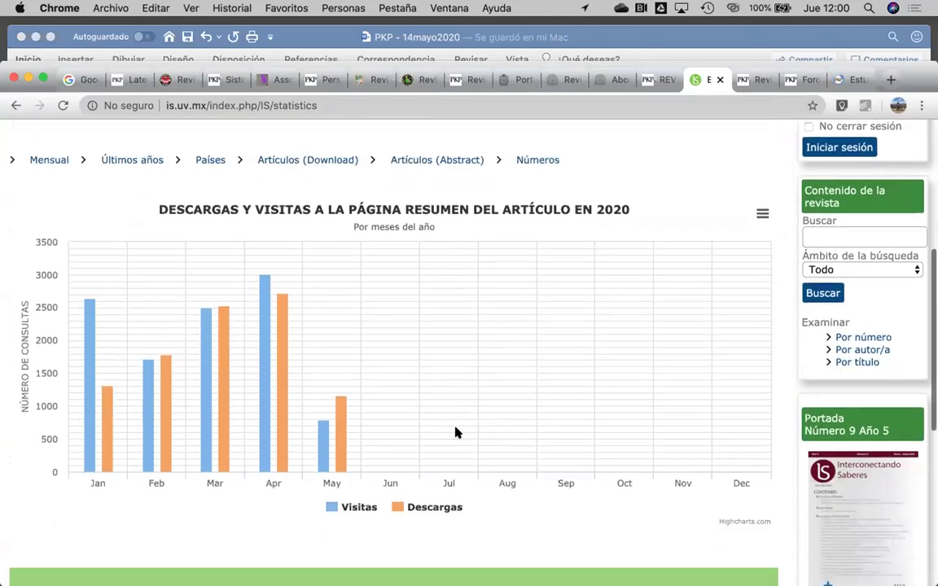
scroll(455, 433, "down", 2)
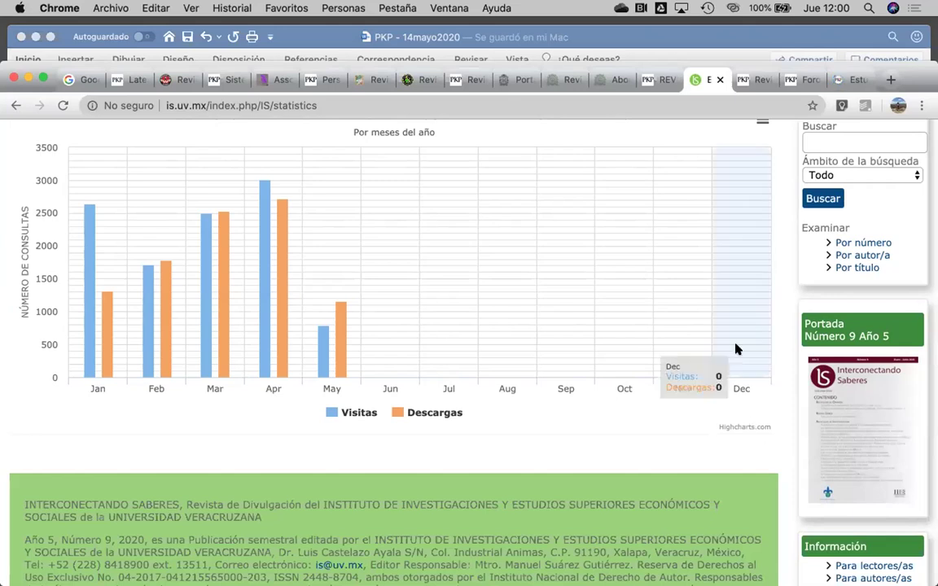
scroll(735, 349, "up", 3)
scroll(735, 348, "up", 4)
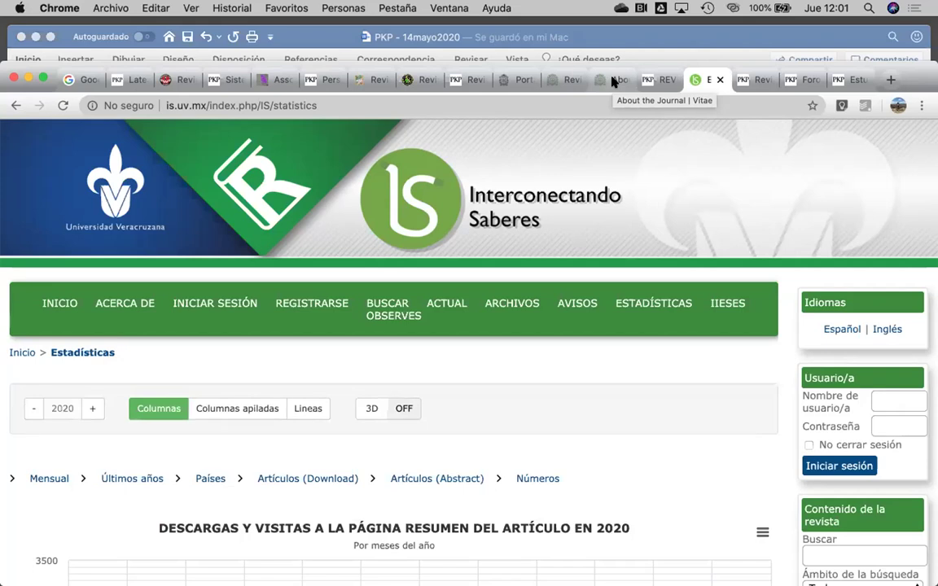
Examine the statistics page's display options and the monthly visits and downloads for March in the 2020 chart
scroll(514, 410, "down", 1)
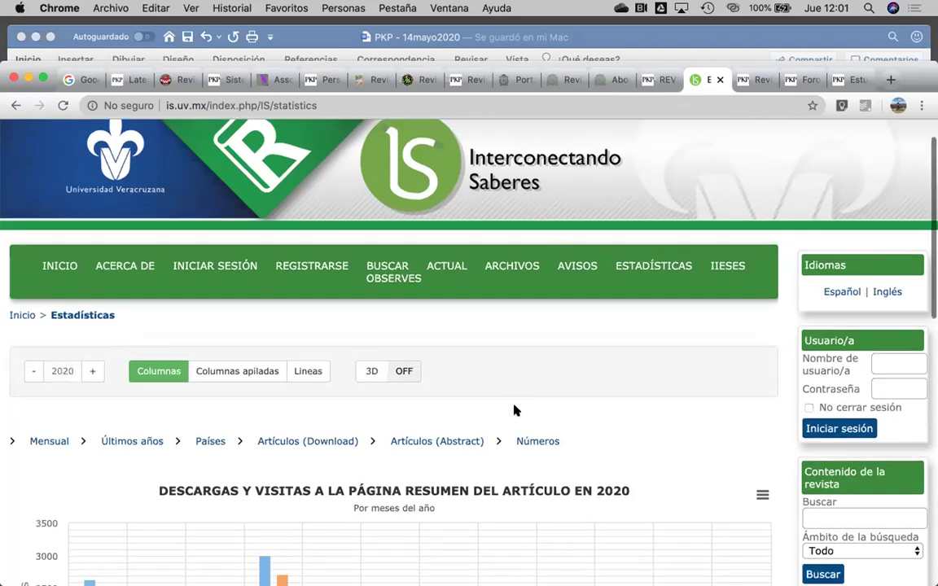
scroll(514, 411, "down", 2)
scroll(513, 410, "down", 4)
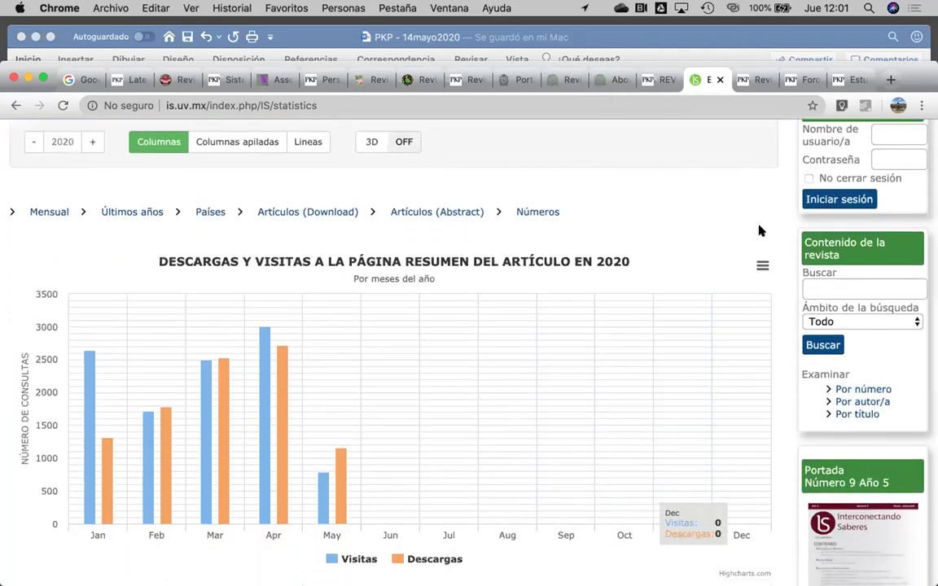
scroll(758, 230, "up", 3)
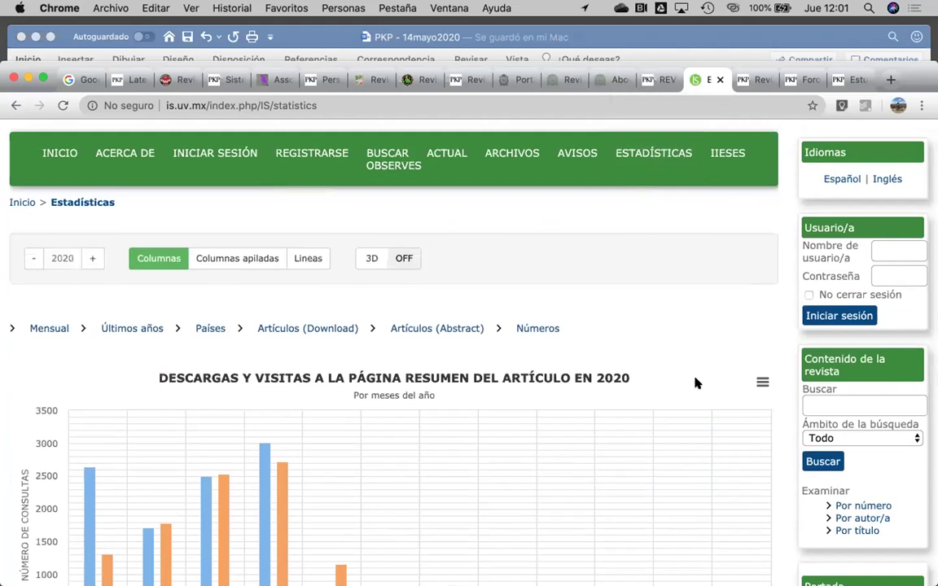
scroll(696, 383, "down", 4)
mouse_move(346, 398)
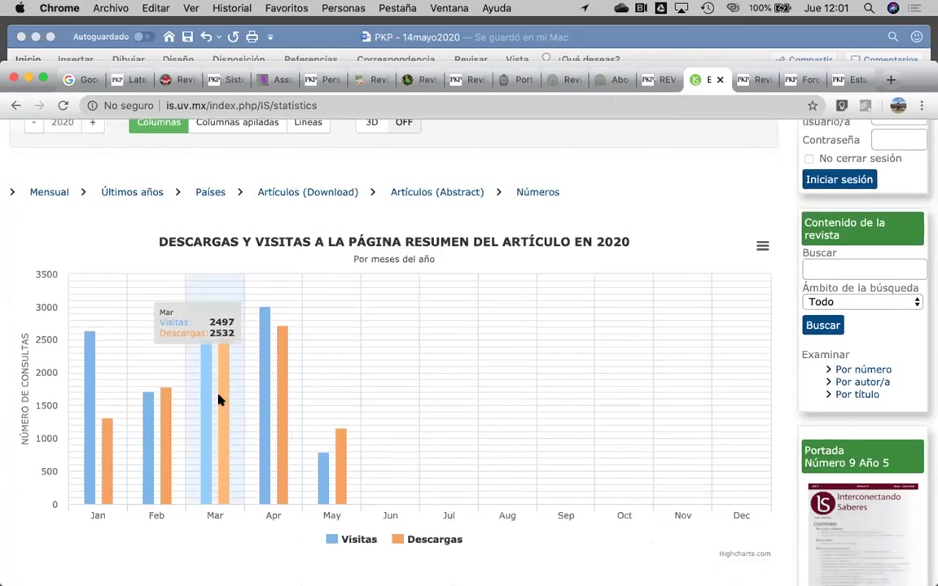
mouse_move(241, 424)
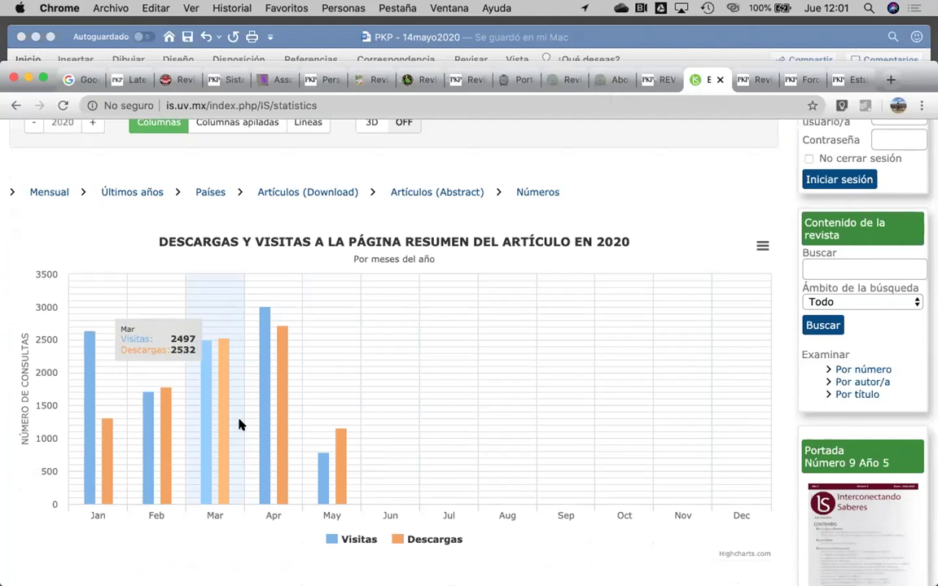
Set the statistics year to 2019 and examine that year's monthly visits and downloads, including November
scroll(241, 419, "up", 2)
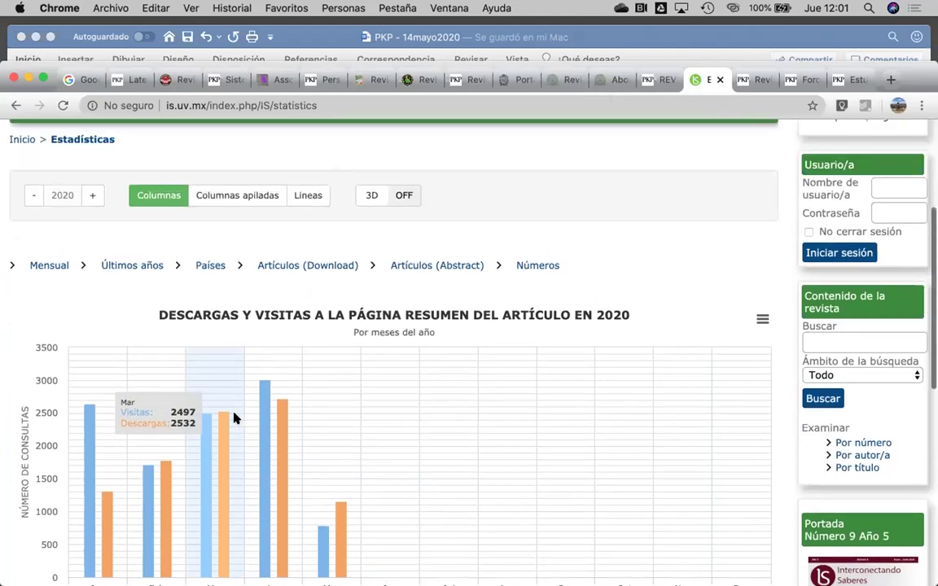
left_click(31, 197)
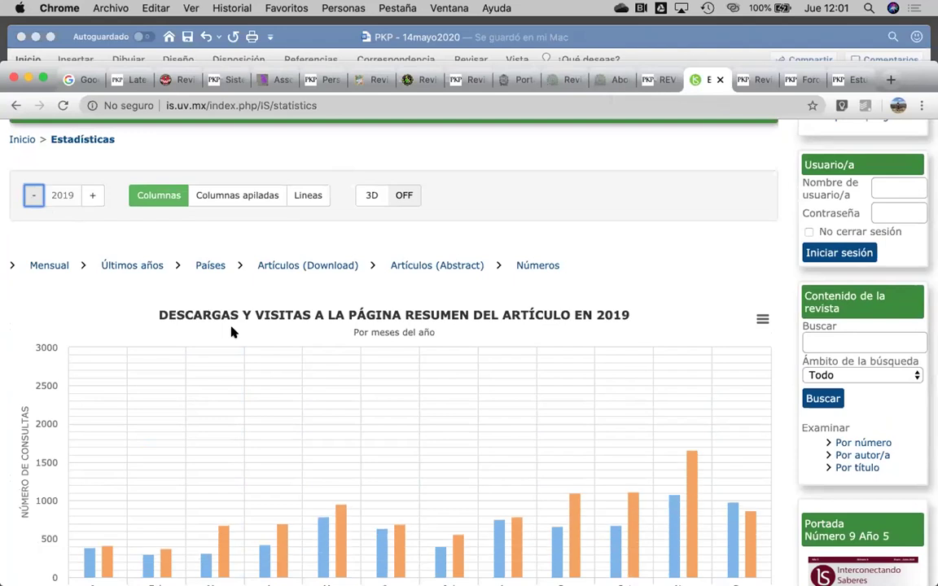
scroll(336, 383, "down", 2)
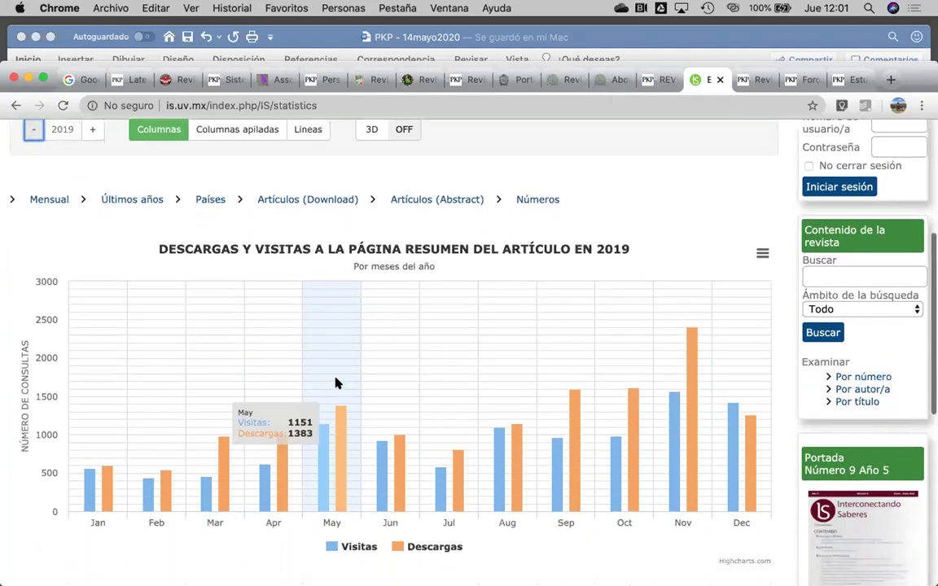
mouse_move(676, 373)
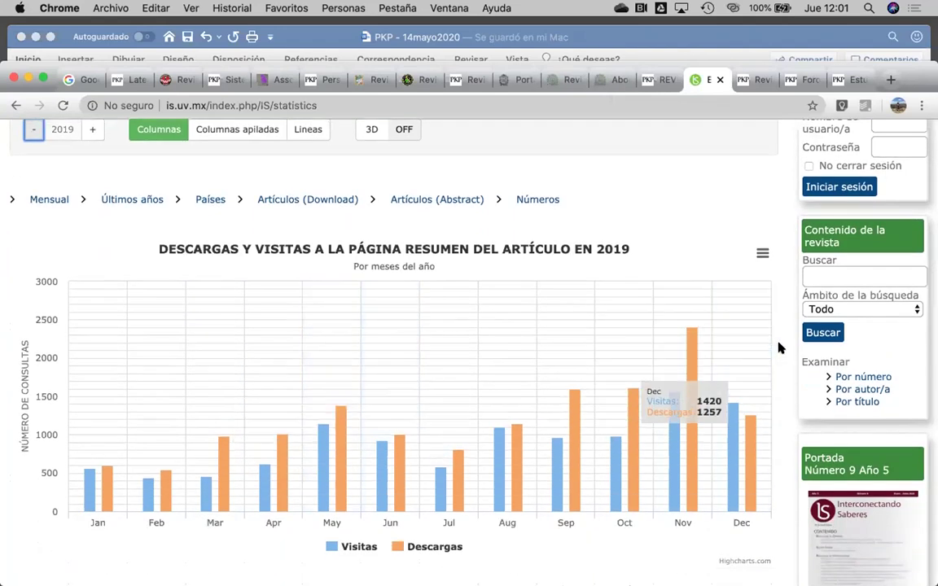
scroll(779, 348, "down", 1)
mouse_move(698, 304)
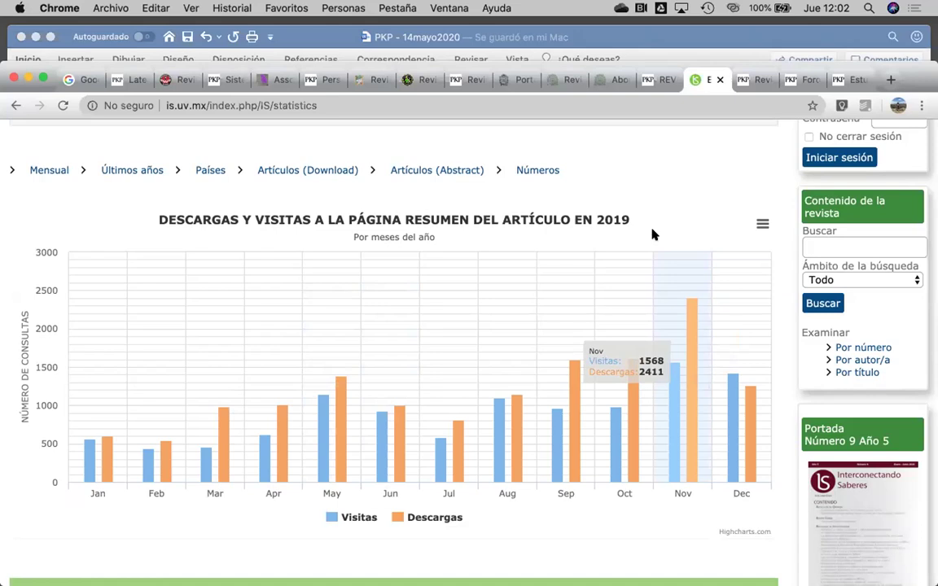
scroll(647, 217, "up", 5)
scroll(647, 213, "up", 2)
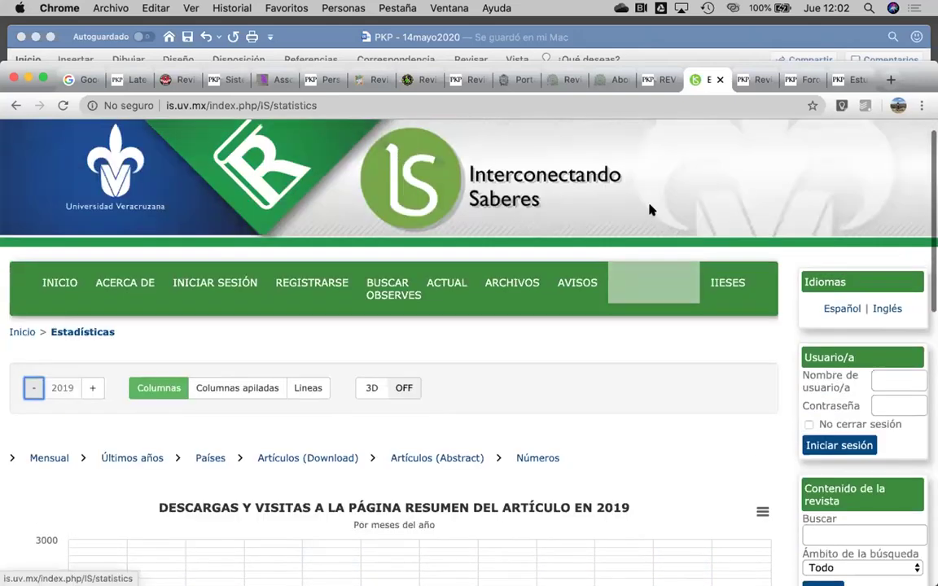
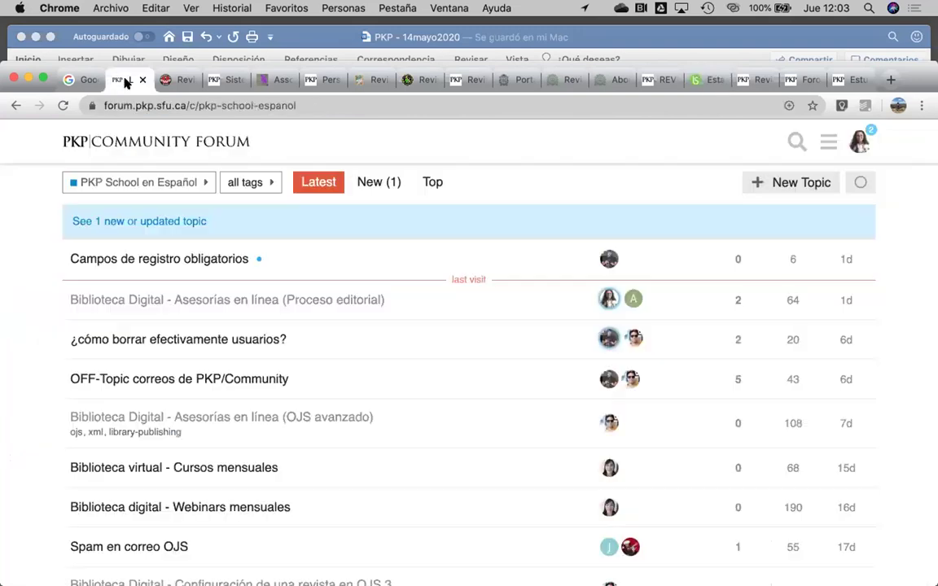
Find and open the "Cursos de Certificación en OJS 3" topic in the PKP forum's PKP School en Español category
left_click(117, 78)
scroll(245, 394, "down", 5)
scroll(245, 393, "down", 3)
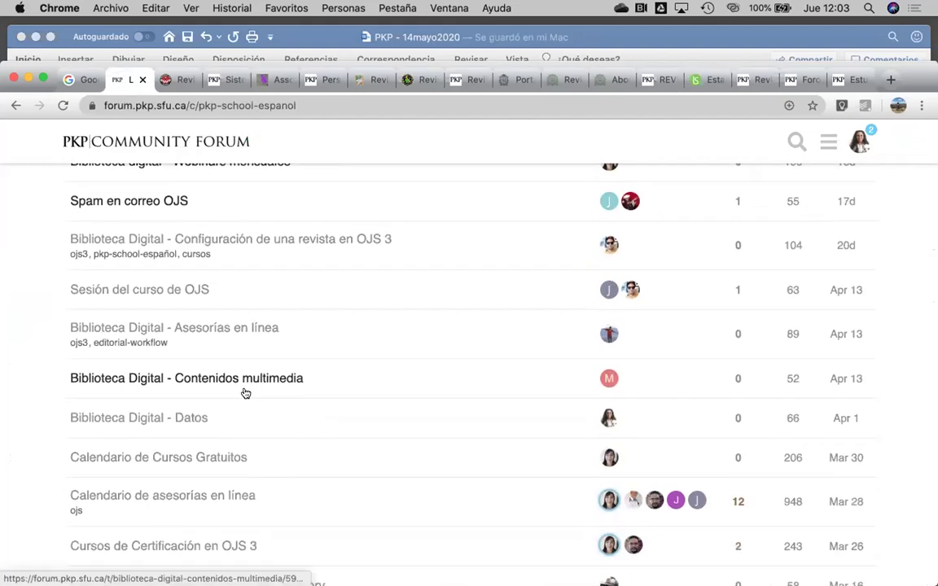
scroll(245, 393, "down", 3)
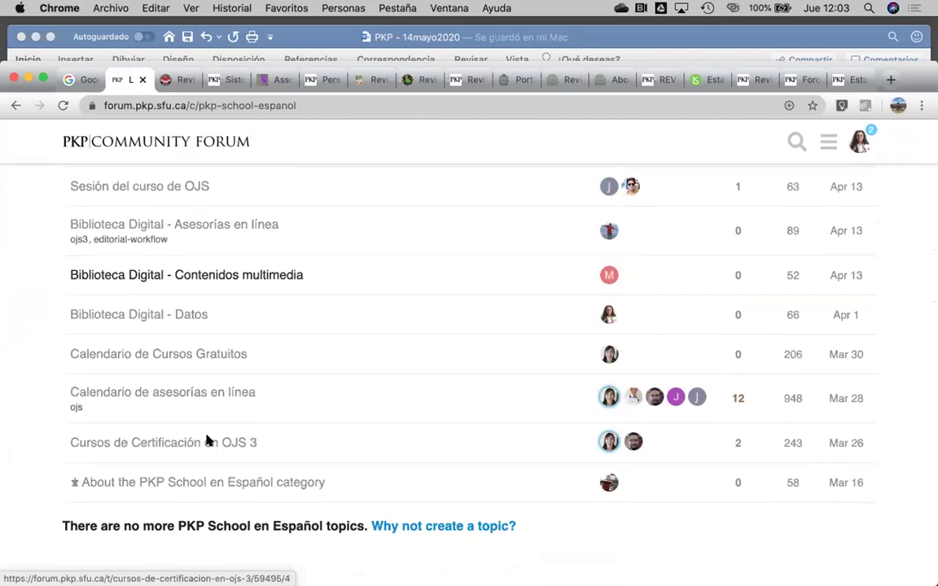
left_click(208, 440)
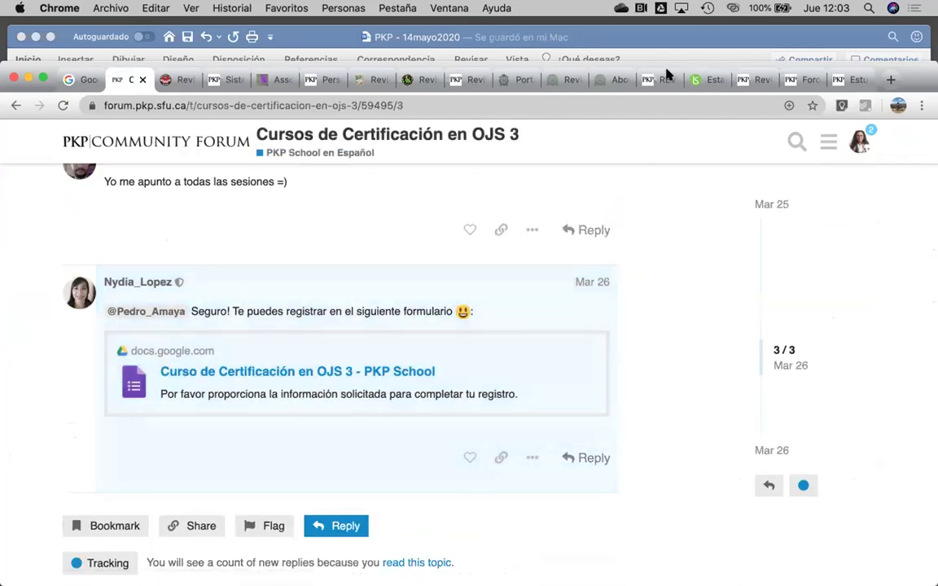
Examine the June and July 2020 session calendars for both OJS 3 certification courses in the forum topic
scroll(438, 418, "down", 1)
scroll(437, 417, "up", 10)
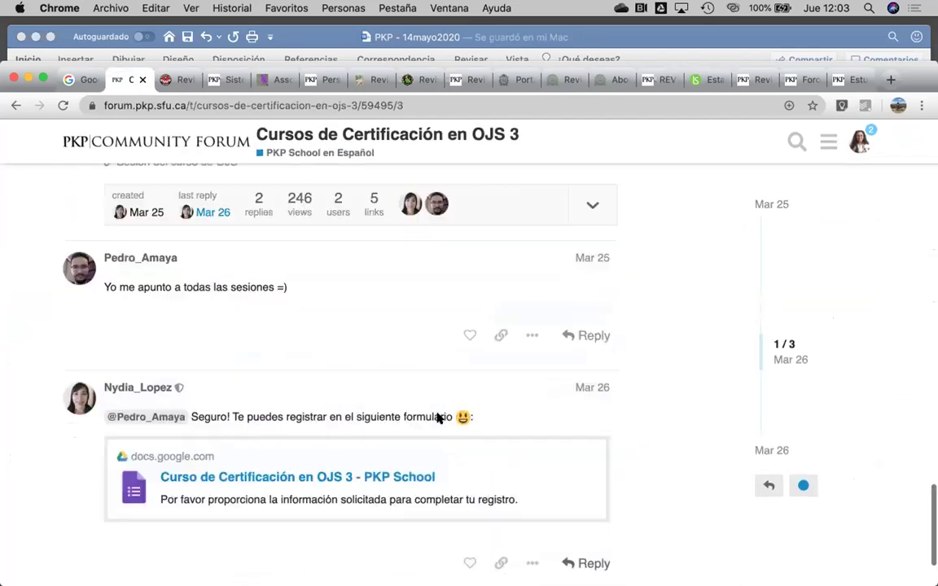
scroll(437, 413, "up", 10)
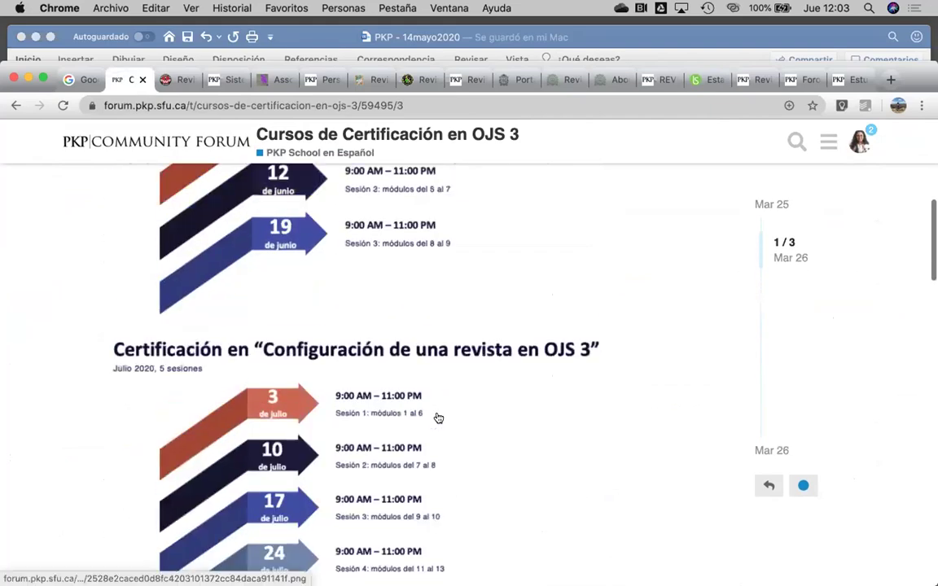
scroll(437, 418, "down", 5)
scroll(438, 417, "down", 1)
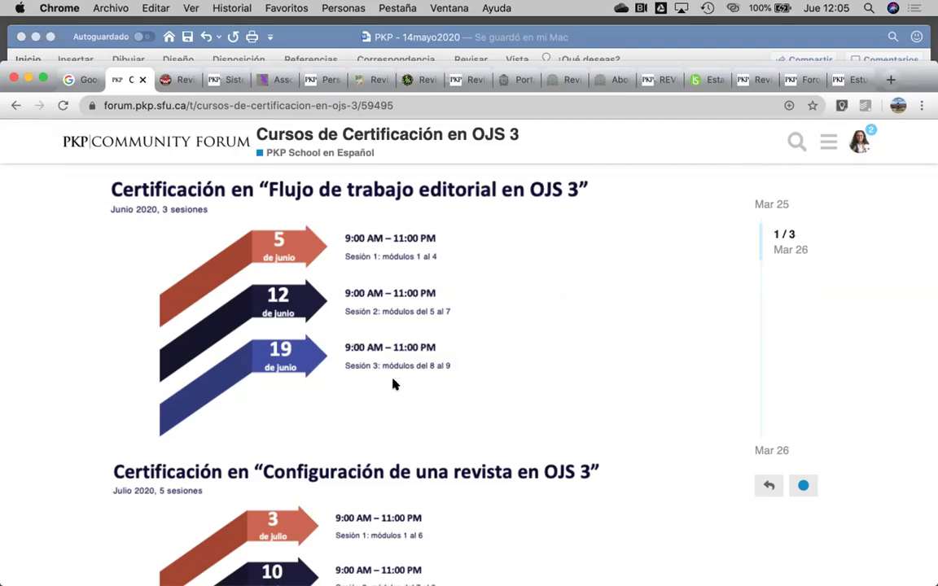
scroll(394, 384, "down", 5)
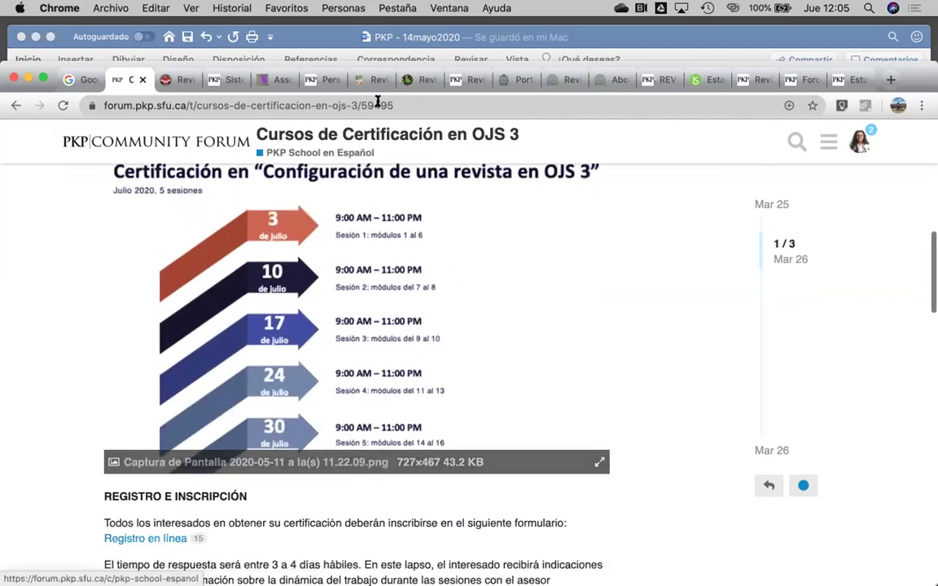
Select the forum topic's web address and read its registration and workflow instructions below the calendars
left_click(378, 103)
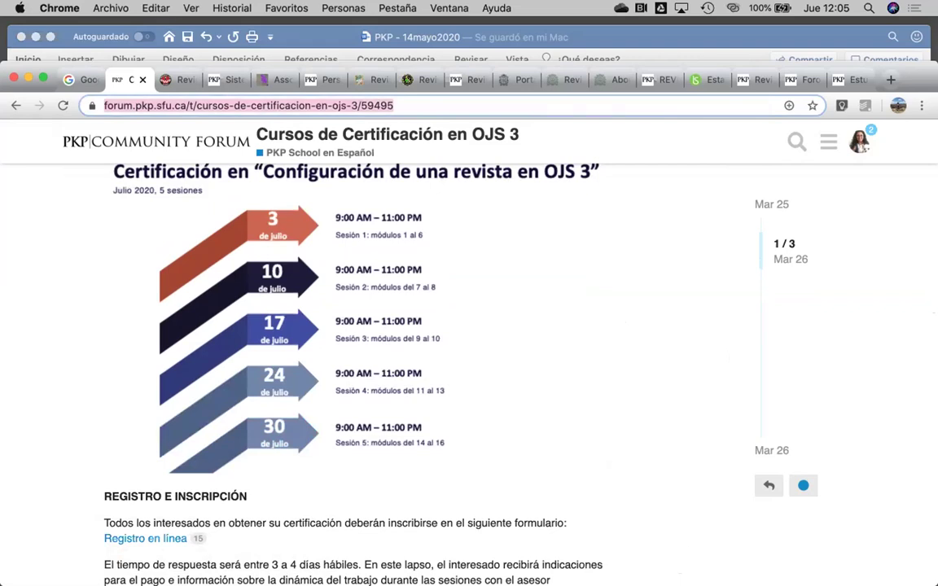
scroll(470, 444, "down", 5)
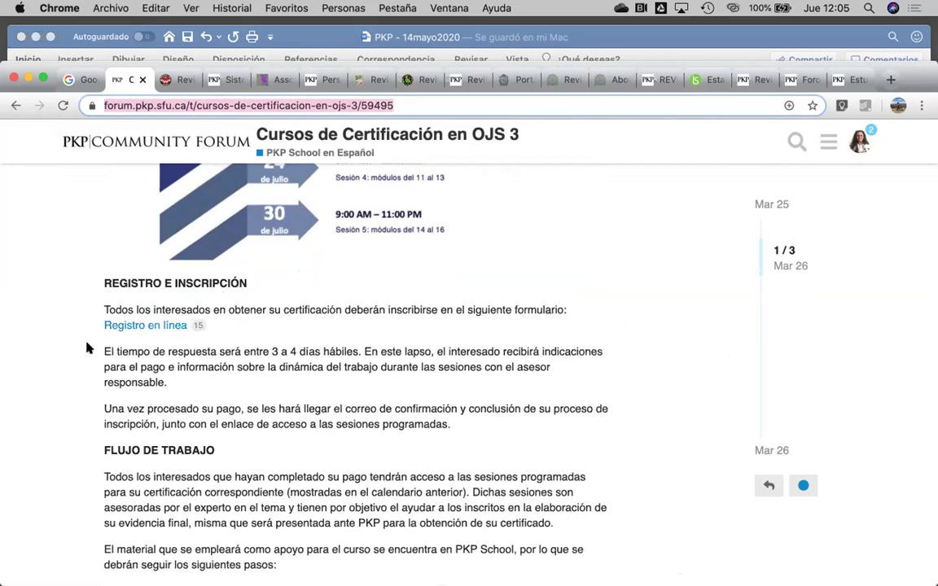
left_click(76, 304)
scroll(241, 373, "down", 4)
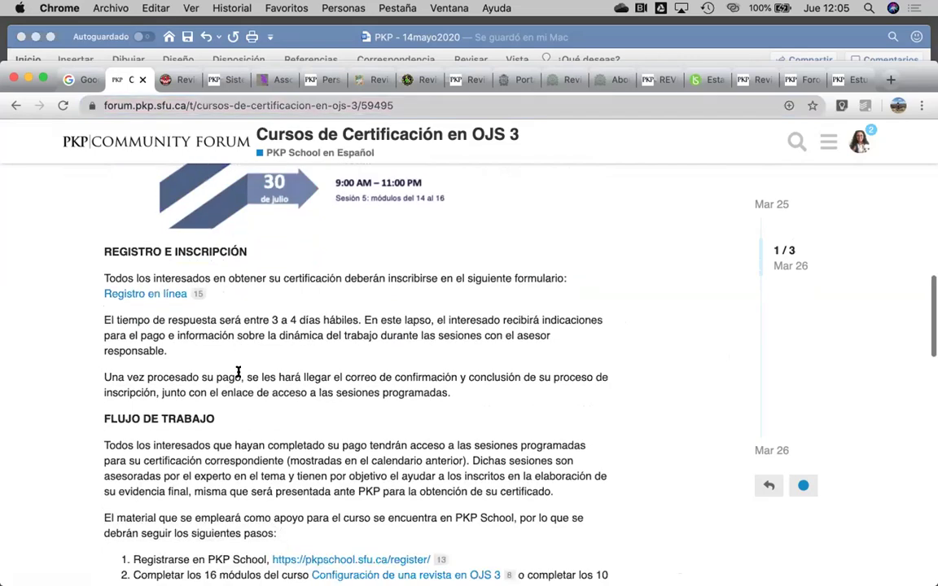
scroll(238, 372, "down", 1)
scroll(239, 374, "up", 12)
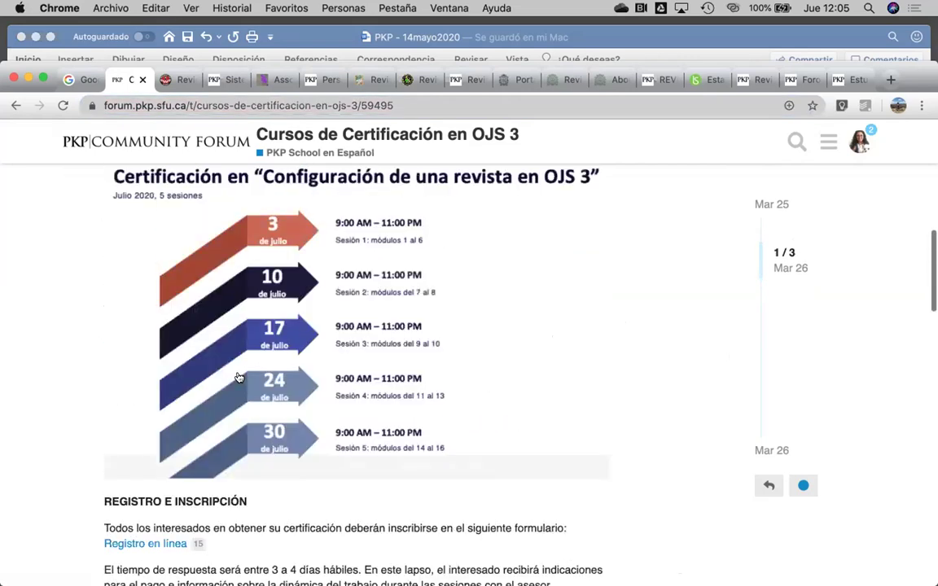
scroll(239, 376, "up", 6)
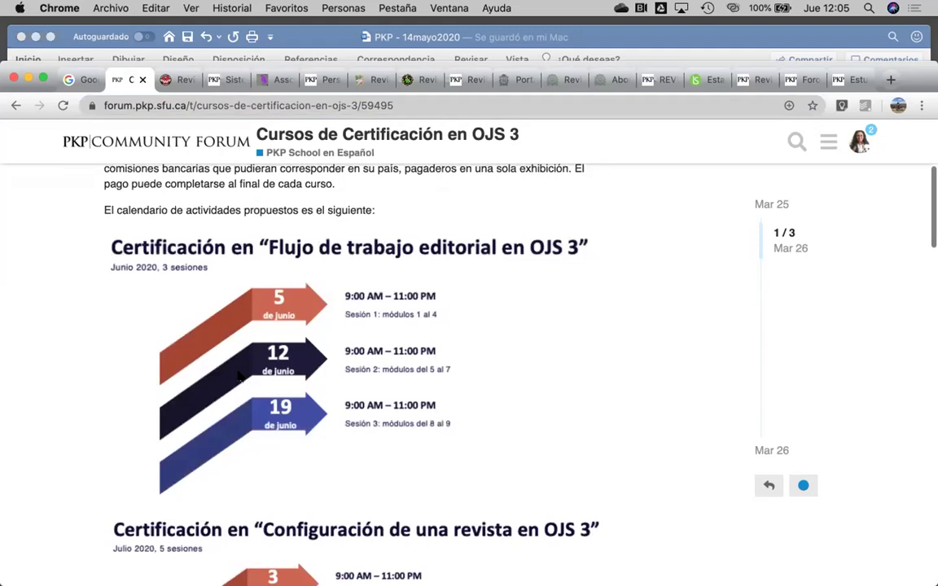
scroll(239, 374, "down", 15)
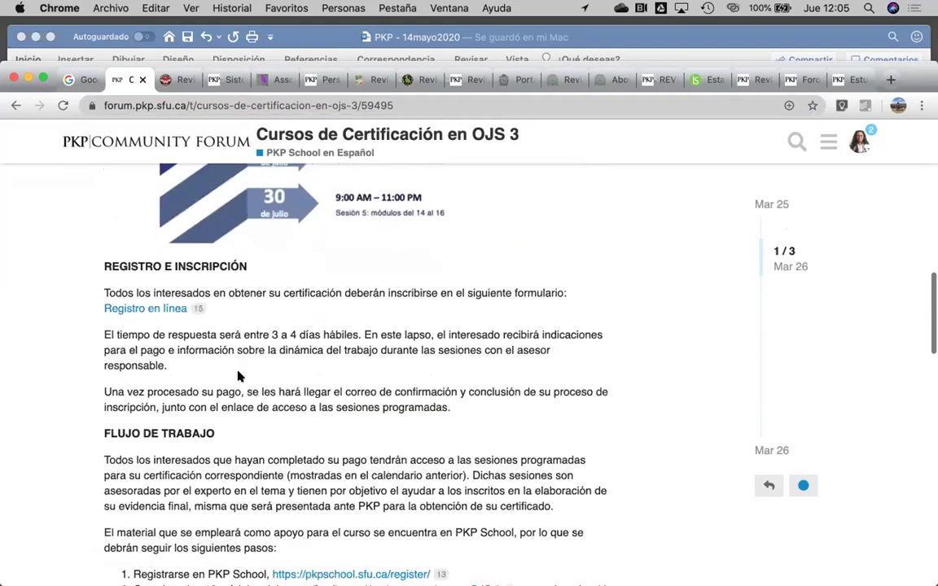
scroll(309, 411, "down", 4)
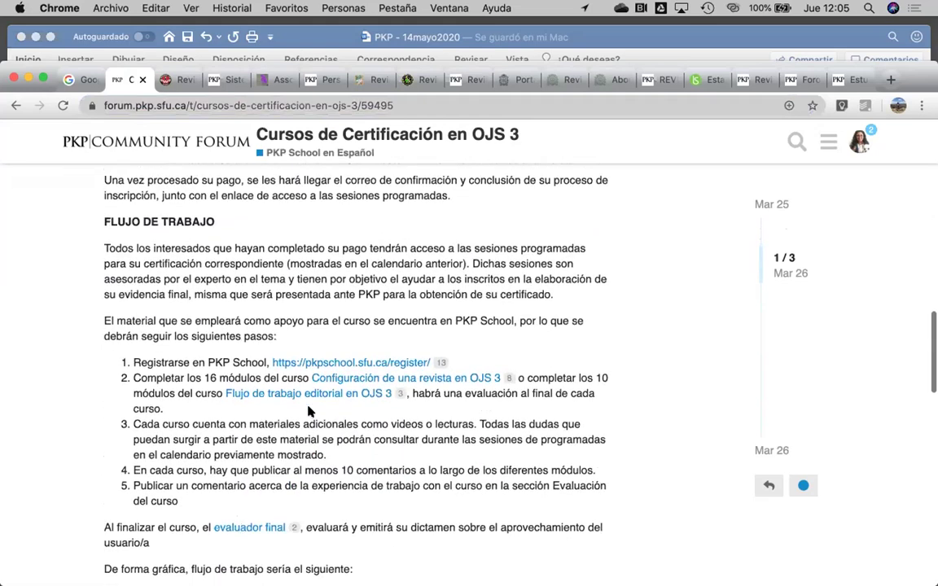
Review the certification post from its course list and costs through the workflow diagram to the contact and licence details
scroll(309, 411, "up", 18)
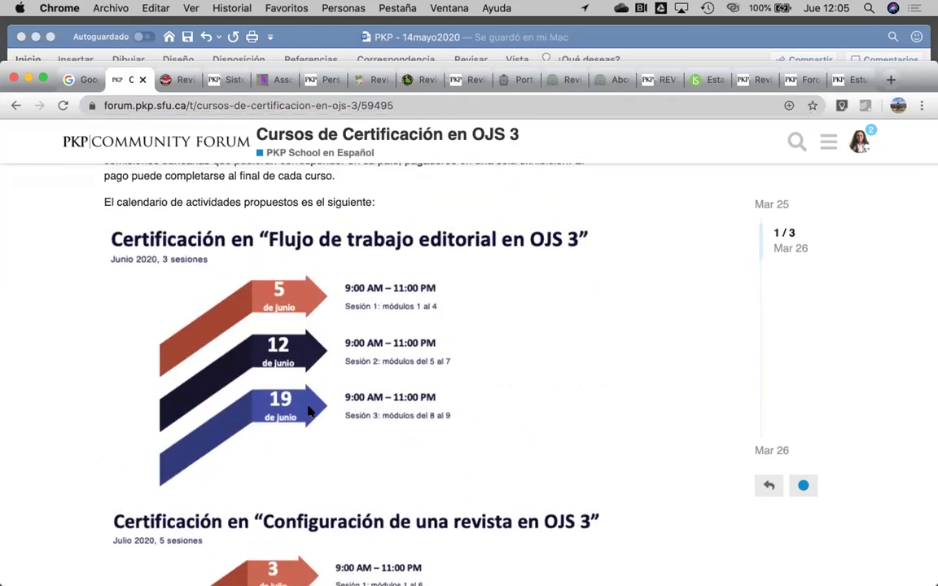
scroll(309, 411, "up", 5)
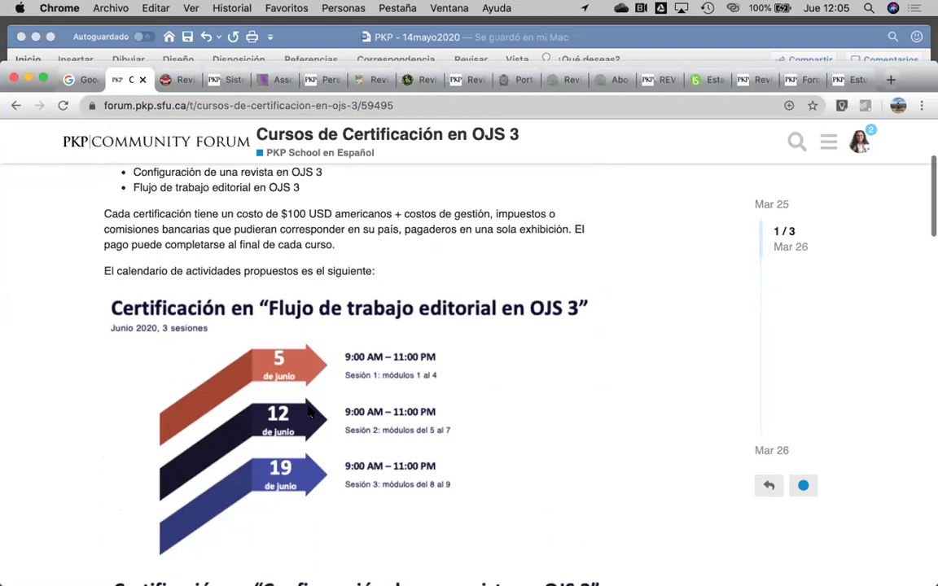
scroll(310, 411, "up", 1)
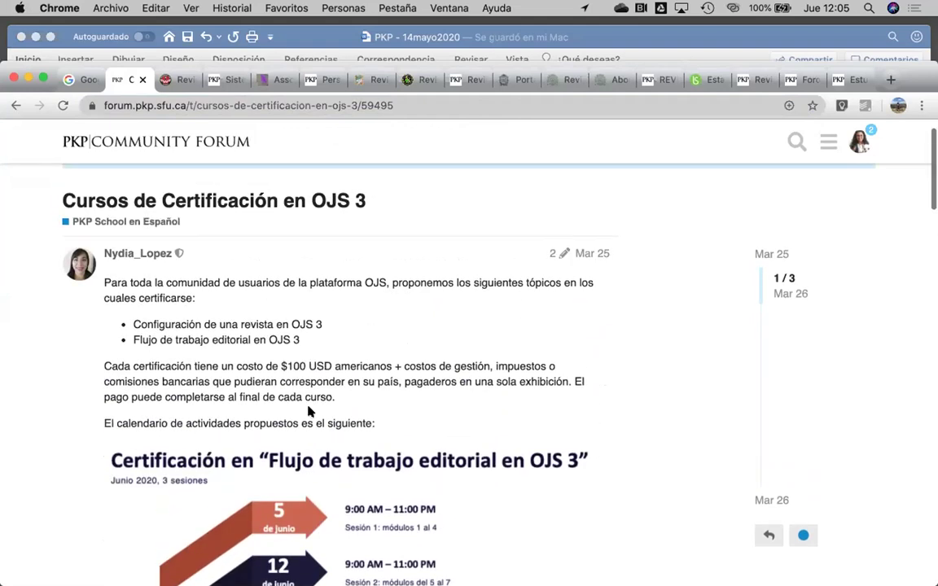
scroll(309, 411, "down", 10)
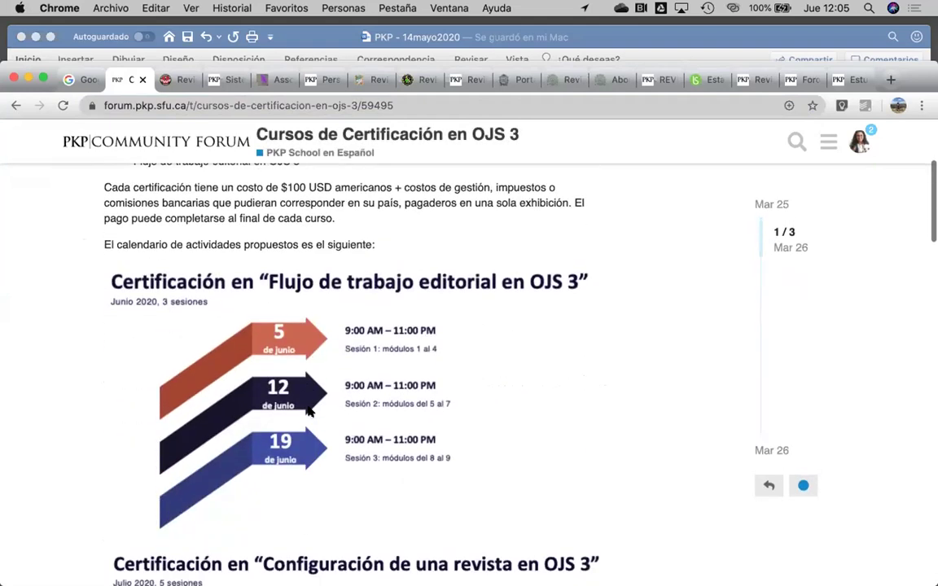
scroll(307, 413, "down", 11)
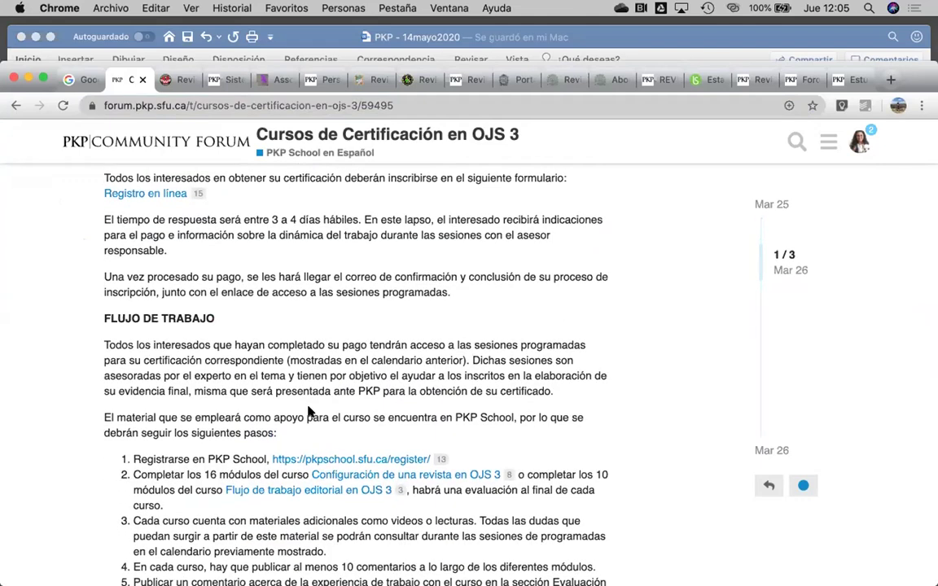
scroll(308, 412, "up", 20)
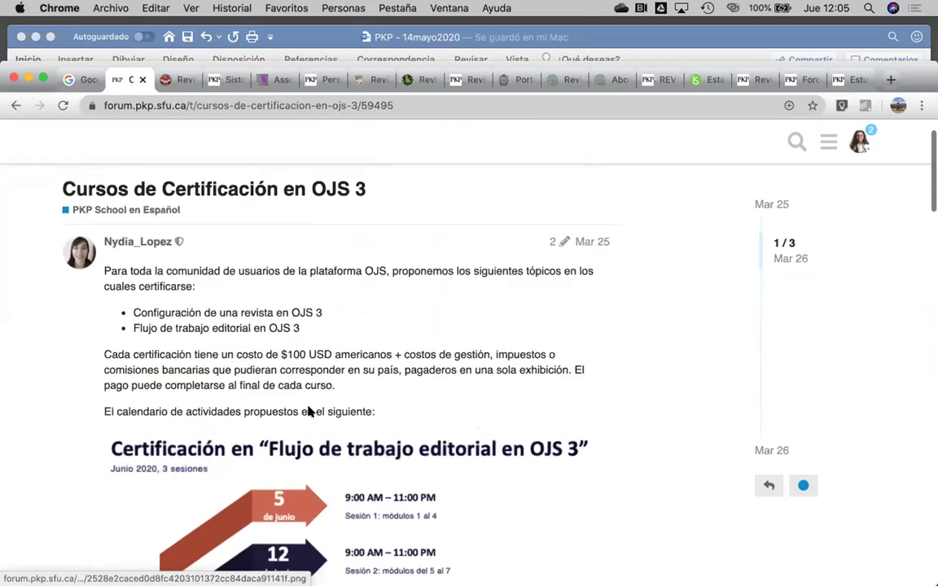
scroll(308, 412, "down", 20)
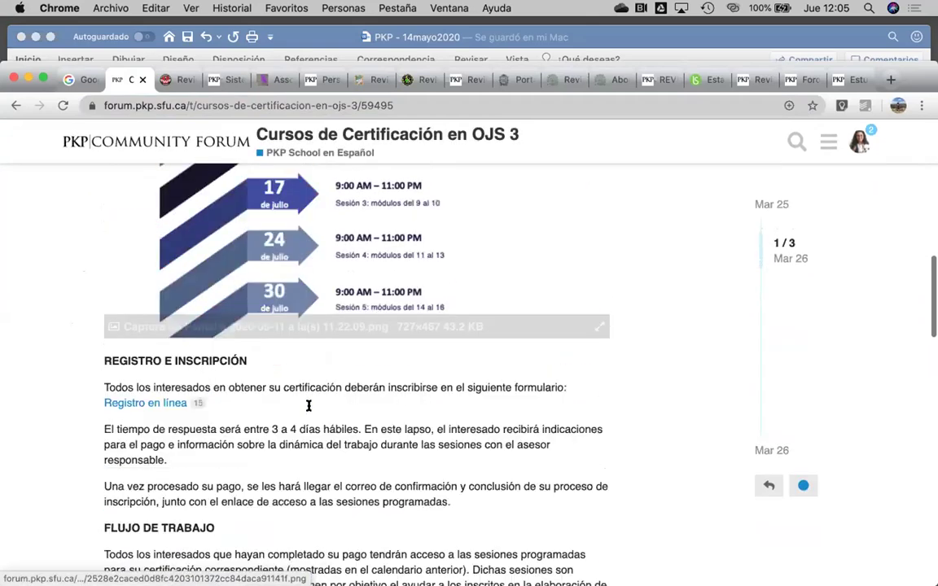
scroll(309, 406, "down", 20)
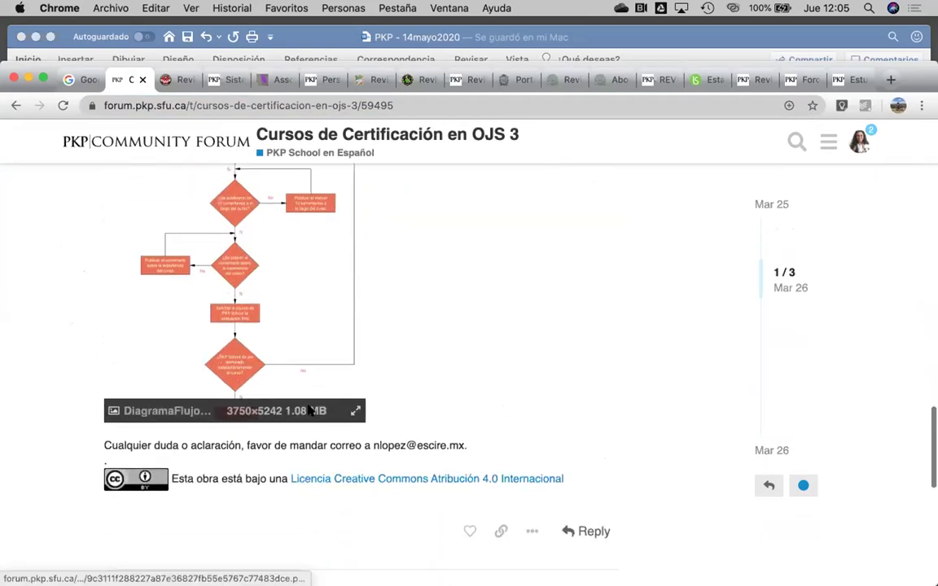
scroll(307, 410, "down", 6)
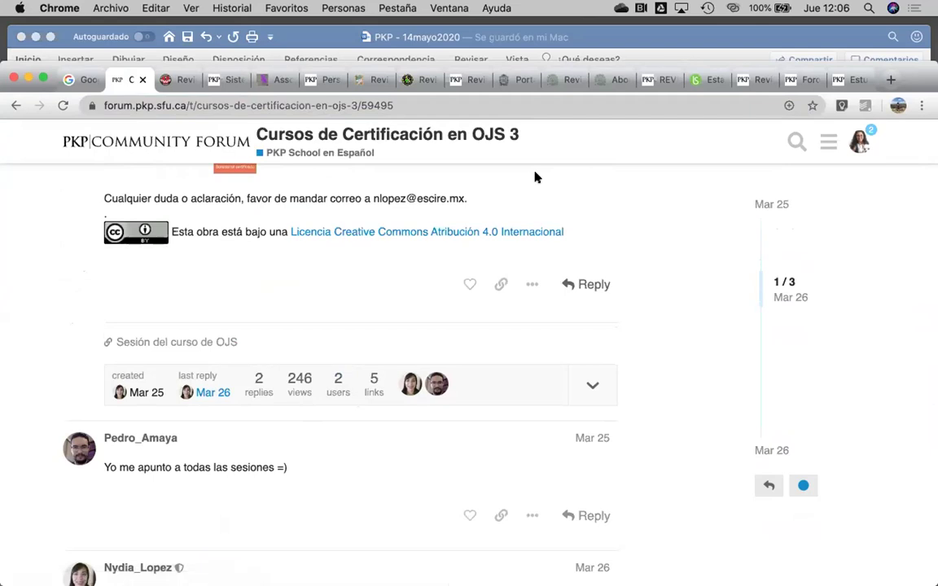
Switch to the Word document PKP - 14mayo2020 and review the participants' numbered questions, returning to question 1
key("super+Tab")
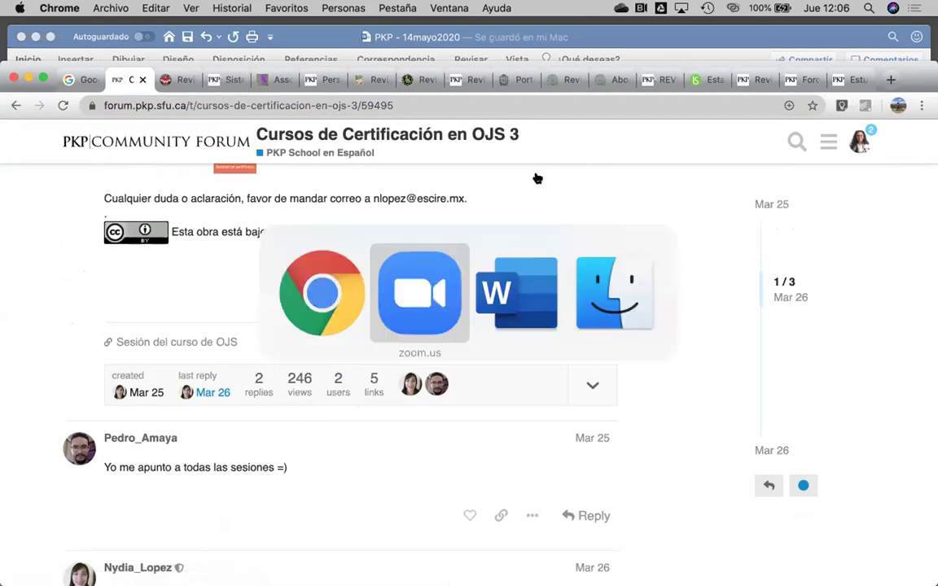
key("super+Tab")
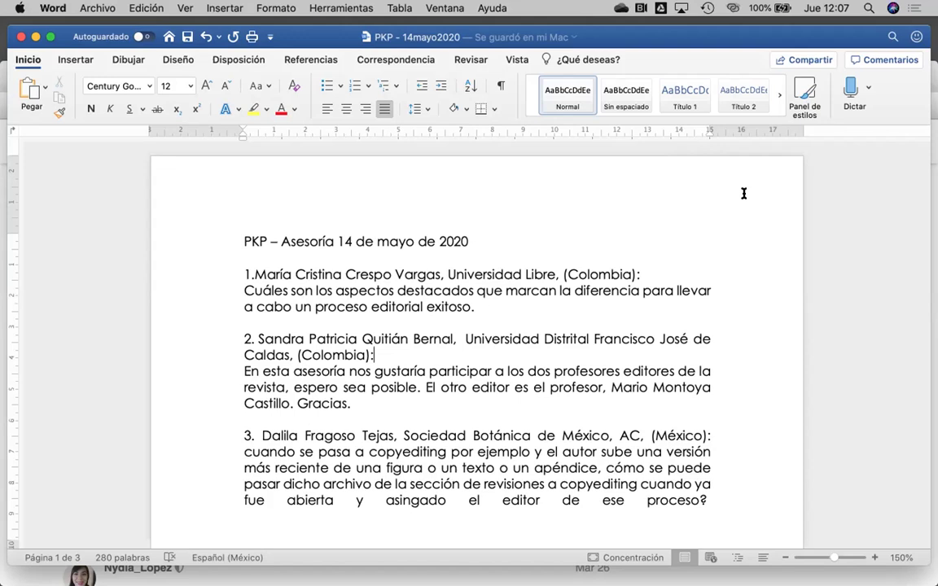
scroll(431, 318, "down", 5)
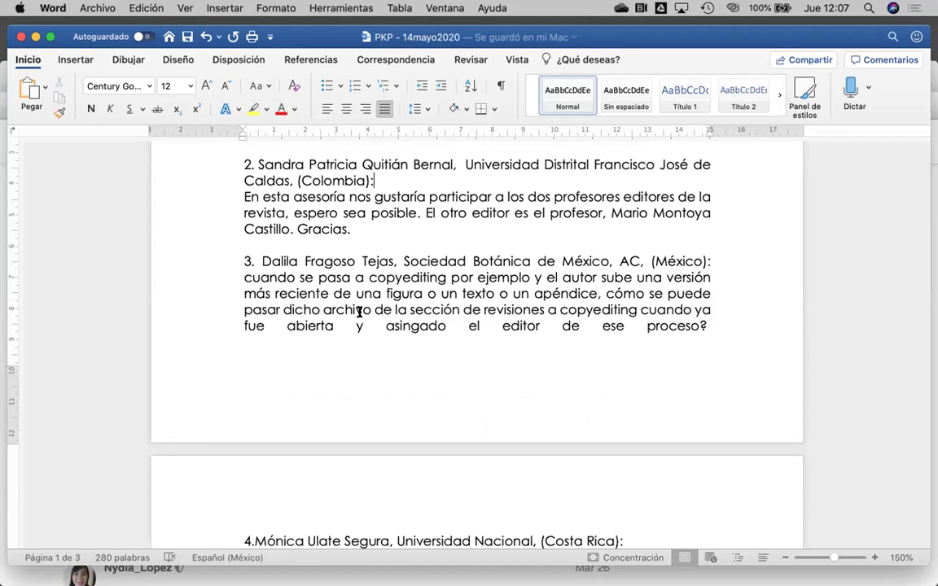
scroll(359, 312, "down", 7)
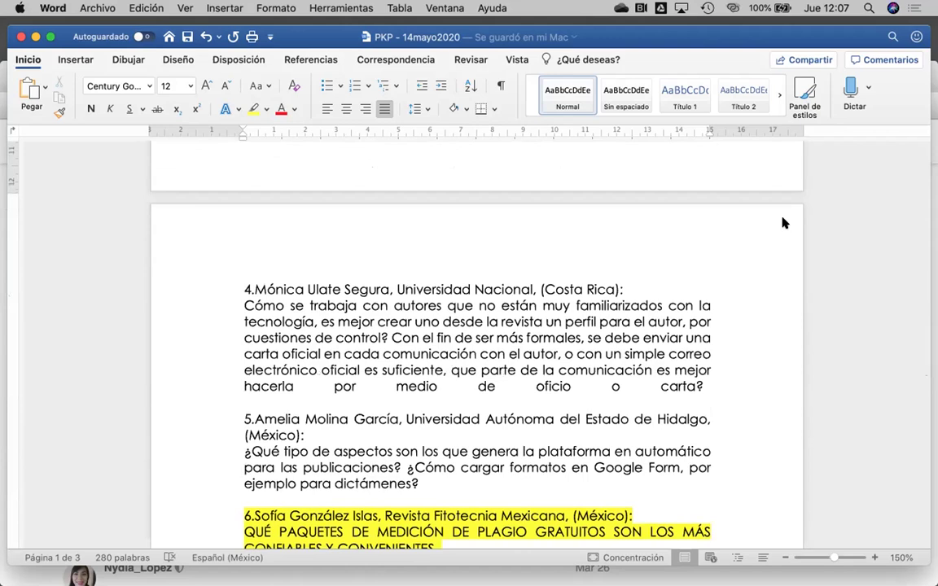
scroll(383, 313, "down", 1)
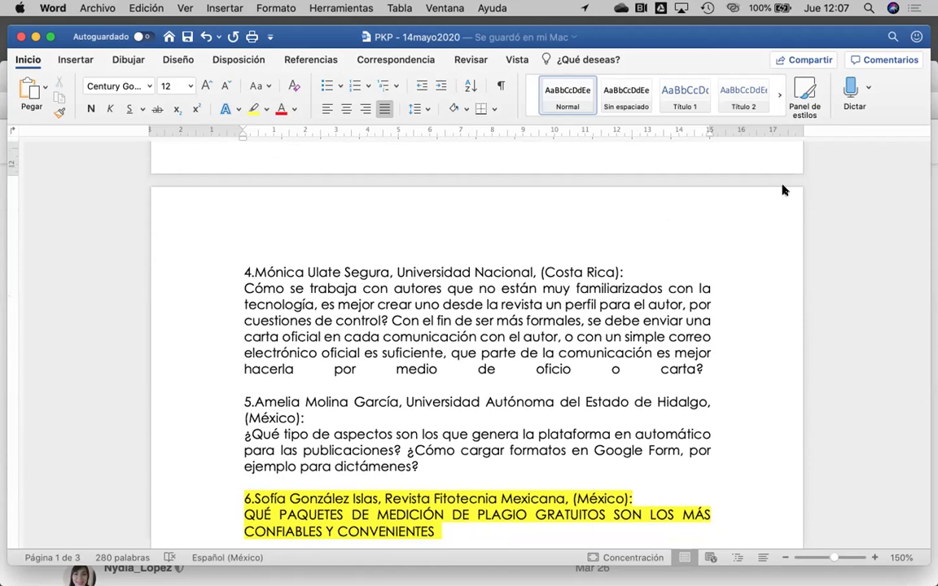
left_click(465, 277)
scroll(465, 276, "up", 10)
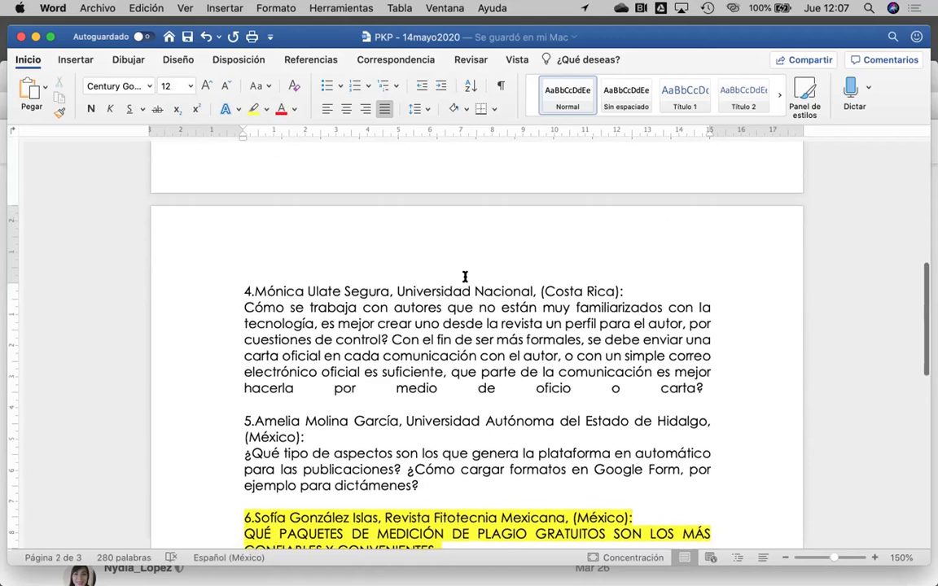
scroll(466, 277, "down", 1)
left_click(432, 257)
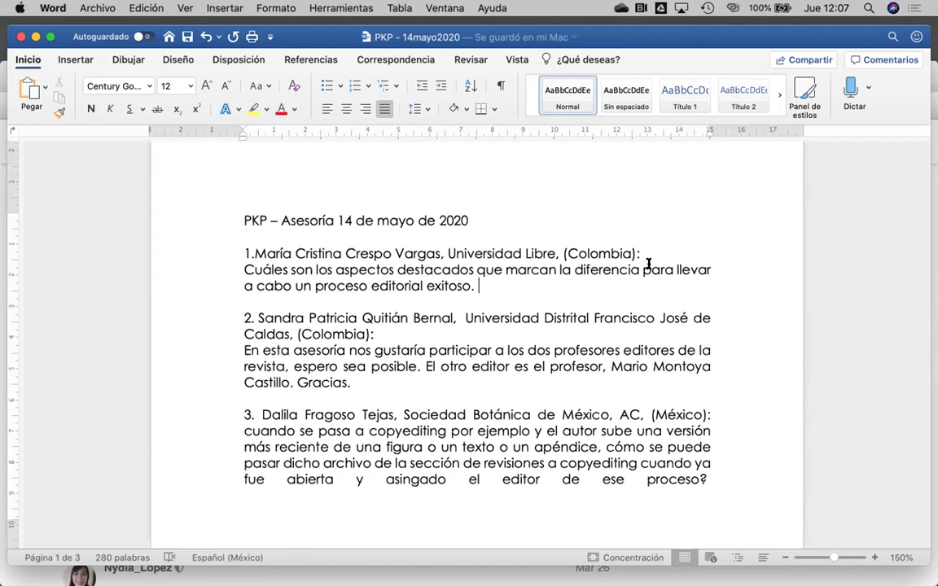
Switch to Chrome and search Google for "repositorio universidad de buenos aires" in a new tab
key("super+Tab")
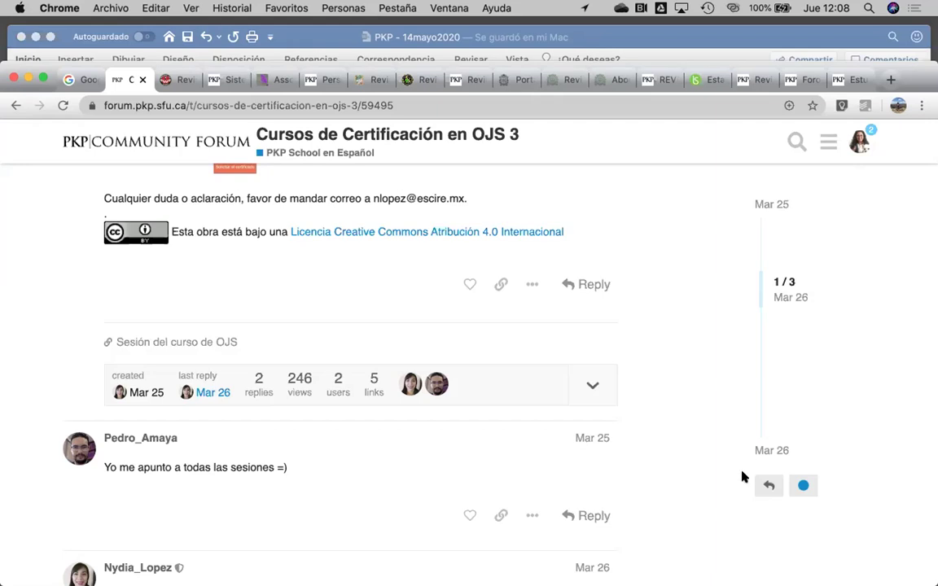
key("XF86AudioRaiseVolume")
key("XF86AudioRaiseVolume")
key("XF86AudioRaiseVolume")
left_click(890, 81)
type("r")
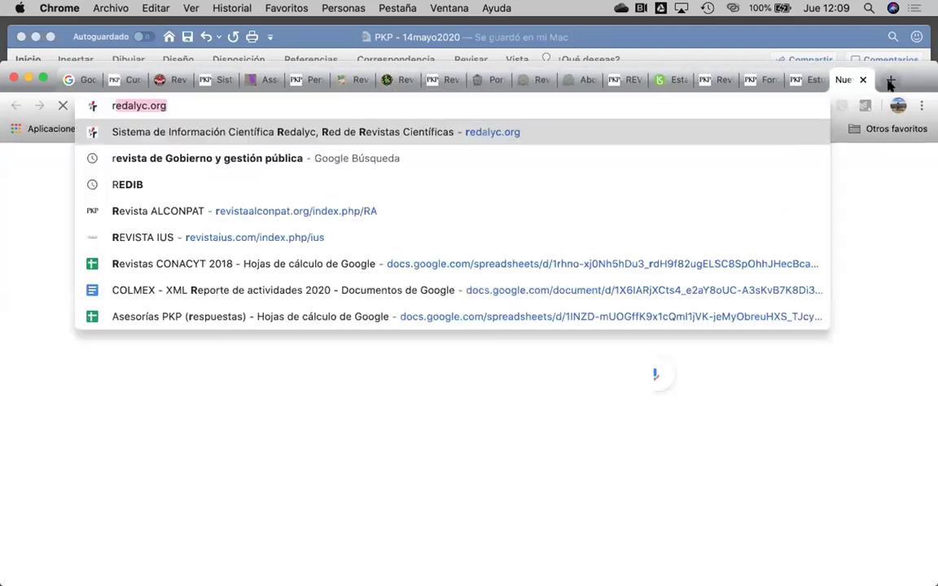
type("epositorio uni")
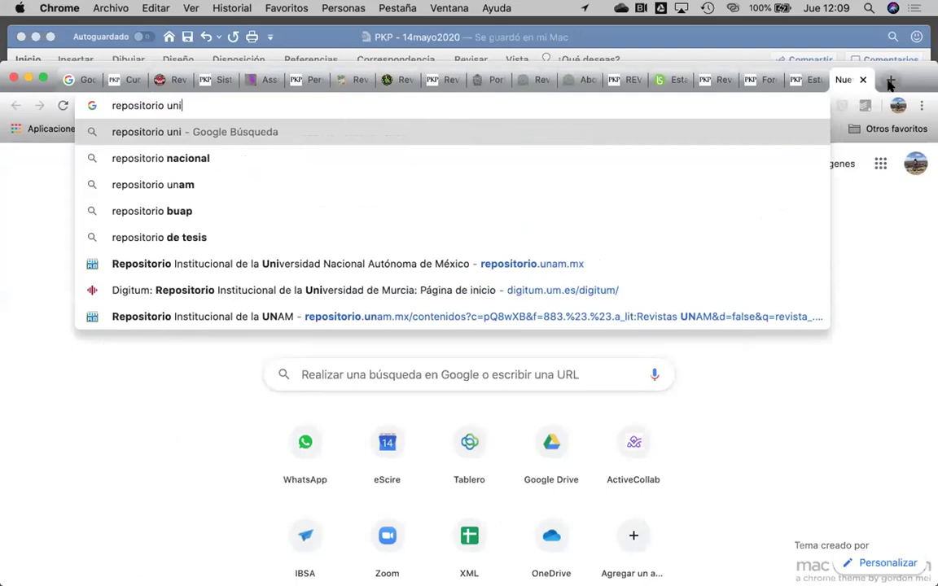
type("versidad de buenos aires")
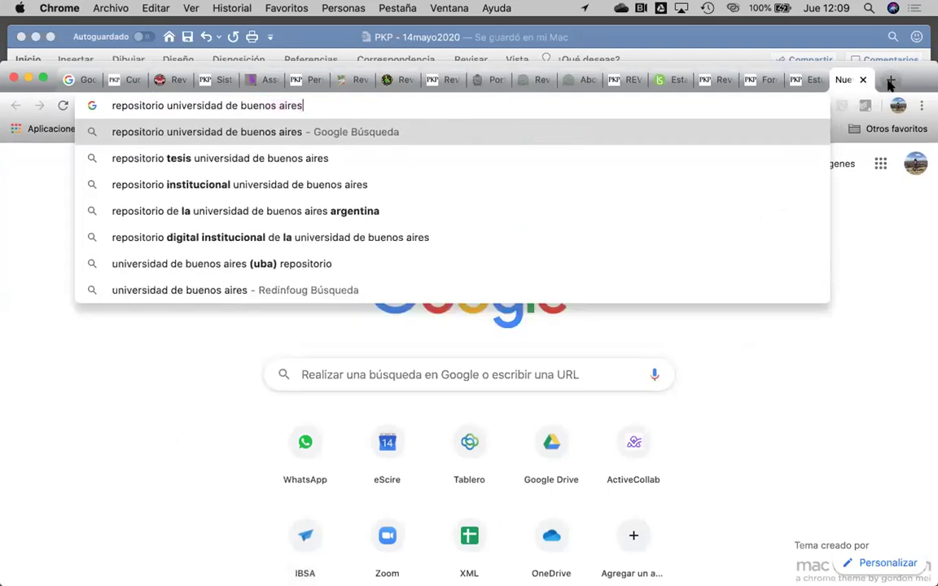
key("Return")
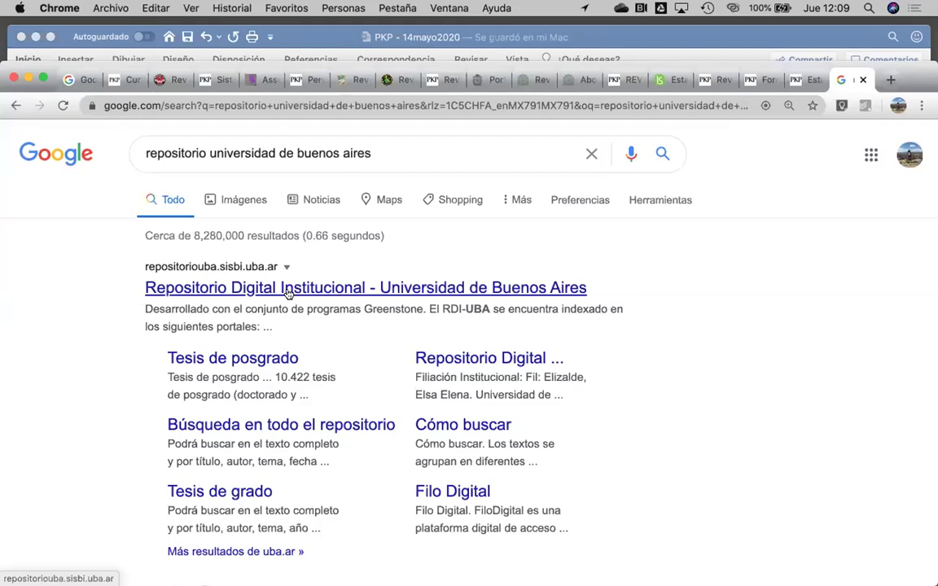
Open the Repositorio Digital Institucional of the Universidad de Buenos Aires and examine its contributing institutions and news
left_click(287, 291)
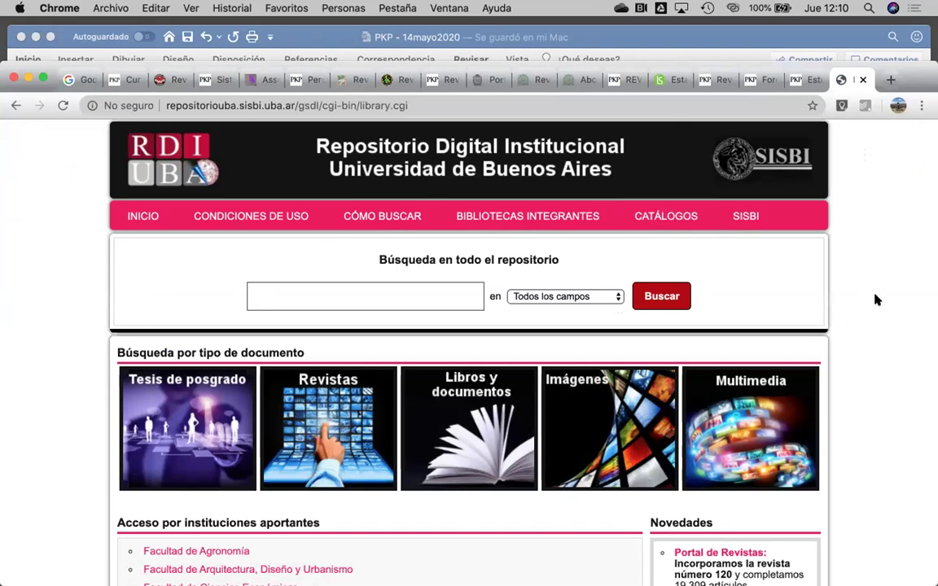
scroll(877, 301, "down", 5)
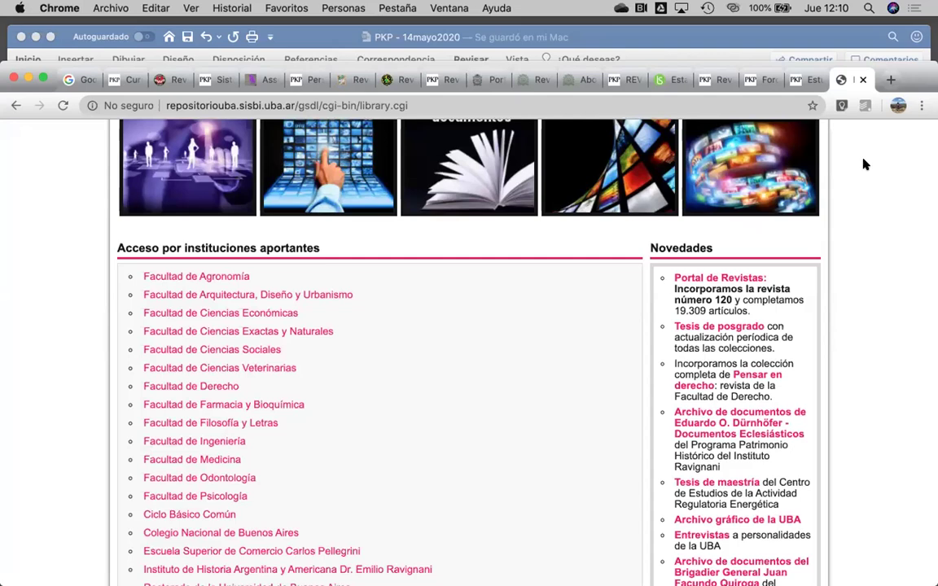
Open a new browser tab beside the Universidad de Buenos Aires repository
left_click(888, 82)
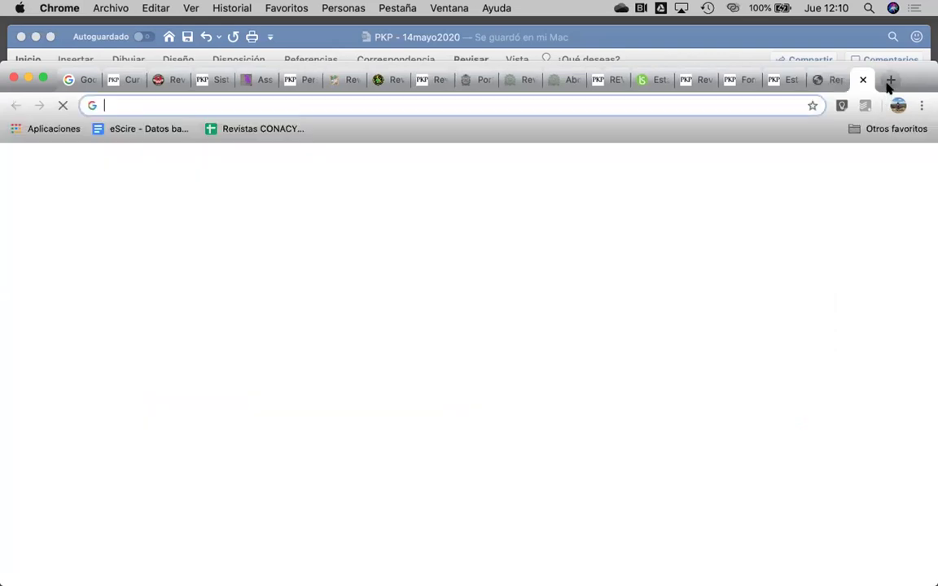
type("bidi")
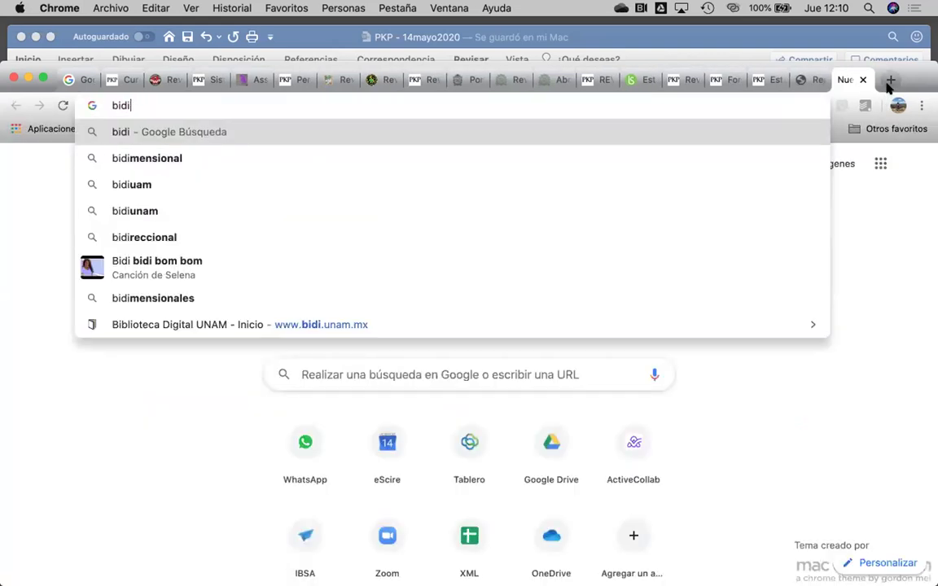
key("Down")
key("Down")
key("Down")
key("Down")
key("Down")
key("Down")
key("Down")
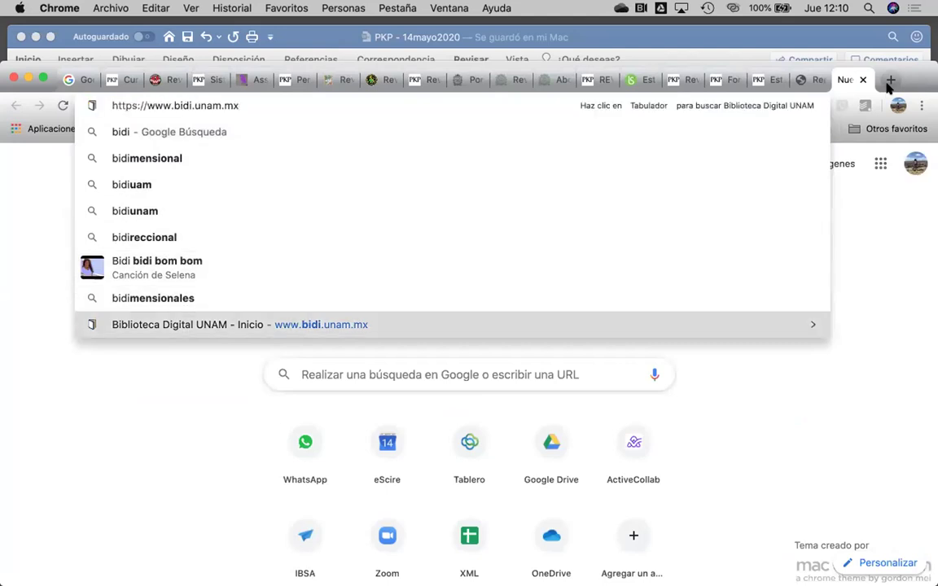
Load the Repositorio Institucional UNAM at repositorio.unam.mx in the new tab
key("super+a")
type("repos")
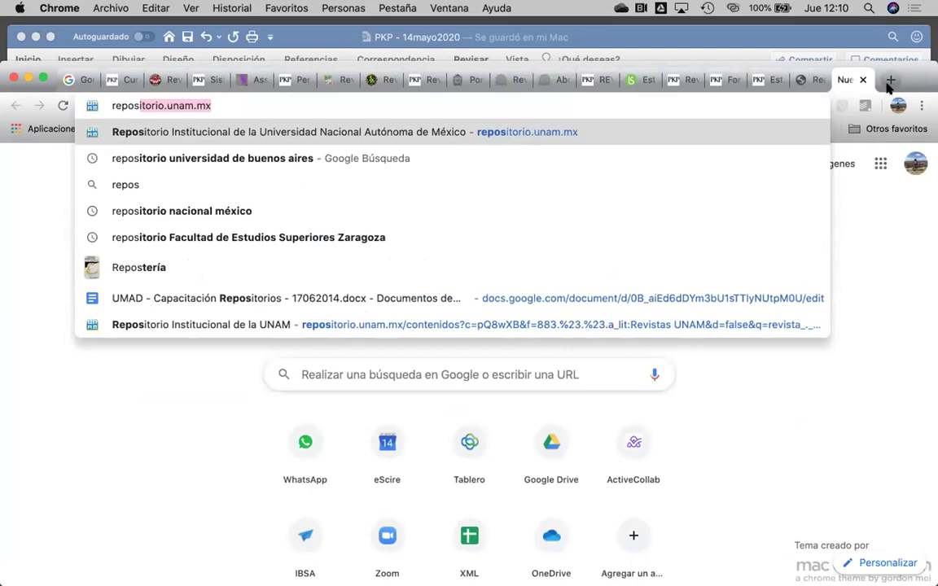
key("Return")
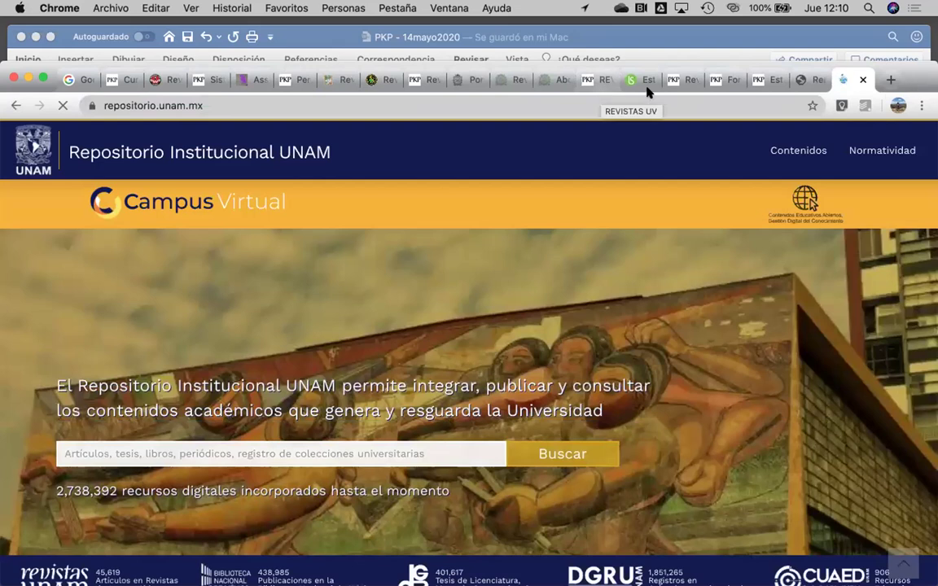
Return to the Universidad de Buenos Aires repository and examine its search, document types, contributing institutions and Sobre este Repositorio section
left_click(805, 79)
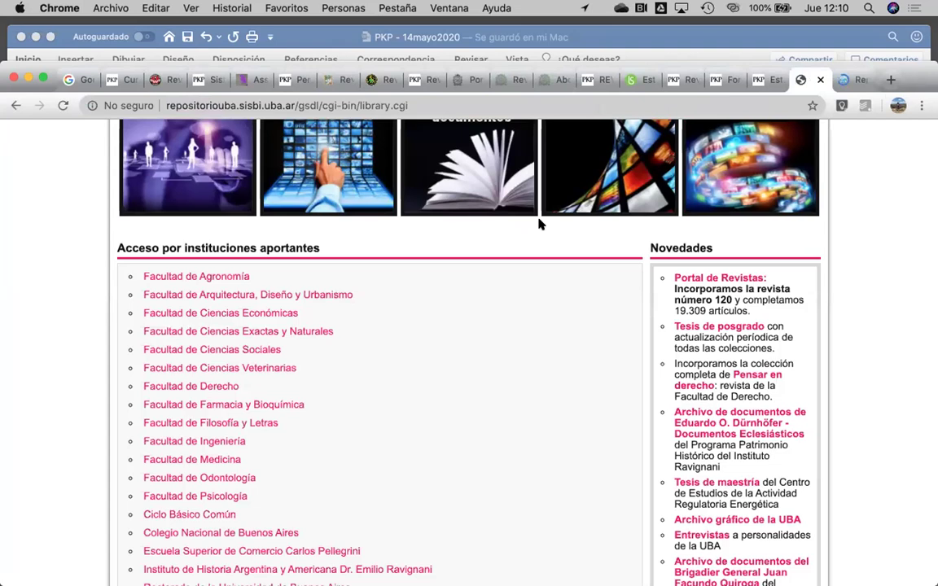
scroll(474, 295, "up", 5)
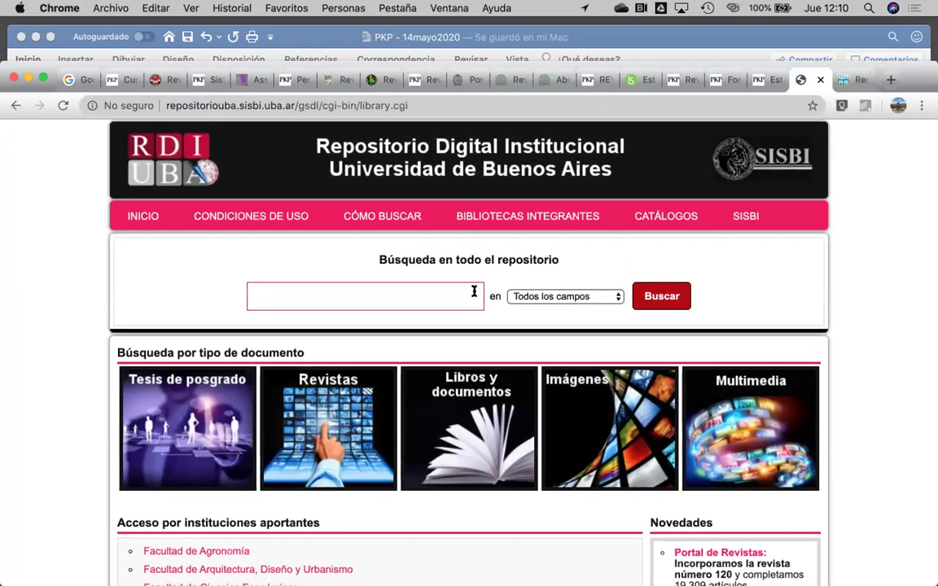
scroll(474, 291, "down", 5)
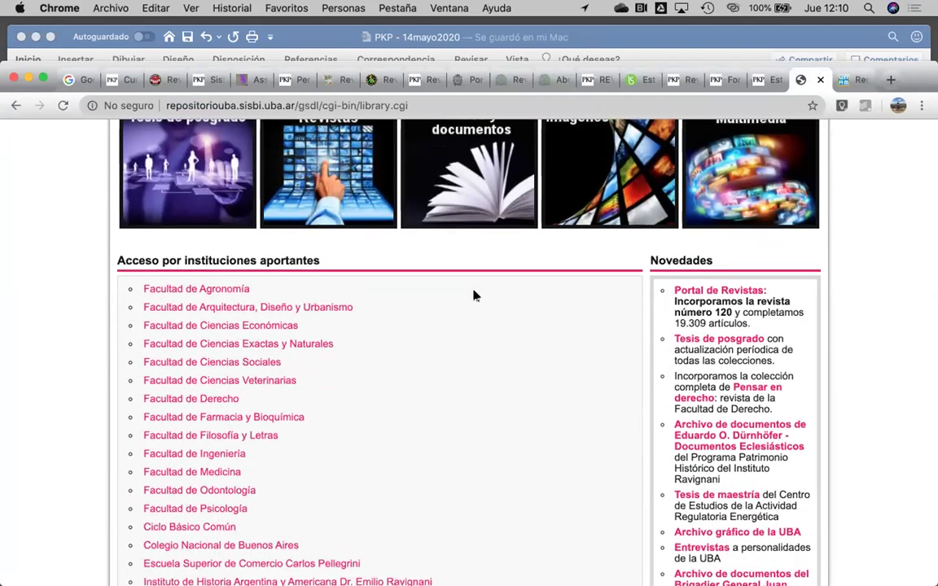
scroll(474, 293, "up", 5)
left_click(474, 293)
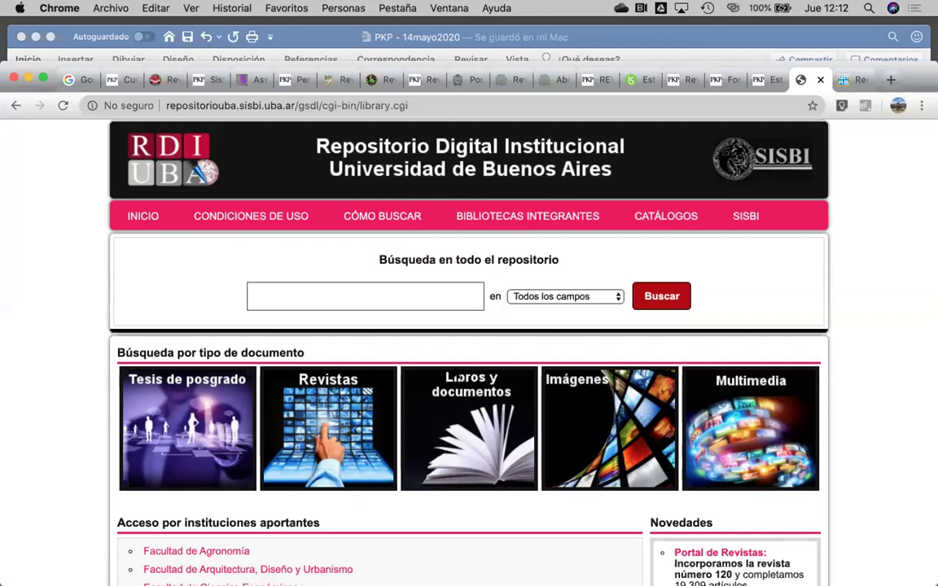
scroll(450, 390, "down", 3)
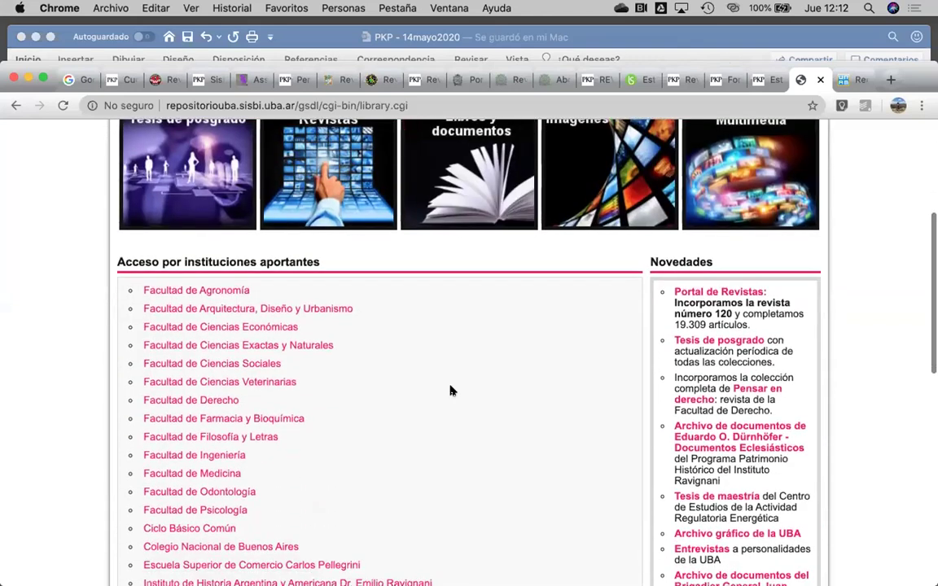
scroll(450, 391, "down", 3)
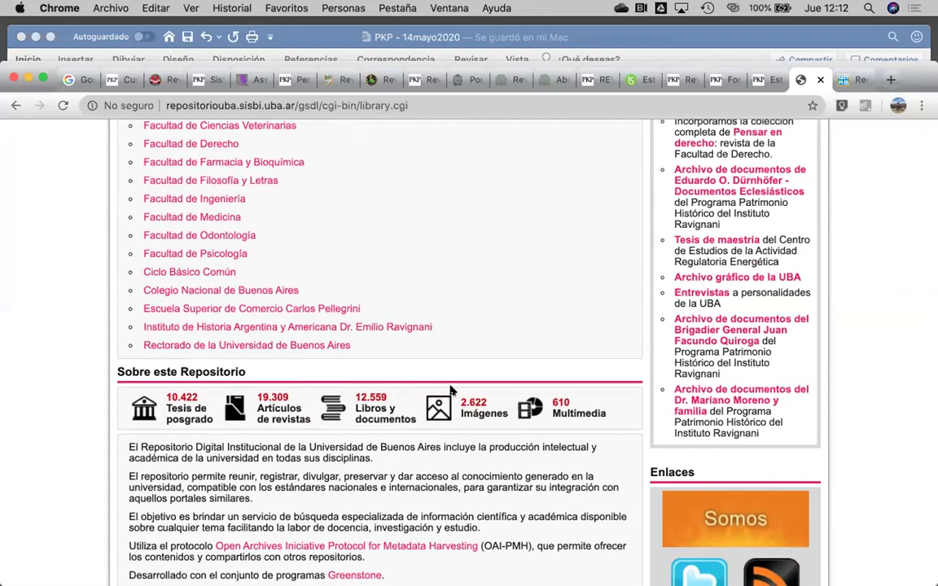
scroll(450, 390, "up", 2)
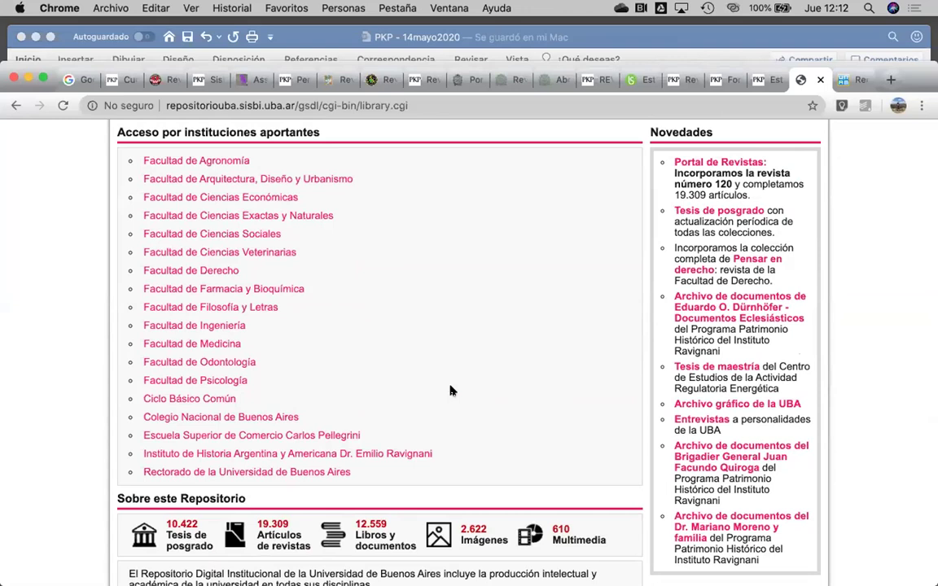
scroll(450, 391, "up", 5)
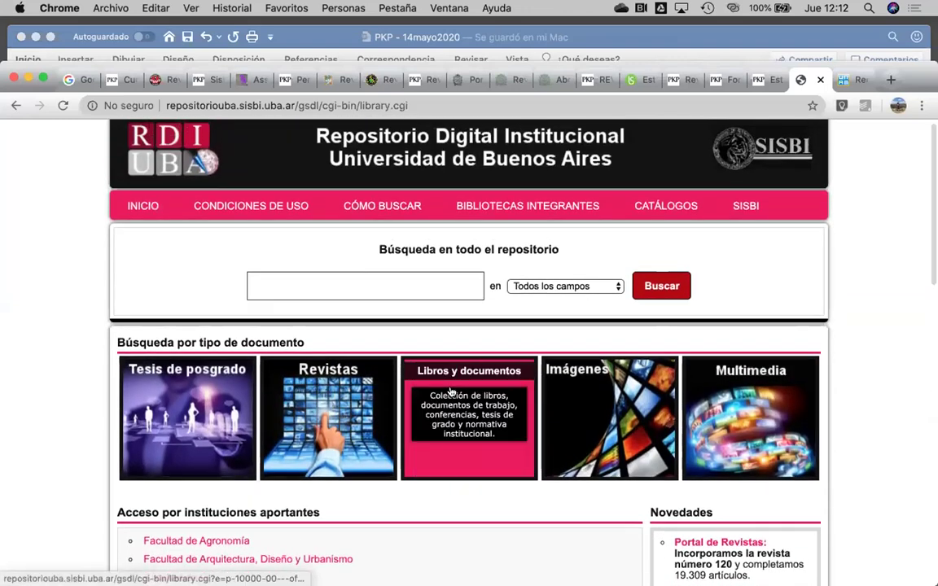
scroll(450, 391, "up", 1)
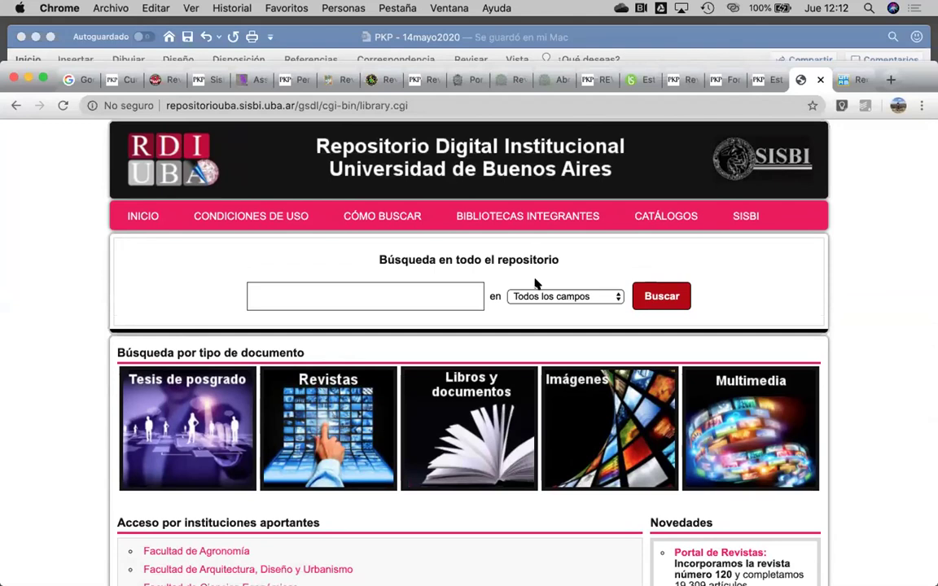
scroll(535, 283, "down", 3)
scroll(535, 283, "up", 3)
Return to the Repositorio Institucional UNAM and examine its home page, source collections and content indexes
left_click(846, 81)
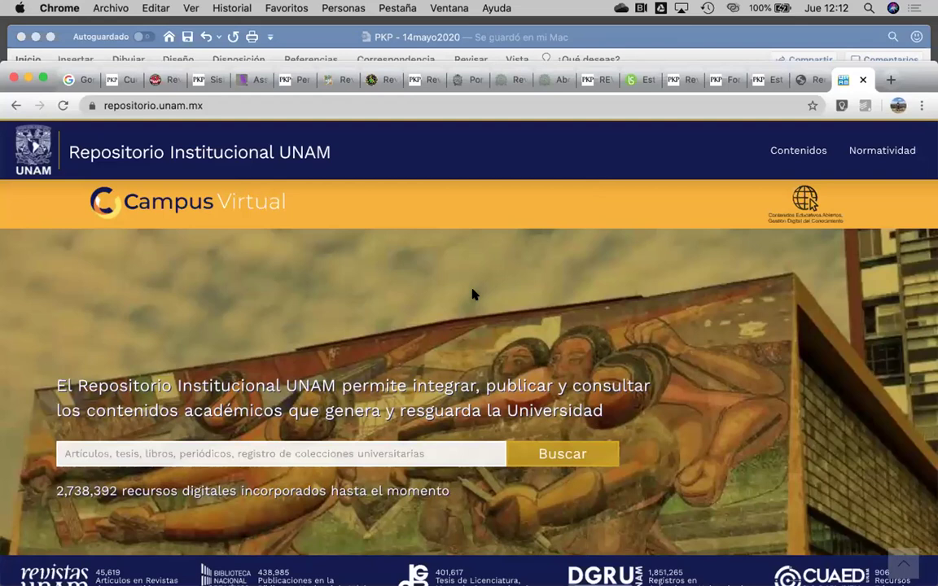
scroll(472, 294, "down", 5)
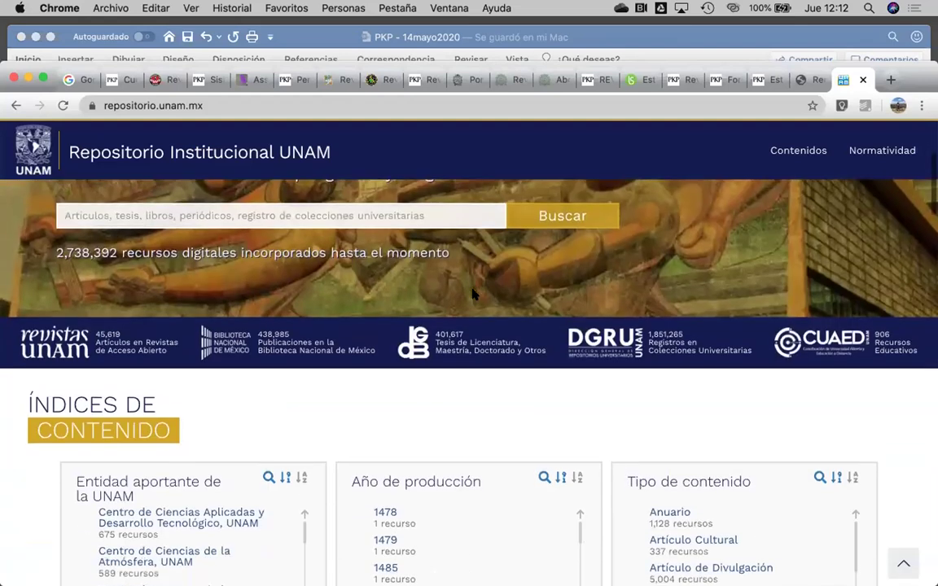
scroll(472, 294, "up", 5)
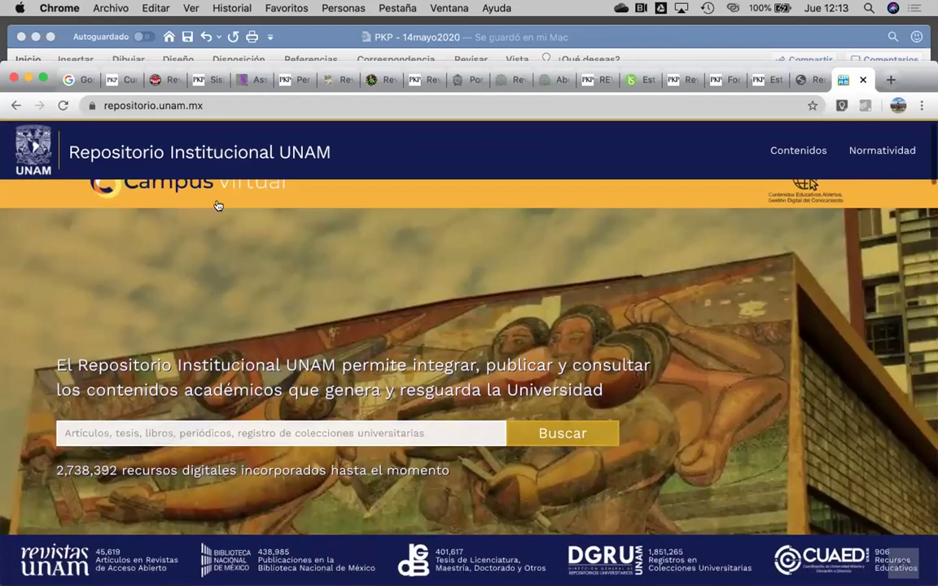
scroll(217, 206, "down", 5)
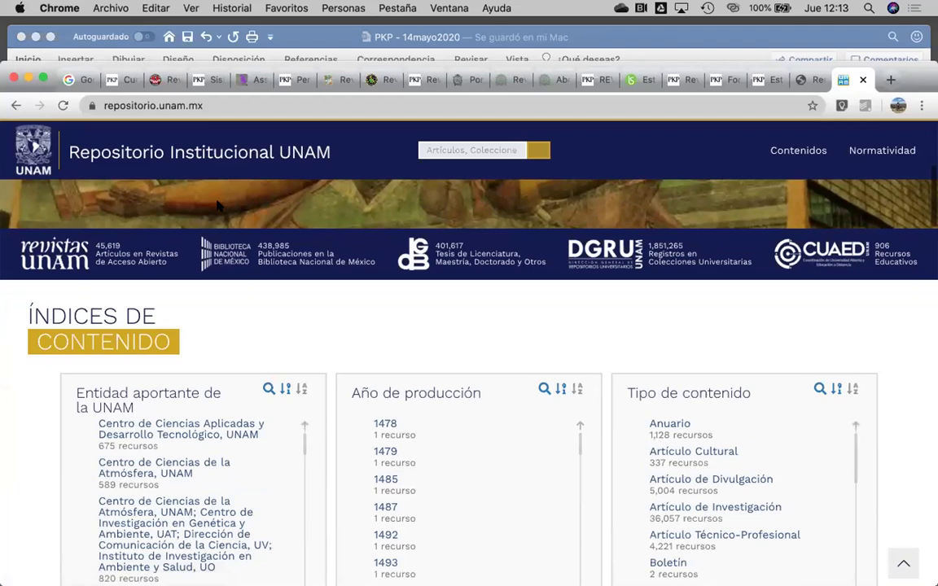
Search the Repositorio Institucional UNAM for "revista TIP"
scroll(217, 206, "up", 5)
left_click(183, 342)
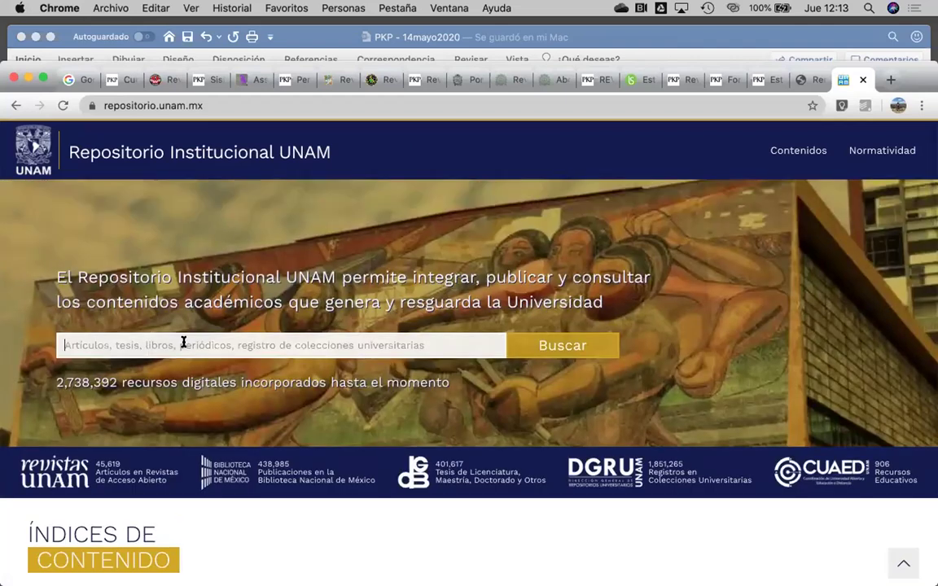
type("revista TIP")
key("Return")
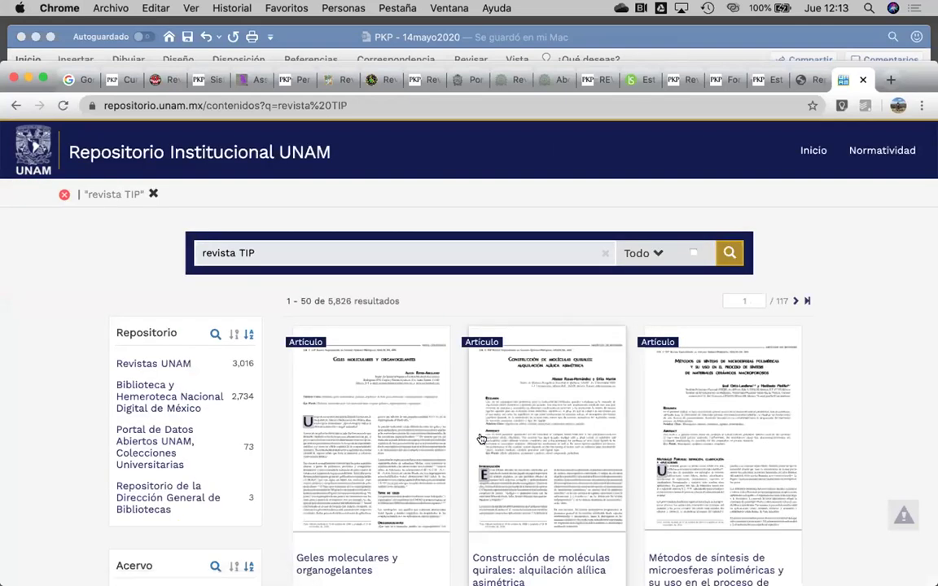
Review the search results together with the Repositorio, Acervo and Tipo de recurso filters
scroll(481, 439, "down", 3)
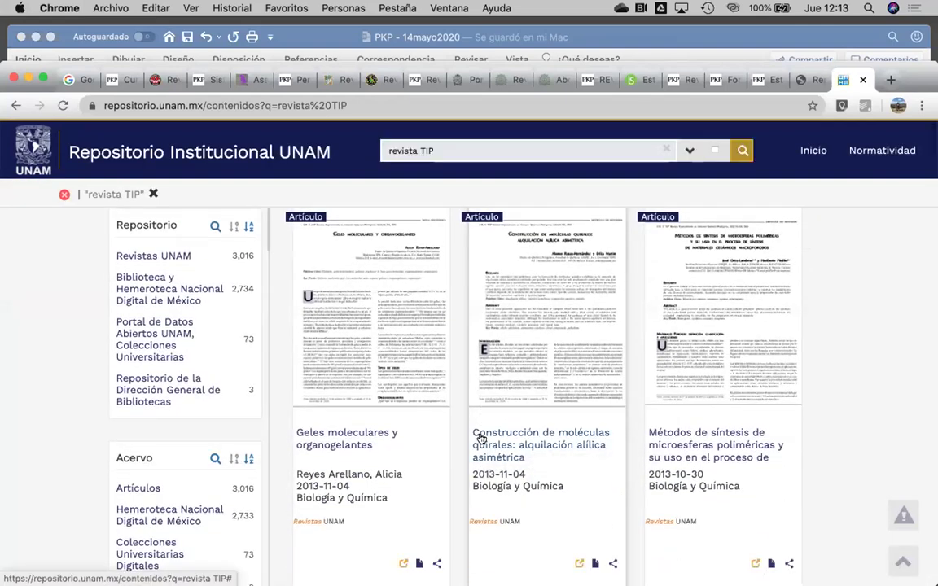
scroll(481, 439, "down", 3)
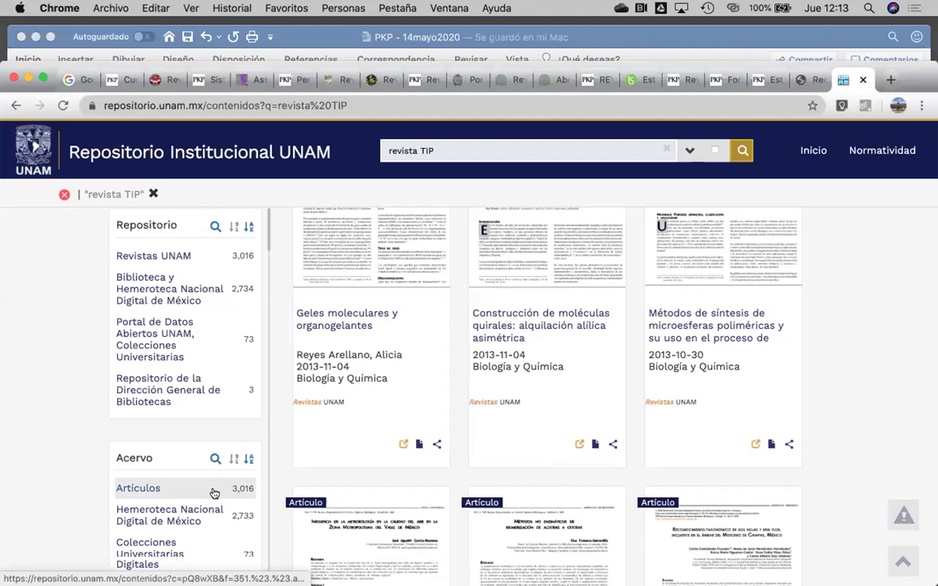
scroll(213, 493, "down", 5)
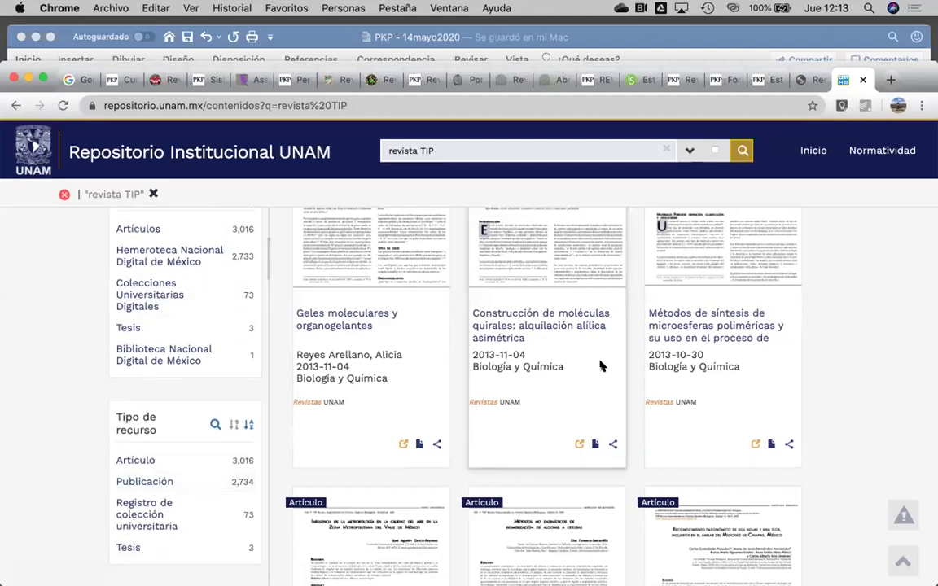
scroll(600, 366, "up", 5)
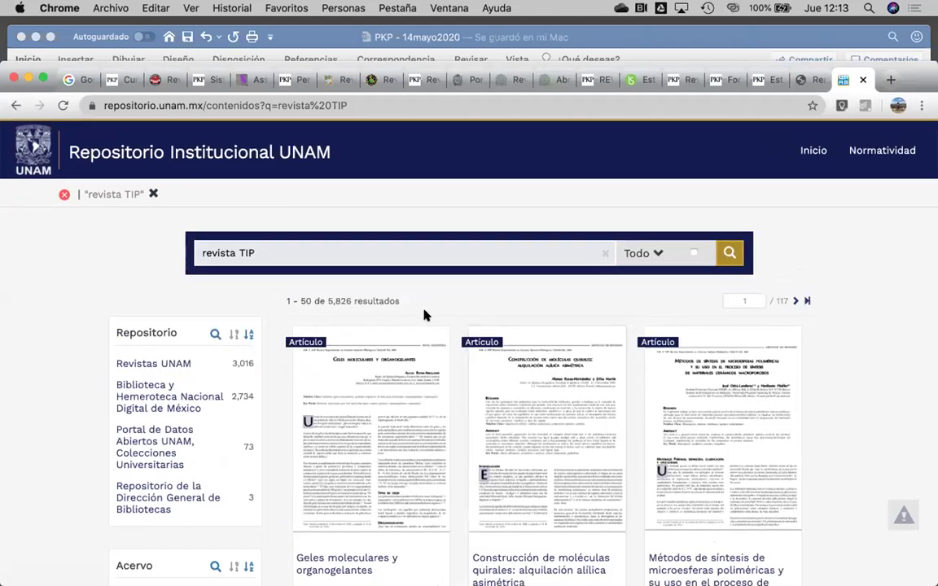
scroll(423, 315, "down", 5)
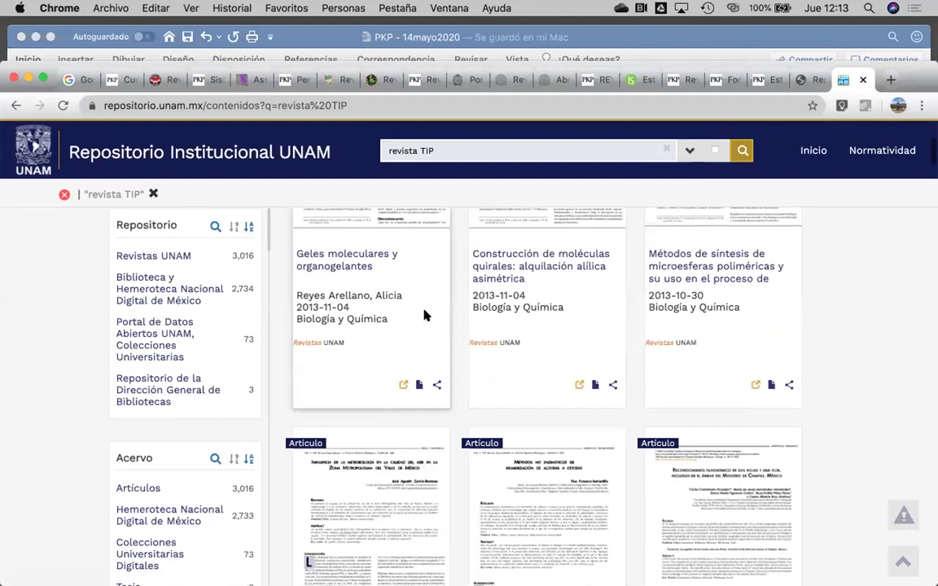
scroll(508, 329, "up", 3)
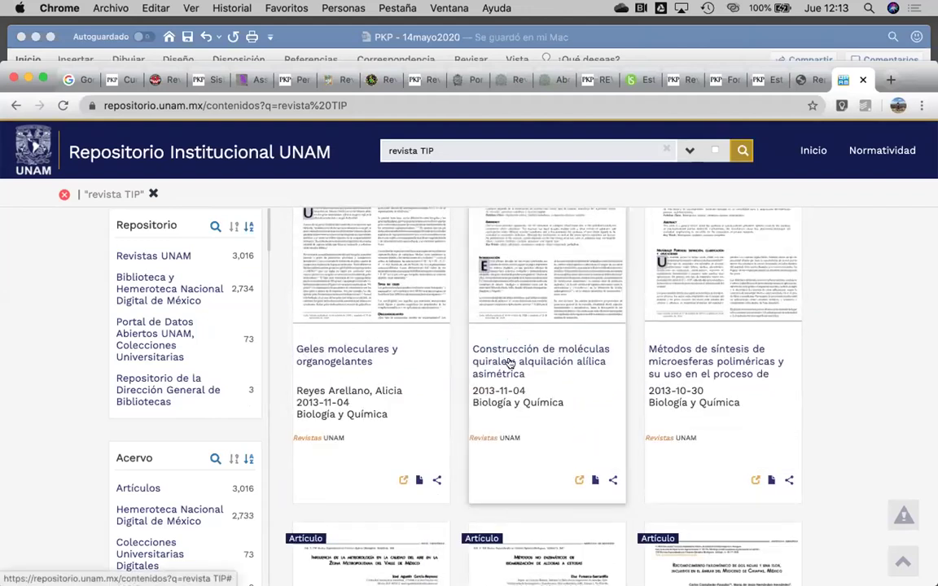
Open the record of the article "Construcción de moléculas quirales: alquilación alílica asimétrica" and examine its content provenance
left_click(507, 363)
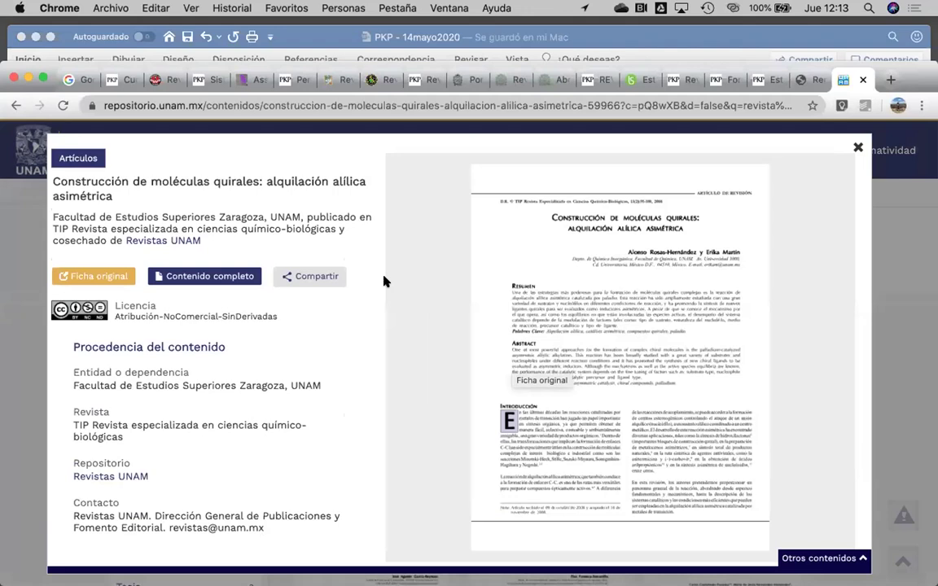
scroll(226, 438, "down", 3)
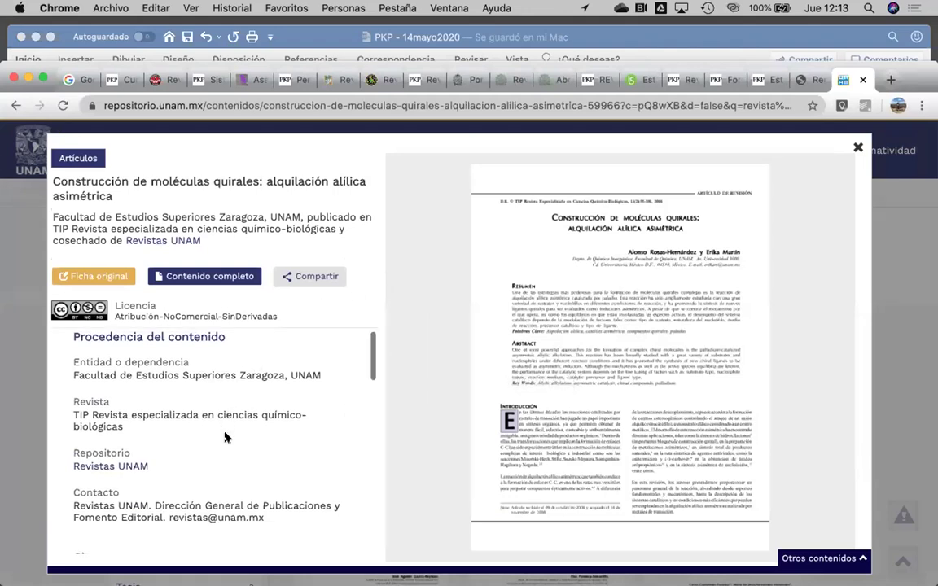
scroll(226, 438, "up", 3)
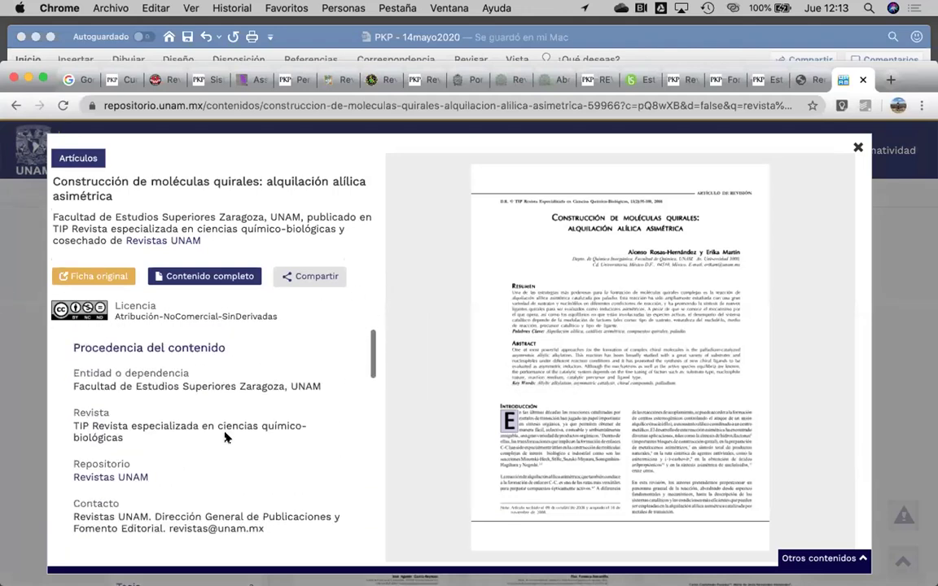
Open the article's original record on the TIP journal site and compare it with its UNAM repository record
left_click(107, 282)
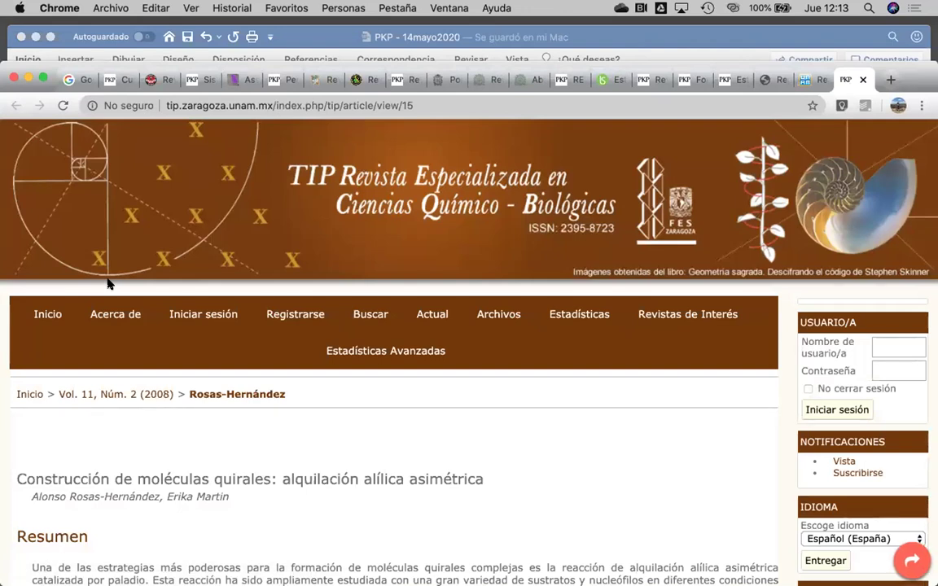
left_click(812, 79)
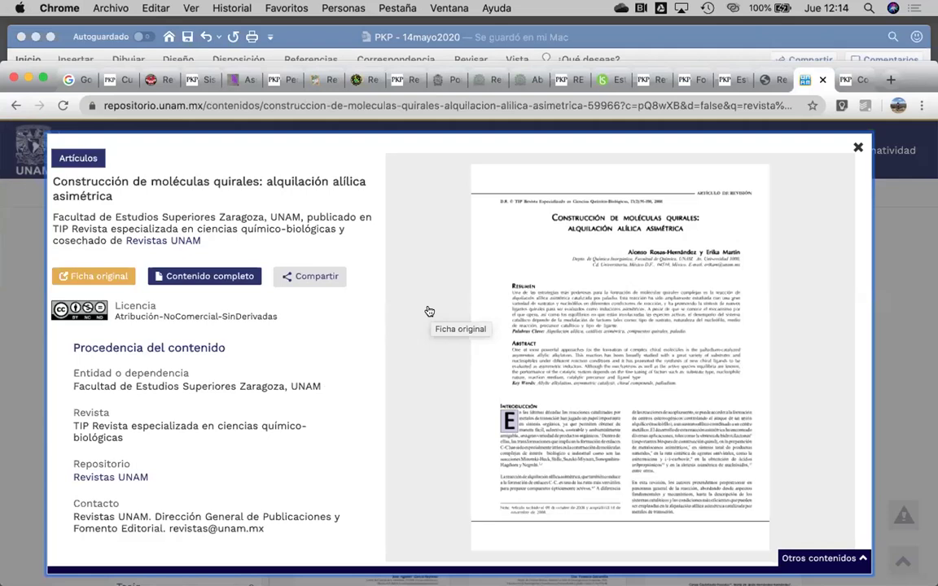
left_click(853, 84)
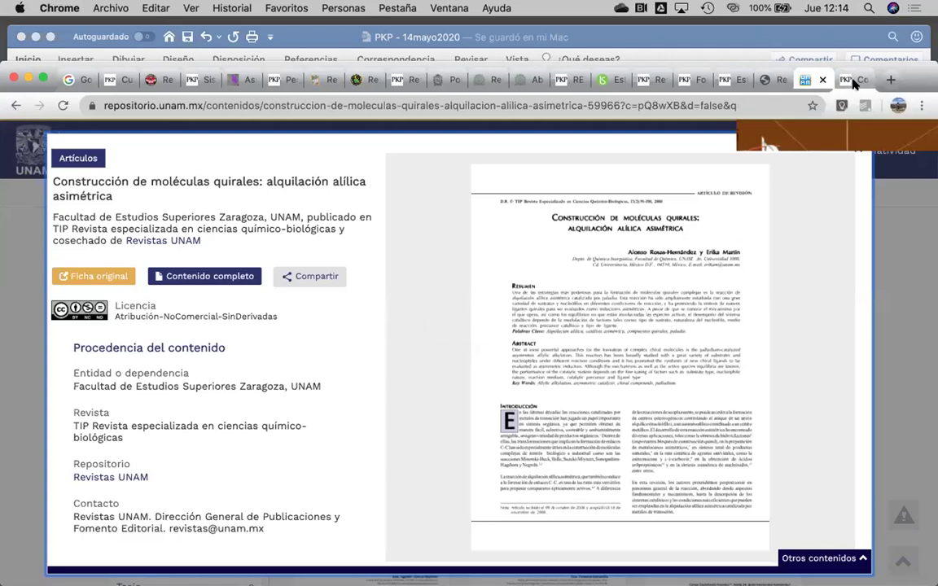
scroll(482, 407, "down", 2)
scroll(483, 407, "down", 2)
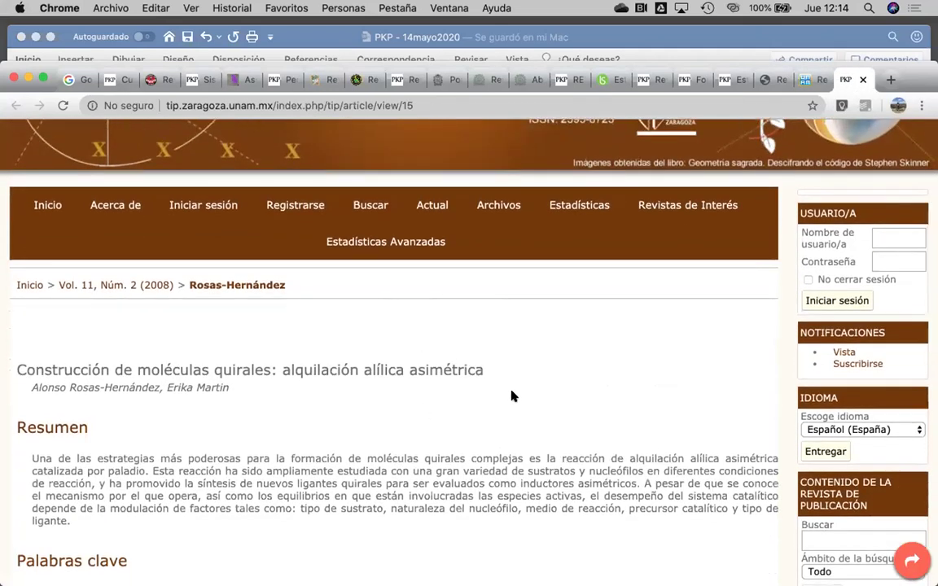
left_click(806, 83)
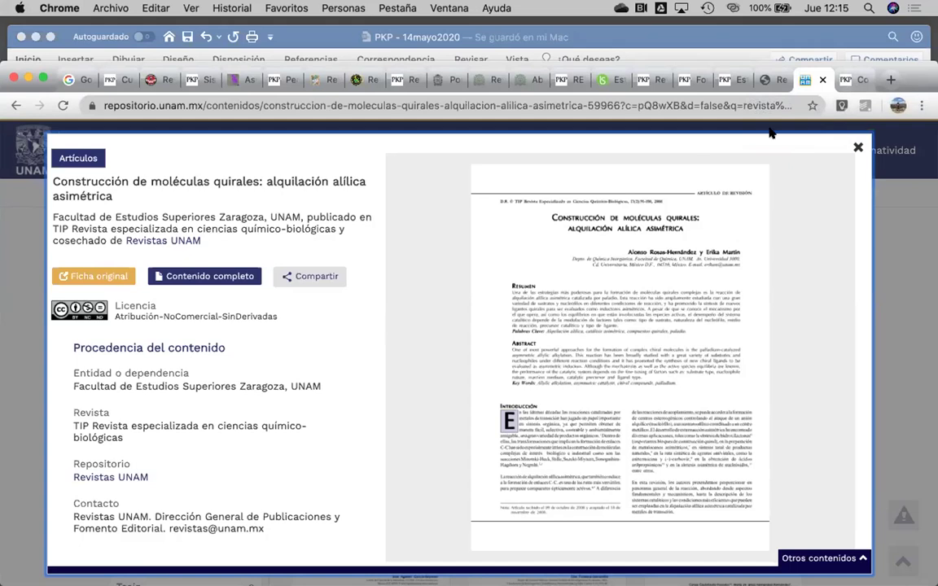
left_click(848, 80)
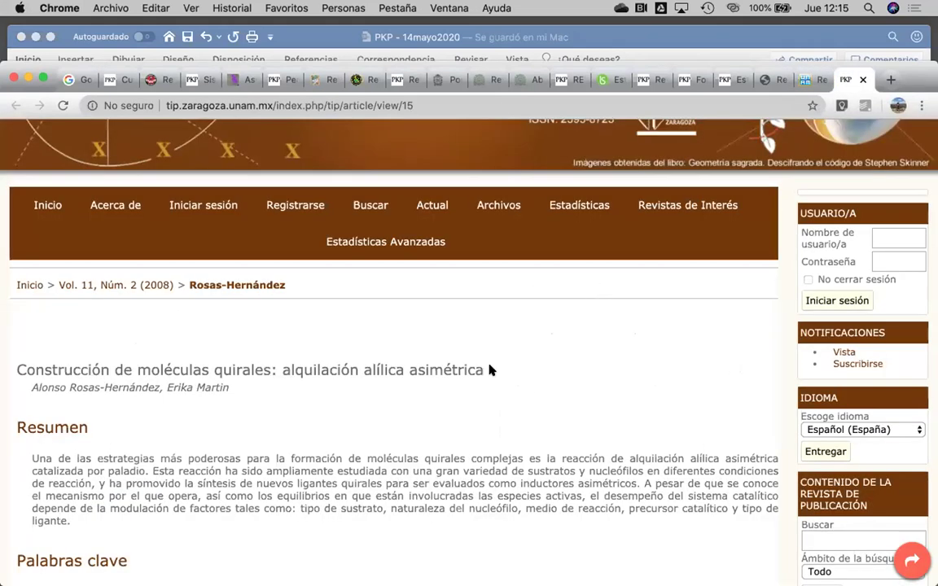
Open the Dialnet site at dialnet.unirioja.es, keeping the TIP article page open
scroll(490, 371, "up", 3)
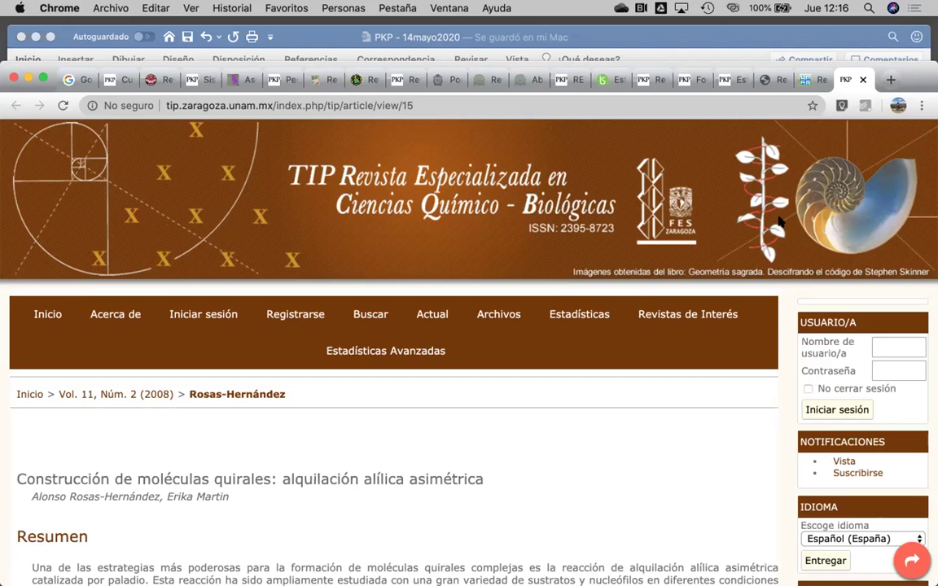
left_click(887, 84)
type("dialnet")
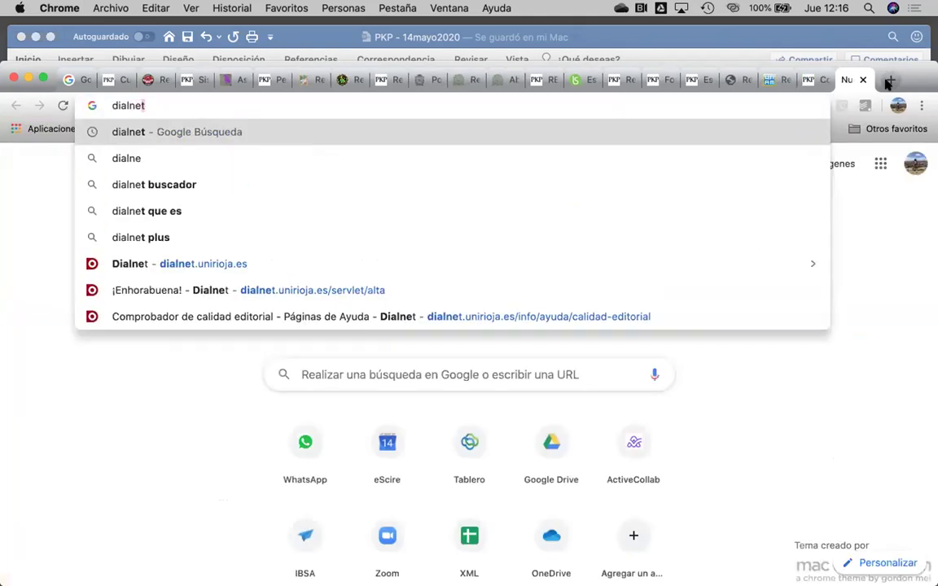
key("Down")
key("Down")
key("Down")
key("Down")
key("Down")
key("Down")
key("Up")
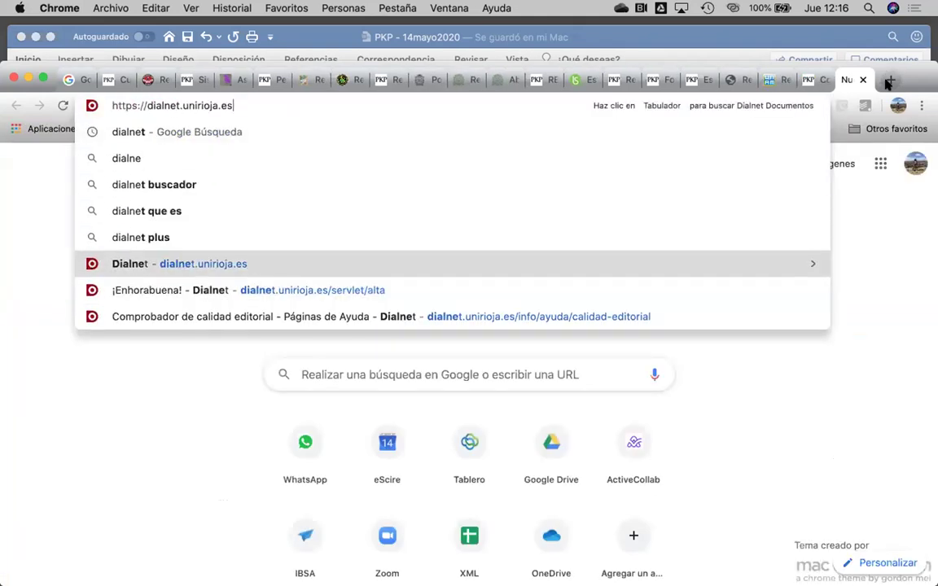
key("Return")
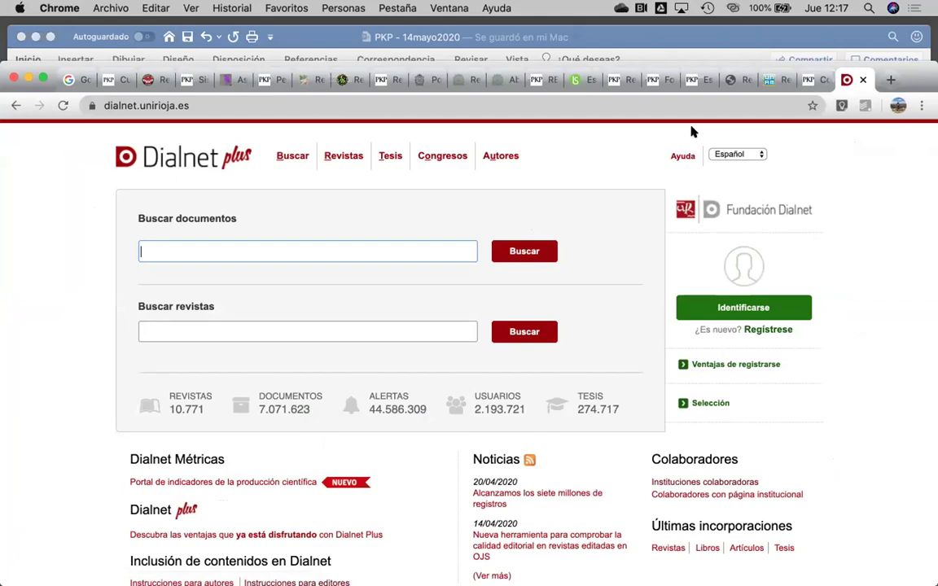
Search Dialnet's journals for "educacion" and look through the list of matching journals
left_click(166, 330)
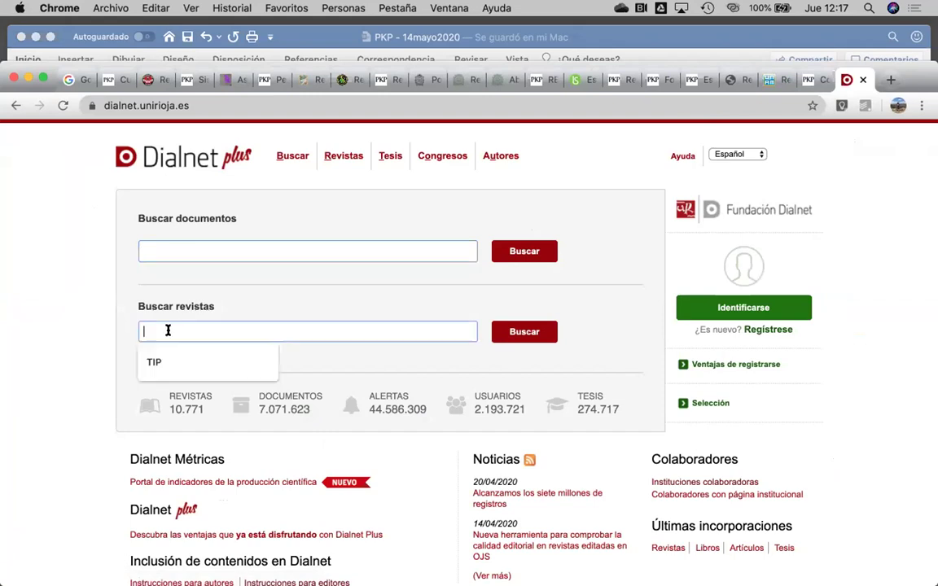
type("educacion")
key("Return")
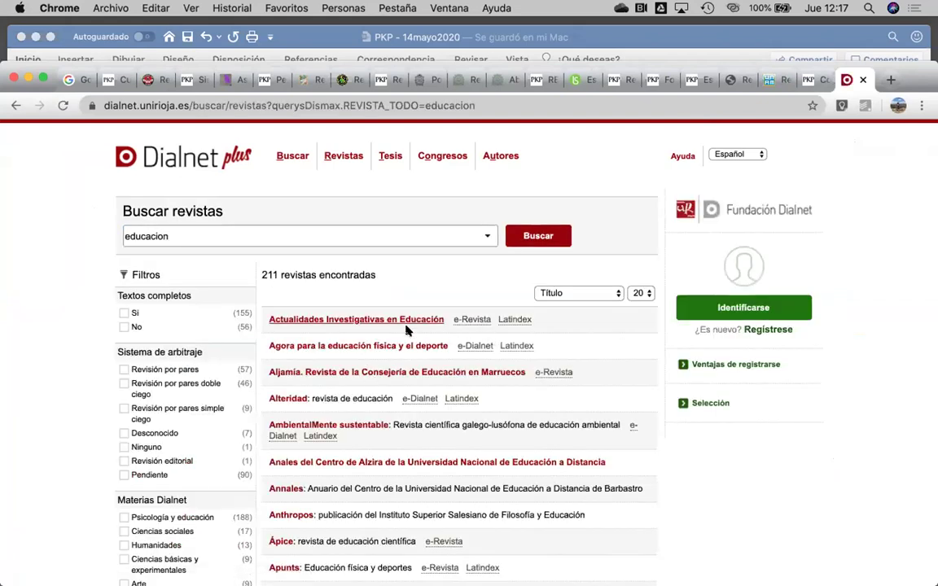
scroll(452, 389, "down", 1)
scroll(451, 388, "down", 3)
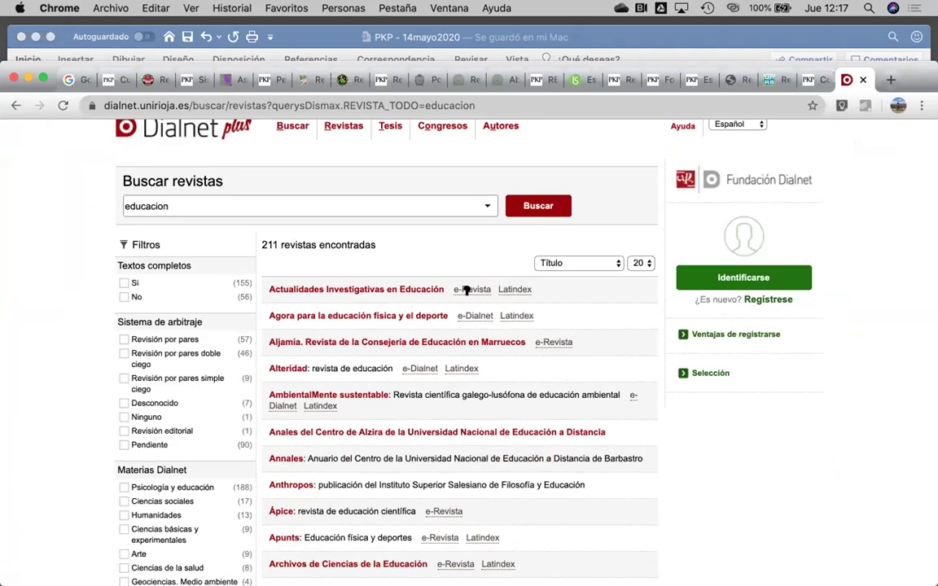
scroll(514, 289, "down", 2)
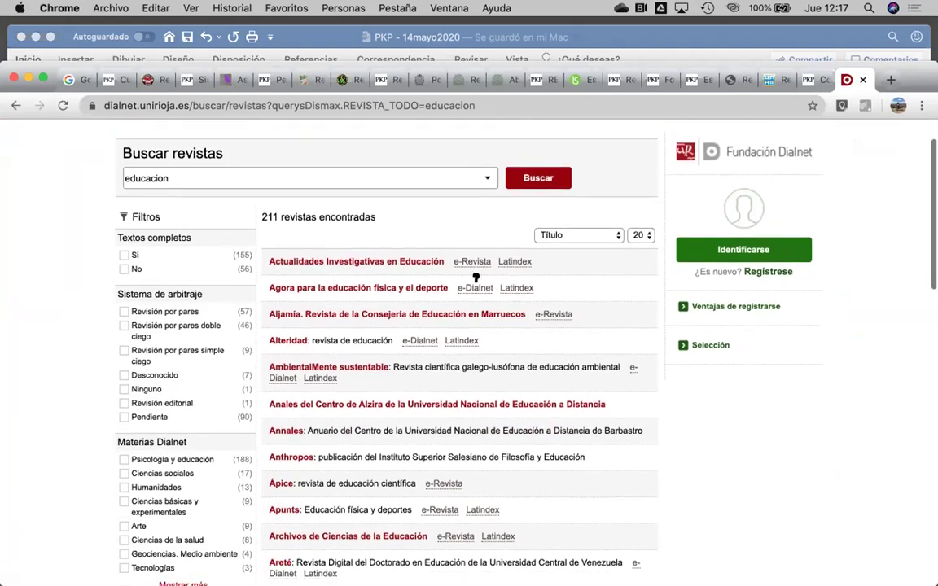
Open issue 1 of Vol. 18 (2018) of Actualidades Investigativas en Educación and the full text of "Modelos de financiación de la educación superior estatal"
left_click(389, 262)
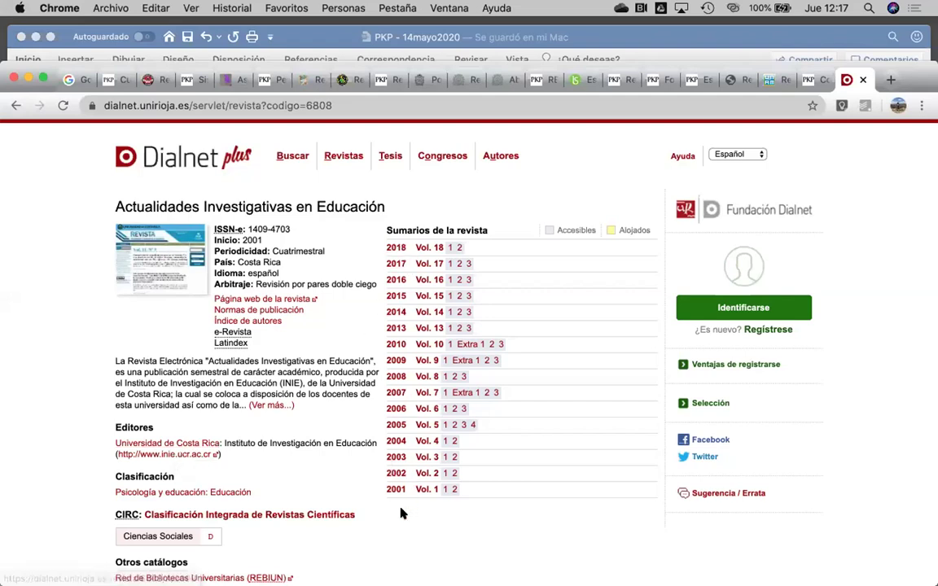
left_click(450, 249)
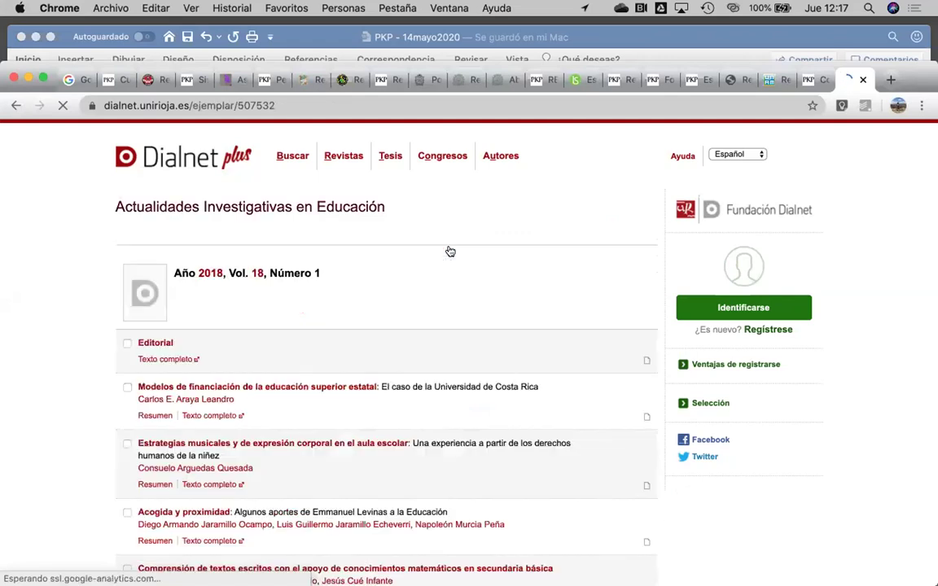
scroll(293, 417, "down", 1)
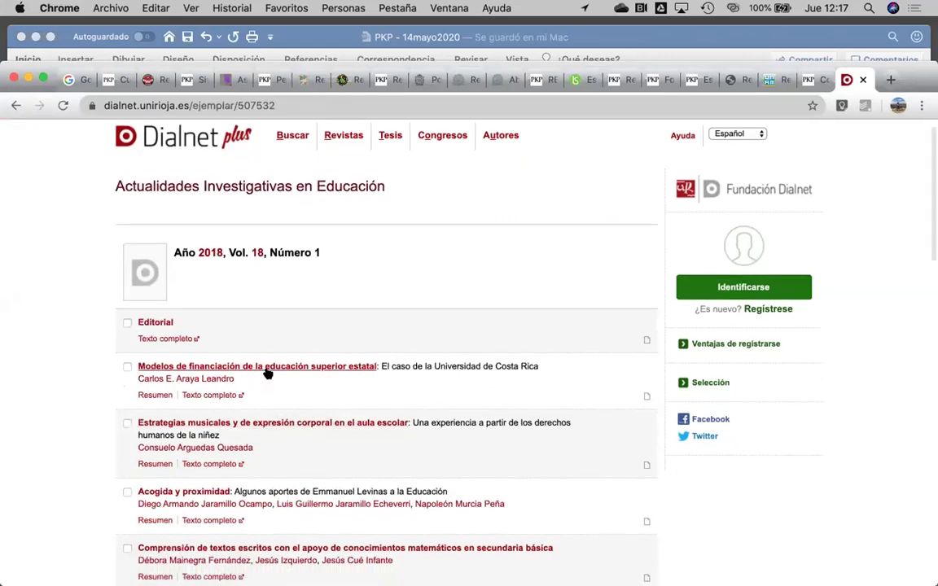
left_click(213, 395)
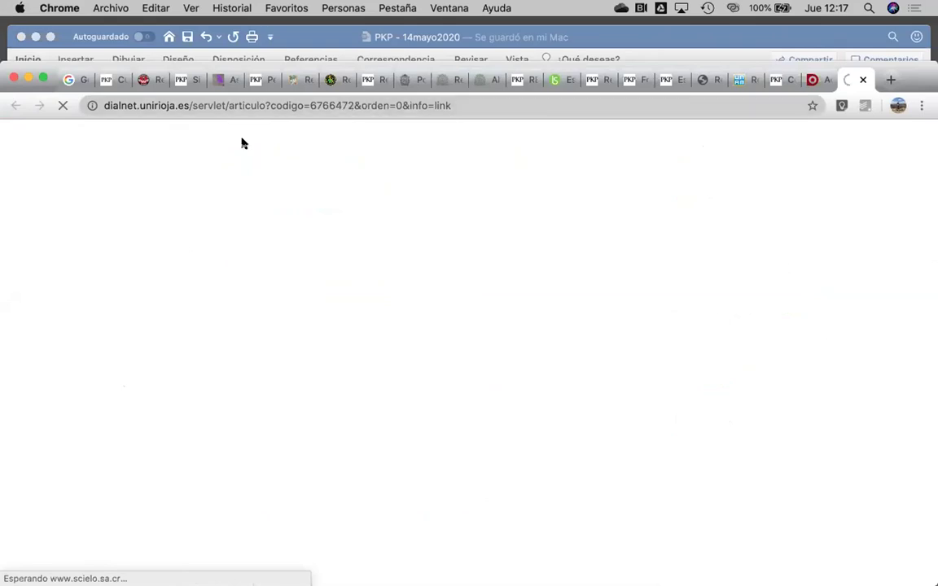
left_click(818, 79)
left_click(851, 79)
Open the Redalyc site at redalyc.org, keeping the Dialnet pages open
left_click(889, 79)
type("reda")
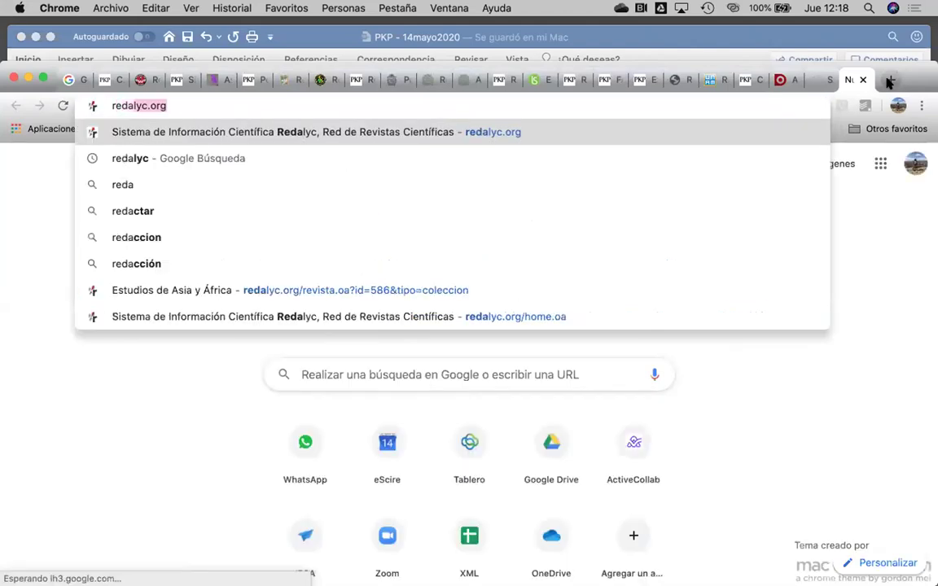
key("Return")
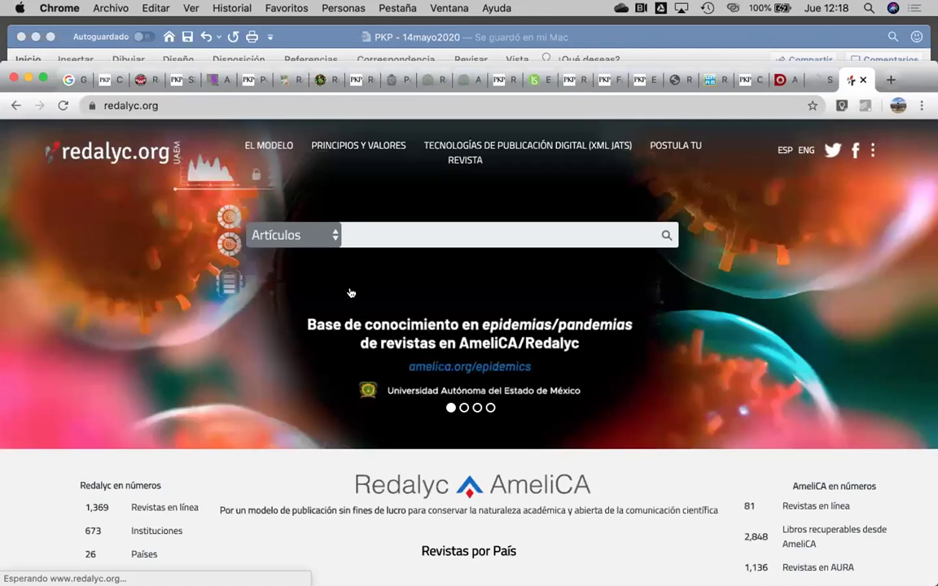
Search Redalyc by Revistas for "foro internacional", checking the journal's name on its Colmex site
left_click(301, 236)
left_click(303, 271)
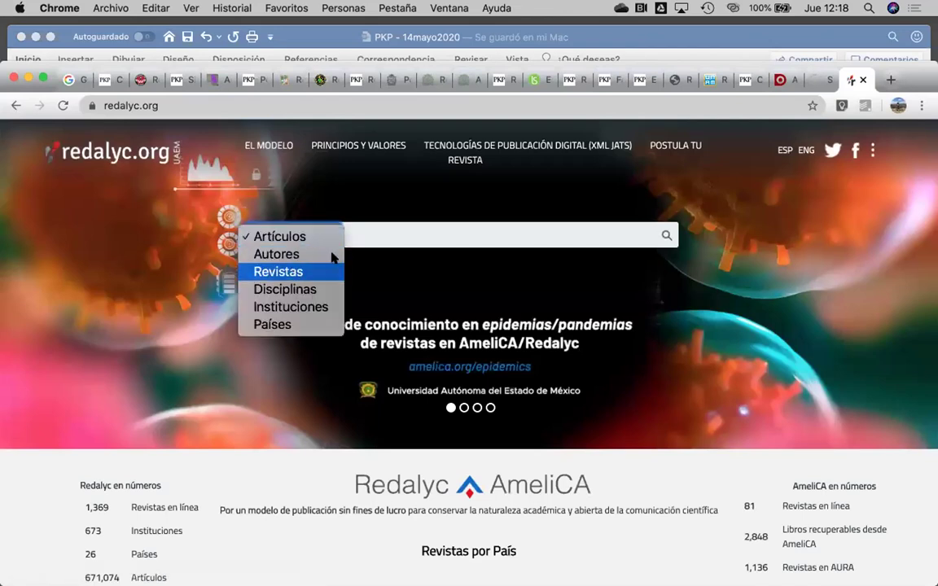
left_click(361, 235)
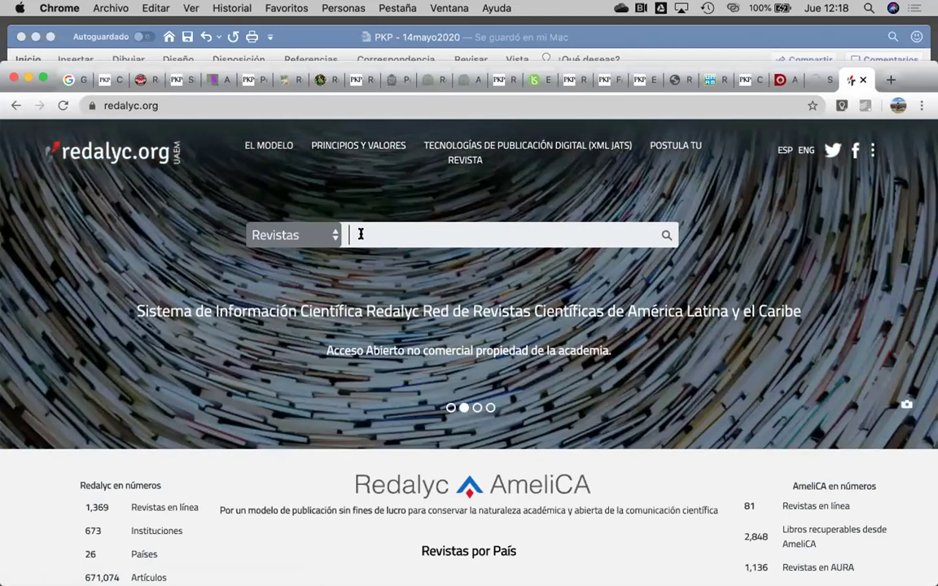
left_click(569, 82)
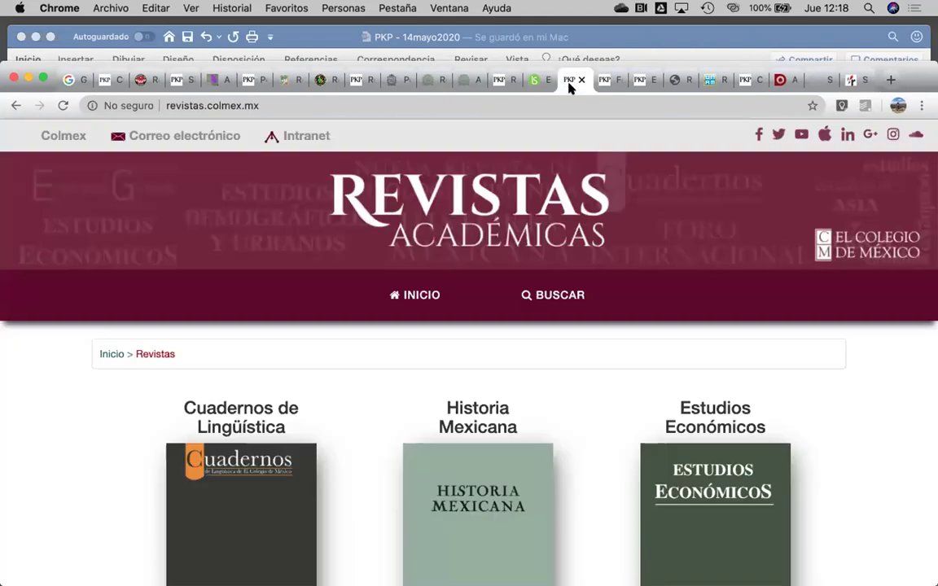
left_click(609, 80)
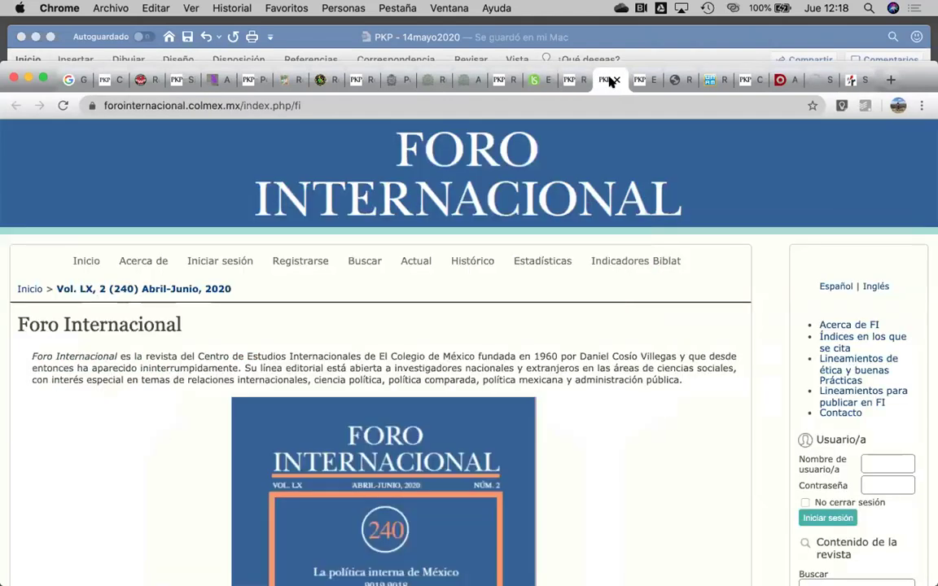
left_click(851, 80)
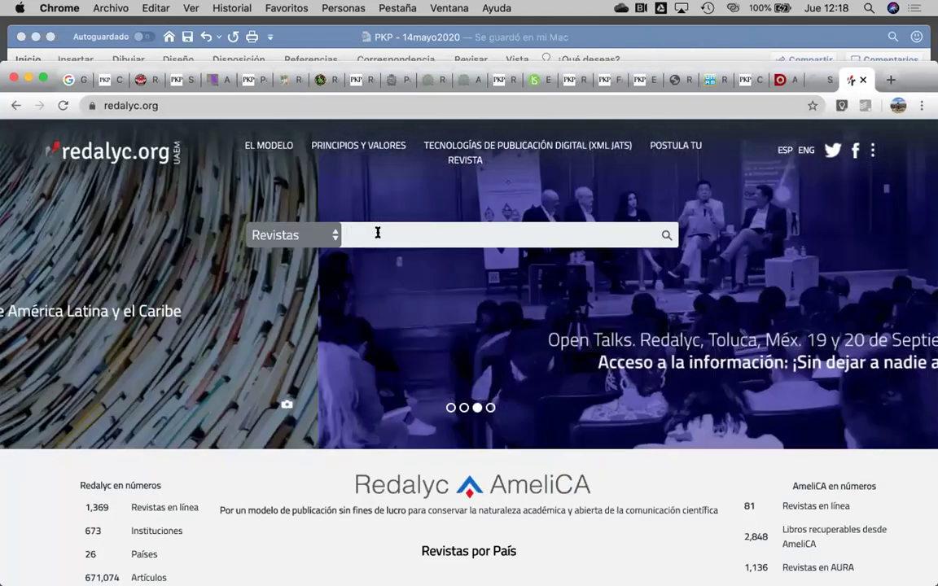
type("foro internacional")
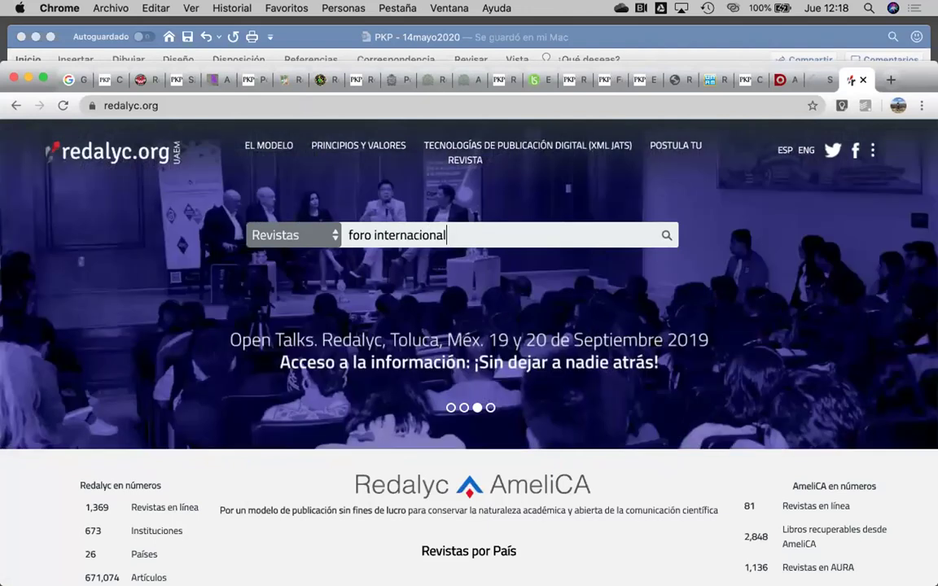
key("Return")
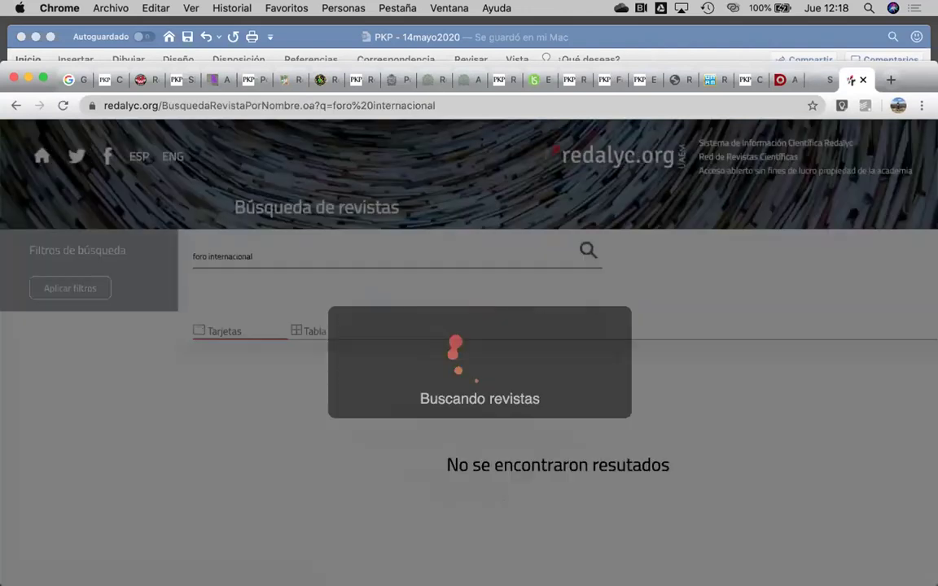
Open the Foro Internacional profile from the results and examine its journal links, indicators, yearly issues and article formats
scroll(440, 391, "down", 5)
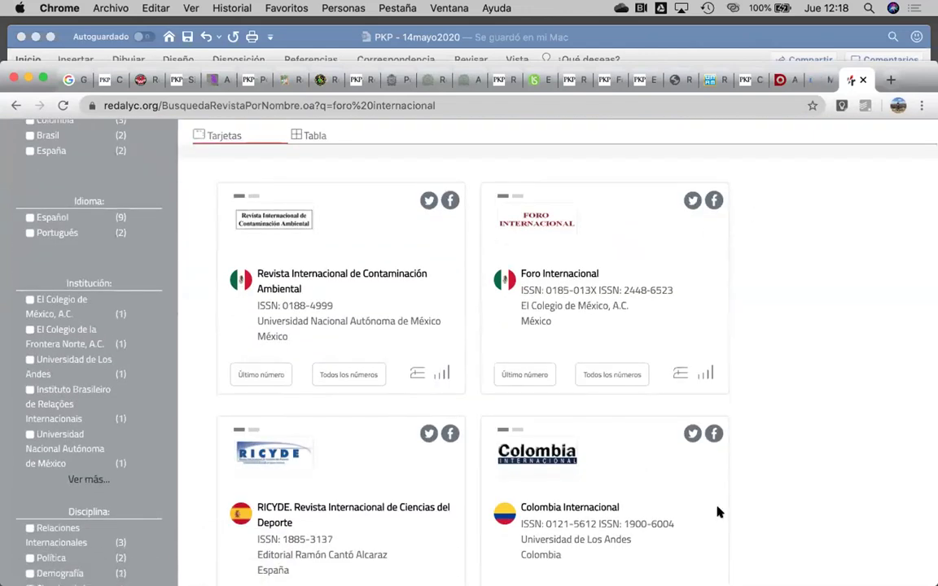
left_click(542, 275)
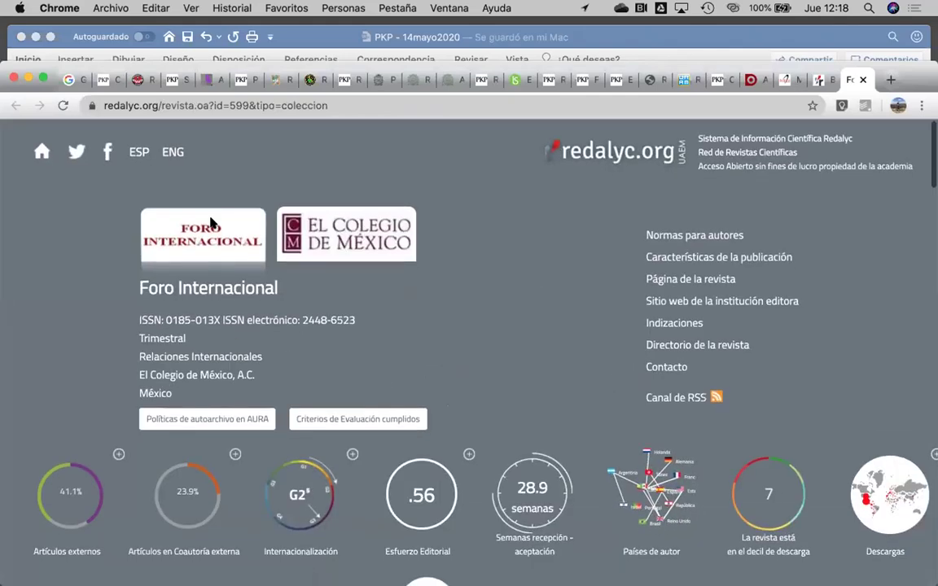
scroll(298, 265, "down", 1)
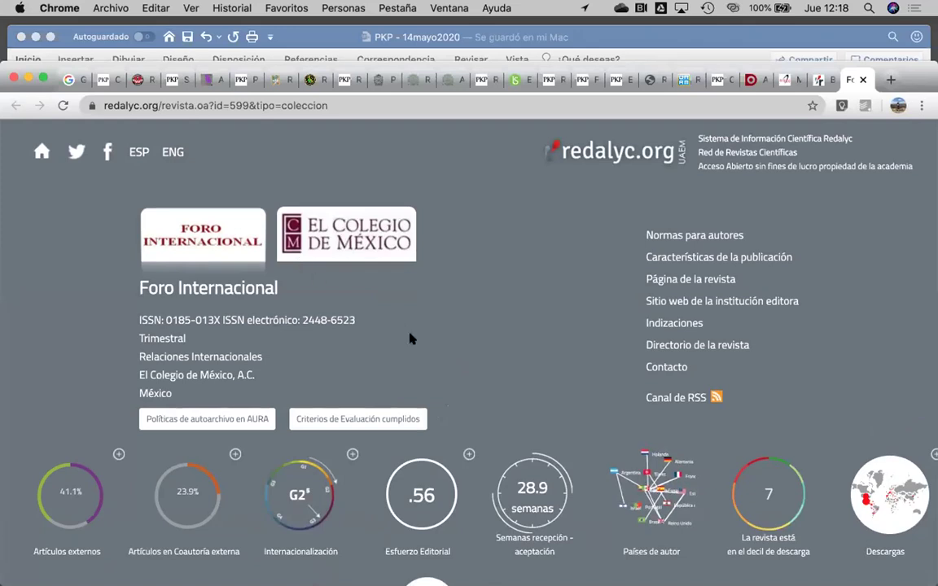
scroll(408, 334, "down", 2)
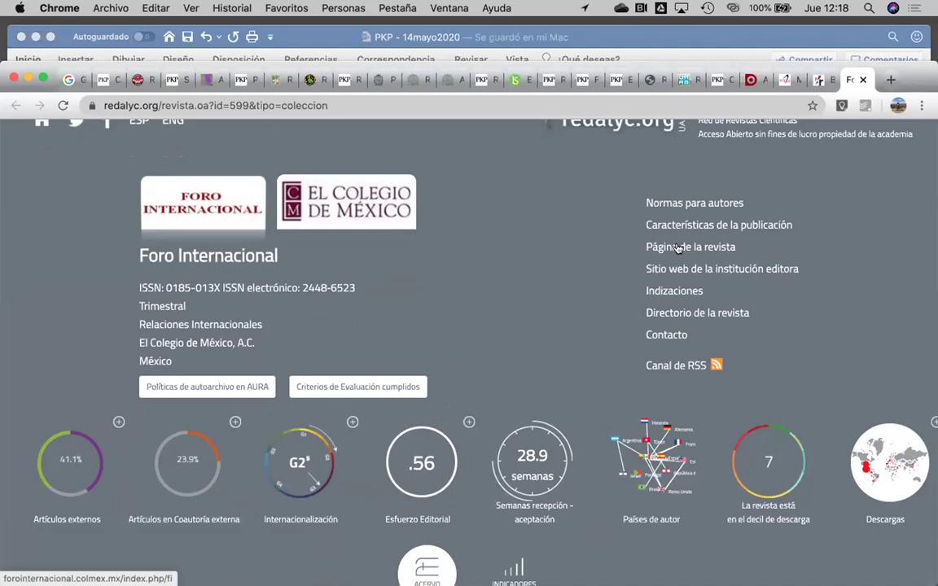
scroll(676, 249, "down", 1)
scroll(676, 269, "down", 4)
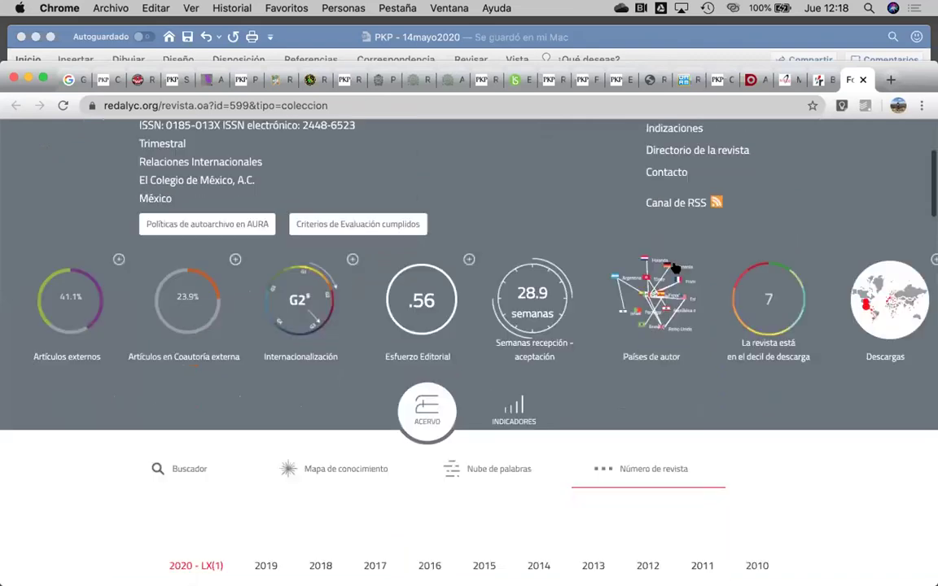
scroll(672, 268, "down", 5)
scroll(197, 396, "down", 5)
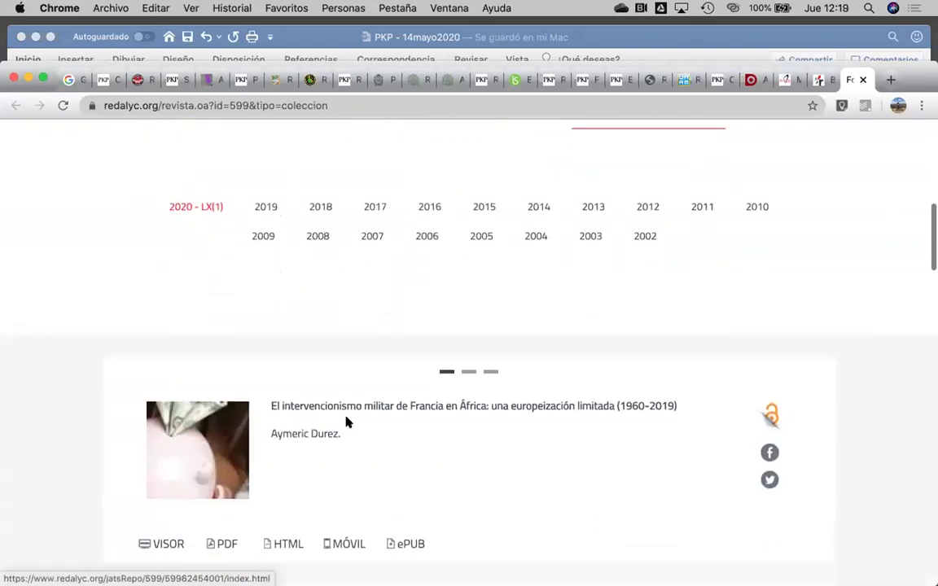
scroll(348, 421, "down", 4)
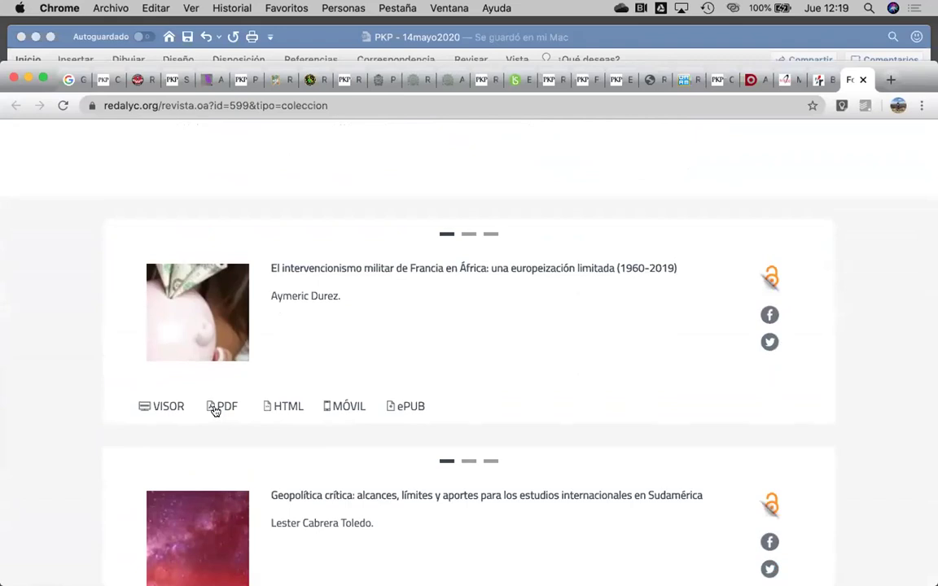
Open the PDF of "El intervencionismo militar de Francia en África" and examine its Redalyc cover page and first article page
left_click(214, 409)
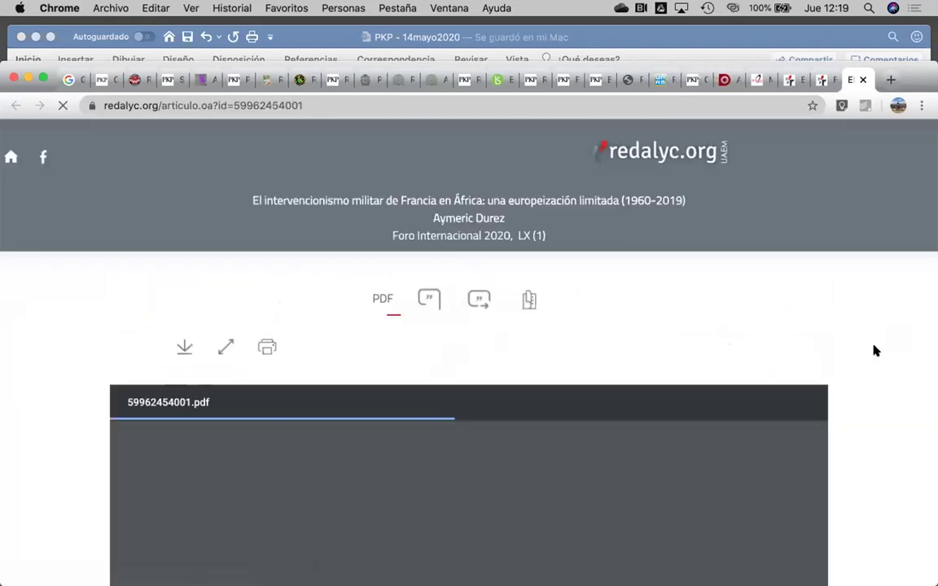
scroll(866, 352, "down", 2)
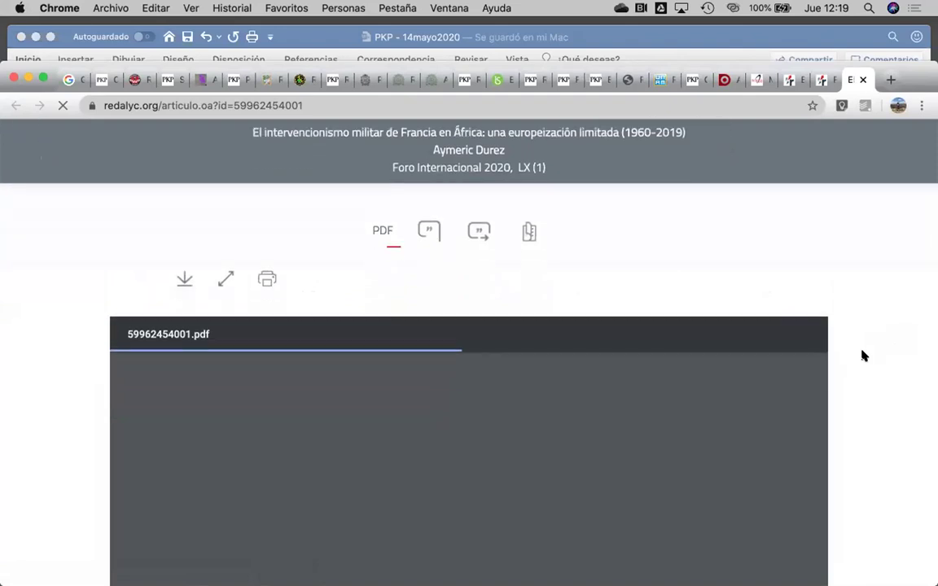
scroll(864, 356, "down", 4)
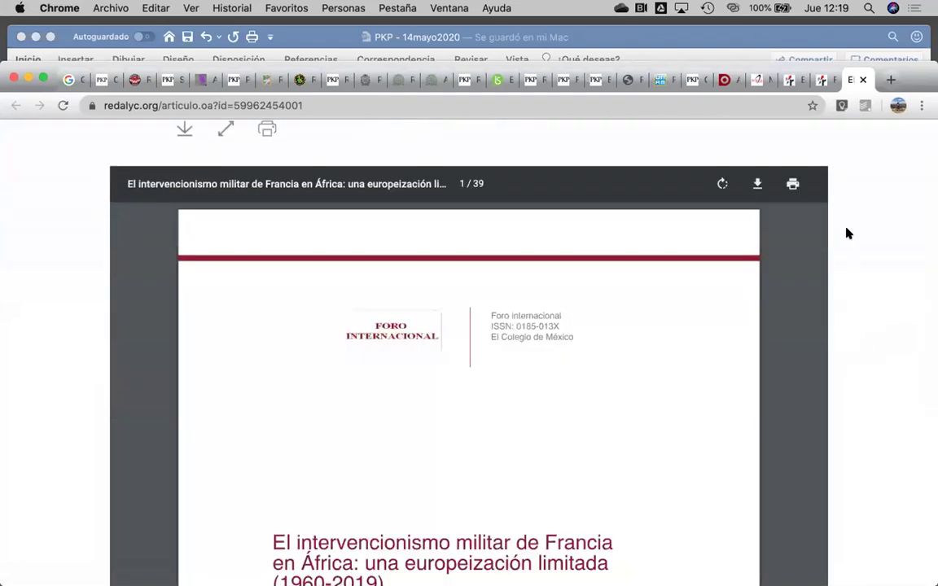
scroll(846, 234, "down", 4)
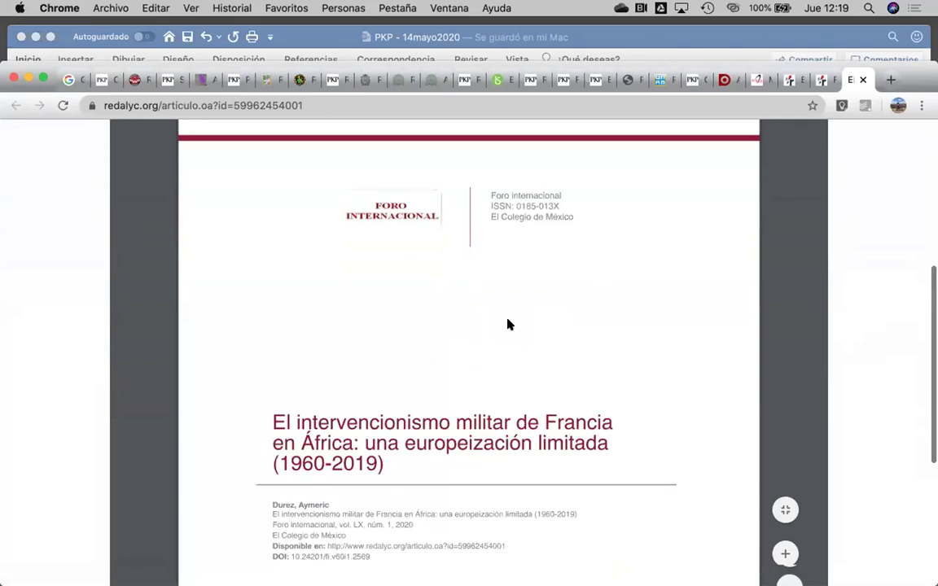
scroll(507, 325, "down", 10)
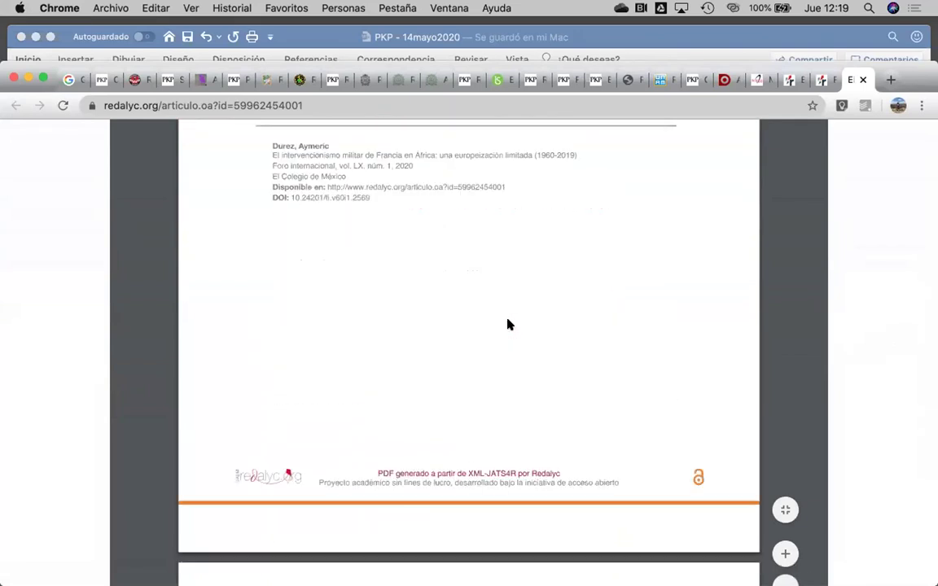
scroll(507, 324, "down", 4)
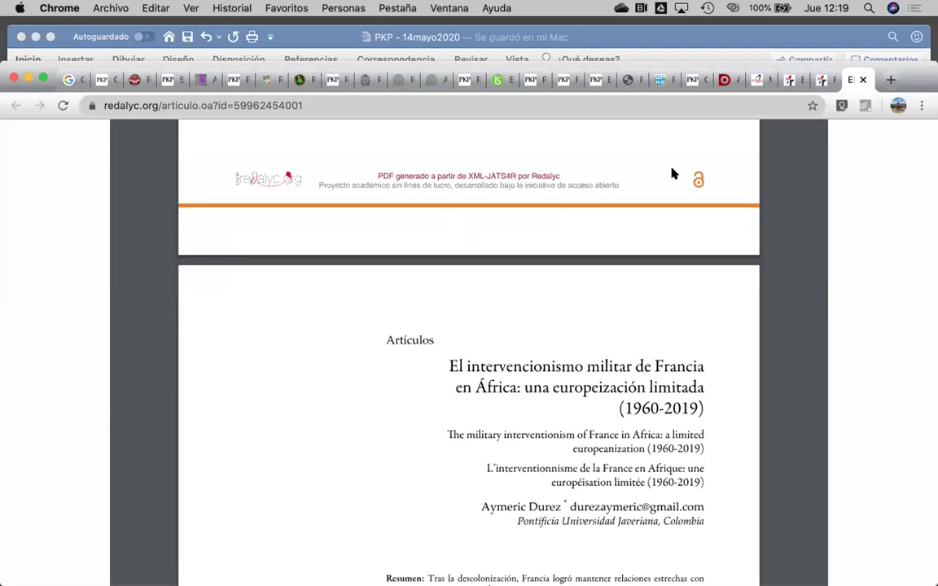
Compare Dialnet's 2018 Vol. 18 issue of Actualidades Investigativas en Educación with the SciELO full text of "Modelos de financiación de la educación superior estatal"
left_click(724, 81)
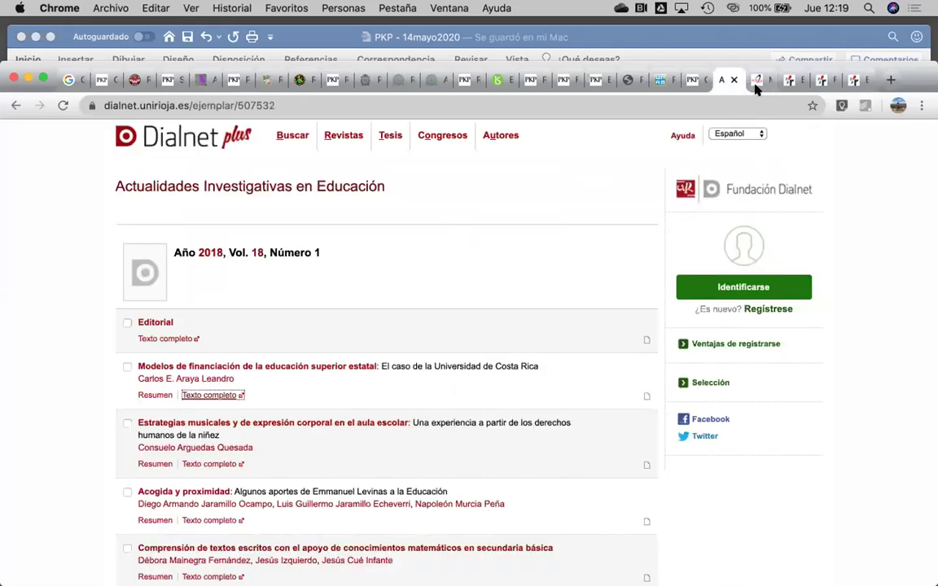
left_click(757, 81)
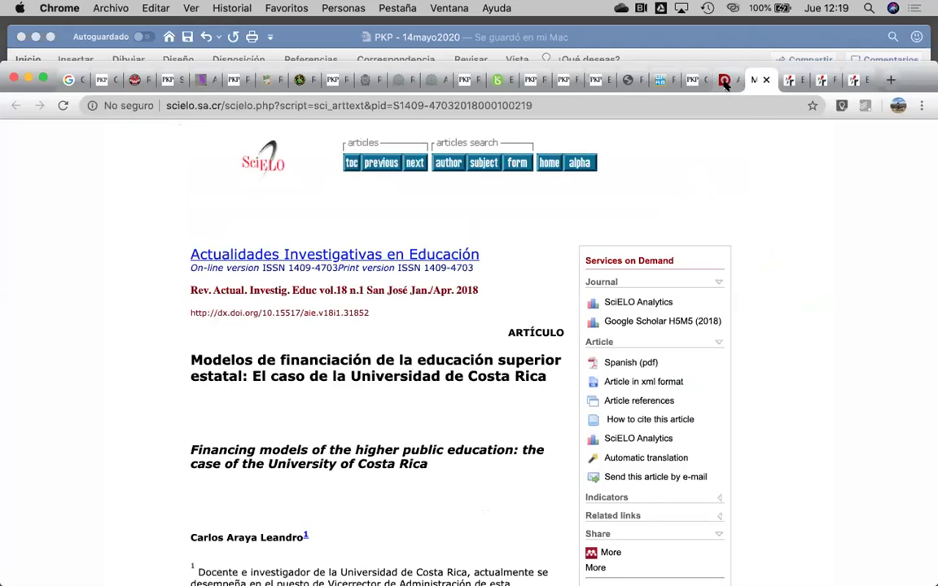
left_click(724, 81)
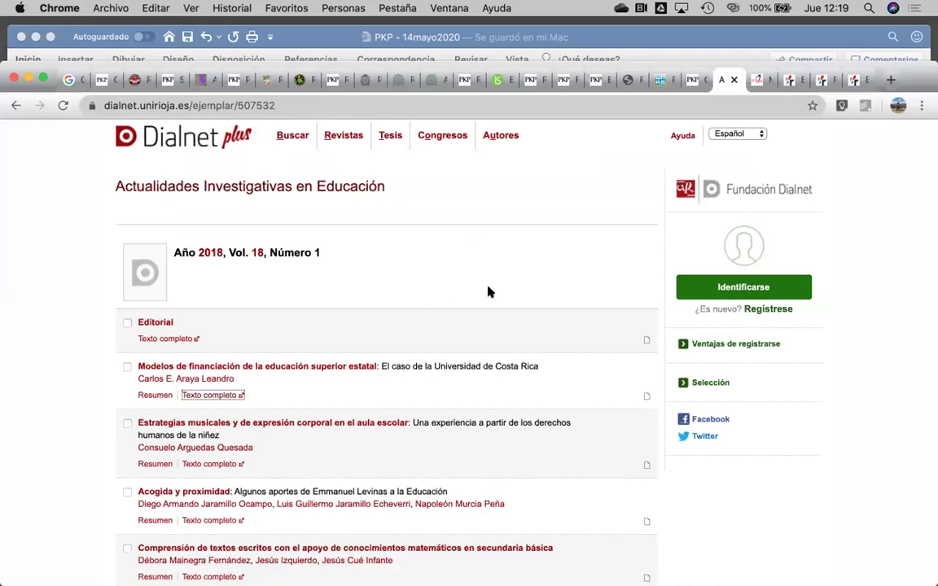
left_click(758, 81)
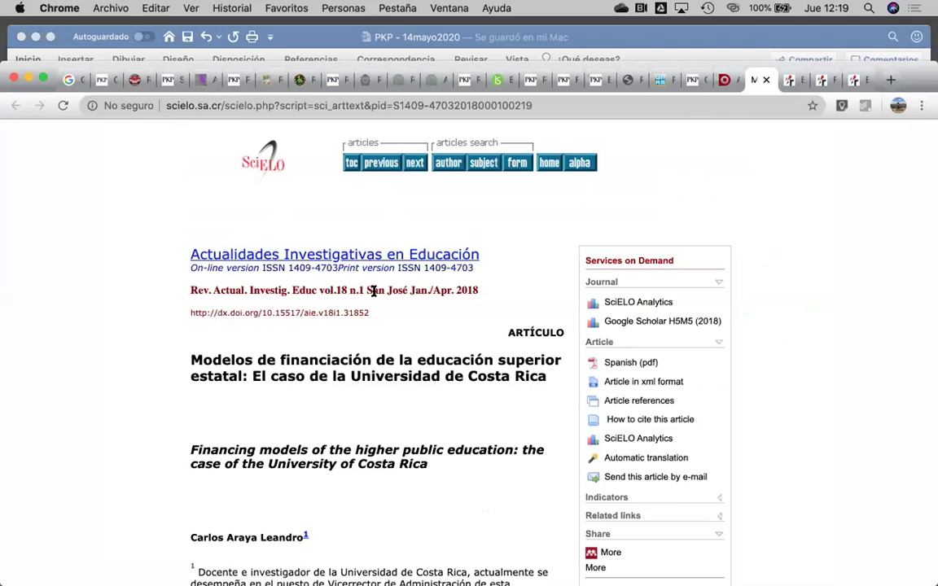
scroll(374, 292, "down", 4)
scroll(374, 295, "down", 15)
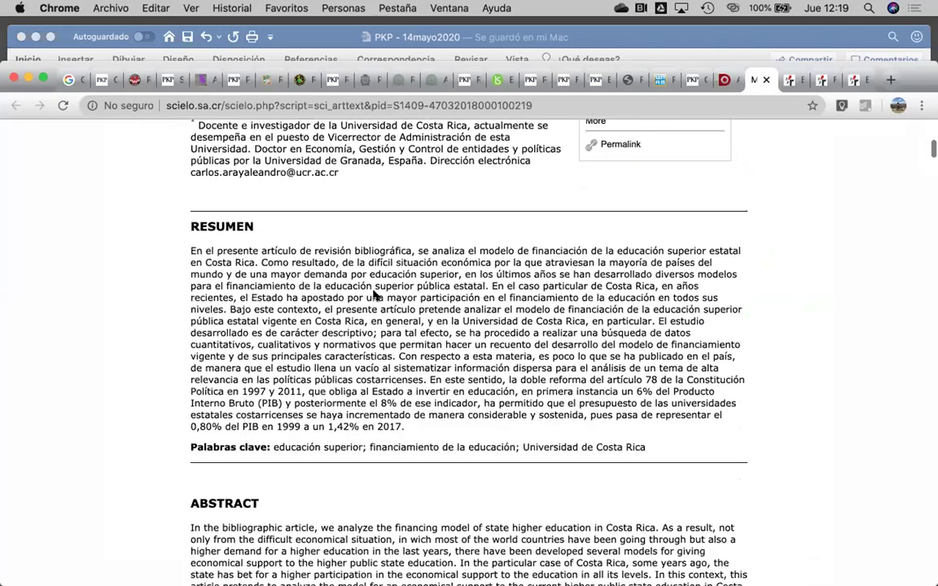
scroll(374, 295, "down", 4)
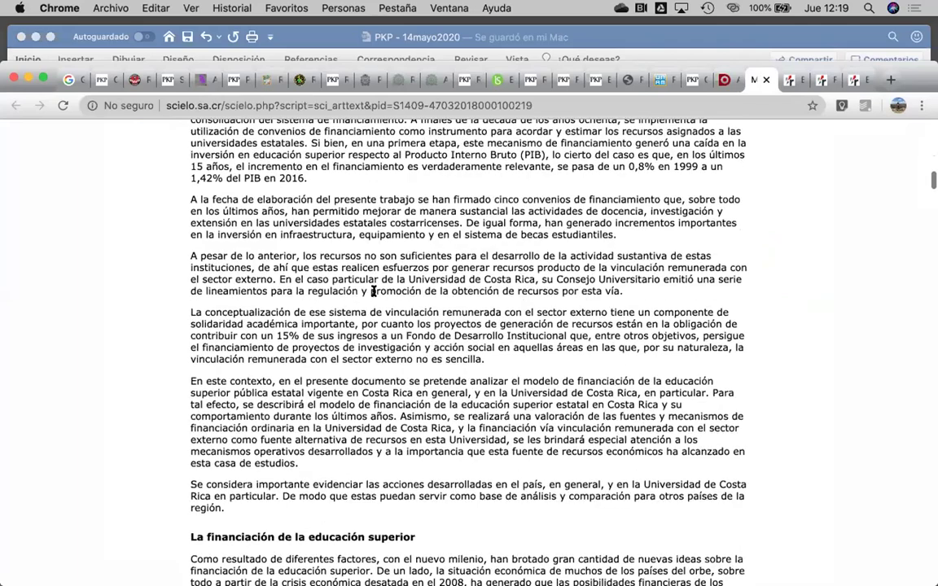
scroll(374, 295, "up", 15)
scroll(399, 293, "up", 8)
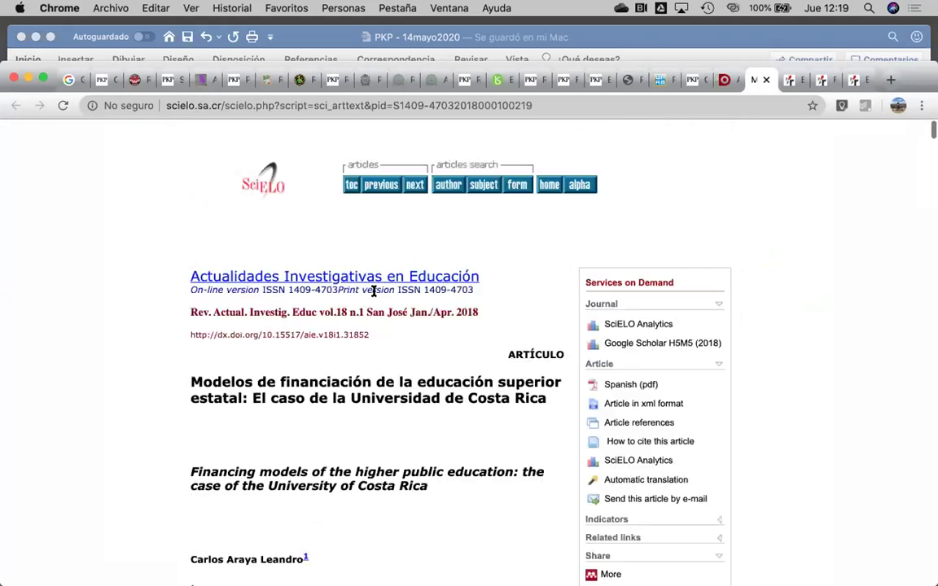
Review the Dialnet issue and its SciELO article again, followed by the Redalyc journal results and the Redalyc article PDF
left_click(724, 80)
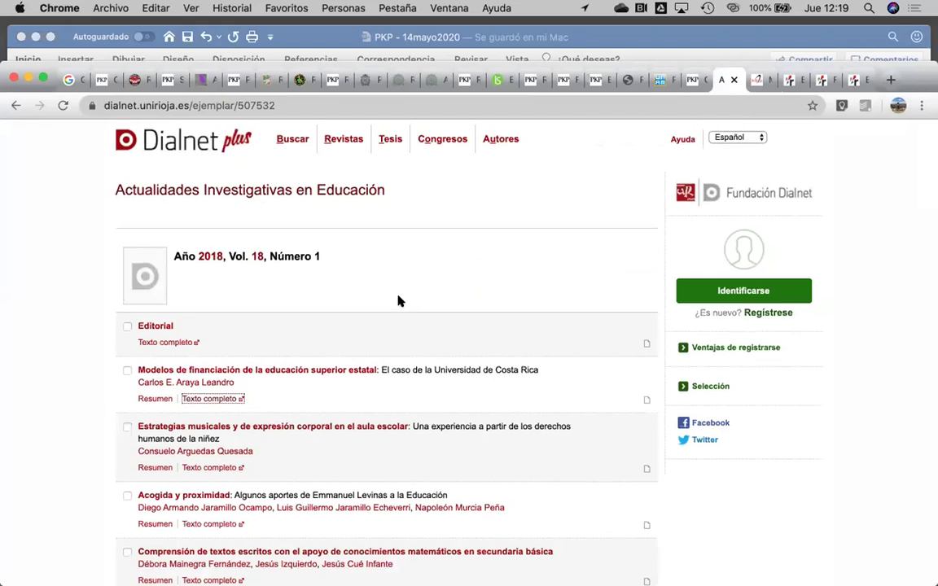
scroll(382, 301, "up", 1)
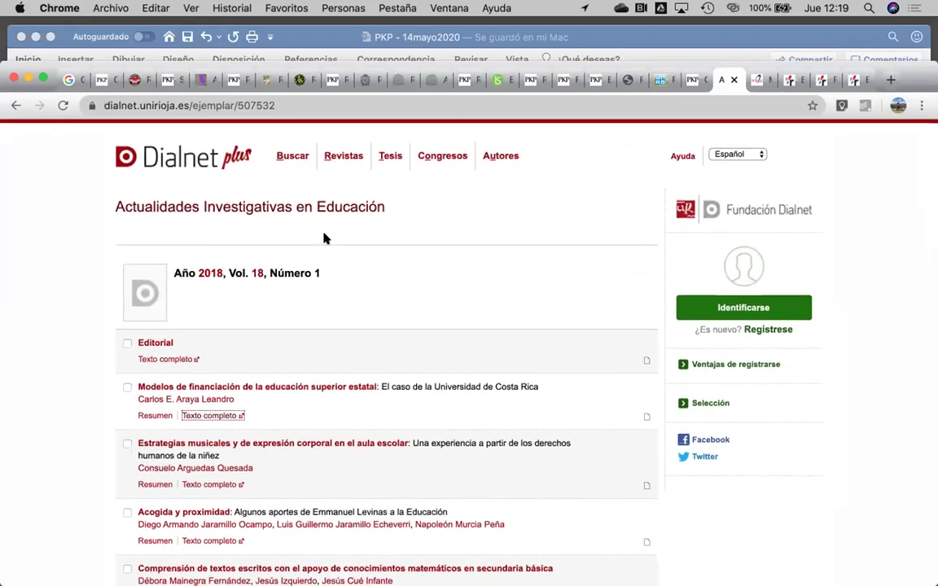
left_click(757, 79)
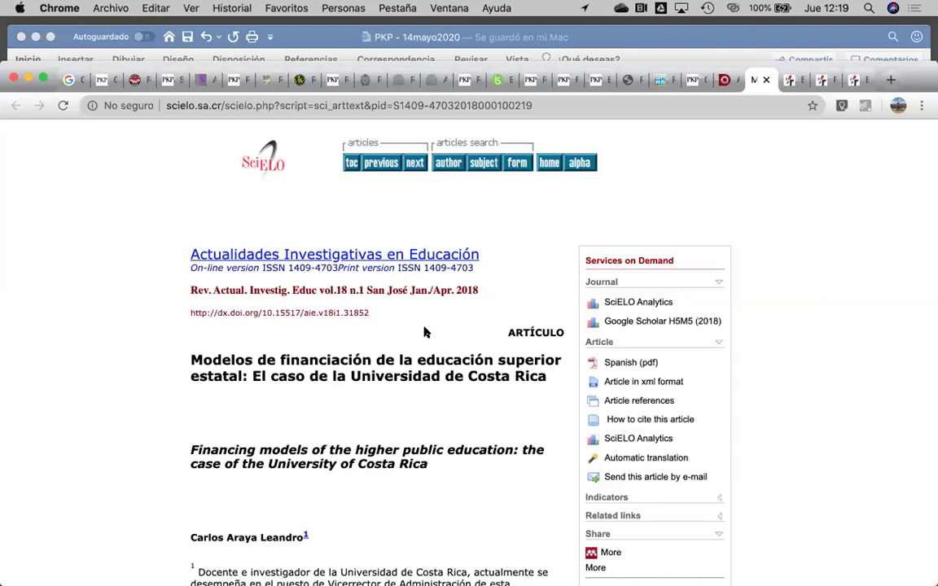
left_click(730, 84)
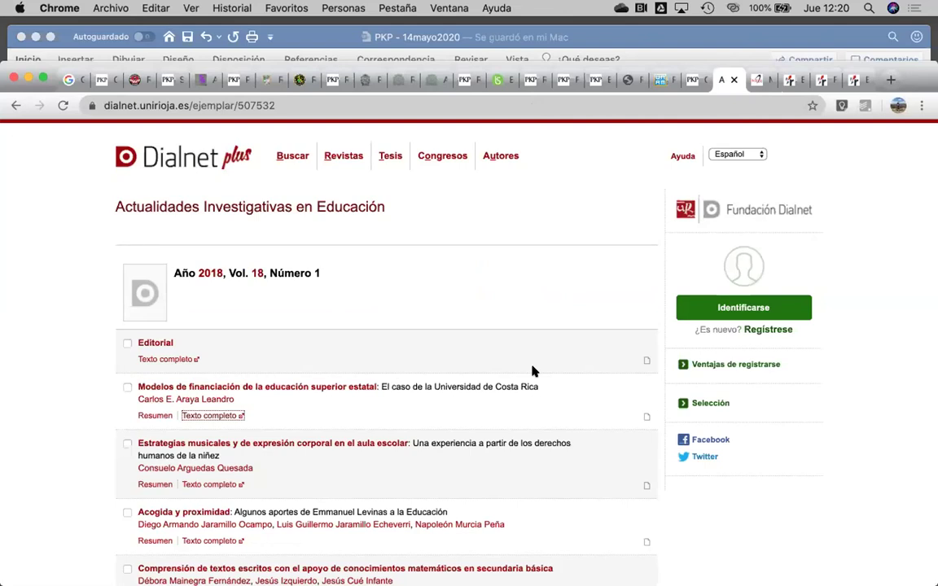
left_click(754, 80)
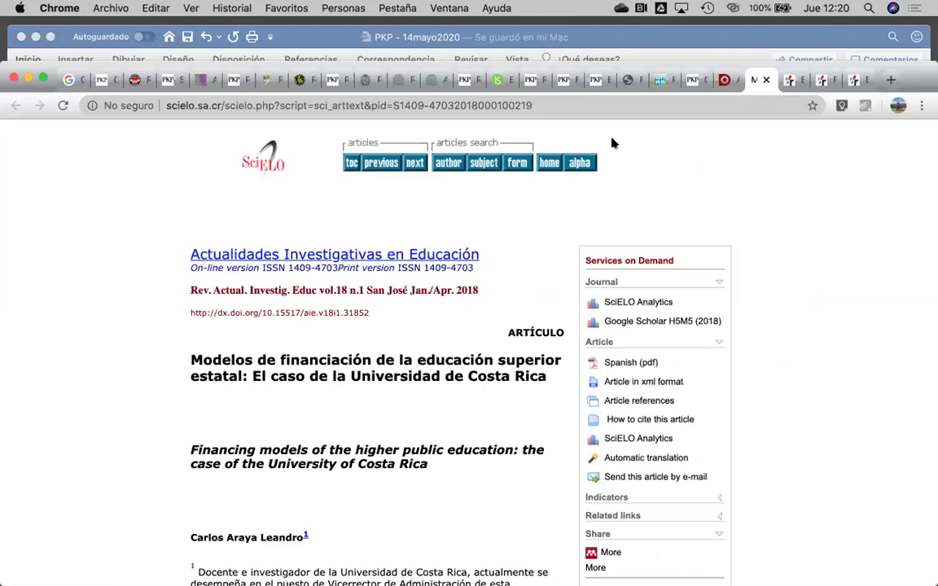
left_click(788, 80)
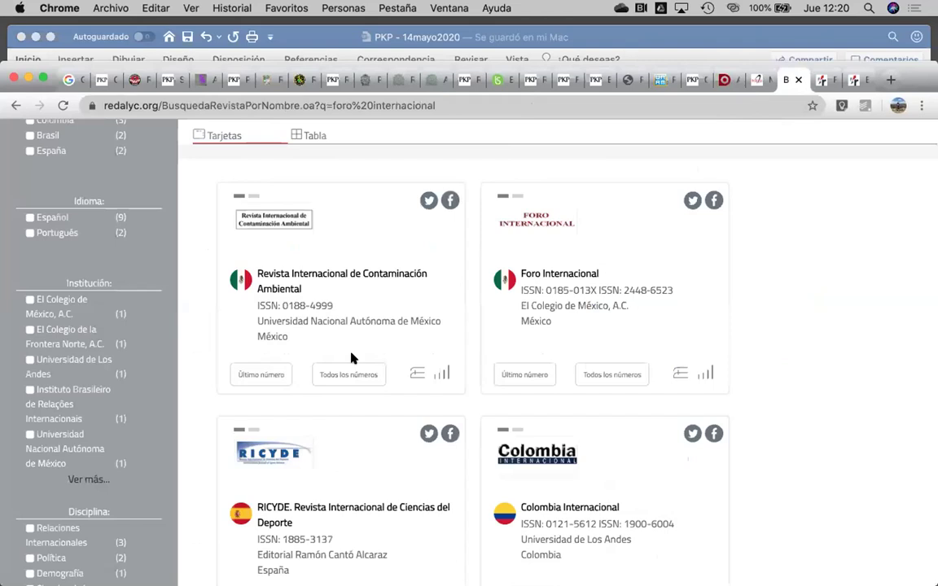
left_click(824, 79)
left_click(858, 80)
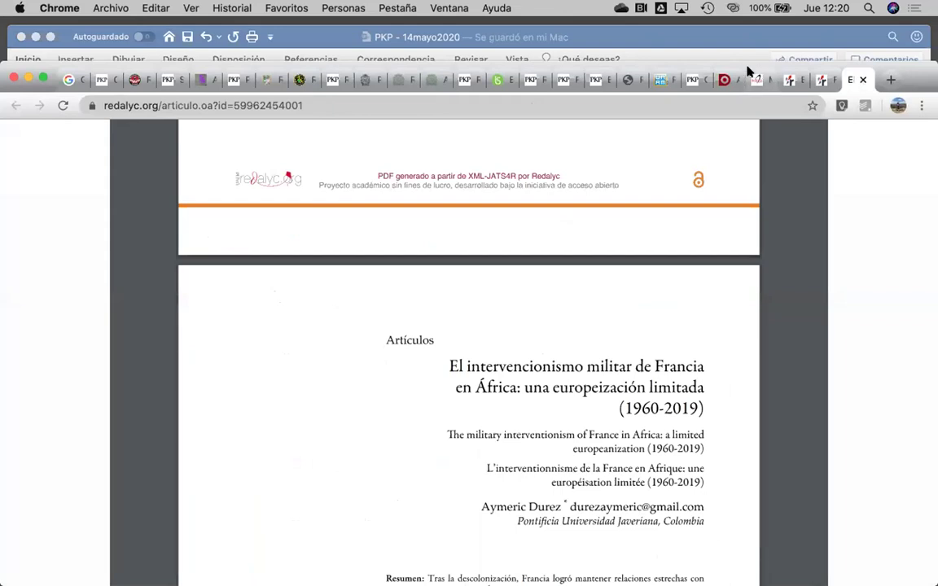
Open the original record of "Construcción de moléculas quirales" from the UNAM repository, close the duplicate page, and compare the TIP journal page with Dialnet
left_click(663, 80)
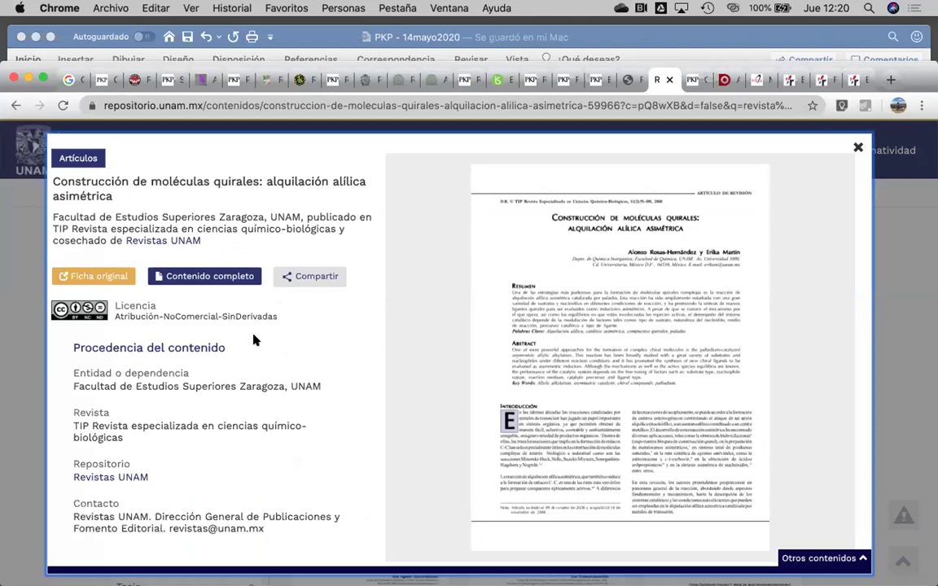
left_click(94, 277)
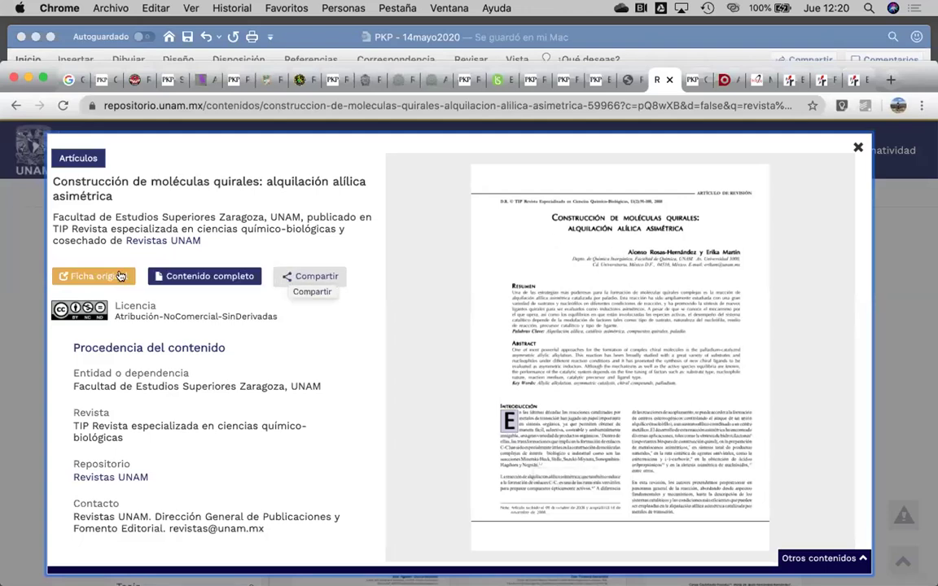
left_click(96, 276)
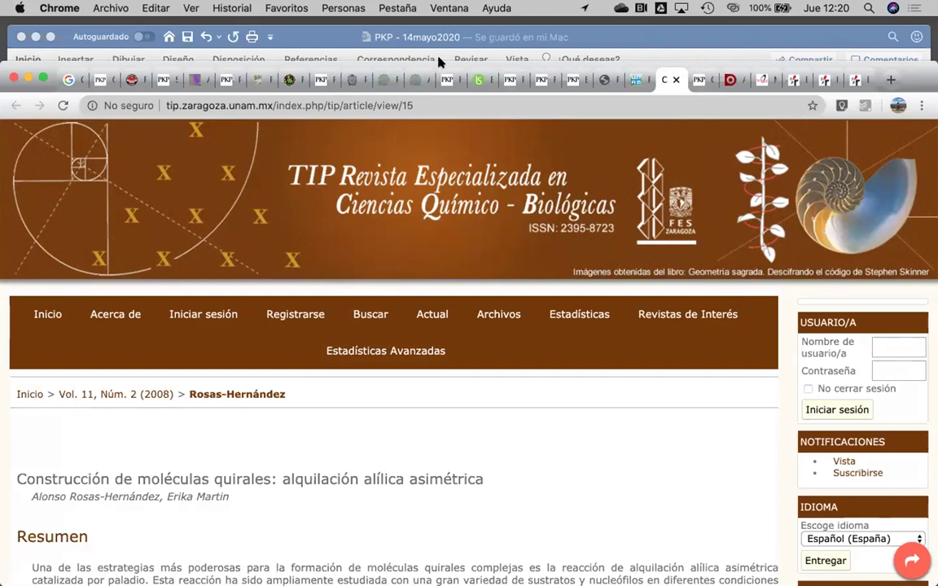
left_click(674, 79)
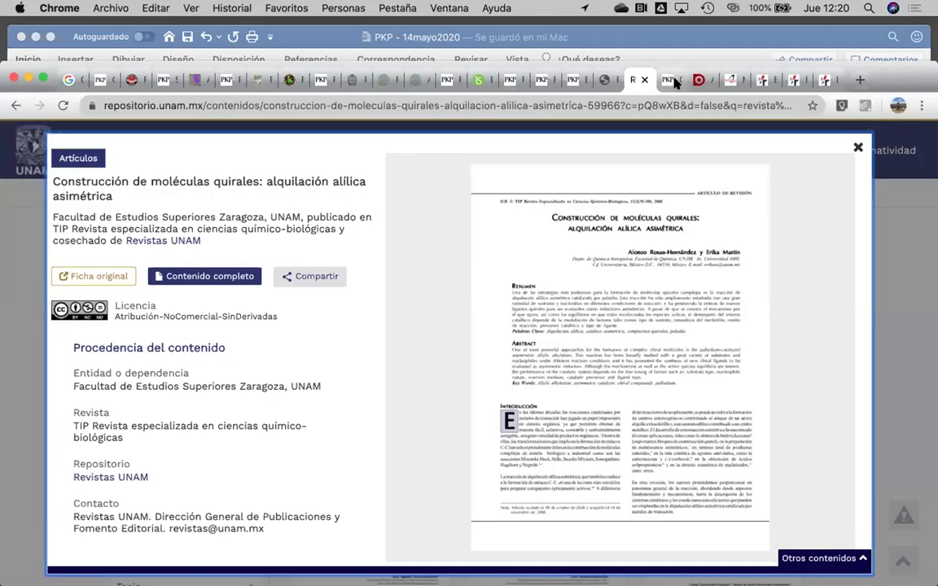
left_click(664, 81)
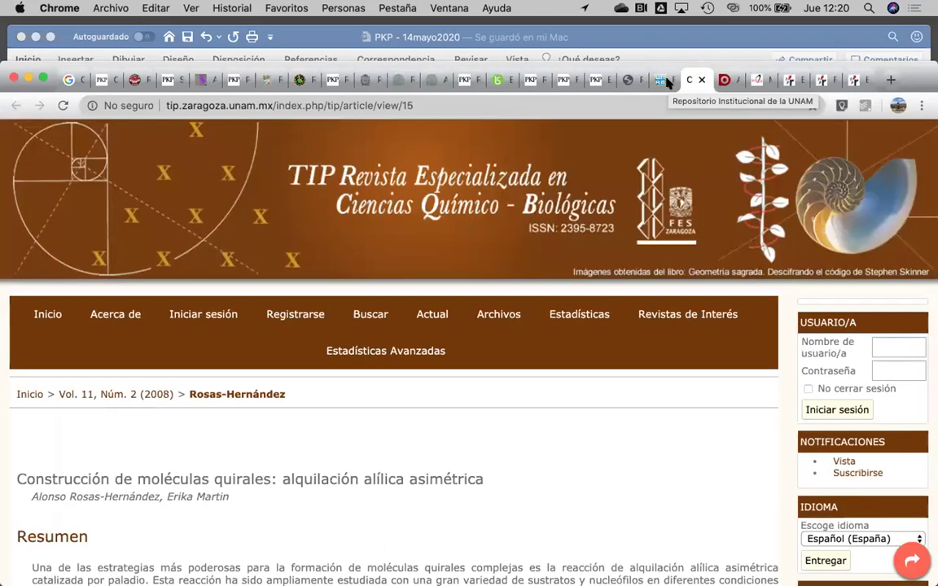
left_click(725, 80)
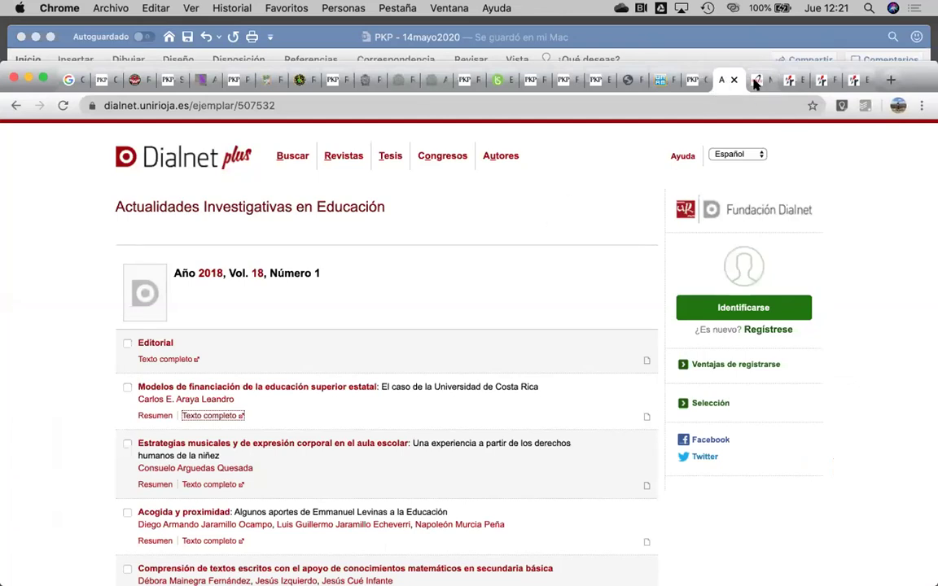
key("XF86AudioRaiseVolume")
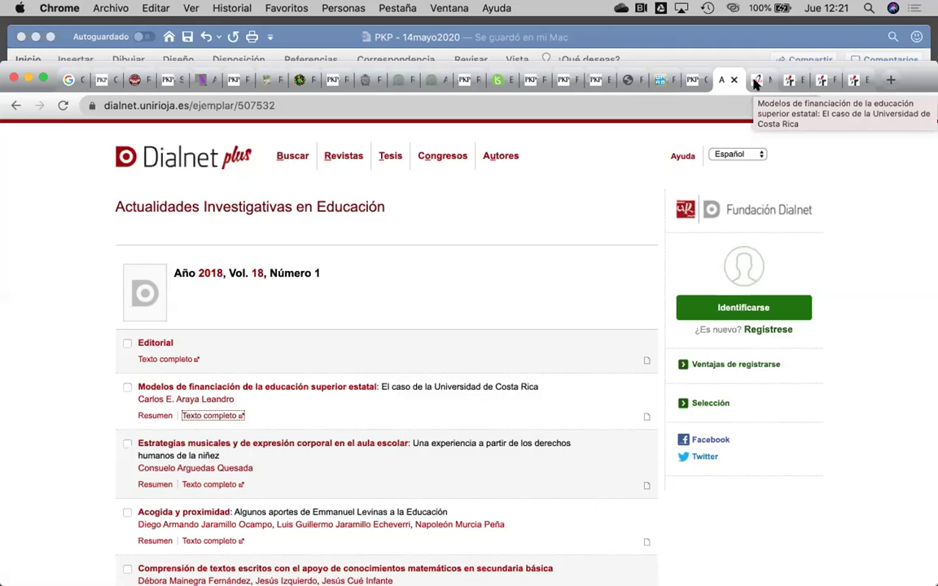
Close the article record in the UNAM repository, look through the "revista TIP" results and clear that search term
left_click(658, 80)
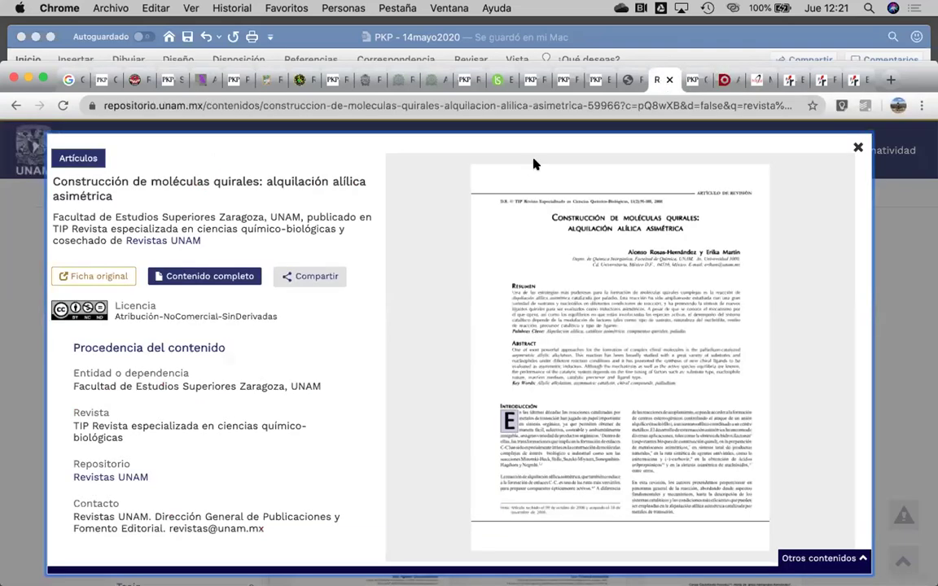
key("Escape")
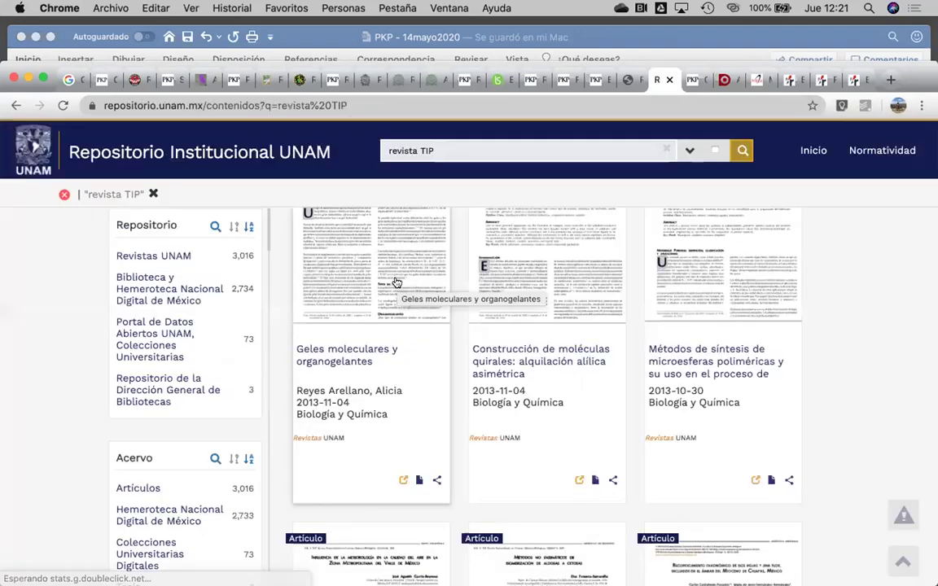
scroll(397, 278, "up", 2)
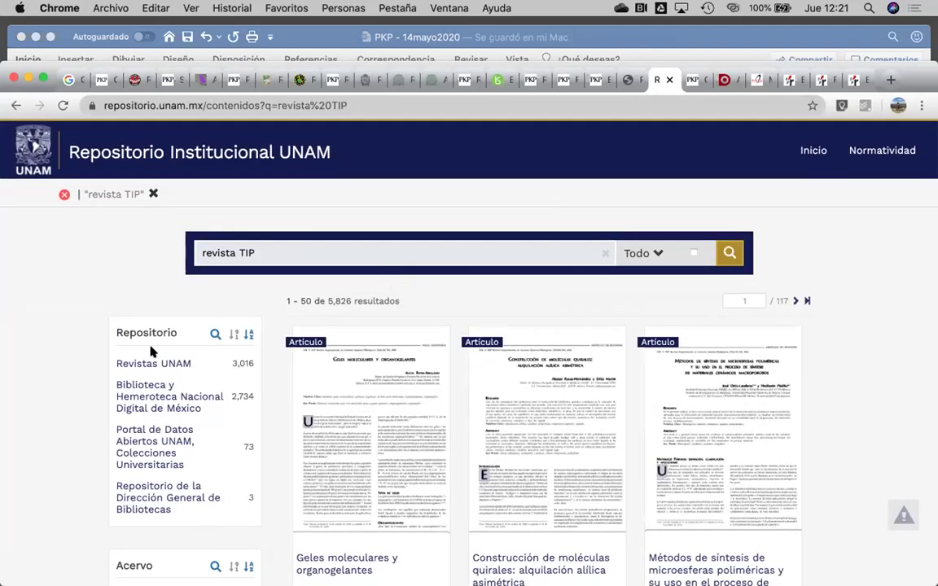
scroll(73, 397, "down", 1)
scroll(74, 397, "down", 10)
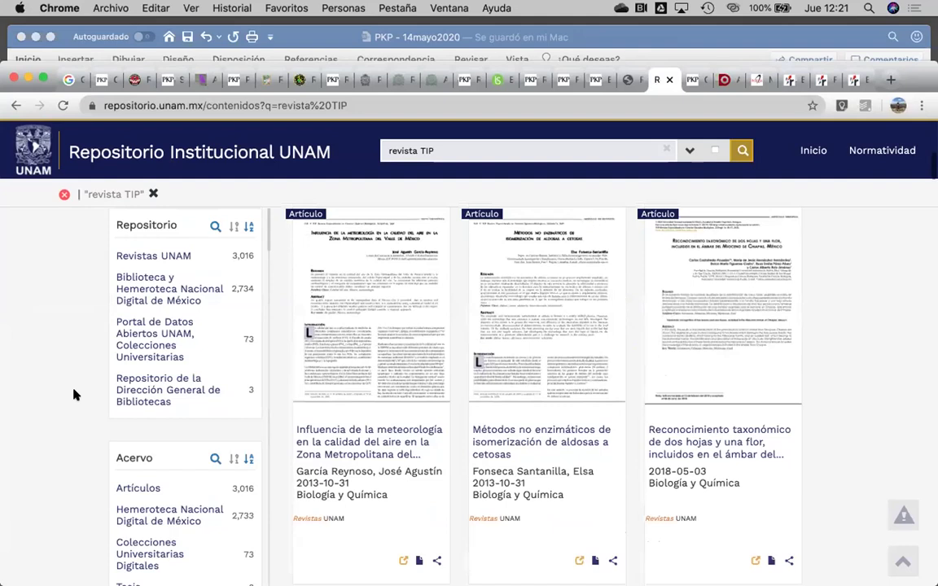
left_click(151, 195)
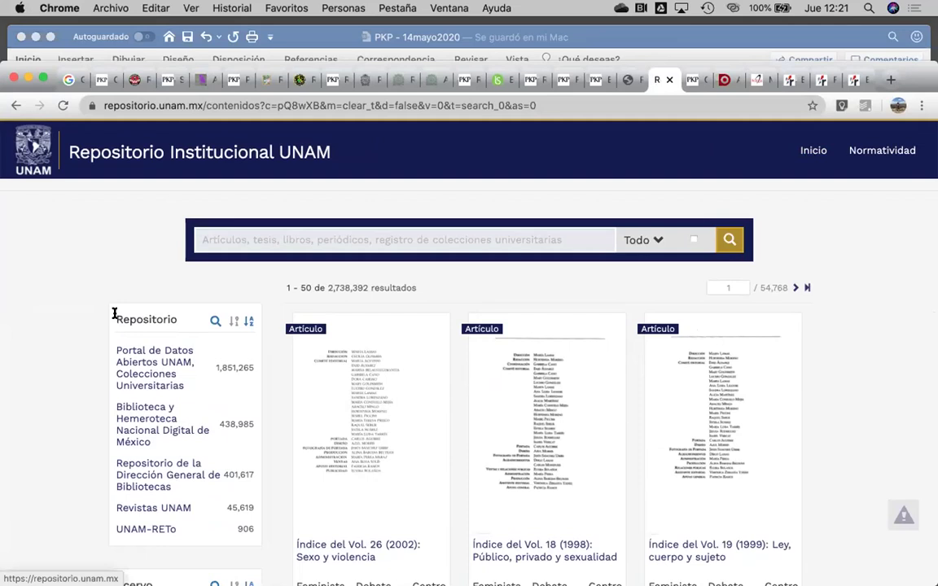
View the UNAM repository page's source code, search it for "vufind" and "dspace", and close the source view
right_click(67, 311)
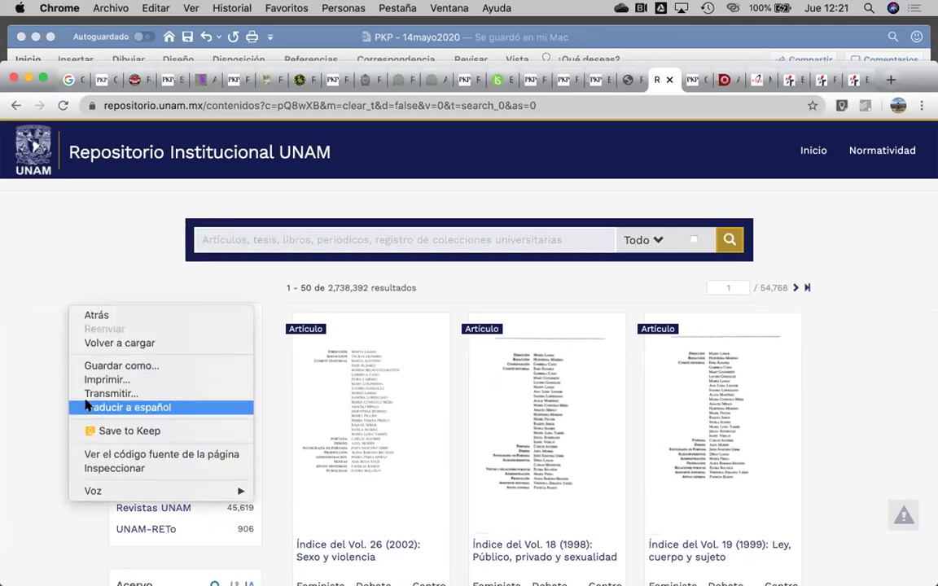
left_click(87, 452)
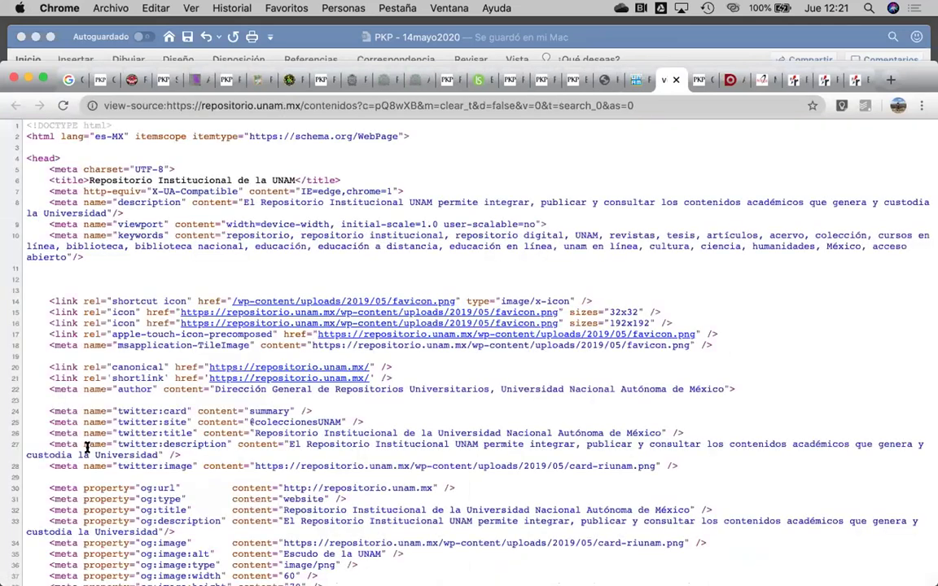
key("super+f")
type("vufind")
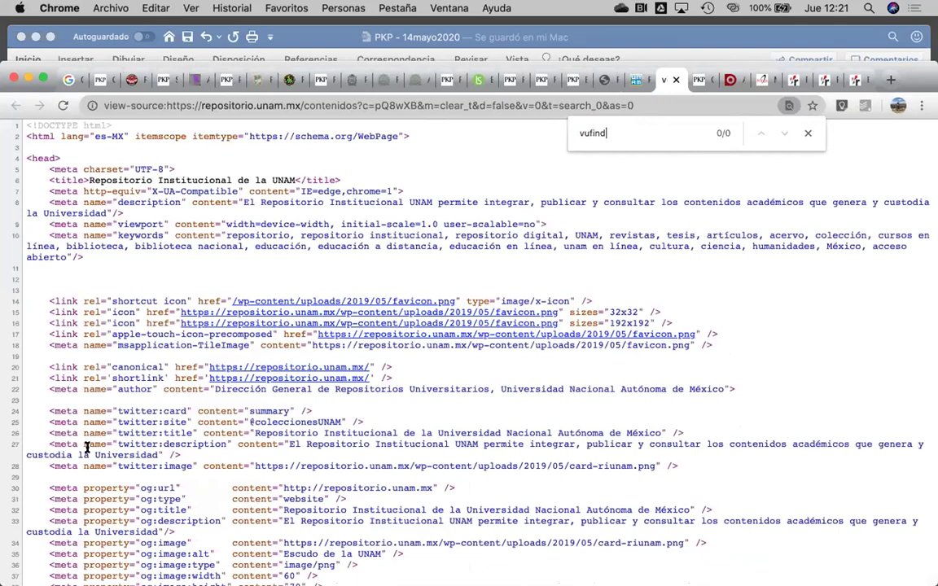
key("BackSpace")
key("BackSpace")
key("BackSpace")
key("BackSpace")
key("BackSpace")
key("BackSpace")
type("dspace")
key("Escape")
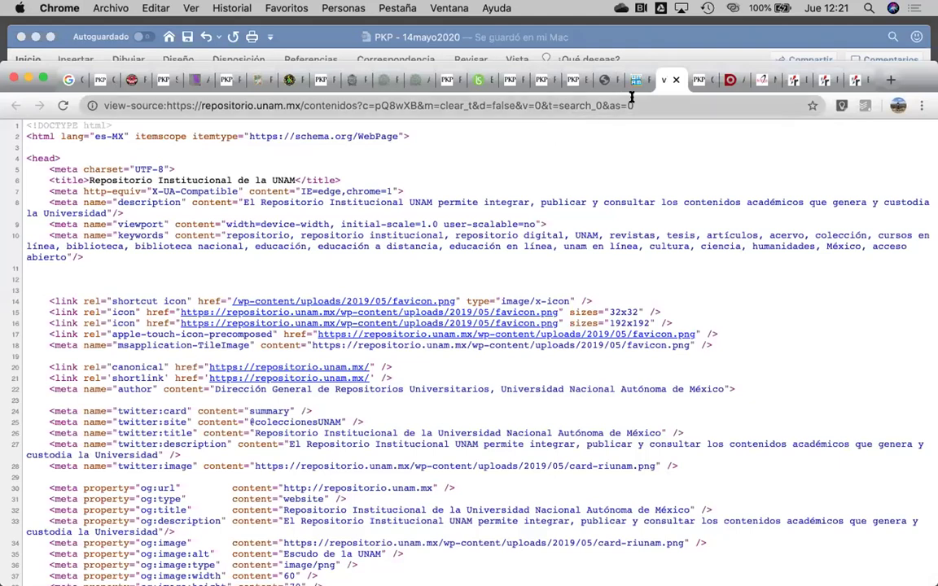
key("super+w")
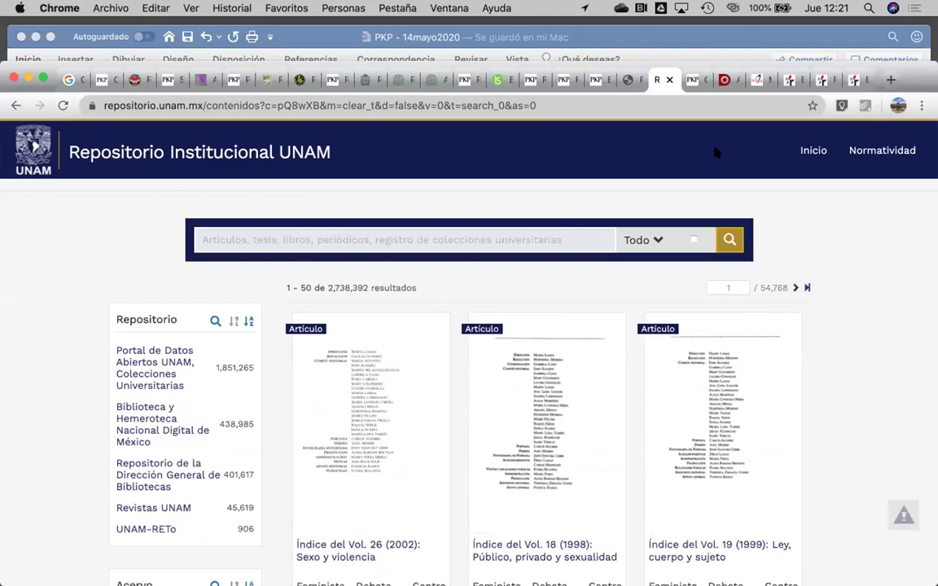
Reopen the UNAM repository page's source code and search it for "word"
right_click(67, 257)
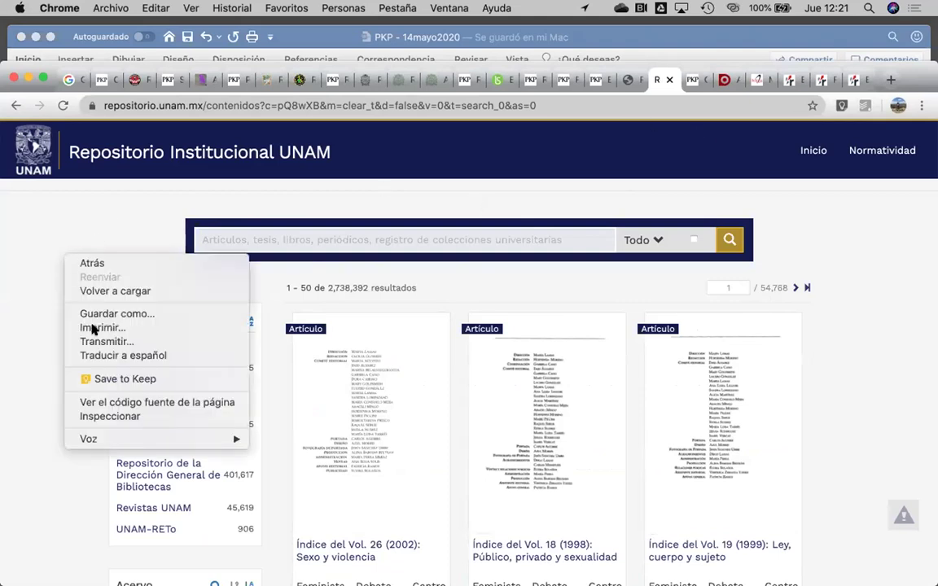
left_click(100, 403)
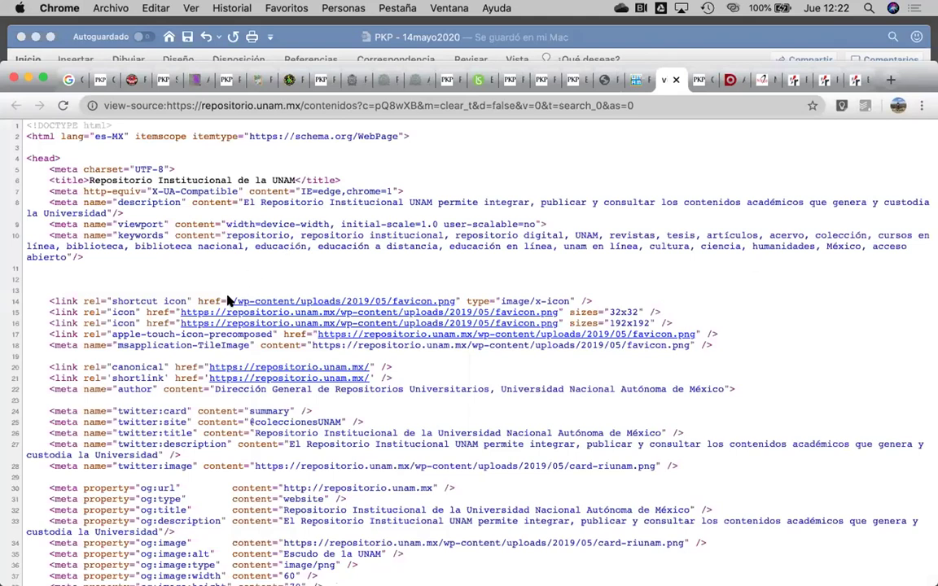
left_click_drag(241, 302, 245, 302)
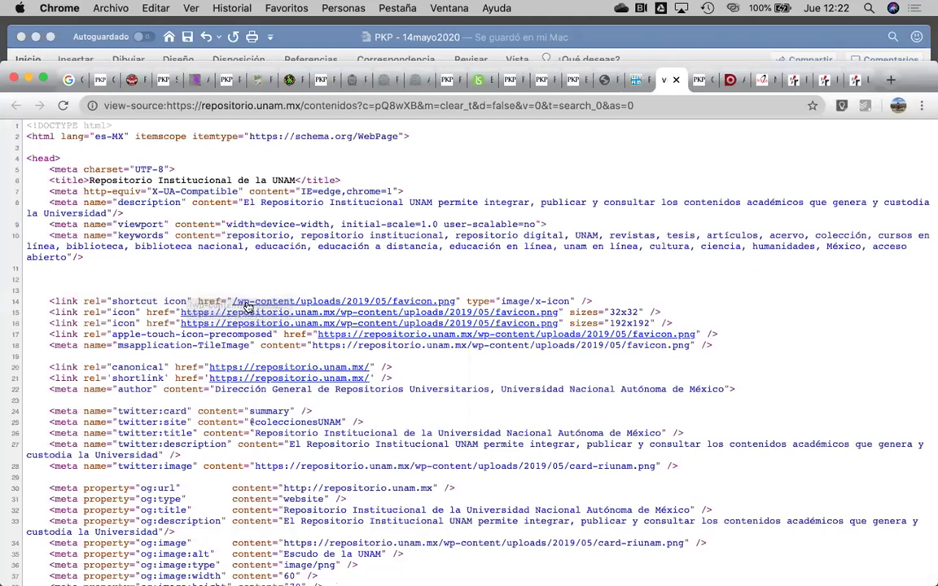
key("super+f")
type("word")
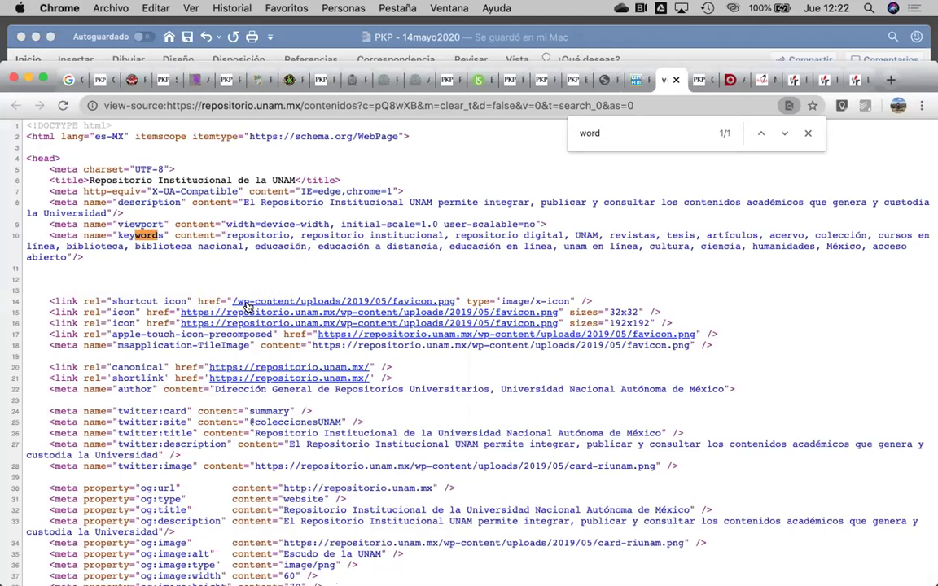
Search the UNAM repository's source code for "wordpress" and close the source view
type("press")
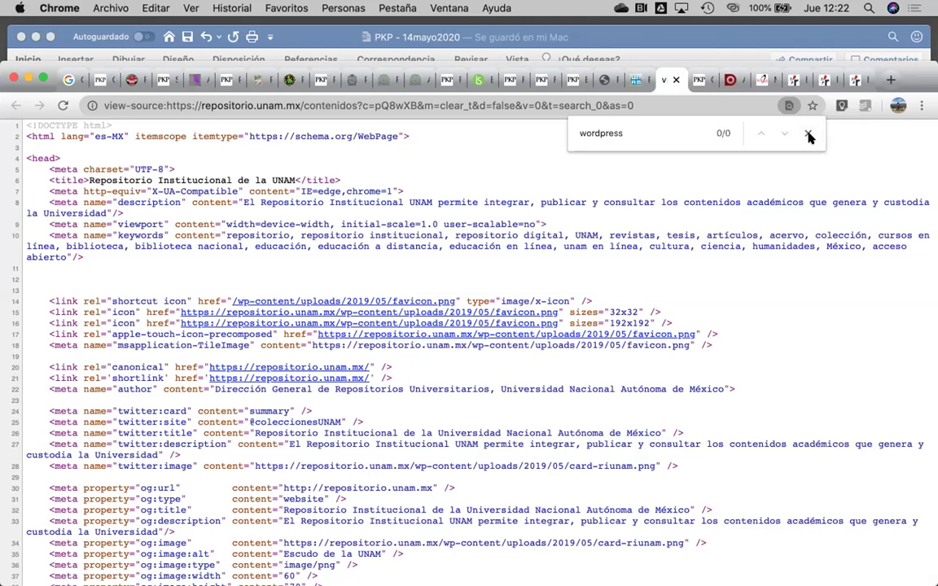
key("Escape")
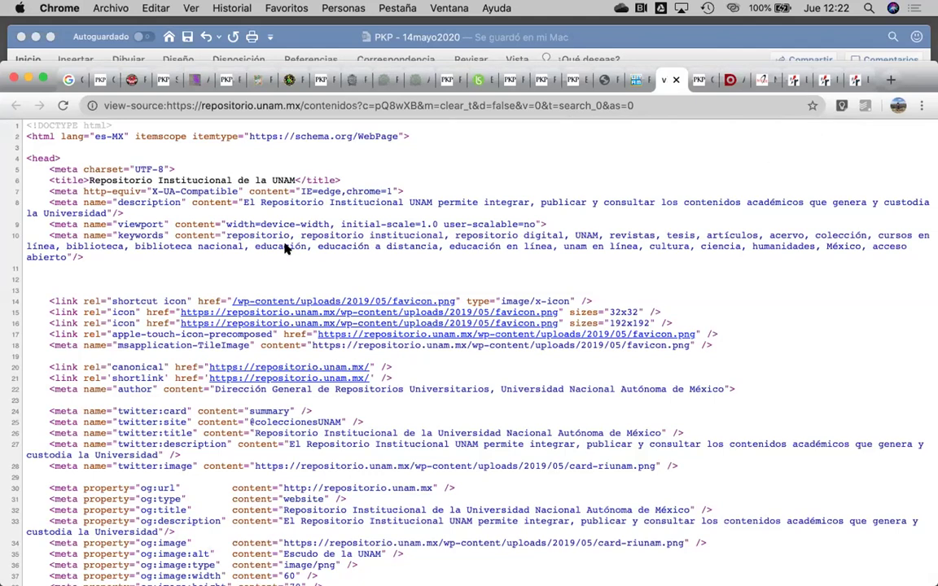
left_click(675, 81)
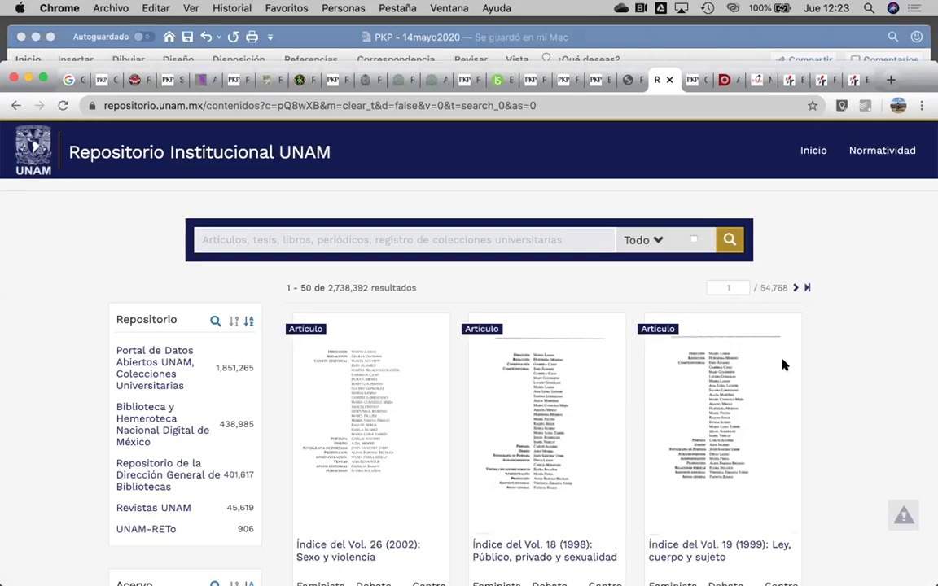
Close the Redalyc article on France's military interventionism and look over the Universidad Veracruzana, Interconectando Saberes, Vitae and Foro Internacional pages
left_click(854, 80)
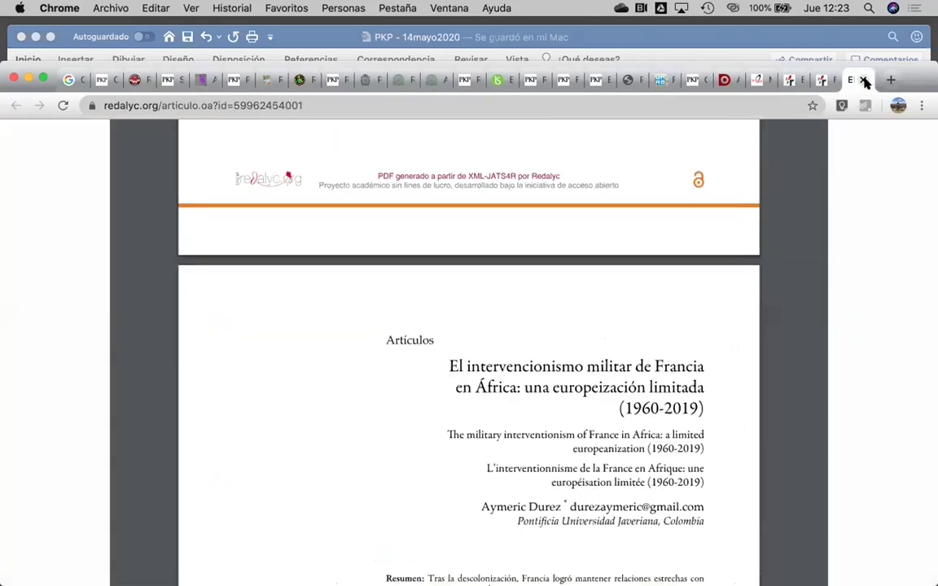
left_click(863, 80)
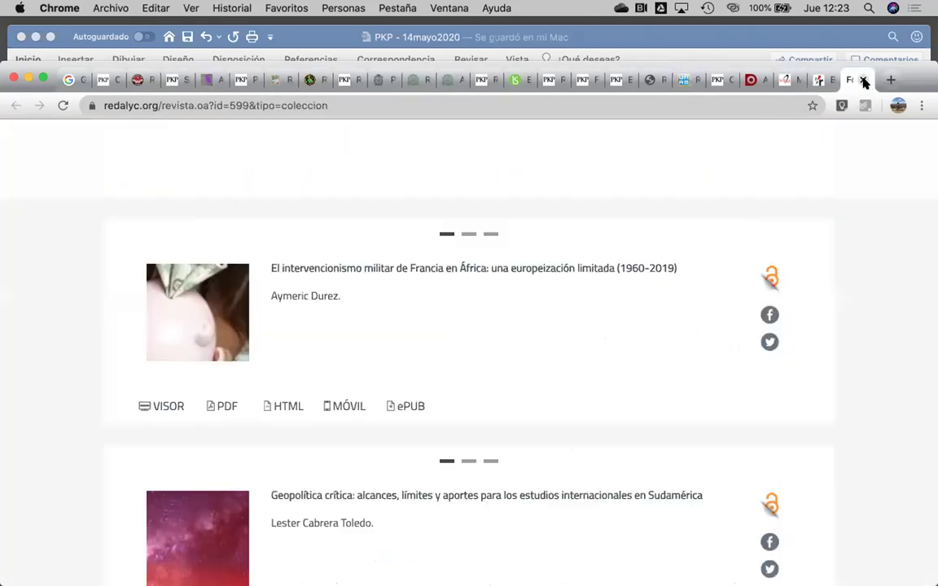
left_click(483, 84)
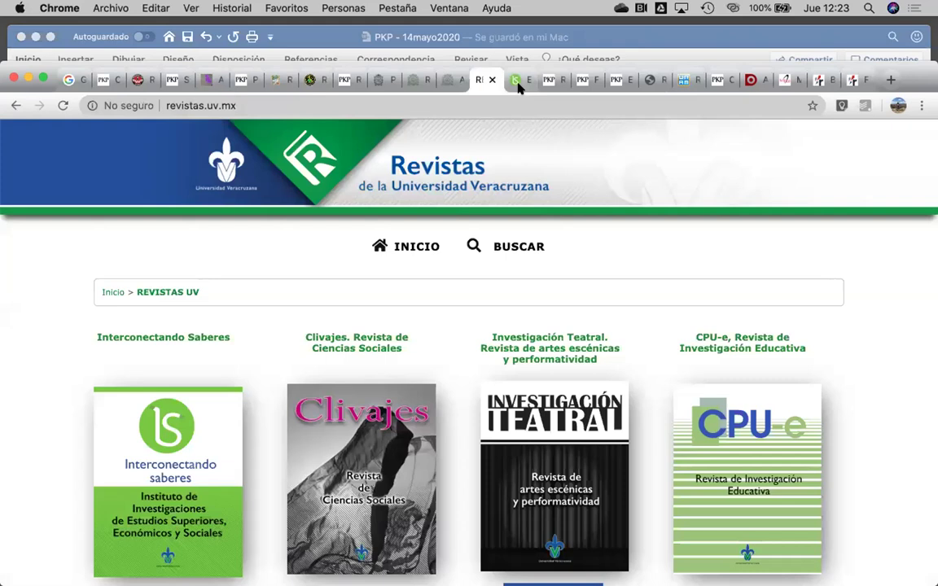
left_click(517, 82)
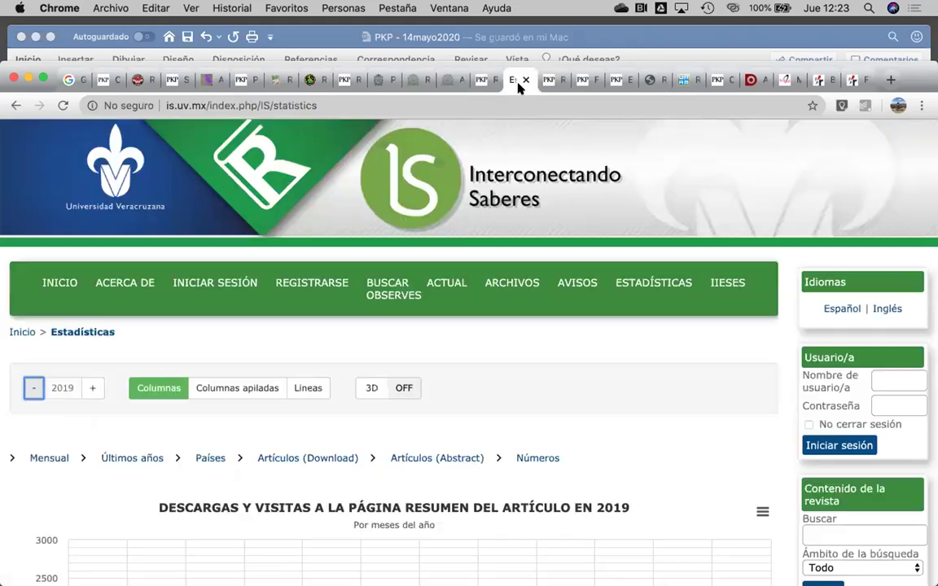
left_click(448, 83)
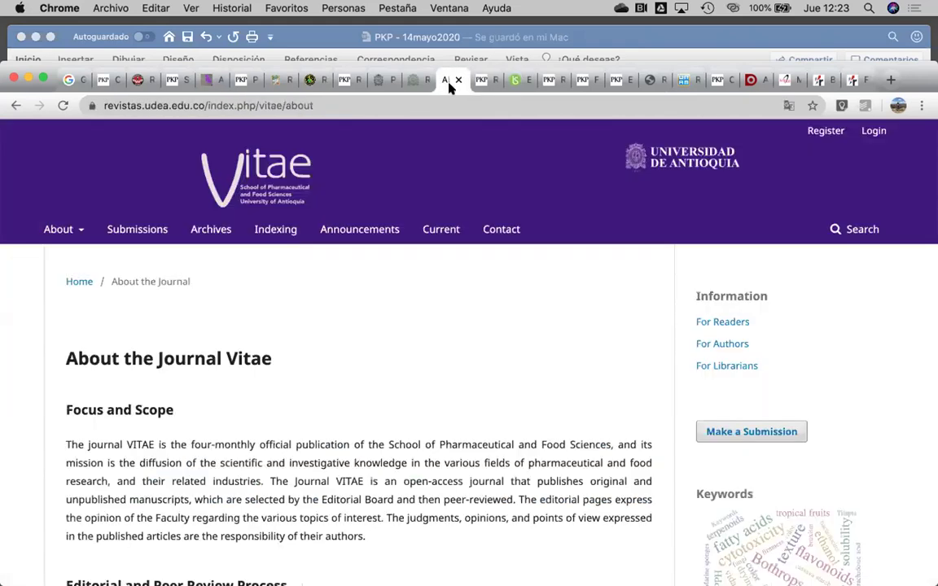
left_click(583, 81)
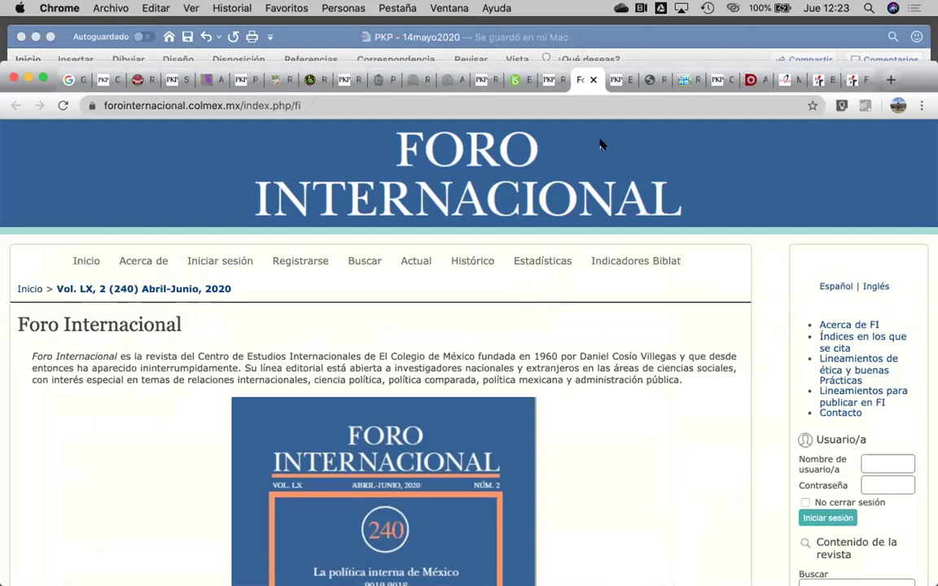
Lower the computer's sound volume
key("XF86AudioLowerVolume")
key("XF86AudioLowerVolume")
key("XF86AudioLowerVolume")
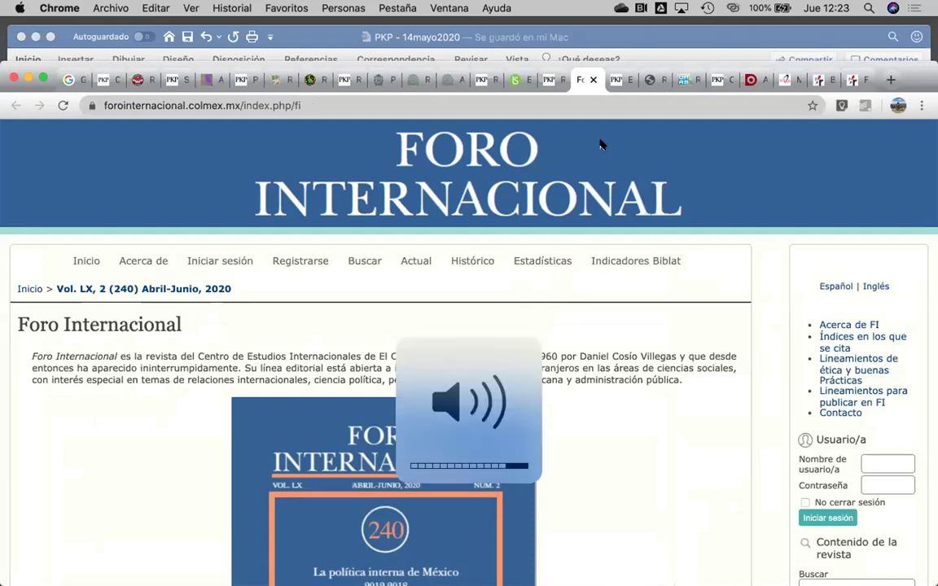
Close the Universidad de Buenos Aires repository page and the TIP article page
left_click(621, 80)
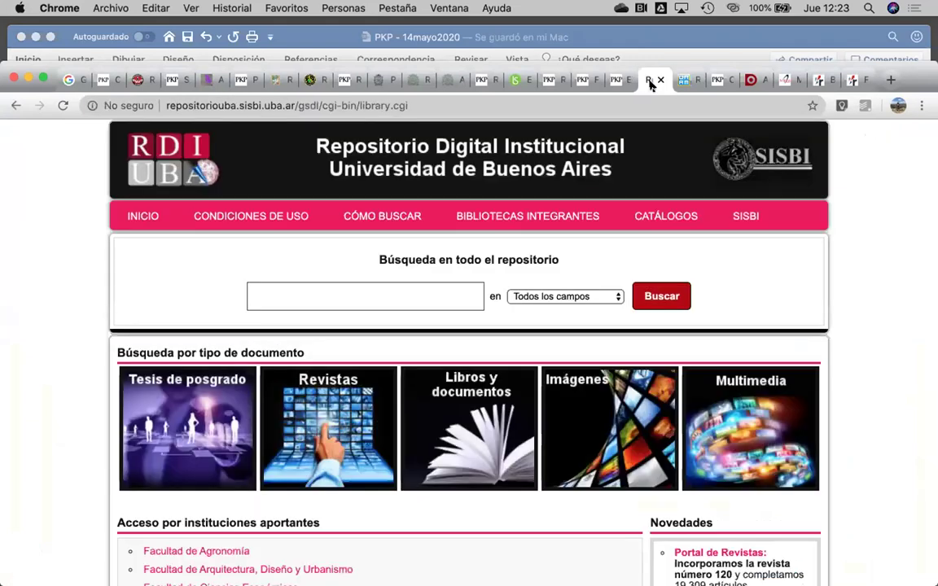
left_click(651, 82)
left_click(660, 80)
left_click(682, 82)
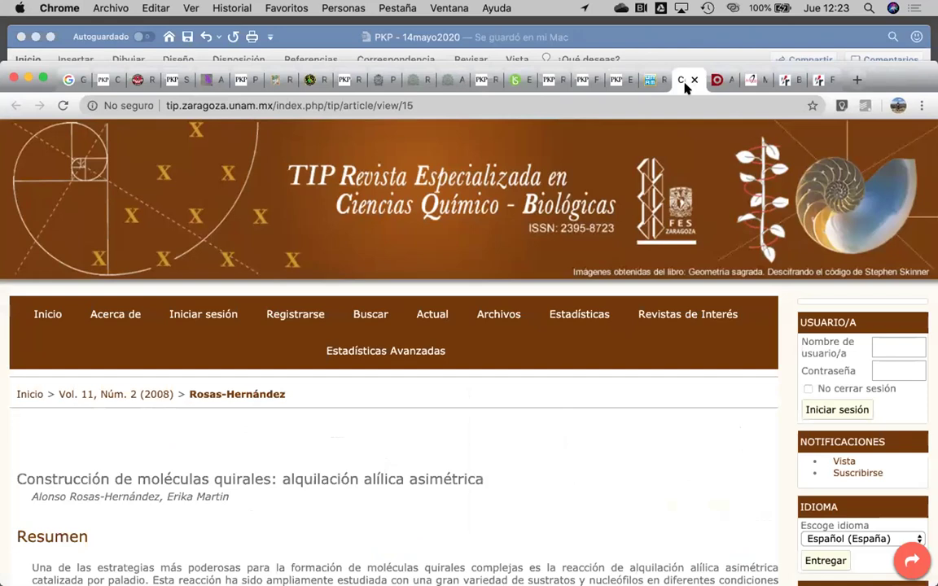
left_click(698, 80)
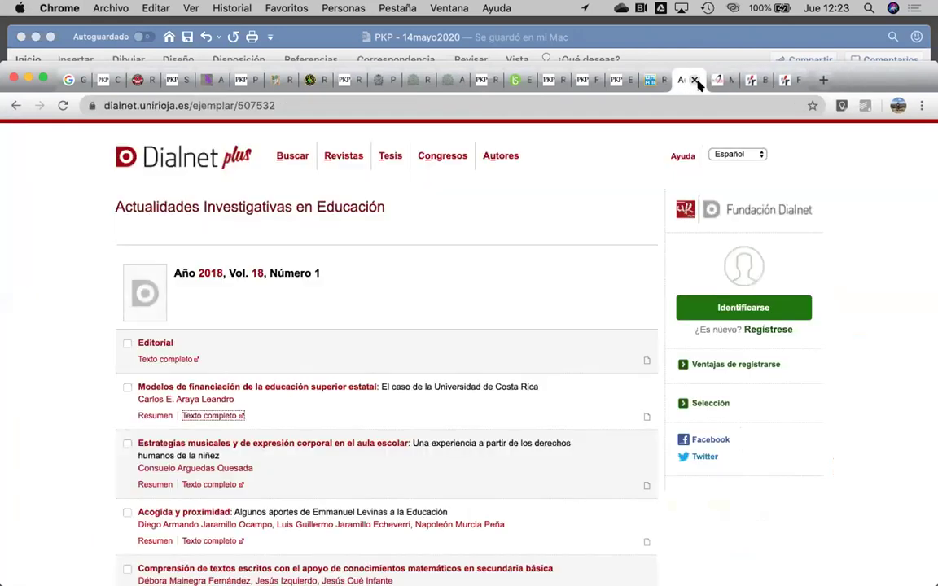
Close Redalyc's Foro Internacional issue page and the page open between Dialnet and the Redalyc journal search
left_click(799, 81)
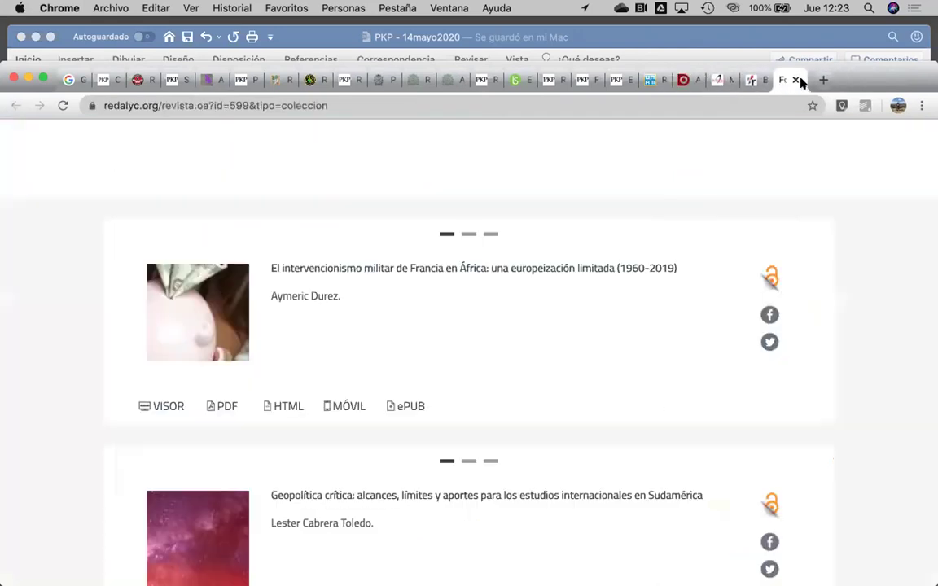
left_click(795, 79)
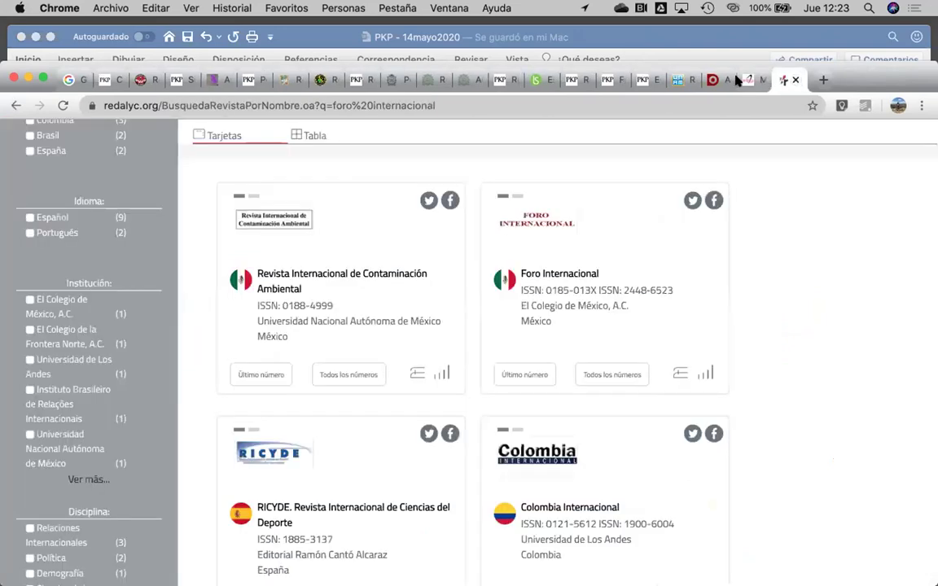
left_click(723, 81)
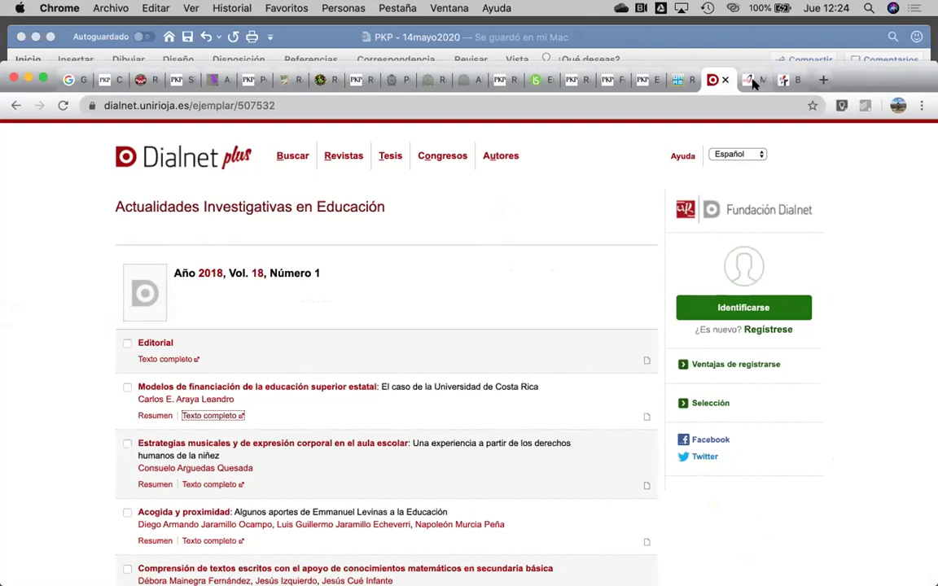
left_click(755, 81)
left_click(759, 81)
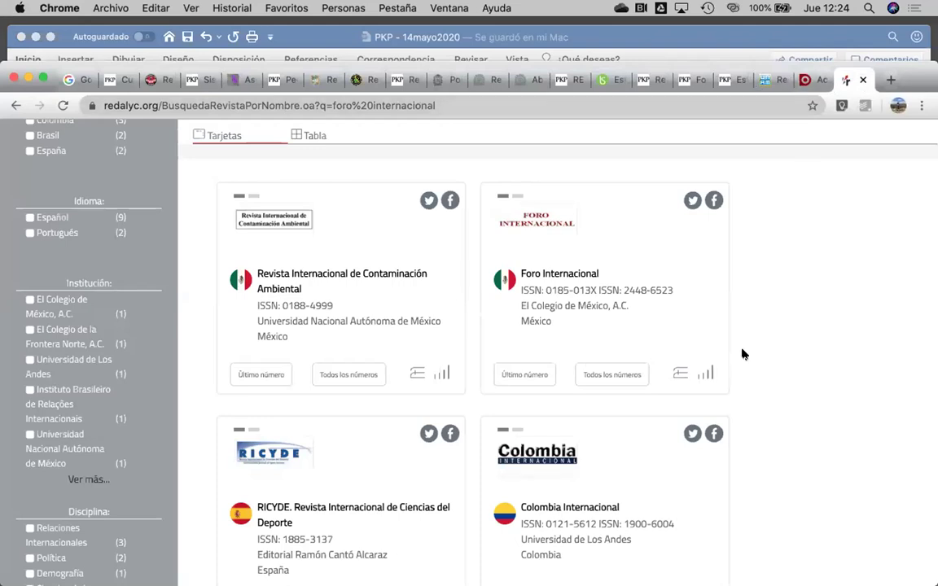
Open the Revista ALCONPAT site in a new tab and place it just before the Interconectando Saberes statistics page
left_click(521, 79)
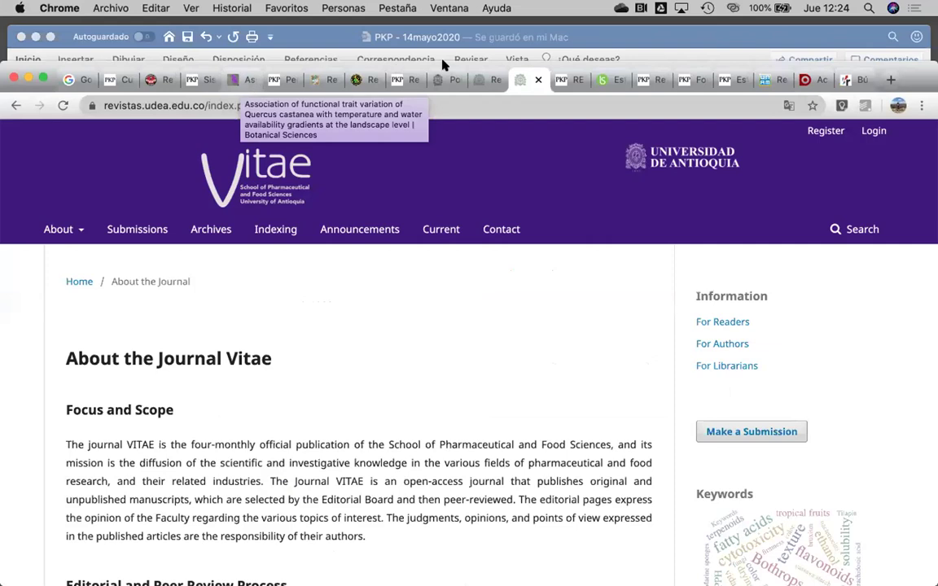
left_click(604, 79)
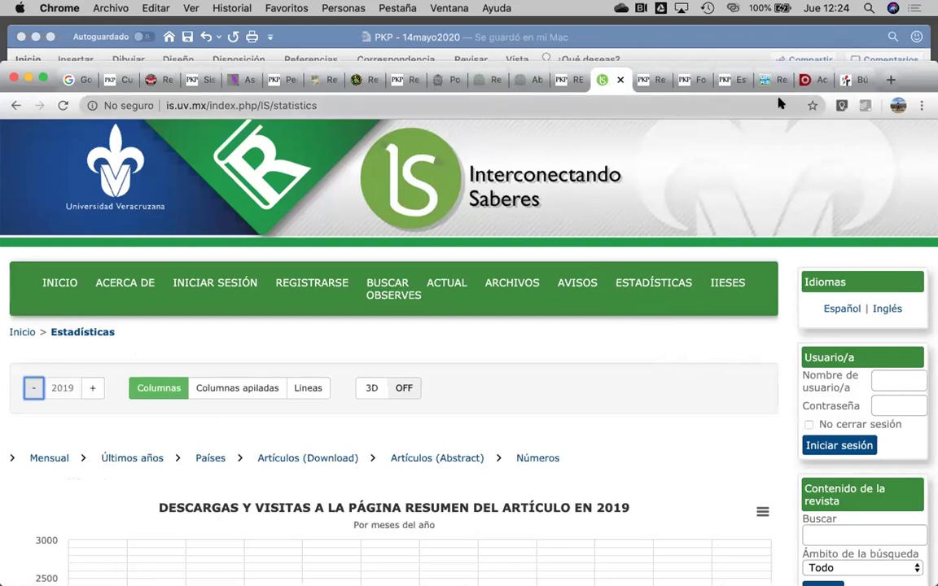
left_click(890, 82)
type("alcon")
key("Down")
key("Down")
key("Down")
key("Down")
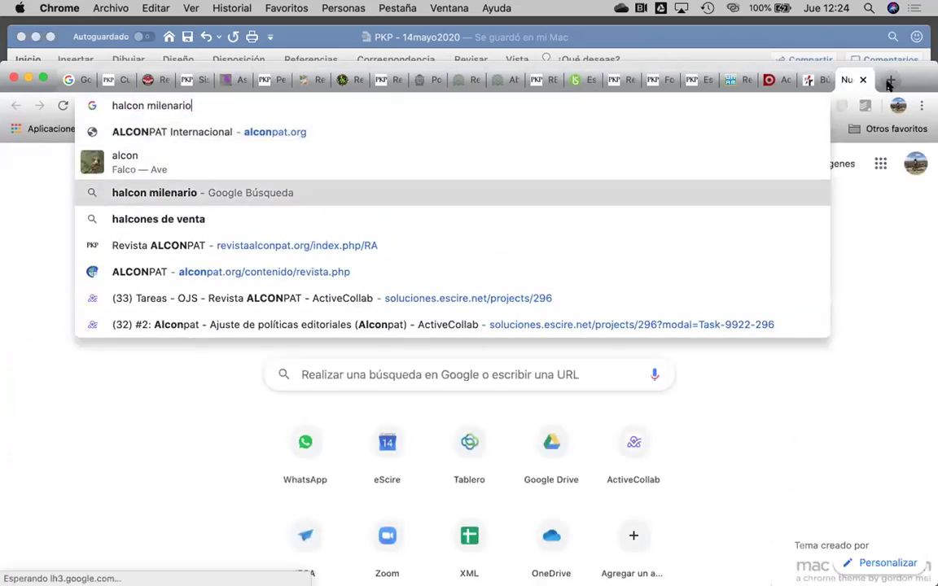
key("Return")
left_click_drag(847, 81, 594, 84)
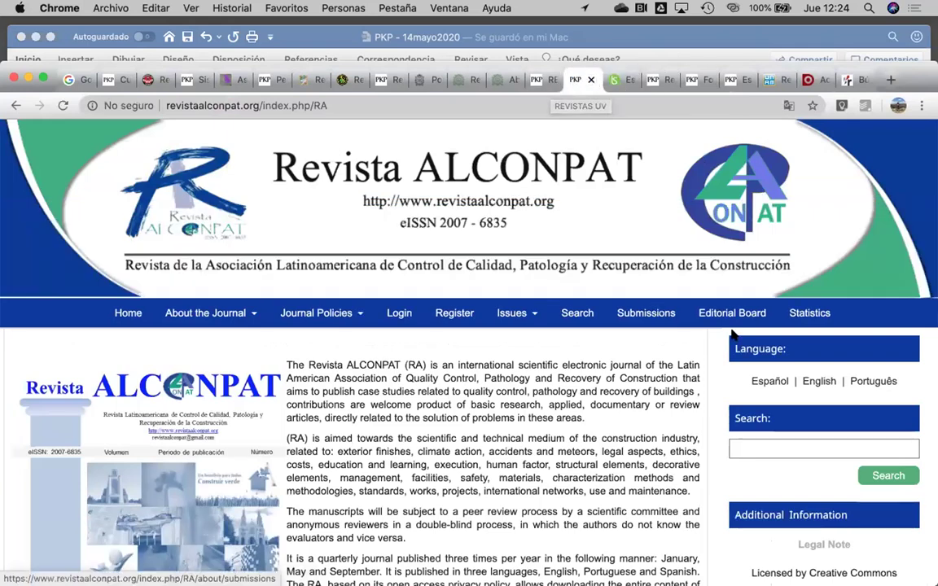
Open Revista ALCONPAT's statistics and examine the monthly chart of downloads and article abstract views for 2020
left_click(794, 317)
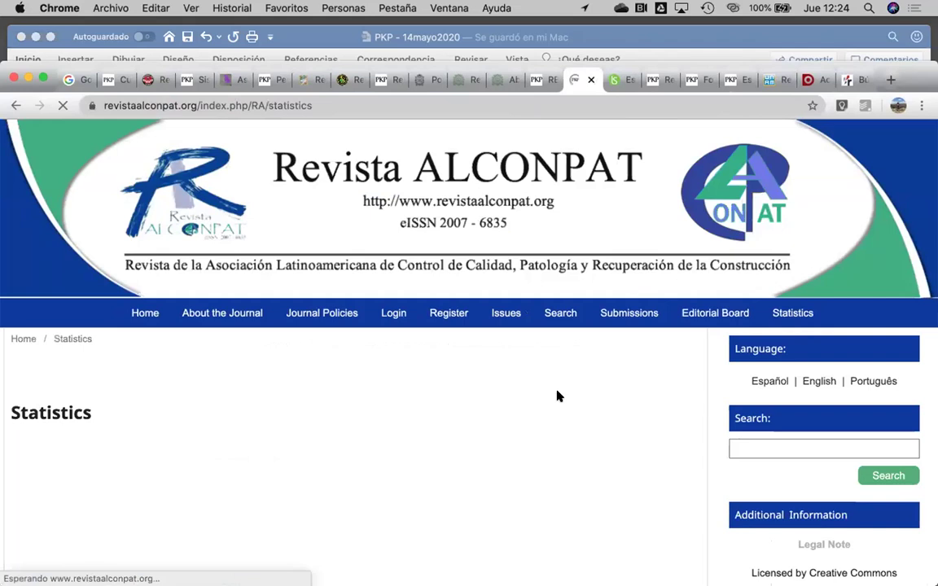
scroll(557, 391, "down", 1)
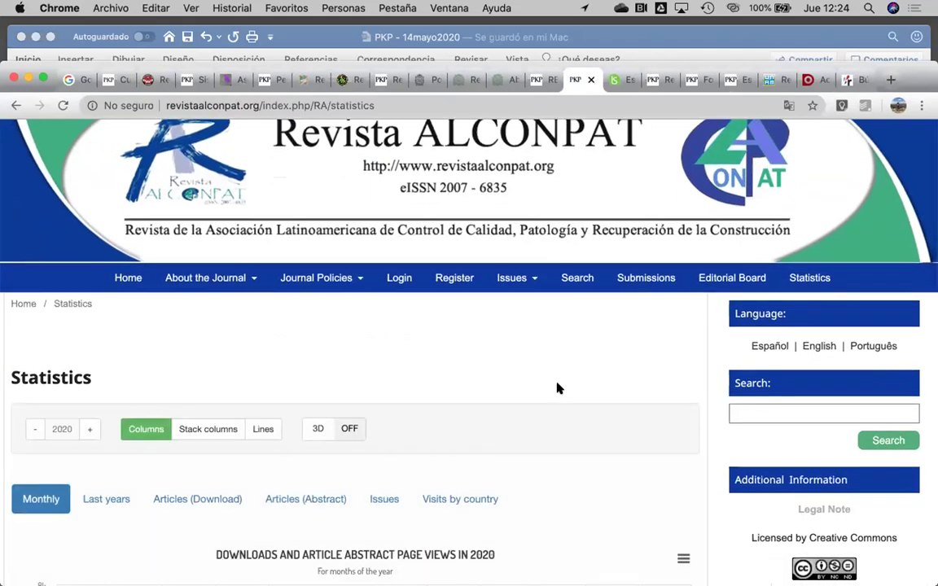
scroll(557, 388, "down", 5)
scroll(557, 388, "down", 5)
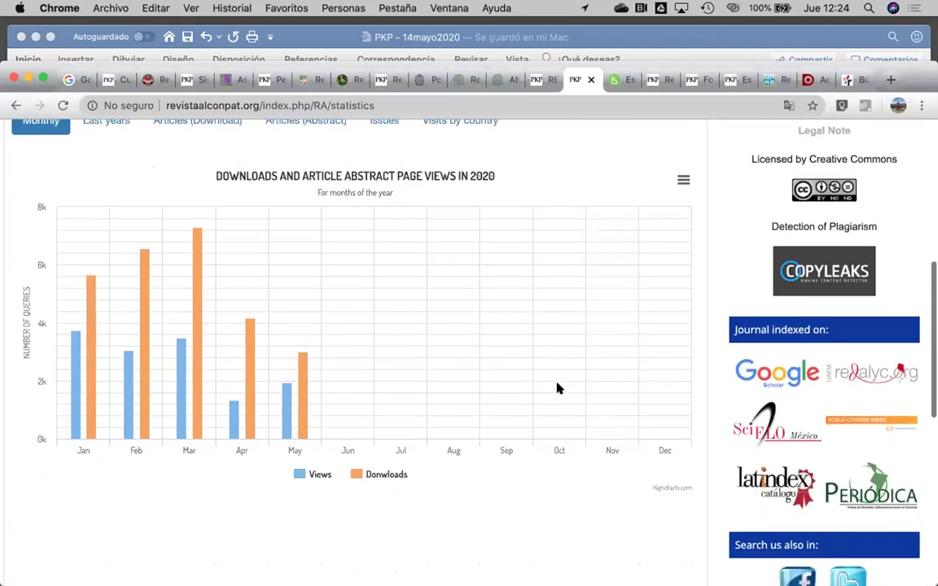
scroll(550, 370, "up", 10)
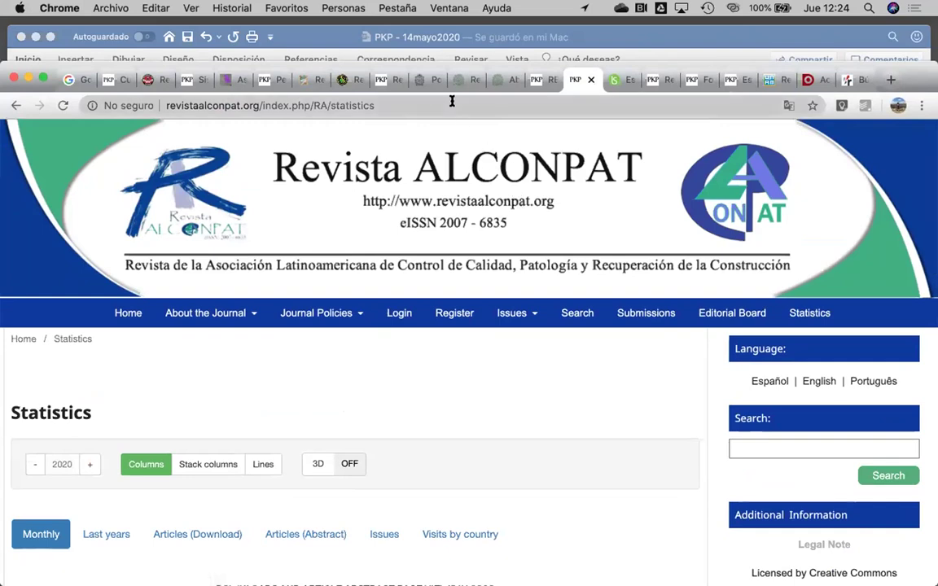
mouse_move(287, 411)
scroll(287, 414, "down", 1)
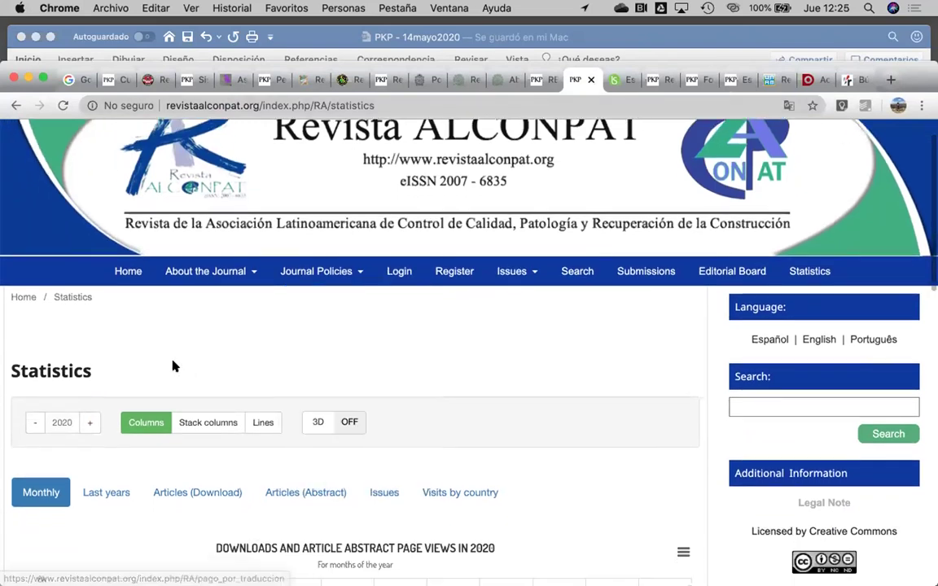
scroll(163, 362, "down", 4)
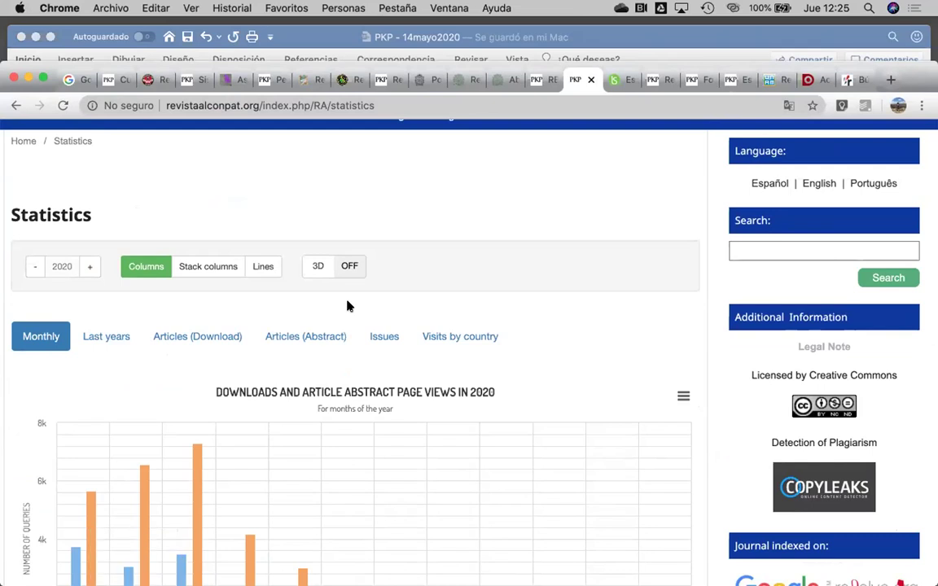
scroll(346, 307, "down", 6)
scroll(347, 307, "up", 3)
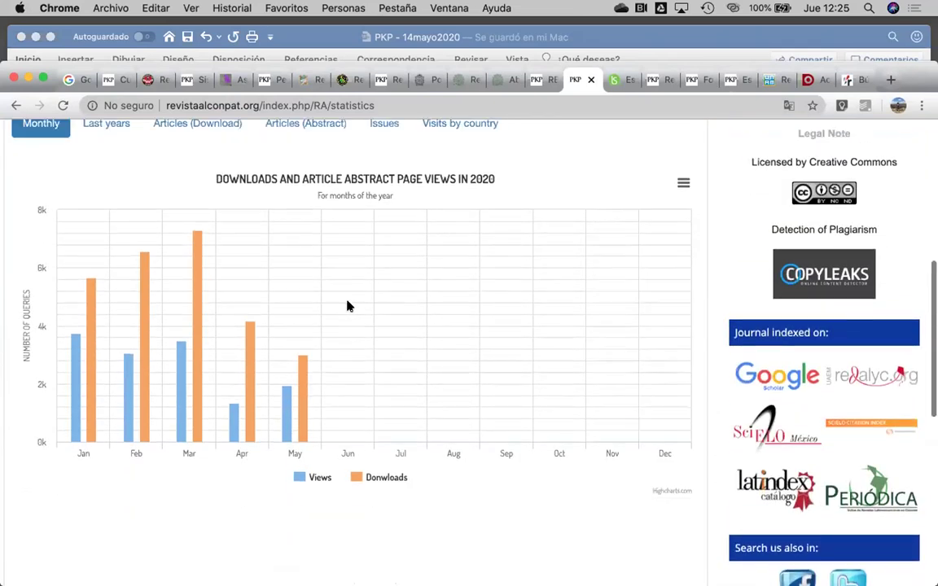
scroll(347, 306, "up", 4)
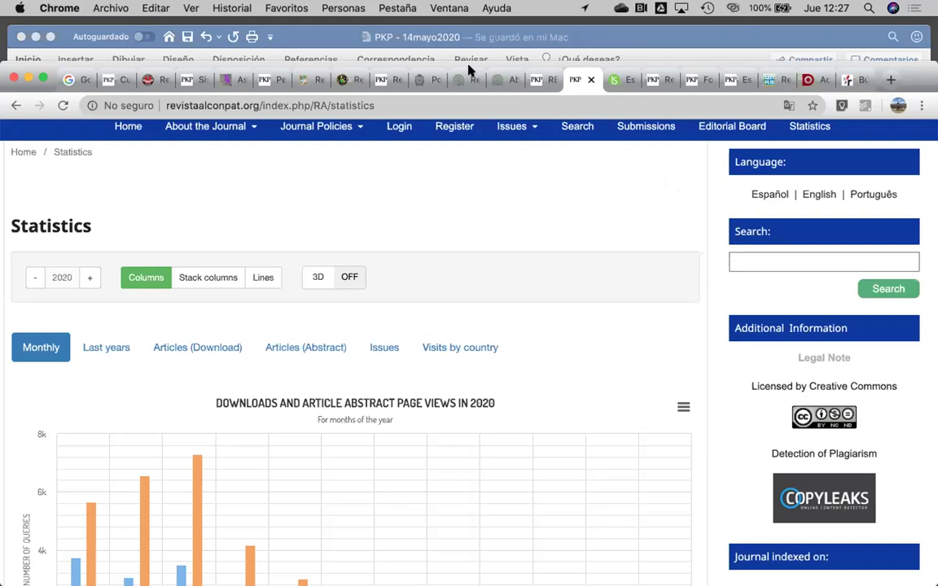
Switch to the Word document PKP - 14mayo2020 and read through participants' questions 1 to 4
key("super+Tab")
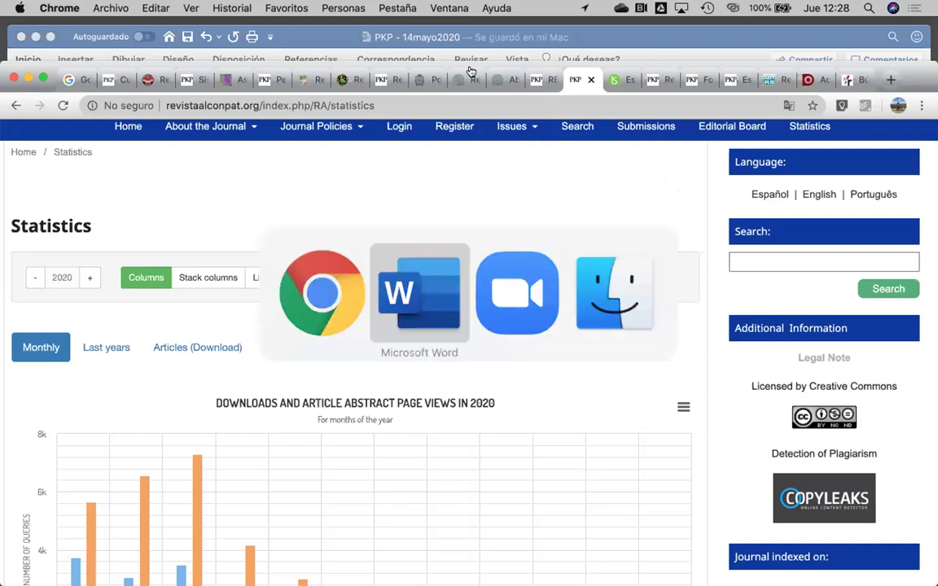
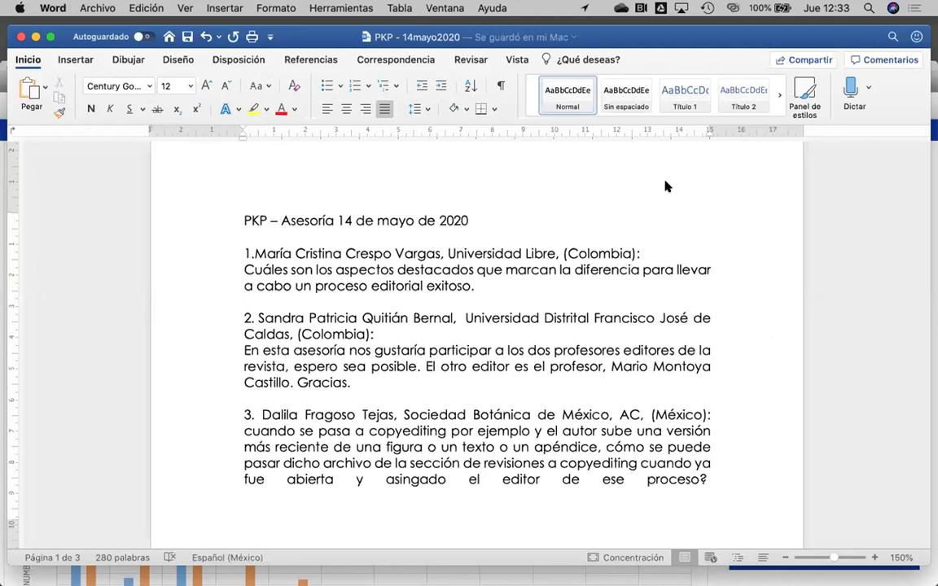
left_click(431, 350)
scroll(433, 341, "down", 3)
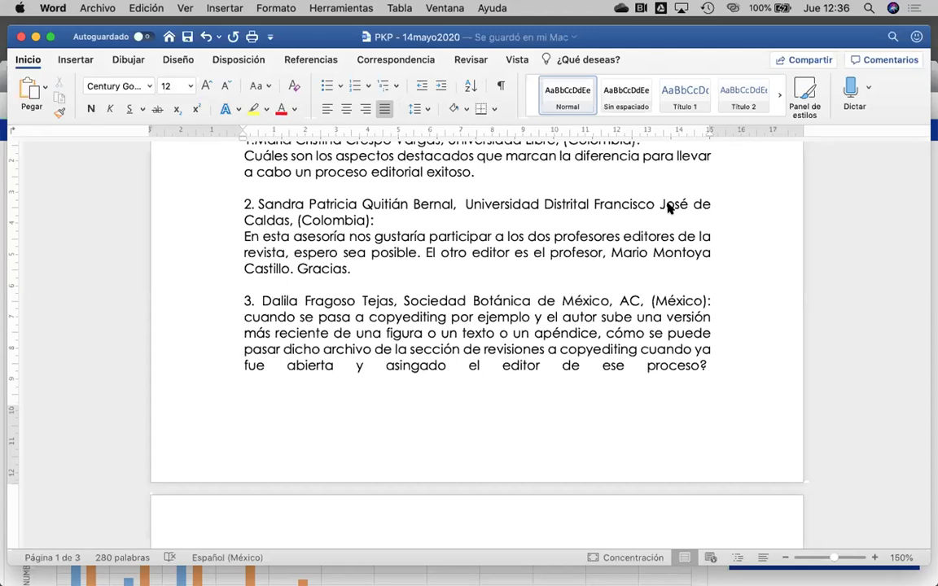
scroll(454, 323, "up", 2)
scroll(455, 325, "down", 3)
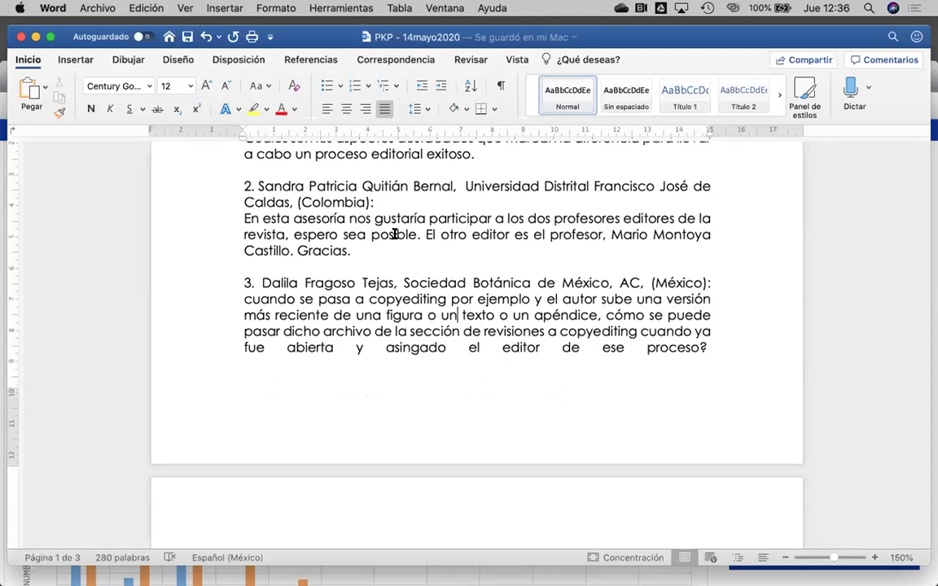
scroll(394, 234, "down", 5)
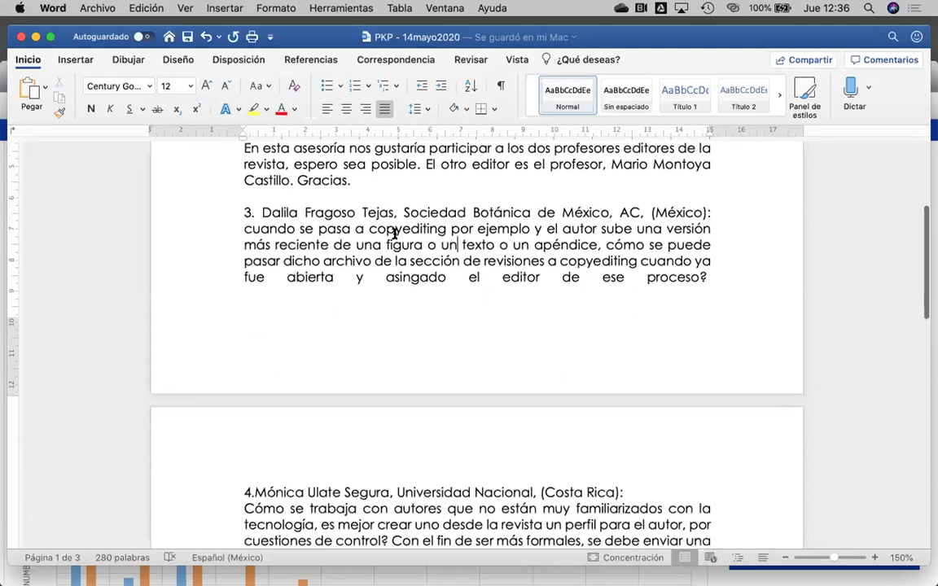
scroll(395, 233, "down", 1)
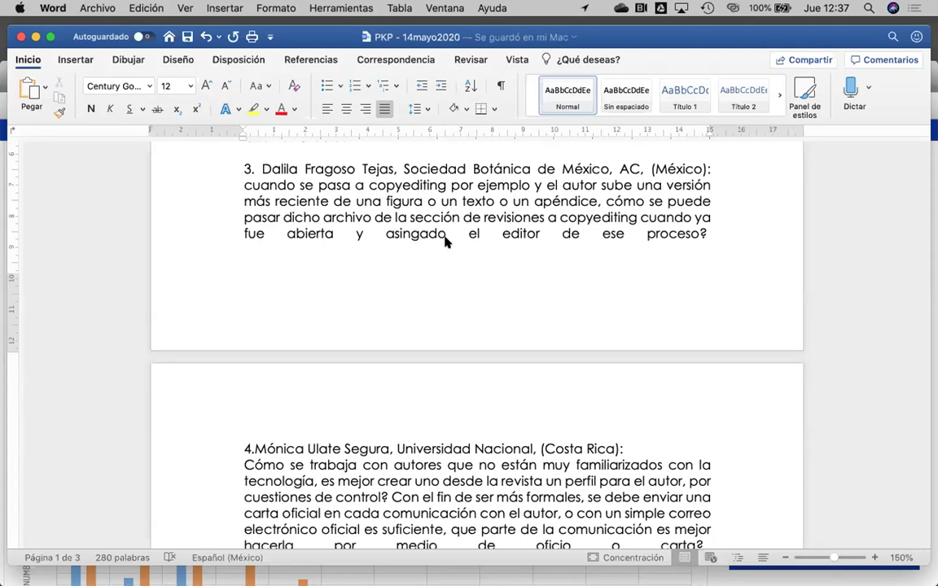
Review participants' question 3 on moving revised files to copyediting and question 4 on working with less tech-savvy authors
scroll(444, 237, "down", 1)
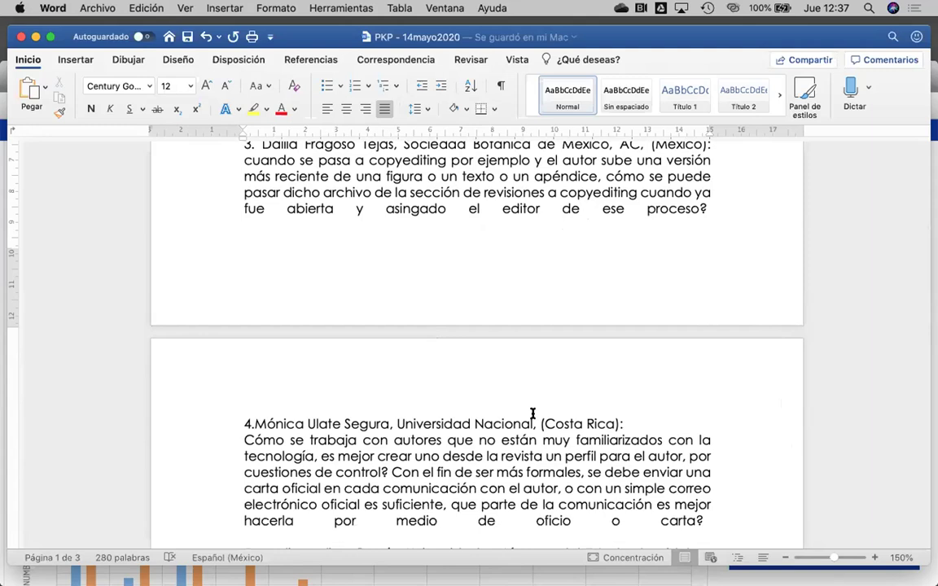
scroll(532, 413, "up", 2)
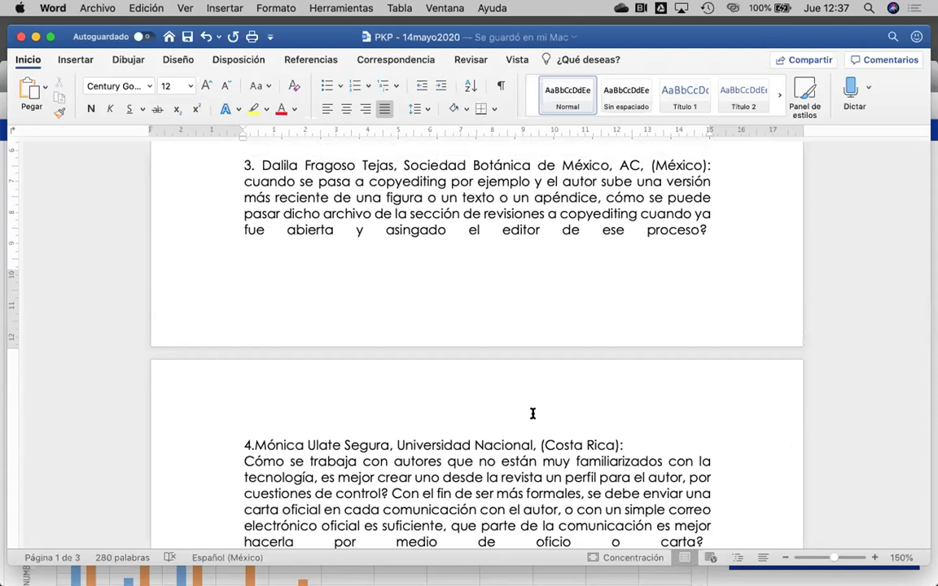
scroll(533, 414, "down", 4)
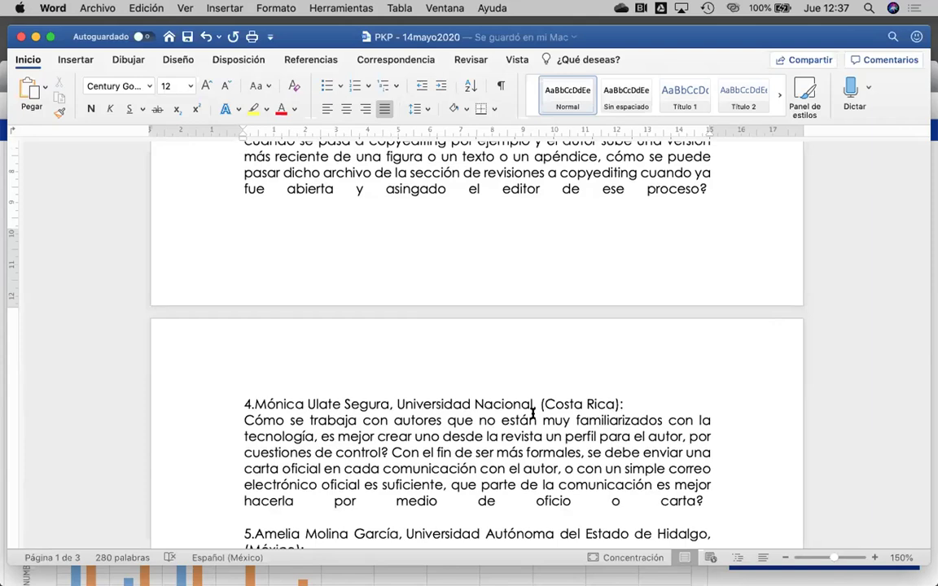
scroll(533, 414, "down", 6)
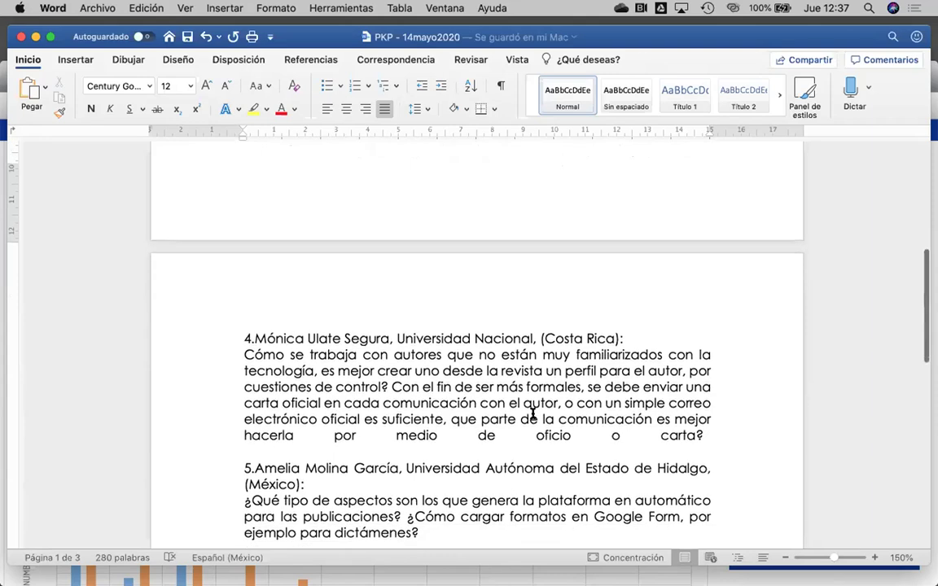
scroll(532, 416, "up", 6)
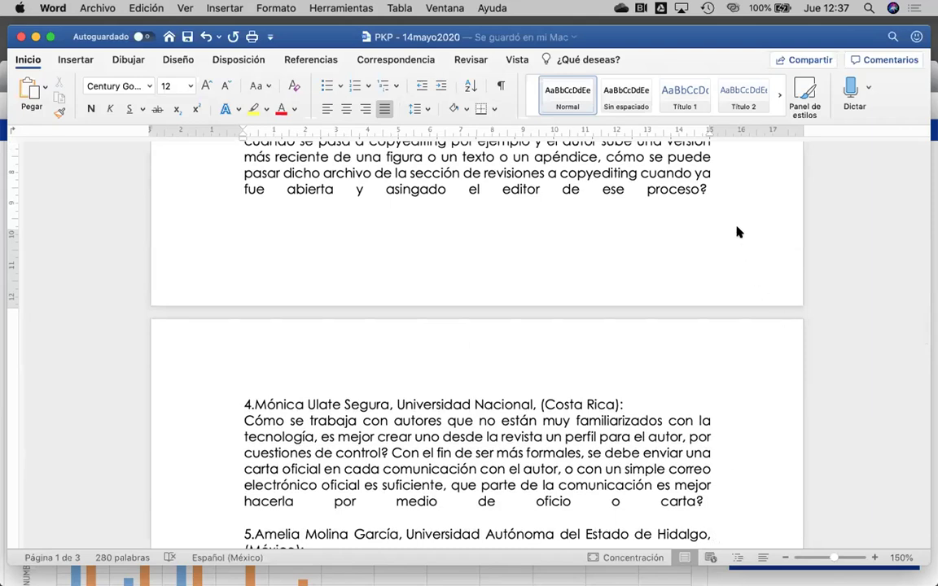
scroll(548, 279, "up", 4)
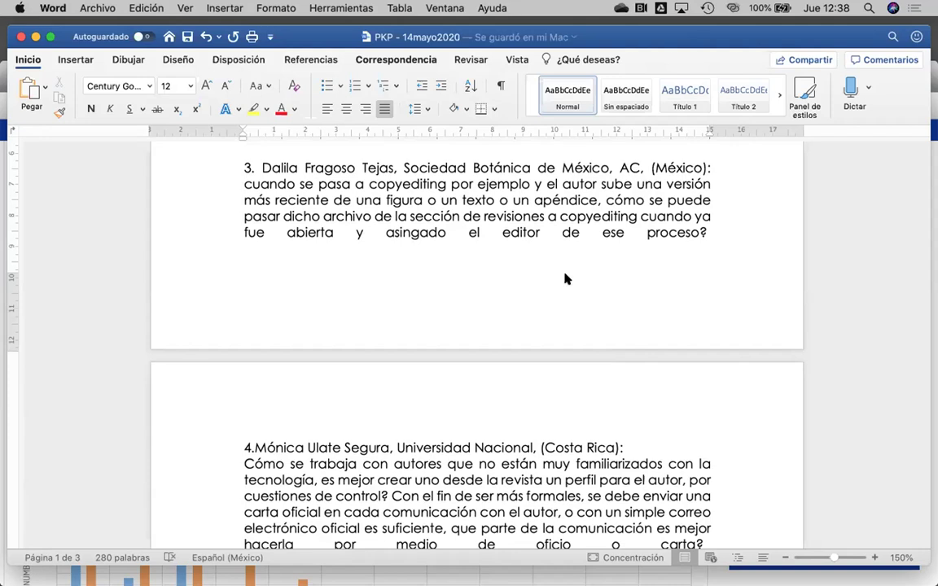
scroll(563, 276, "down", 4)
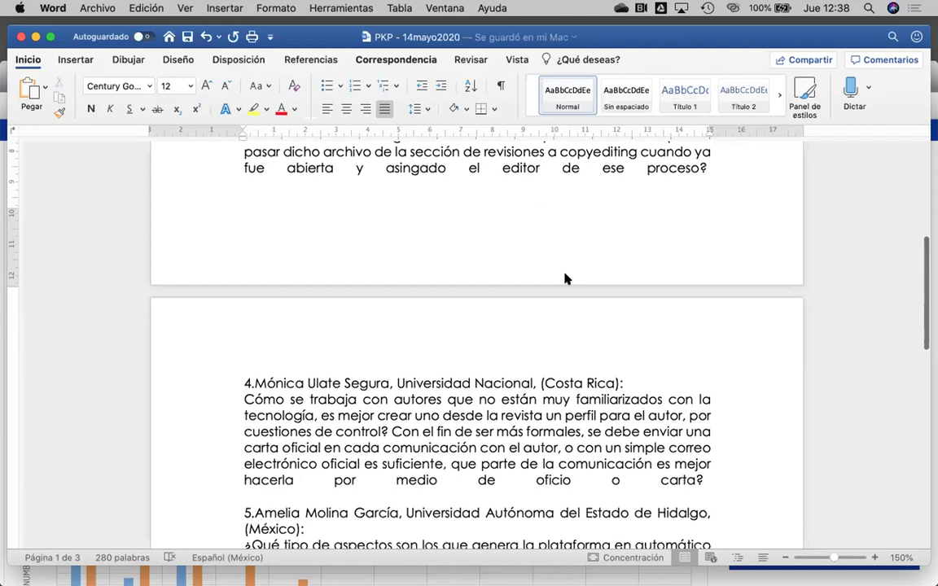
scroll(567, 278, "up", 4)
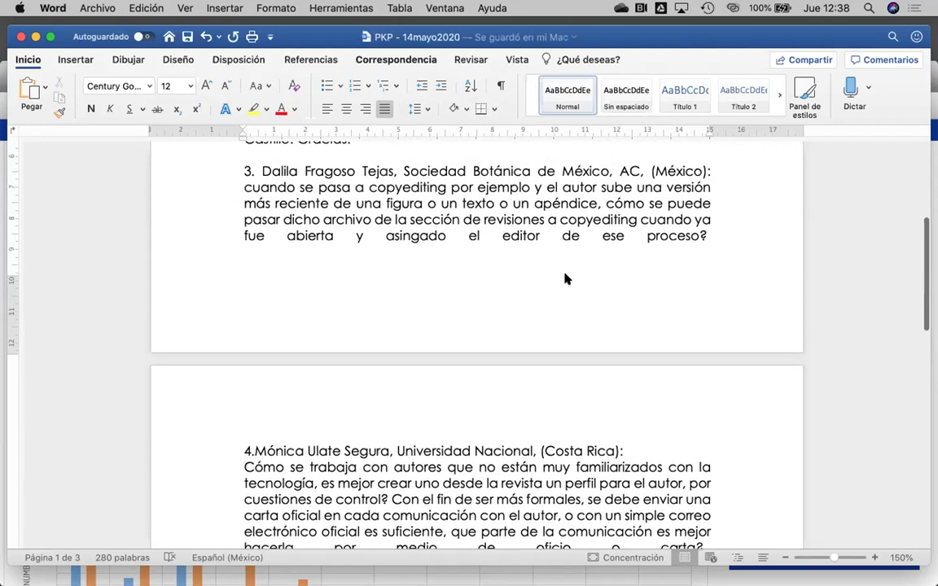
scroll(567, 279, "down", 2)
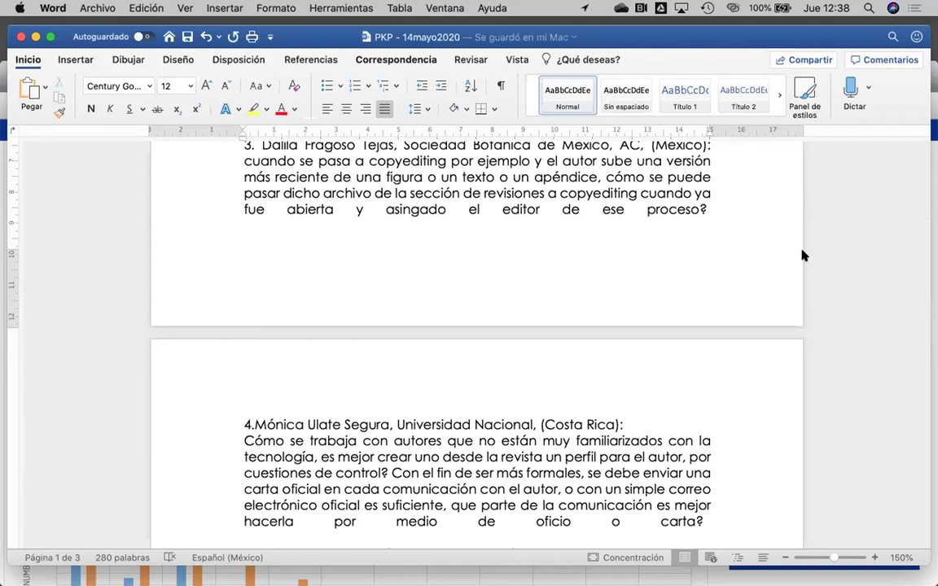
scroll(558, 326, "down", 1)
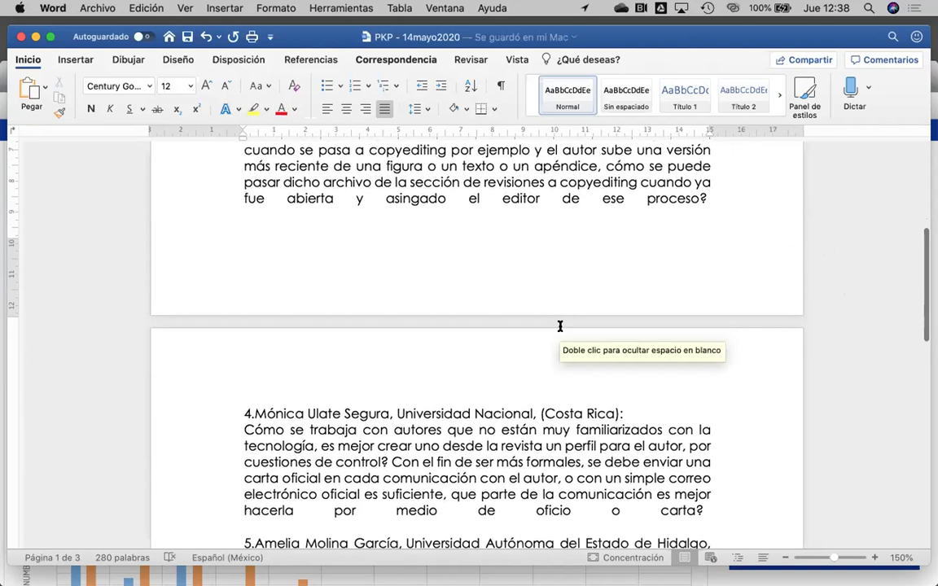
scroll(560, 326, "down", 5)
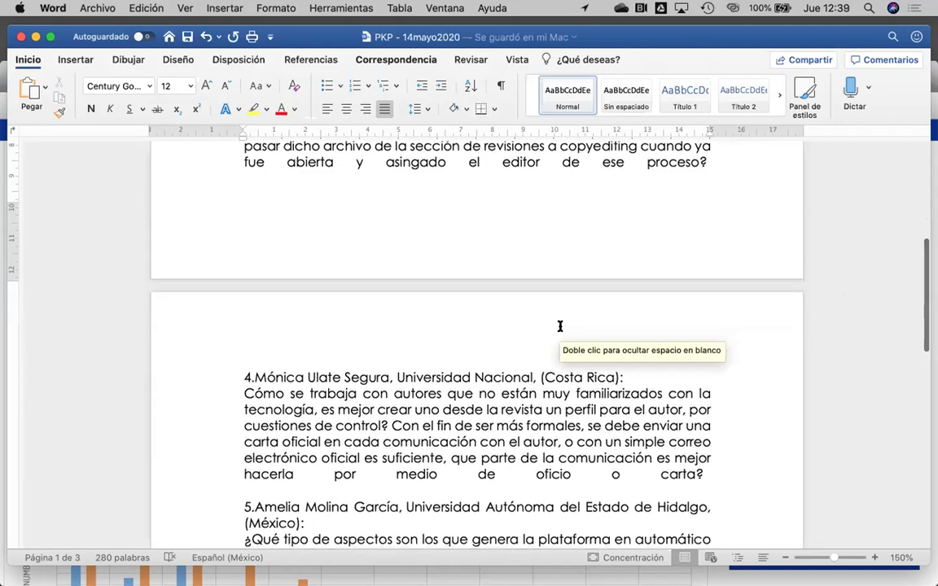
scroll(560, 327, "up", 5)
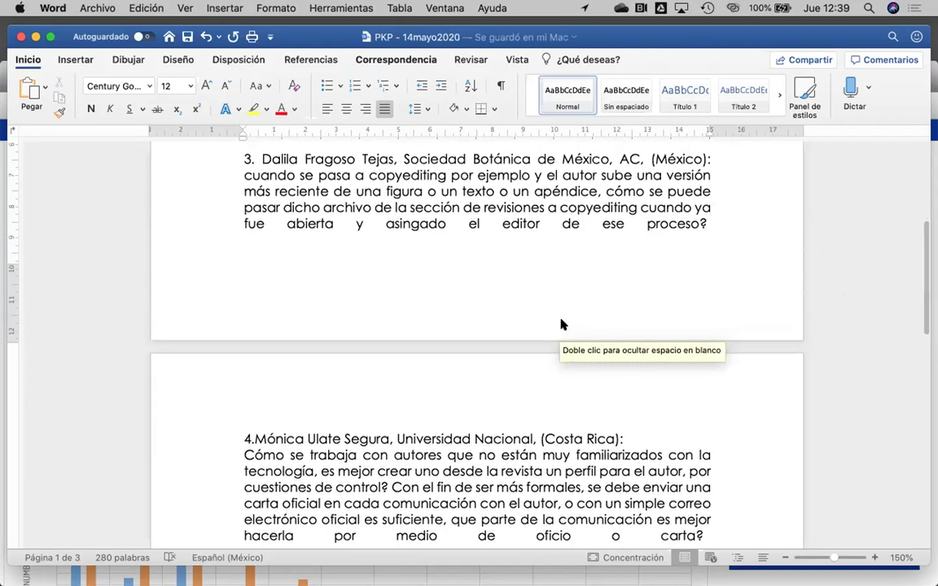
Read participants' questions 4 to 6 on author communication, automatic platform features and Google Forms, and free plagiarism tools
scroll(560, 325, "down", 10)
scroll(560, 324, "down", 6)
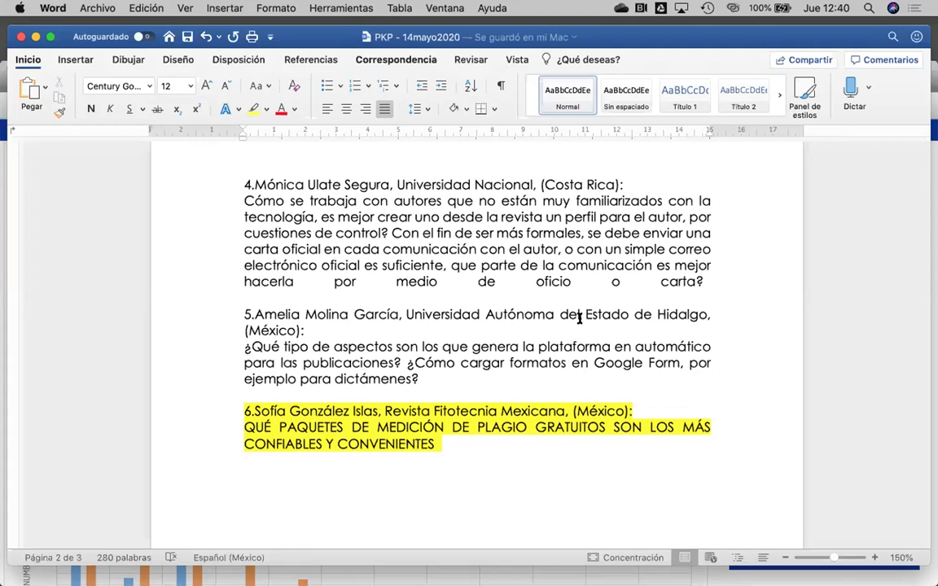
scroll(505, 358, "down", 3)
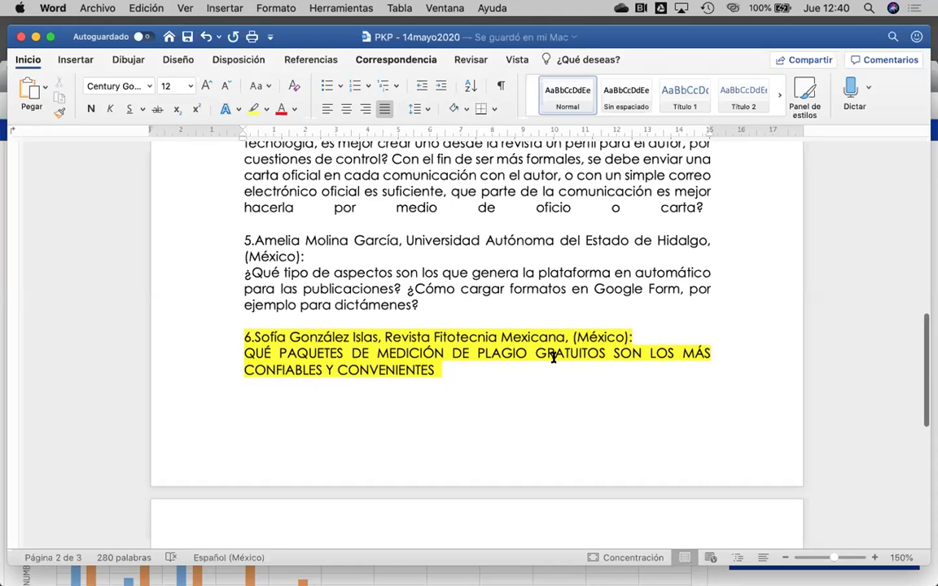
scroll(440, 388, "down", 2)
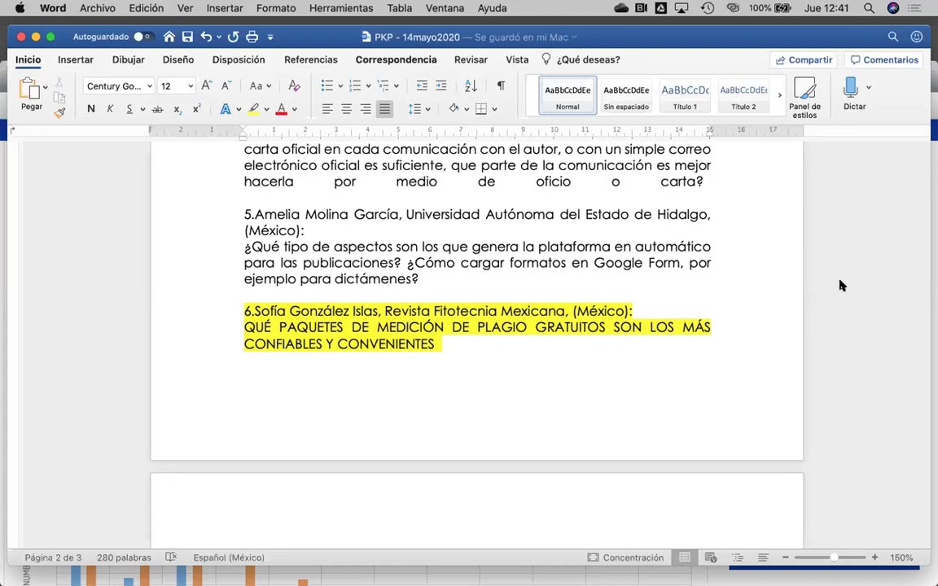
scroll(389, 429, "down", 2)
scroll(391, 432, "up", 10)
scroll(391, 432, "up", 5)
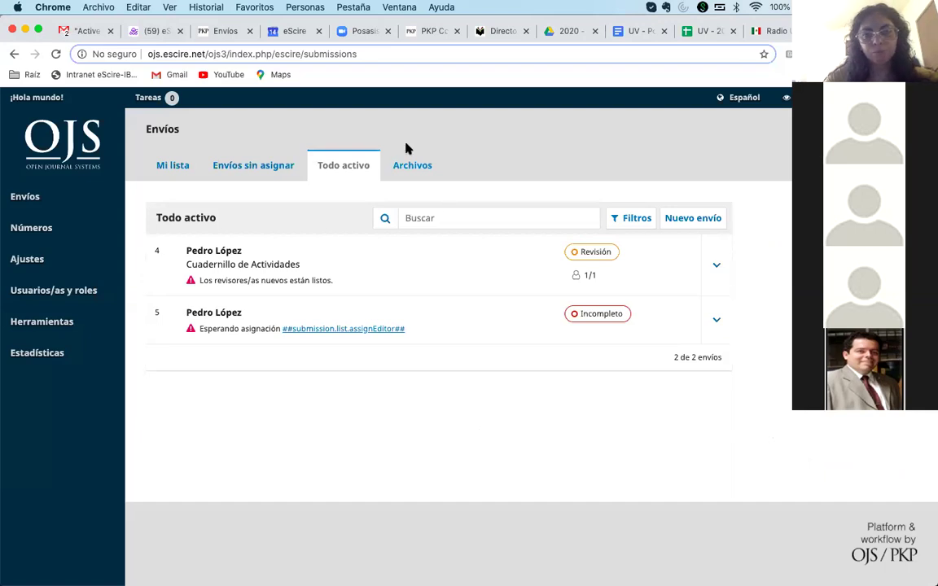
Switch to OJS in Chrome, open the Cuadernillo de Actividades submission, and examine its round 3 review files
left_click(236, 253)
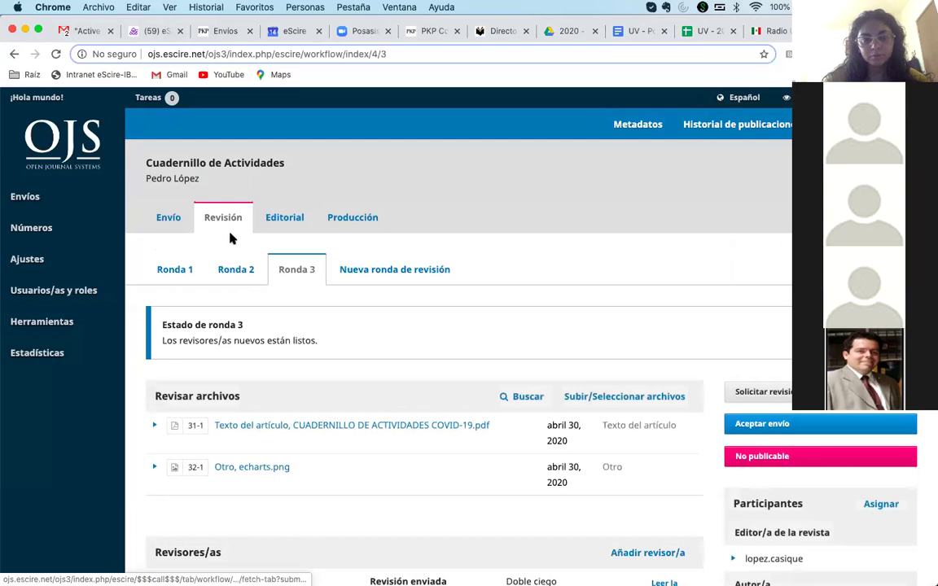
scroll(326, 347, "down", 1)
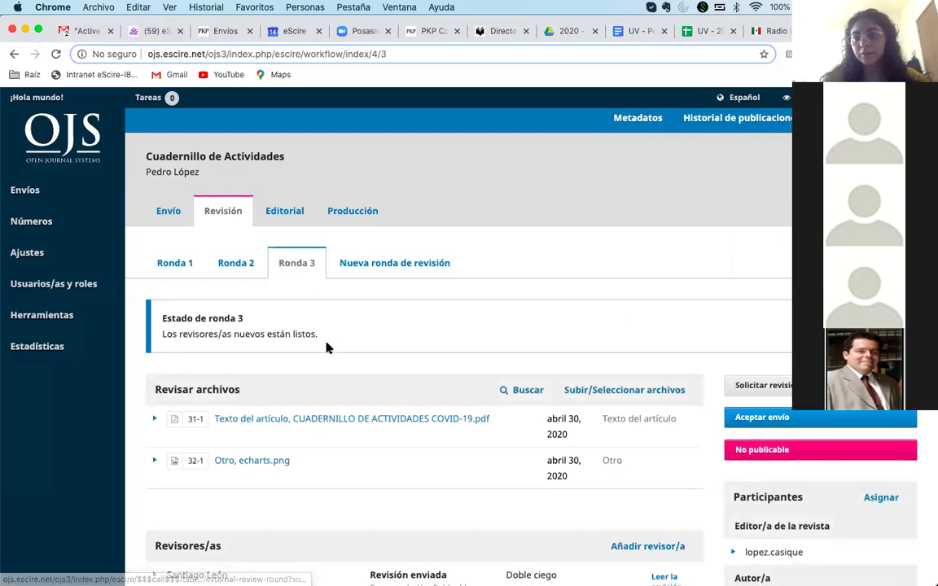
scroll(326, 347, "down", 2)
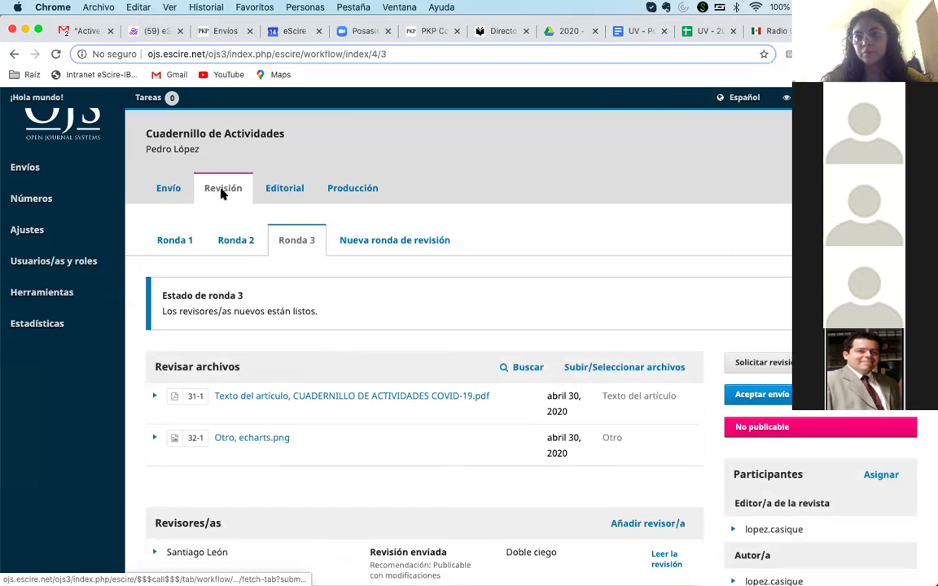
scroll(314, 315, "down", 2)
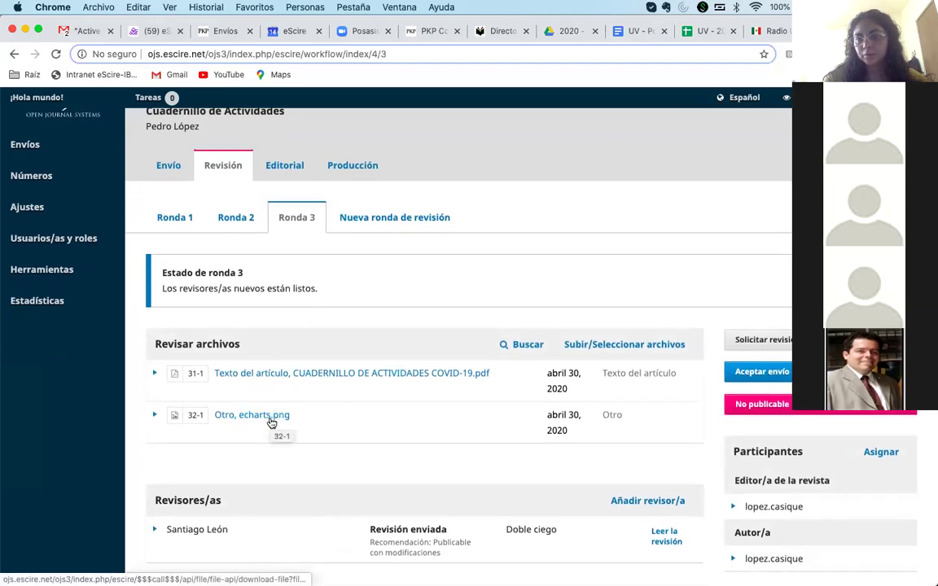
Compare the original submission files with the files listed in review rounds 3 and 2
left_click(159, 167)
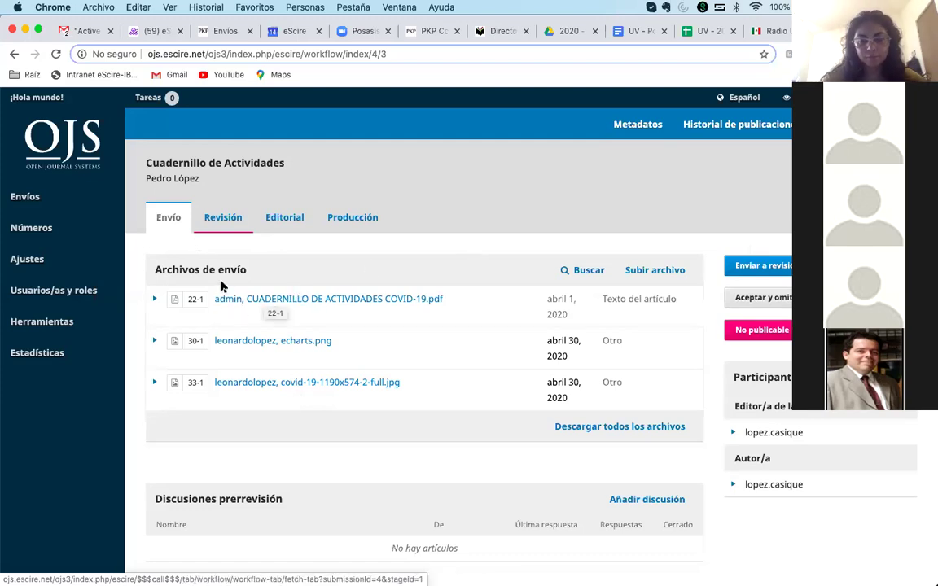
left_click(220, 222)
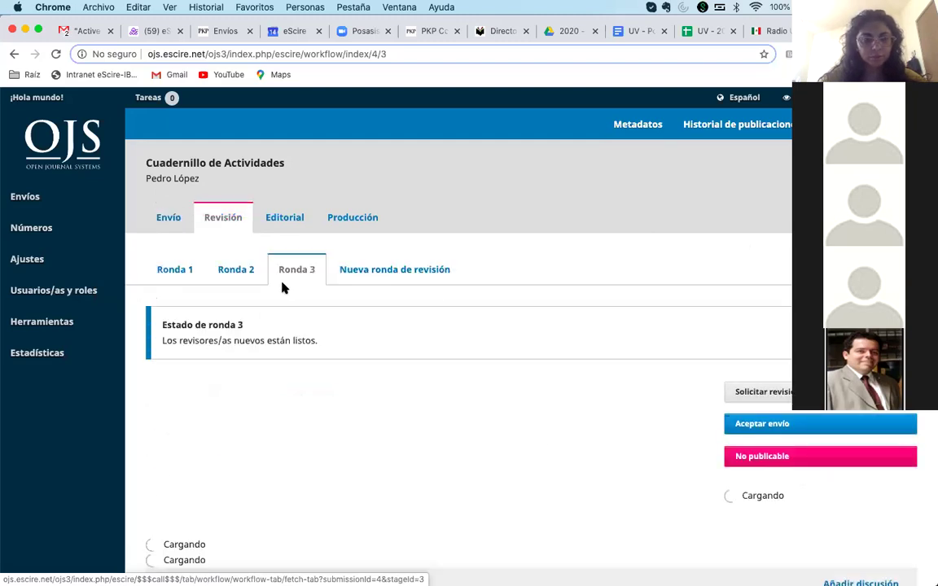
scroll(334, 340, "down", 1)
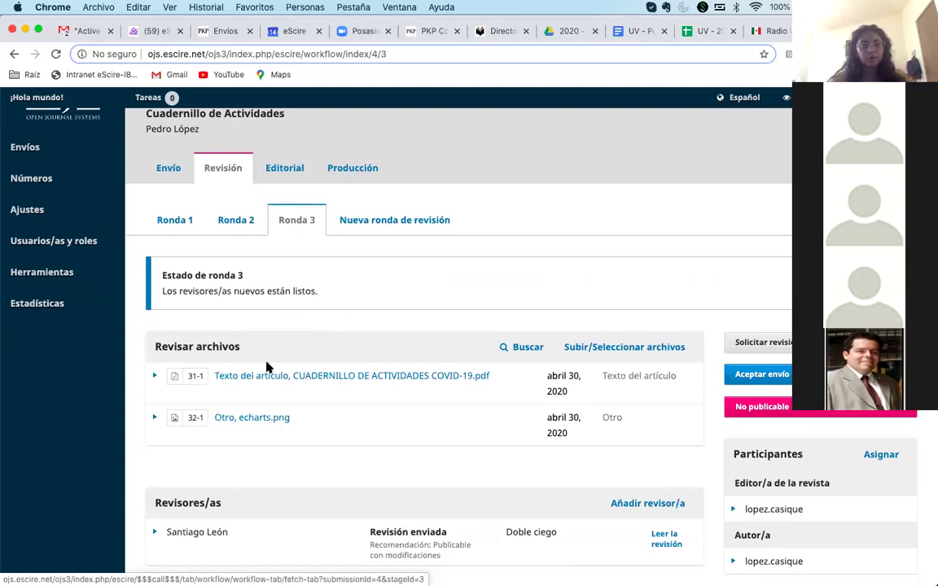
left_click(235, 220)
scroll(338, 340, "down", 1)
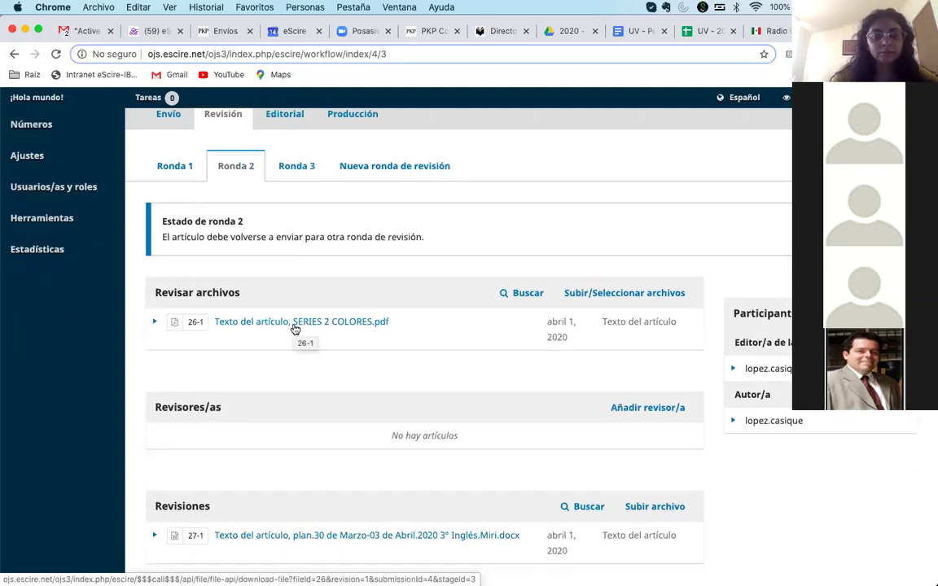
scroll(306, 242, "up", 1)
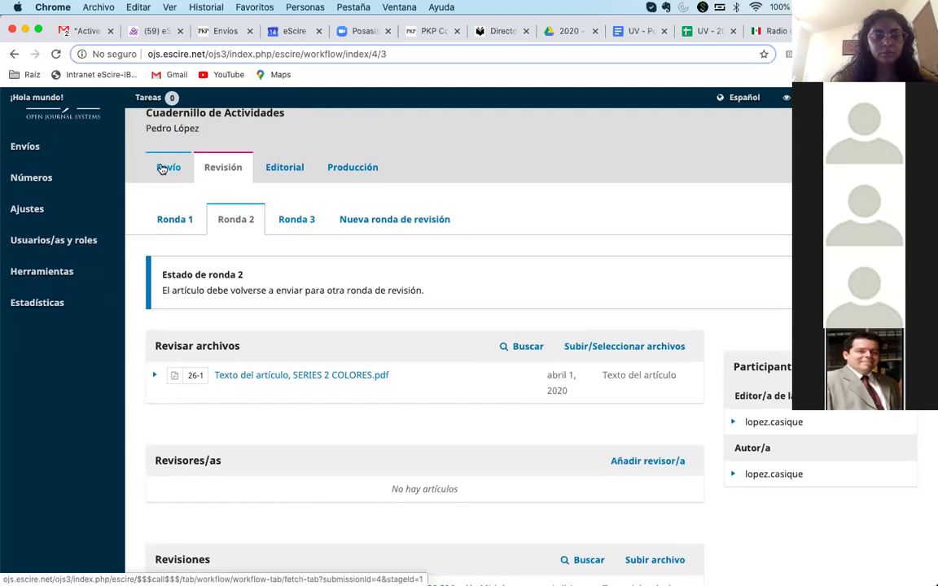
Send the submission to a new review round with CUADERNILLO DE ACTIVIDADES COVID-19.pdf, echarts.png and covid-19-1190x574-2-full.jpg all included
left_click(167, 167)
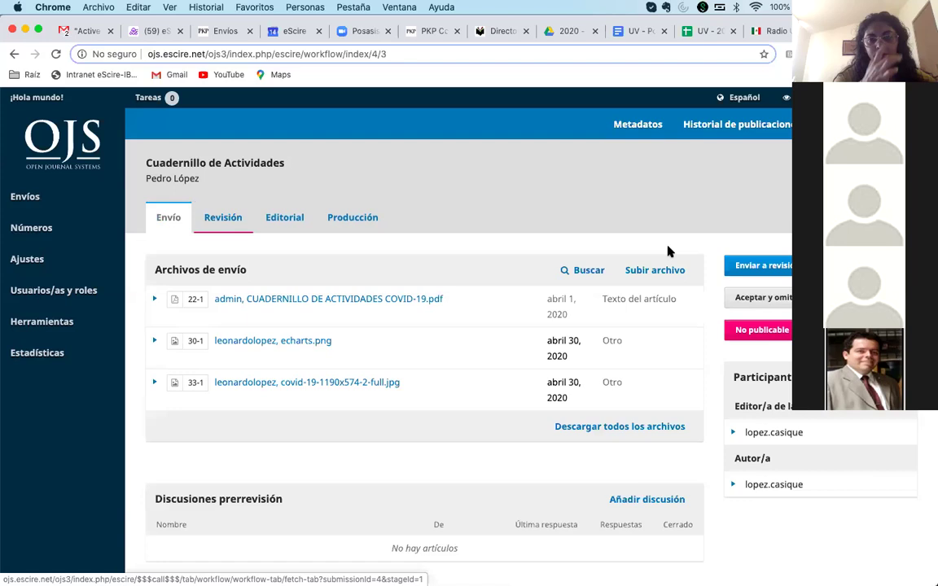
left_click(736, 265)
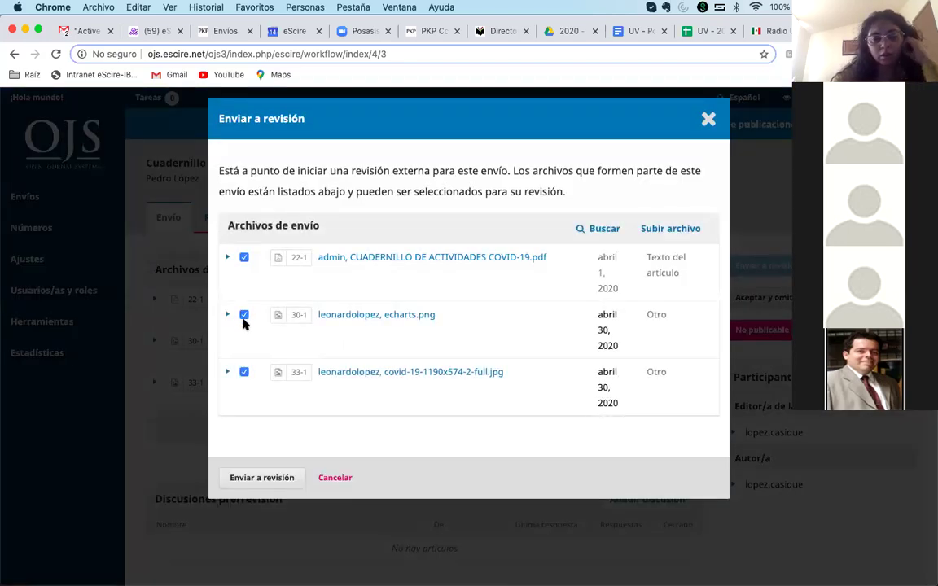
left_click(243, 372)
left_click(244, 316)
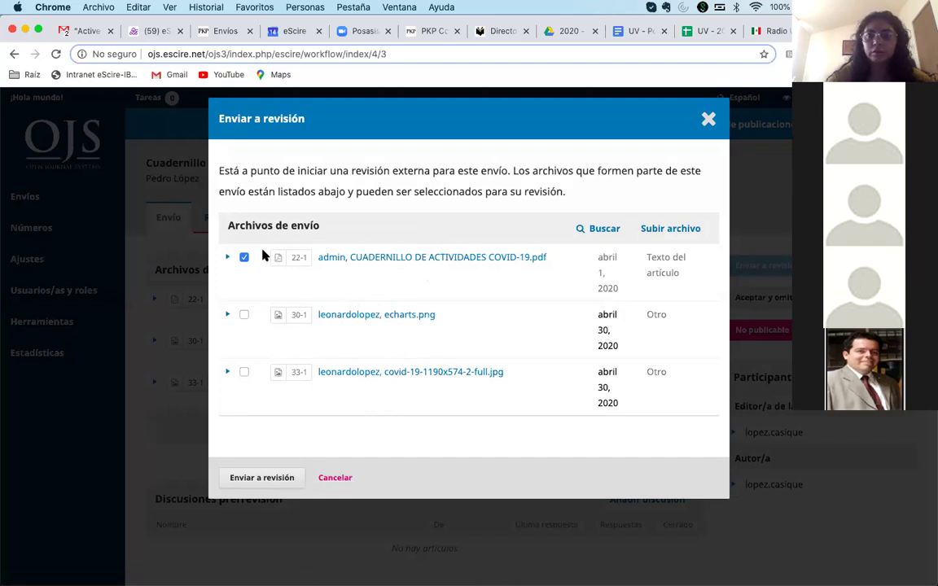
left_click(244, 314)
left_click(244, 372)
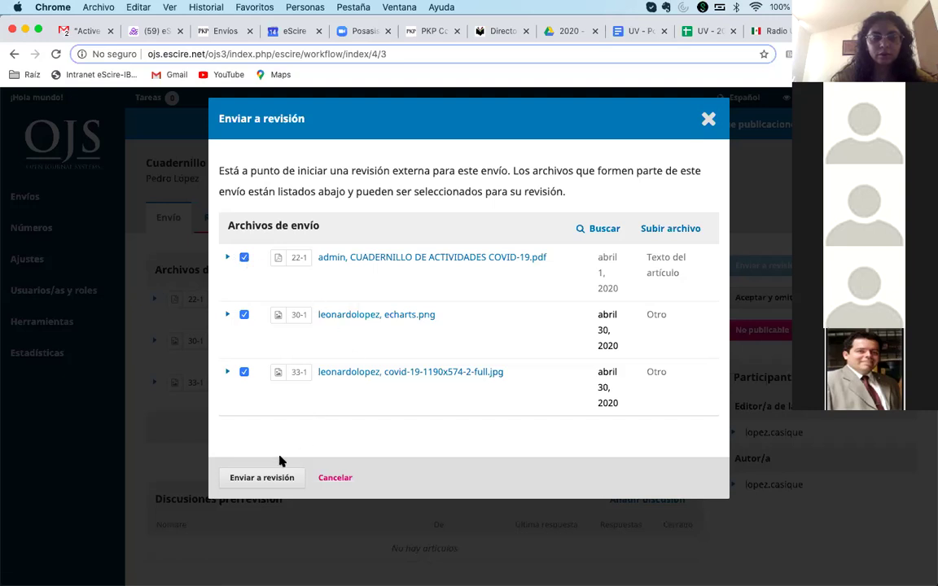
left_click(249, 481)
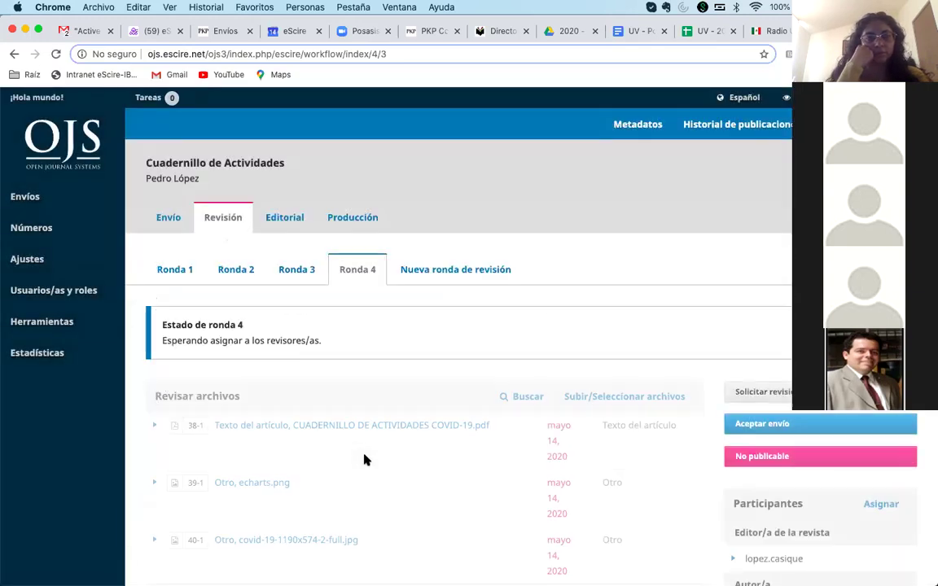
Examine the review files in round 4 and compare them with those in round 3
scroll(365, 460, "down", 1)
scroll(364, 460, "down", 2)
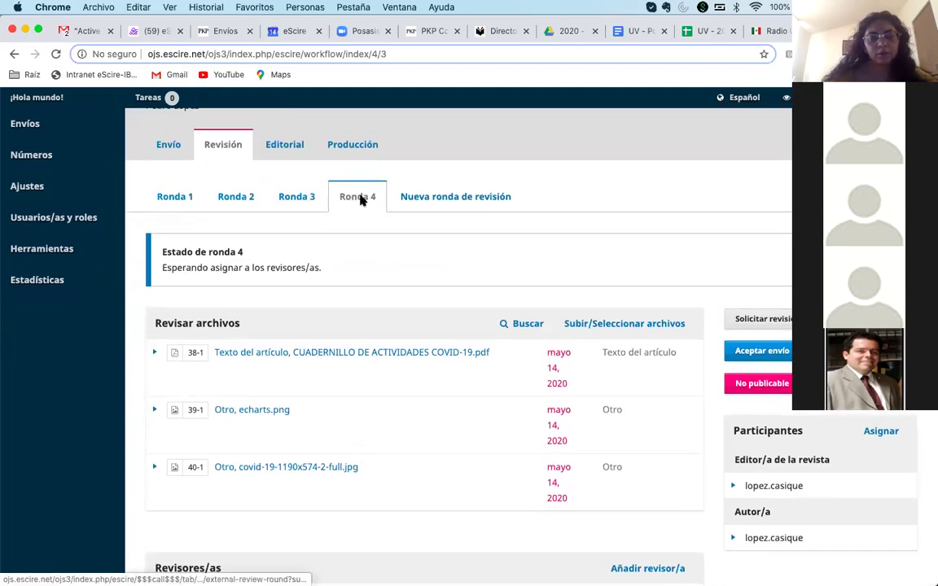
scroll(359, 244, "down", 2)
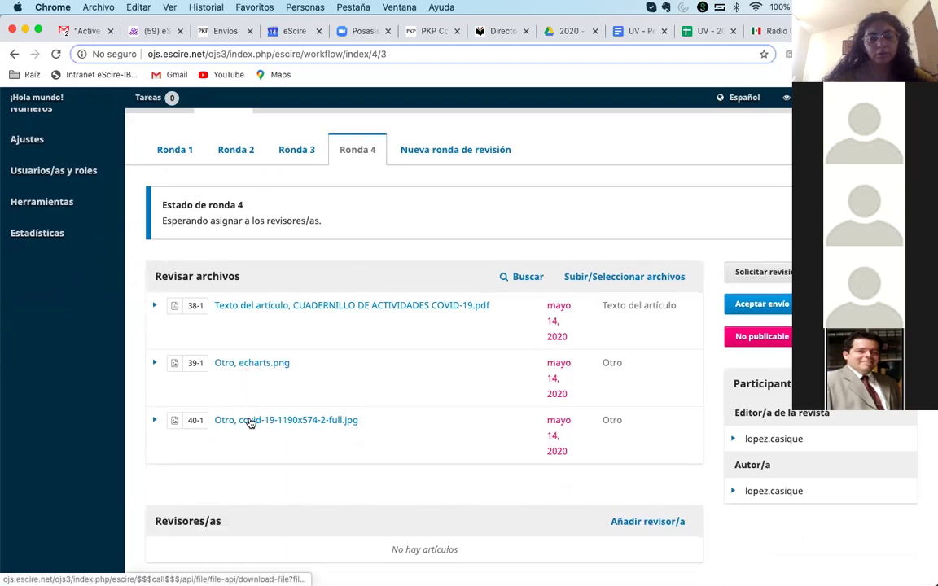
left_click(297, 151)
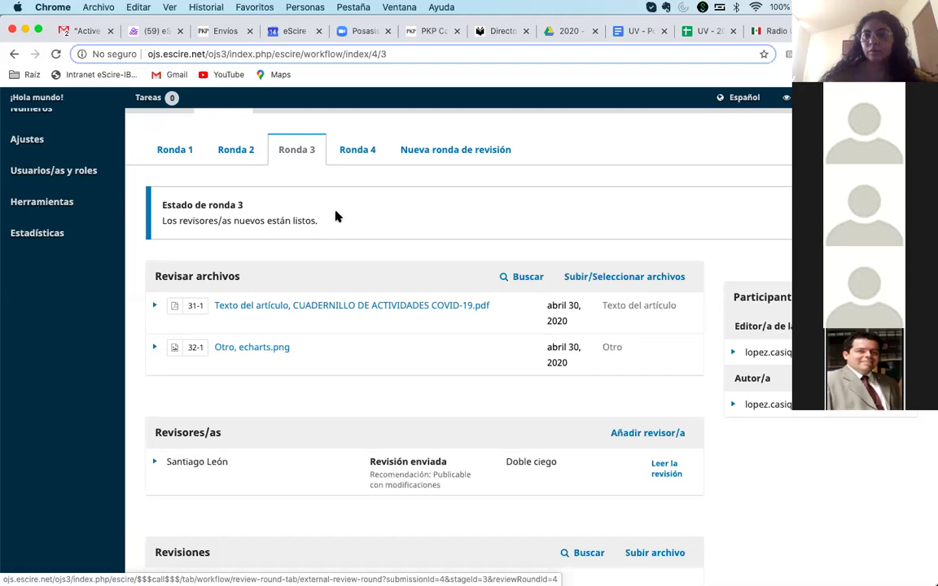
Accept the submission from round 4 without notifying the author by e-mail, sharing CUADERNILLO DE ACTIVIDADES COVID-19.pdf and echarts.png, and record the editorial decision
left_click(355, 150)
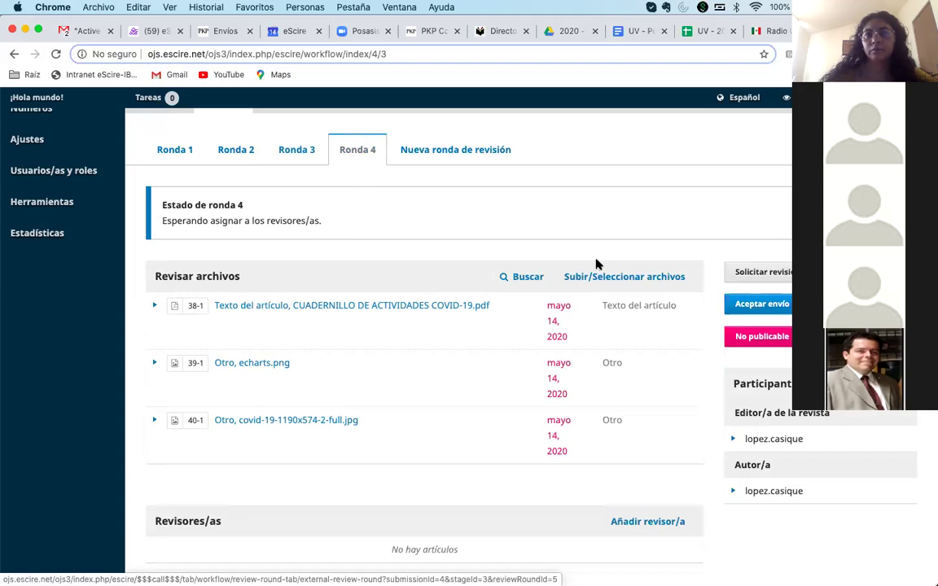
left_click(762, 303)
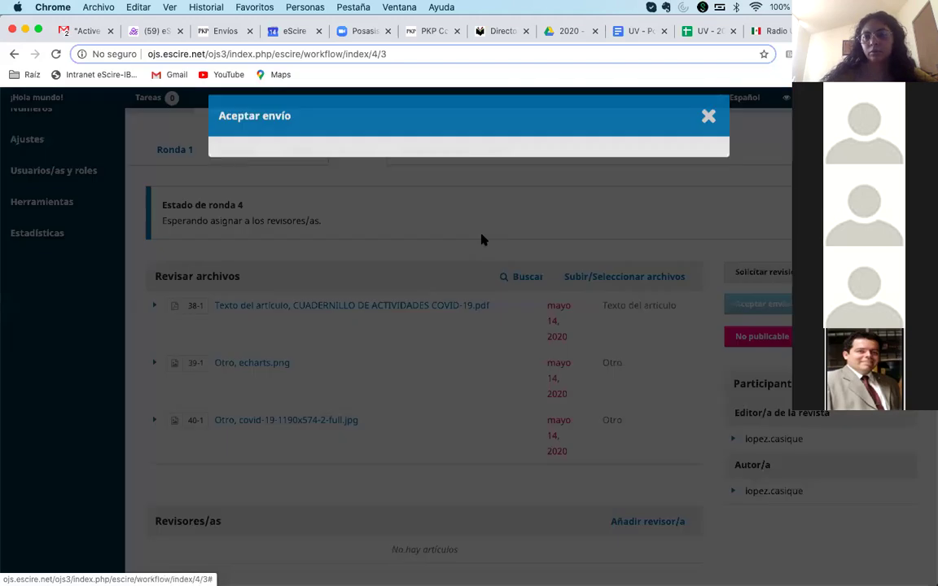
left_click(297, 190)
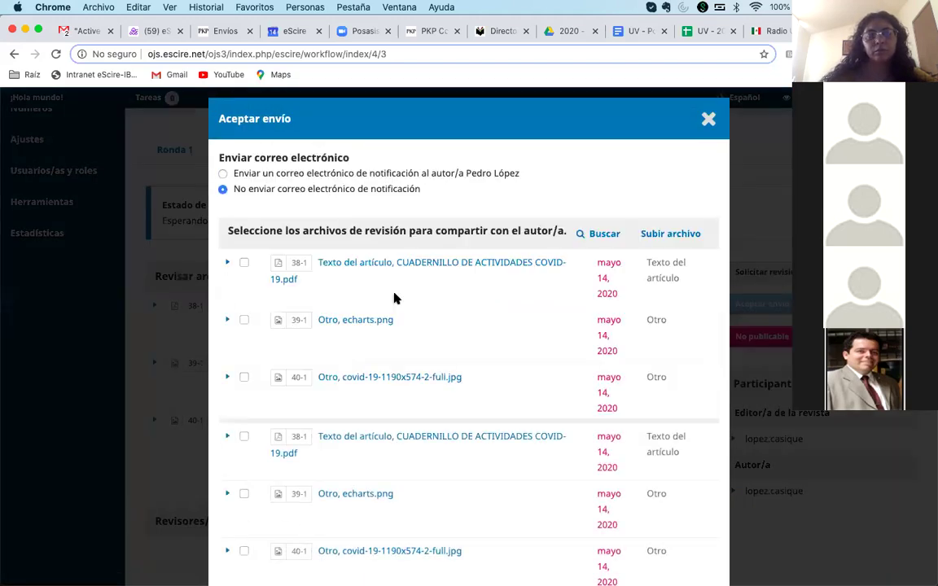
left_click(244, 262)
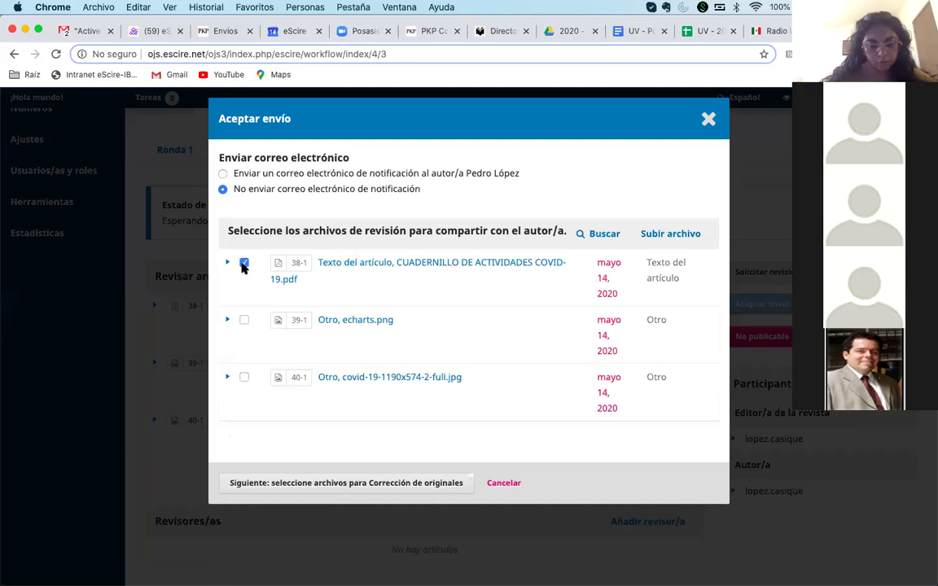
left_click(243, 320)
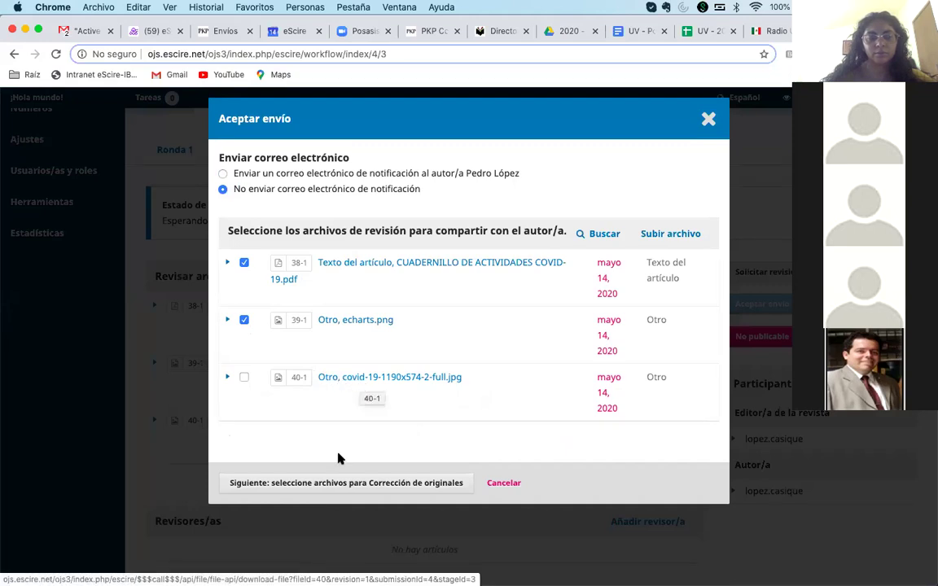
left_click(323, 484)
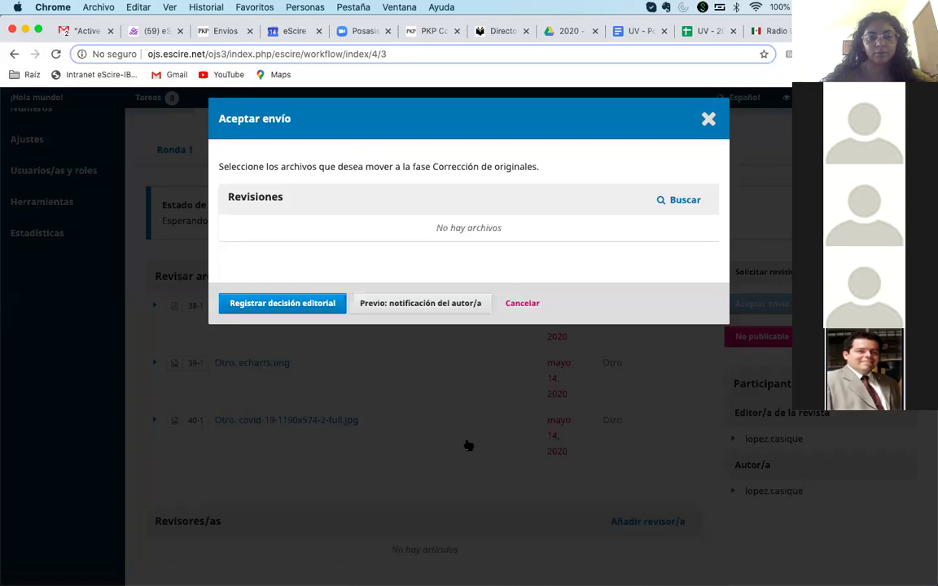
left_click(303, 306)
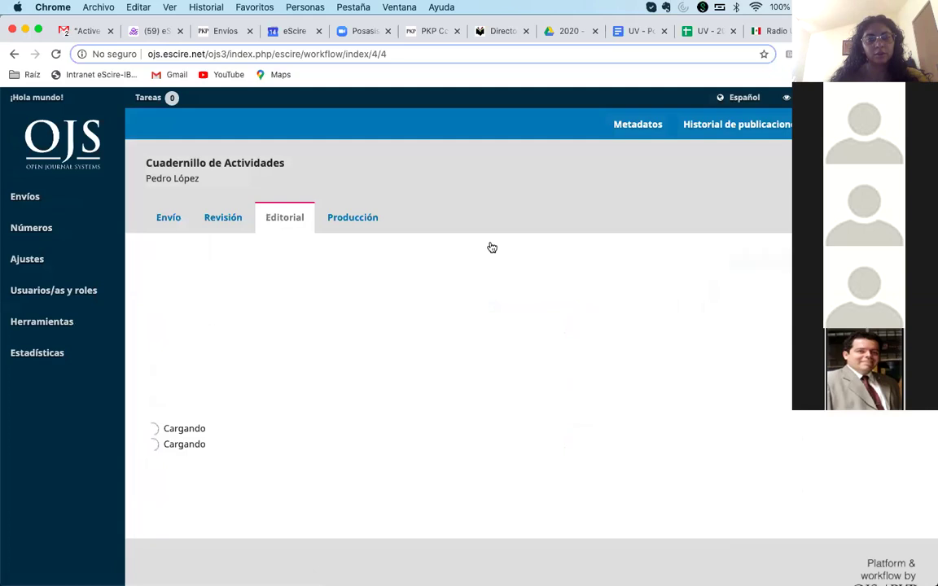
Examine the Editorial stage's final drafts and copyedited file lists, and compare them with the review files in rounds 4 and 3
scroll(398, 300, "down", 5)
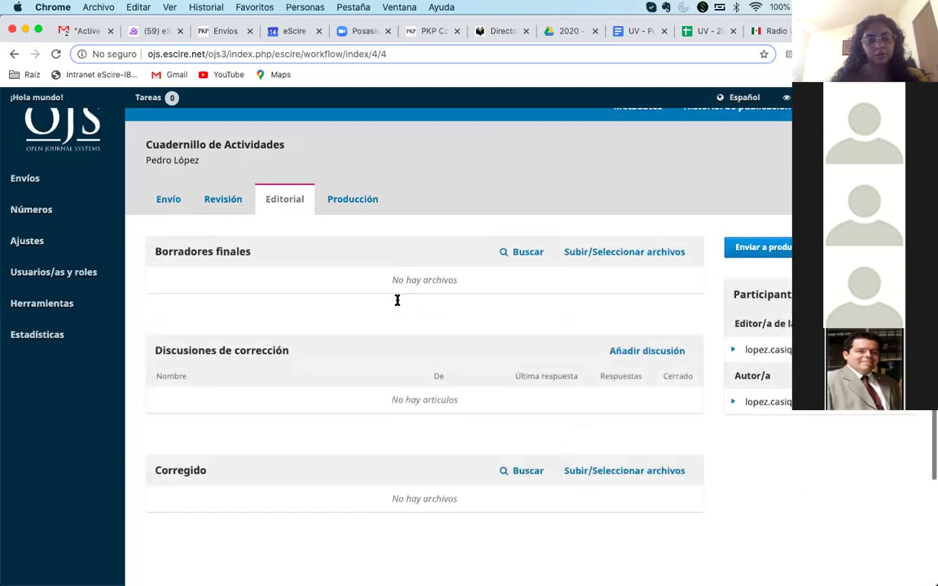
scroll(398, 304, "up", 4)
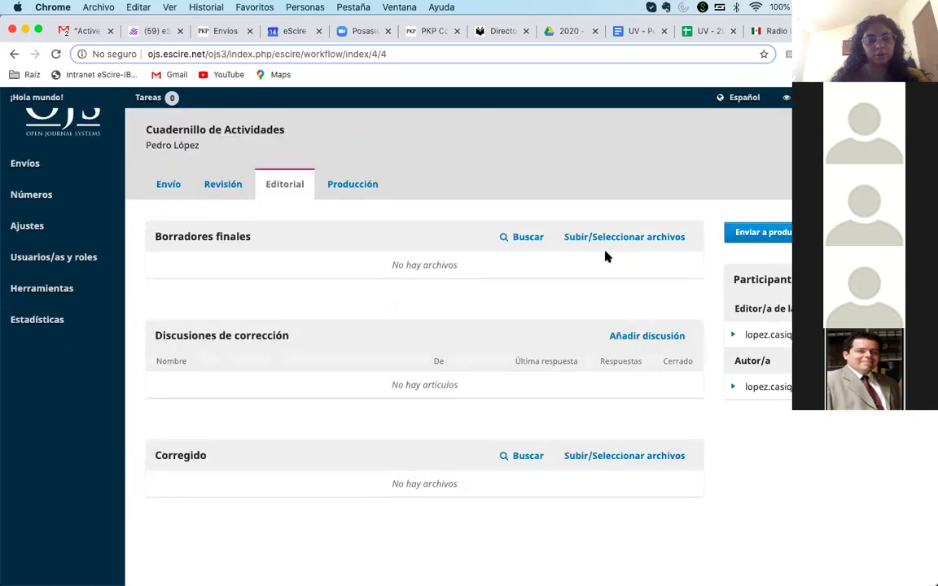
scroll(493, 214, "up", 1)
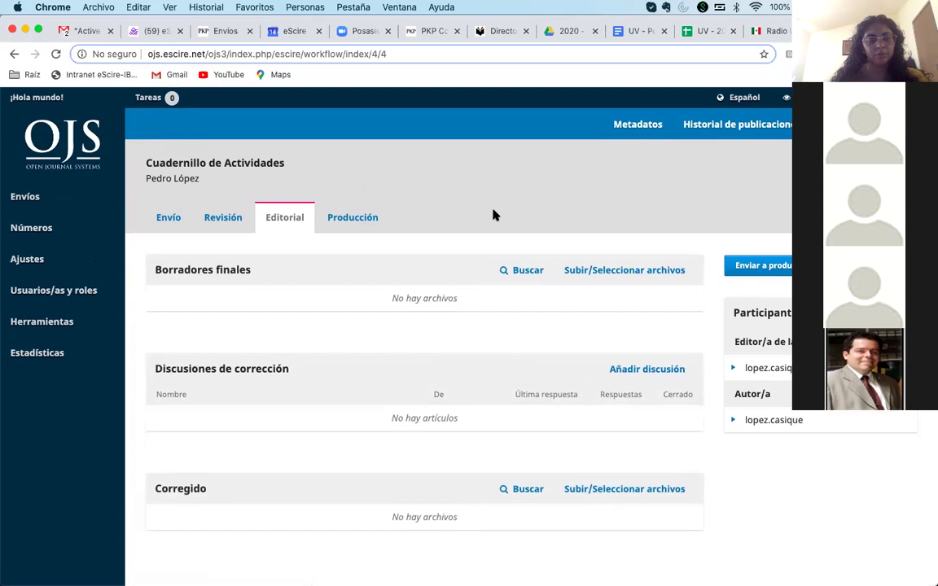
left_click(215, 219)
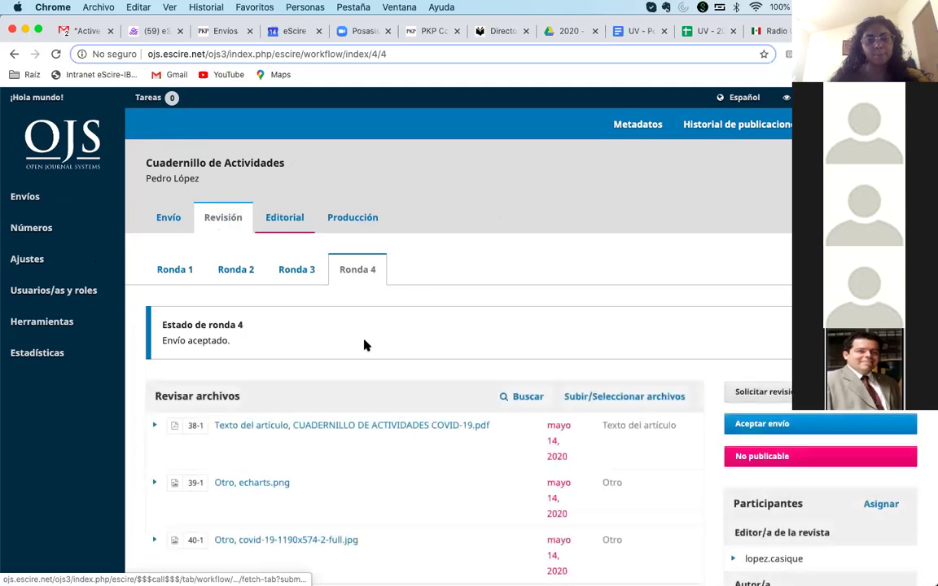
scroll(365, 345, "down", 3)
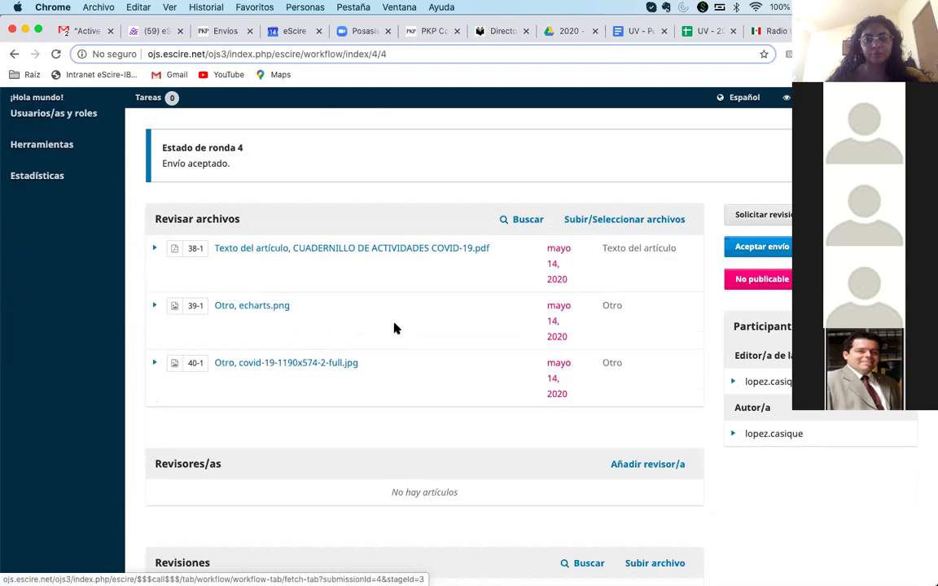
scroll(393, 328, "up", 2)
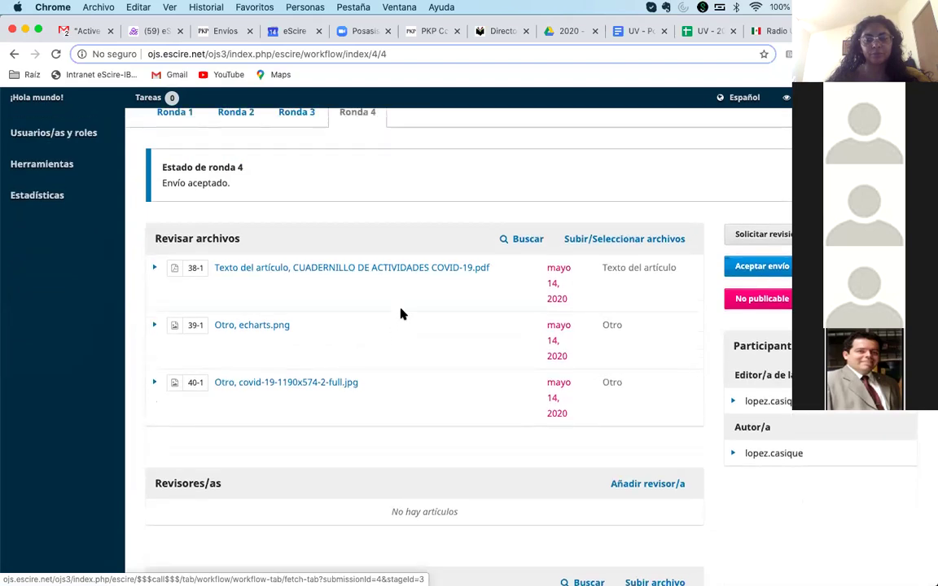
left_click(308, 191)
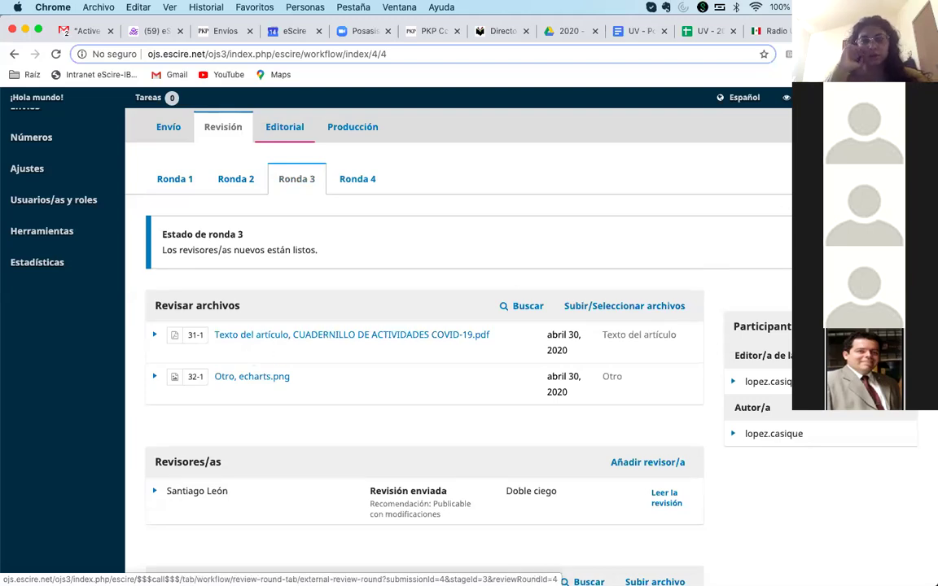
left_click(352, 178)
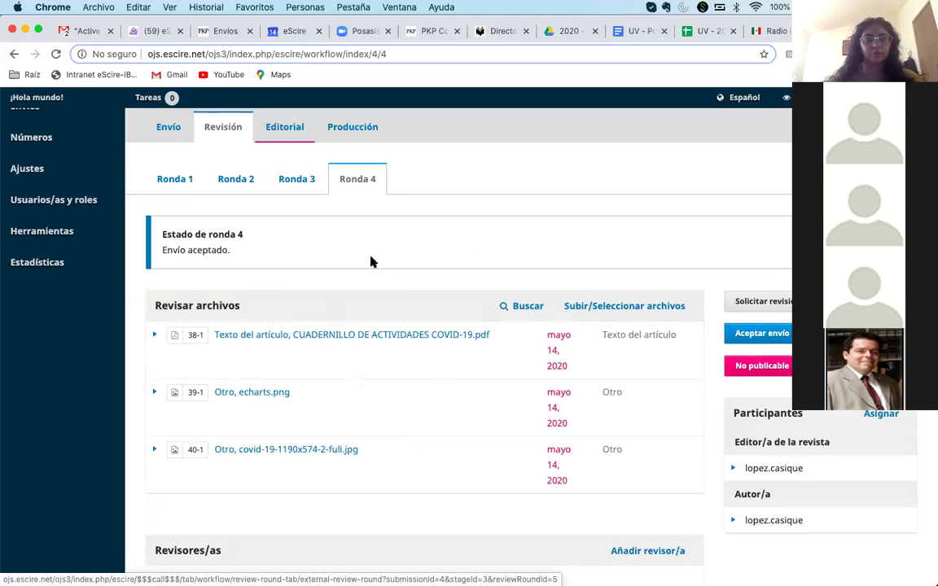
scroll(371, 261, "up", 1)
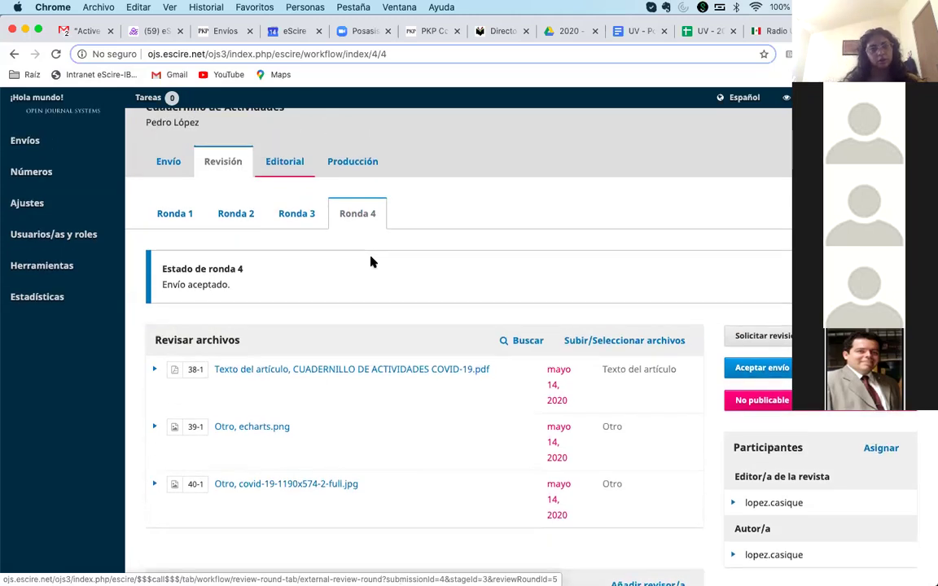
Review the original submission files, the Editorial stage's file lists, and the Production stage's ready files, discussions and galleys
left_click(168, 161)
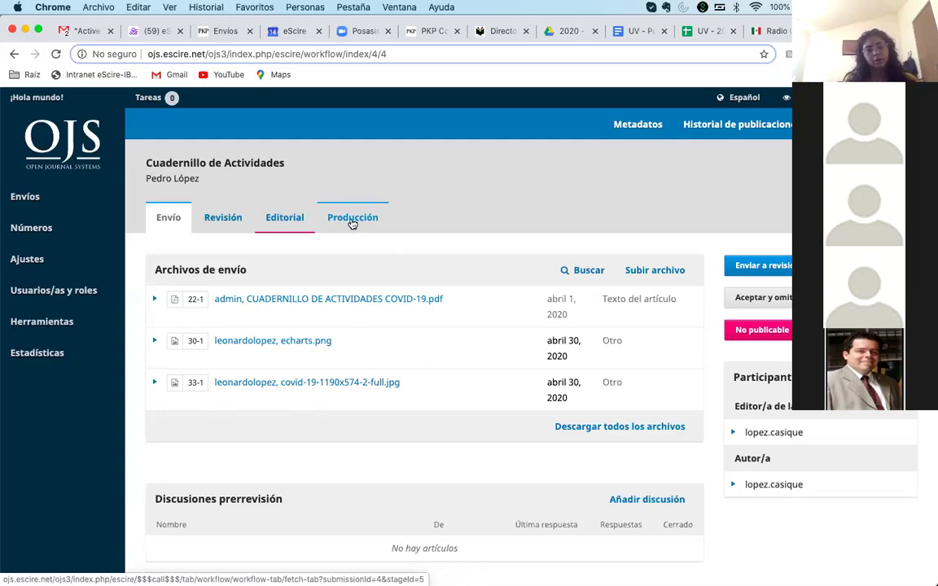
left_click(285, 218)
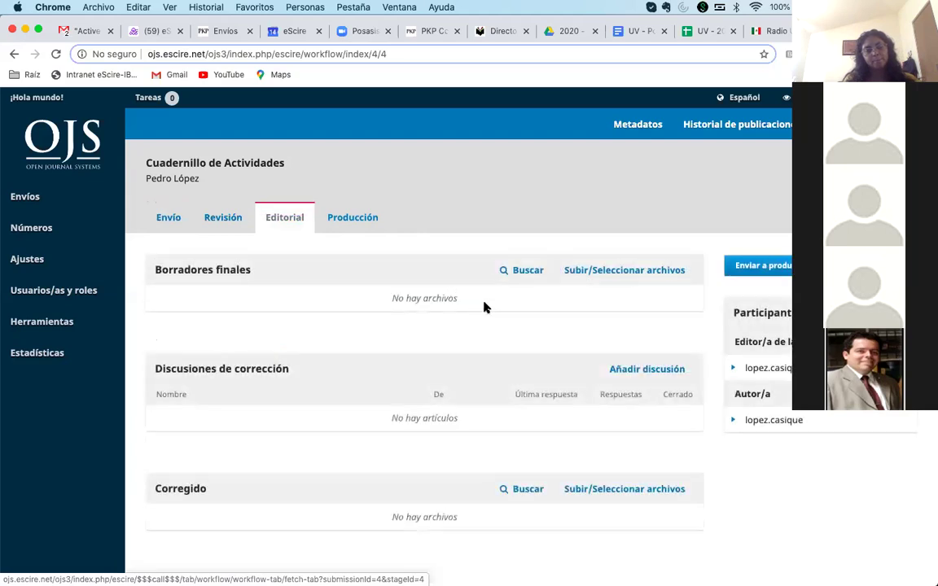
scroll(483, 307, "down", 3)
scroll(484, 308, "up", 3)
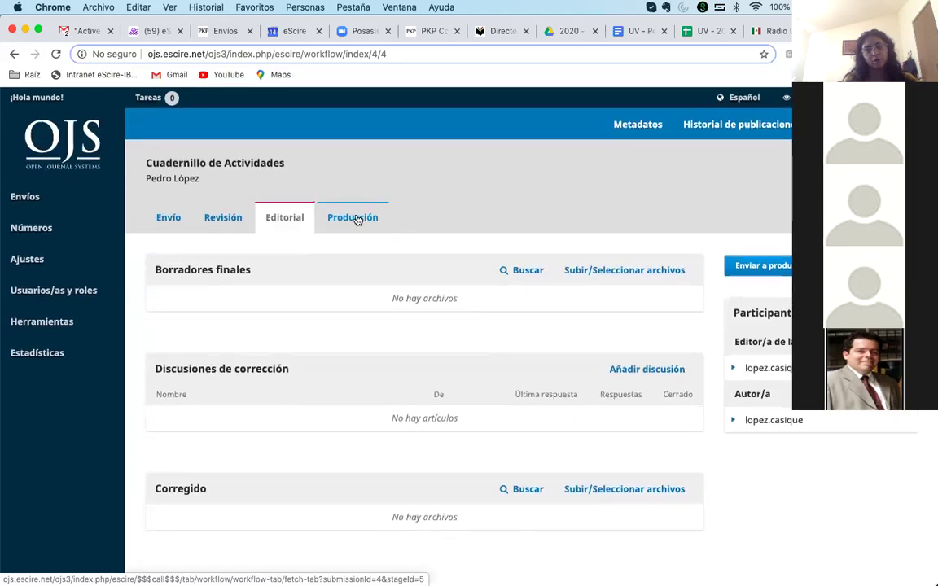
left_click(357, 220)
scroll(446, 301, "down", 1)
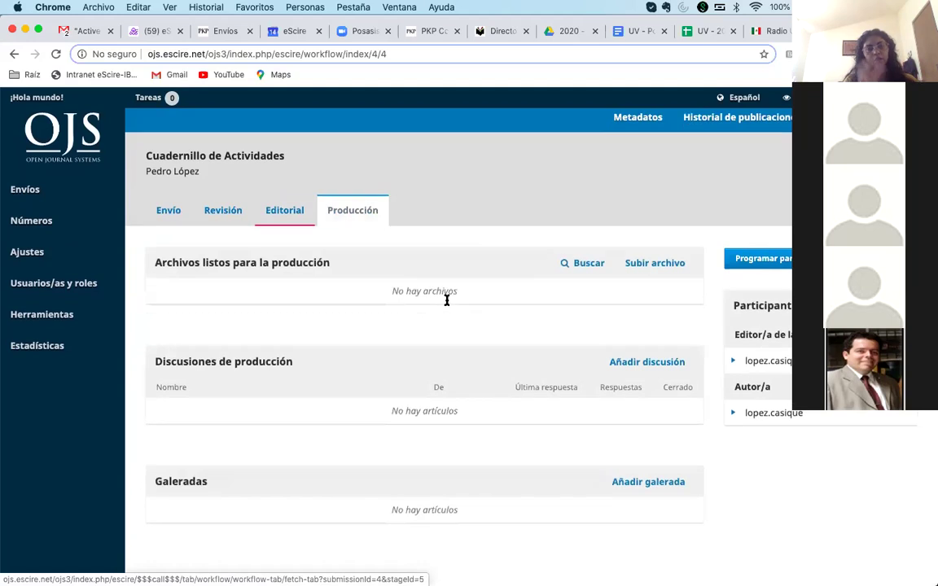
scroll(446, 301, "down", 2)
scroll(446, 303, "up", 2)
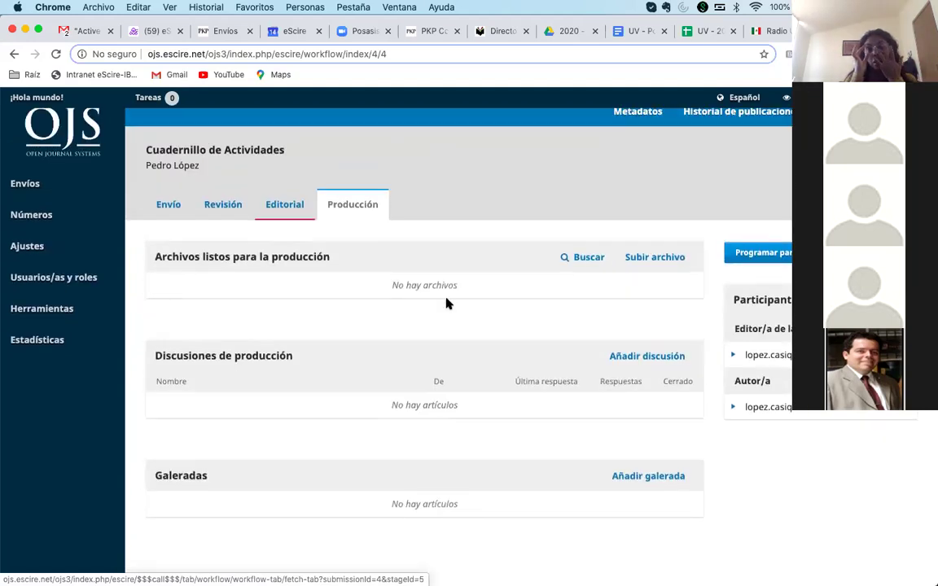